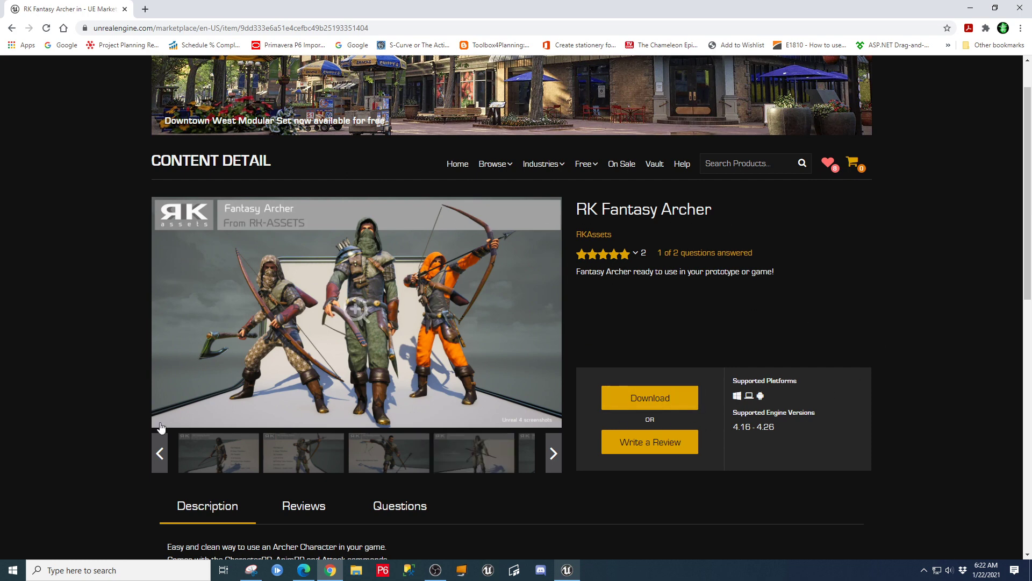
Step: Review the description and technical details of the RK Fantasy Archer marketplace listing
scroll(95, 427, down, 4)
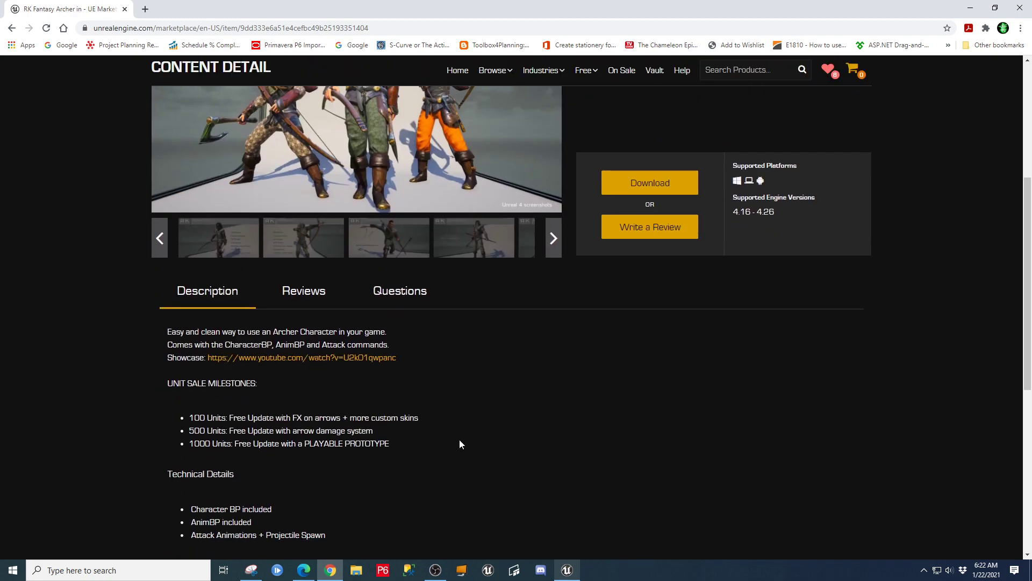
scroll(556, 470, up, 1)
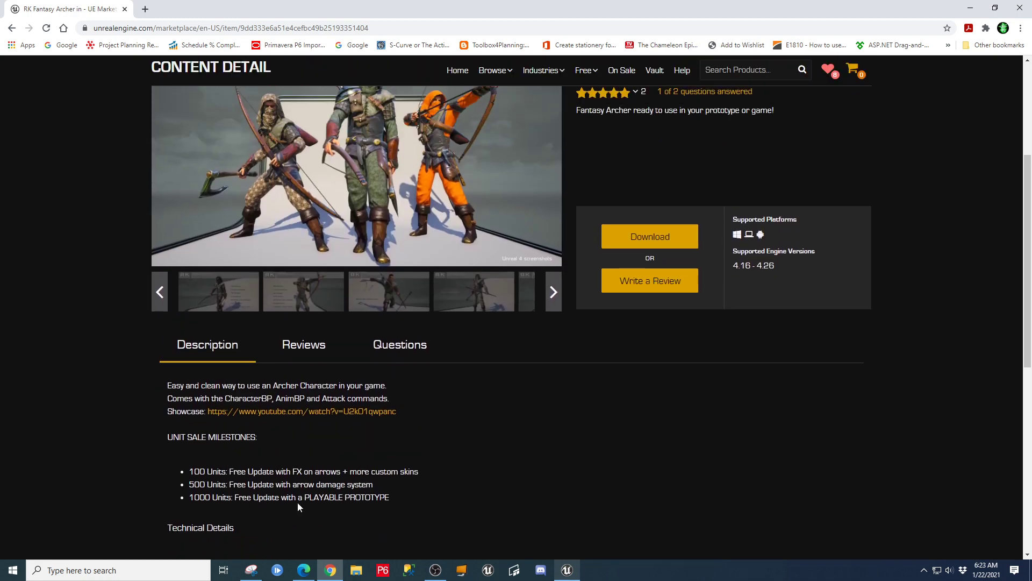
scroll(476, 499, down, 5)
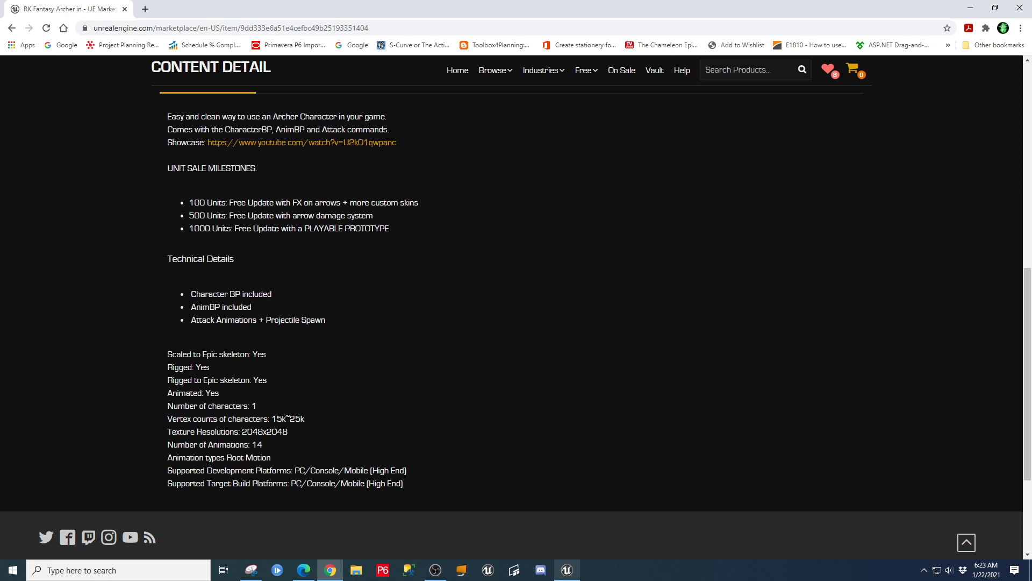
scroll(611, 437, up, 8)
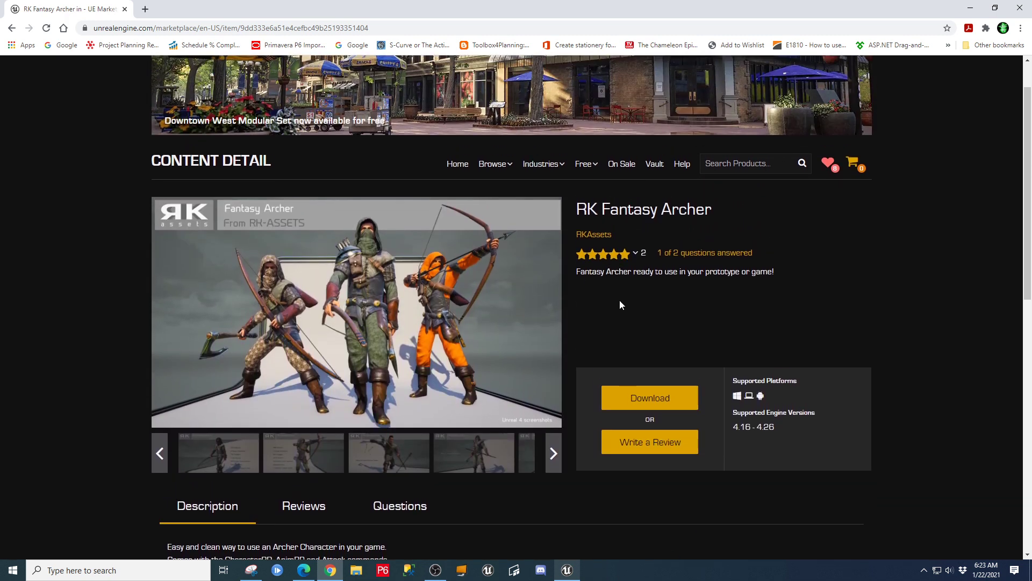
Step: Switch to the Unreal Editor, show the contents of the RK_Fantasy_Archer folder, and collapse its subfolder tree
click(569, 571)
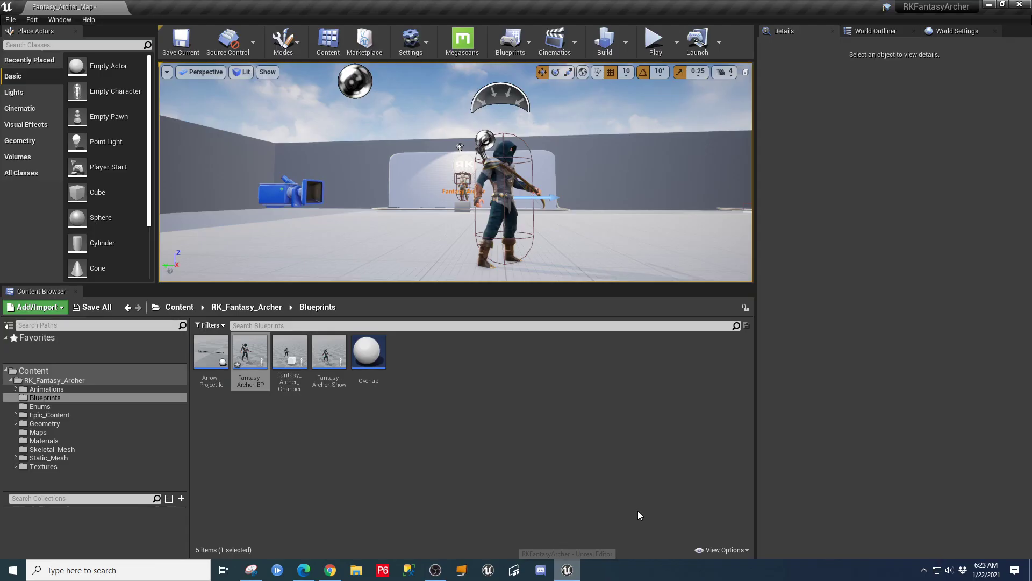
click(25, 380)
click(11, 380)
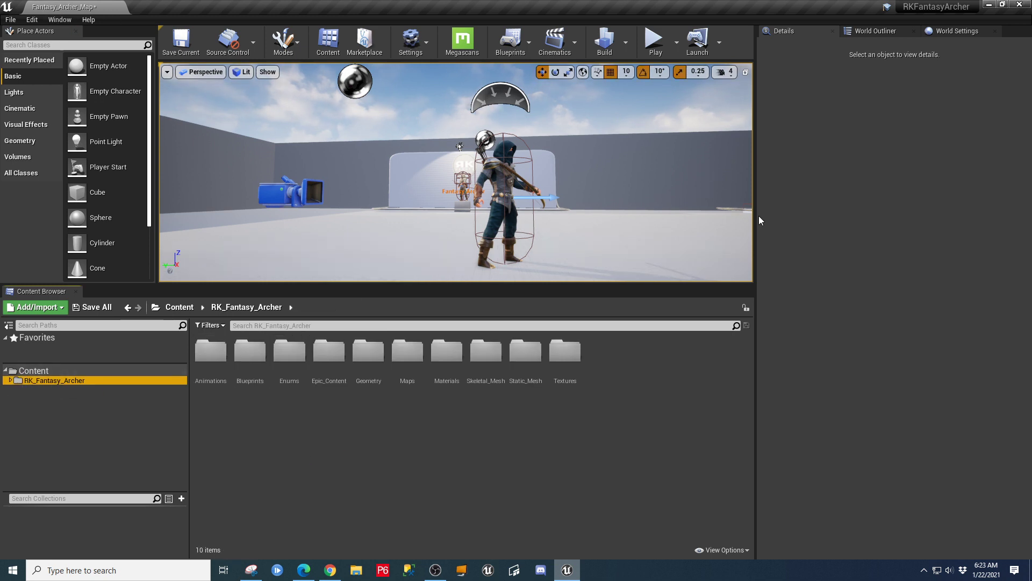
Step: Enlarge the level viewport by narrowing the Details and Place Actors areas and reducing the Content Browser's height
drag(755, 215, 901, 221)
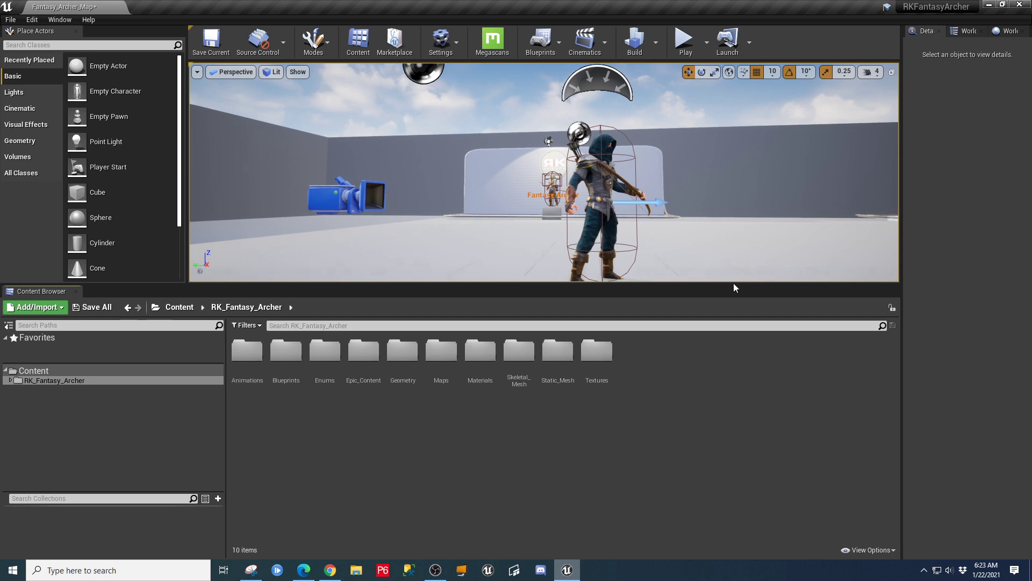
drag(733, 283, 729, 375)
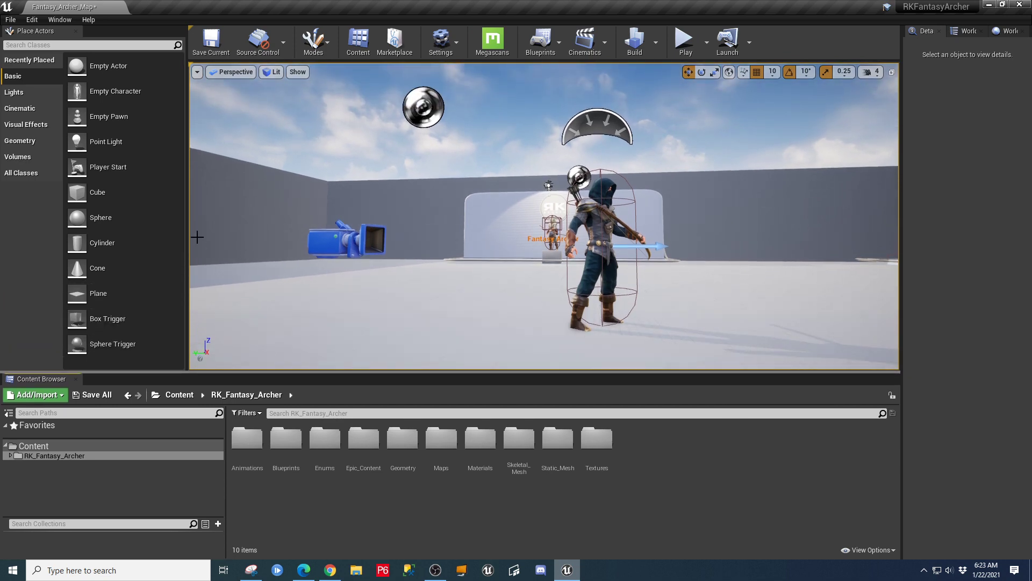
drag(185, 235, 151, 236)
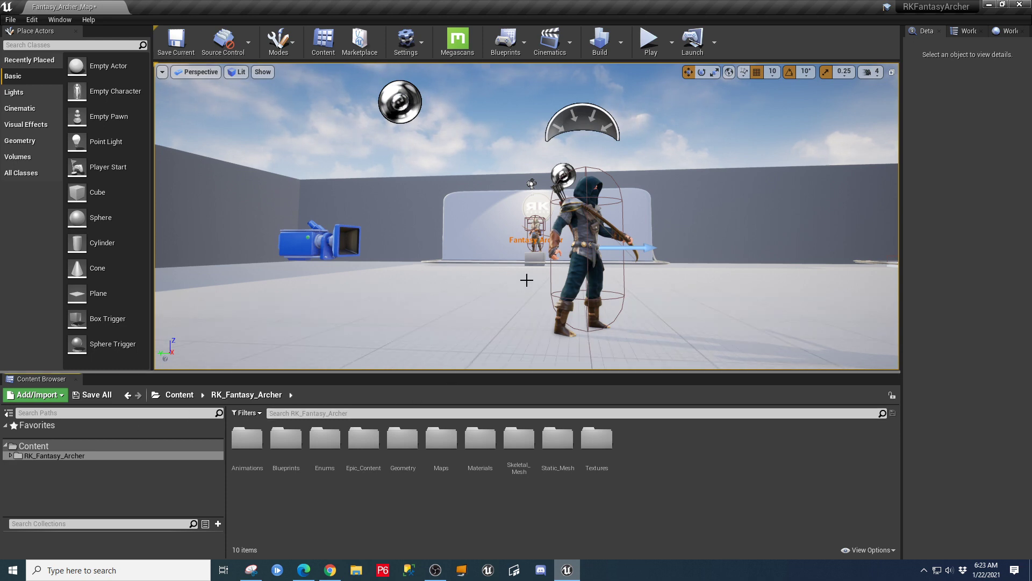
Step: Start playing the archer level in the viewport, switch it to full screen, and take control of the character
key(alt+p)
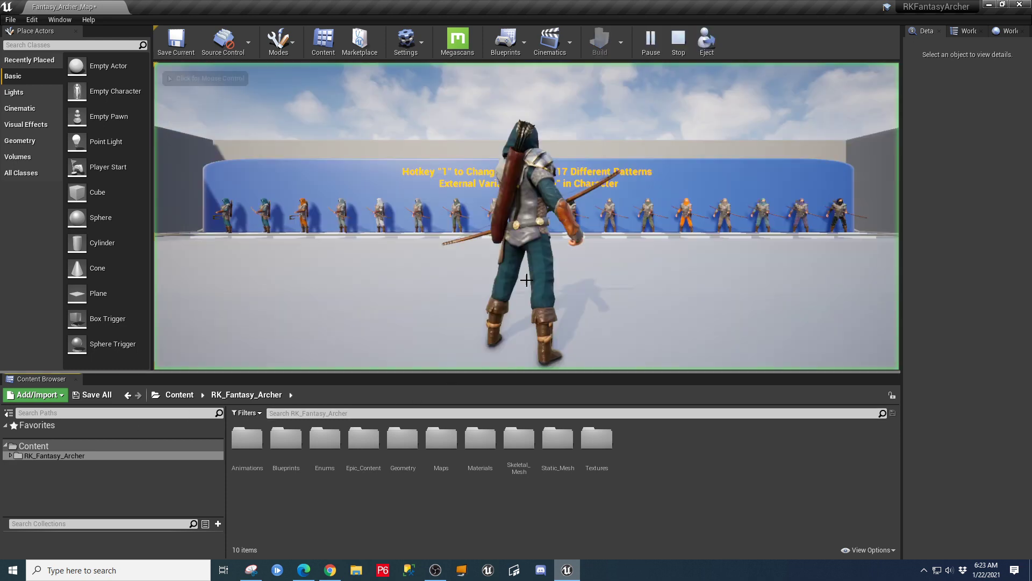
click(526, 280)
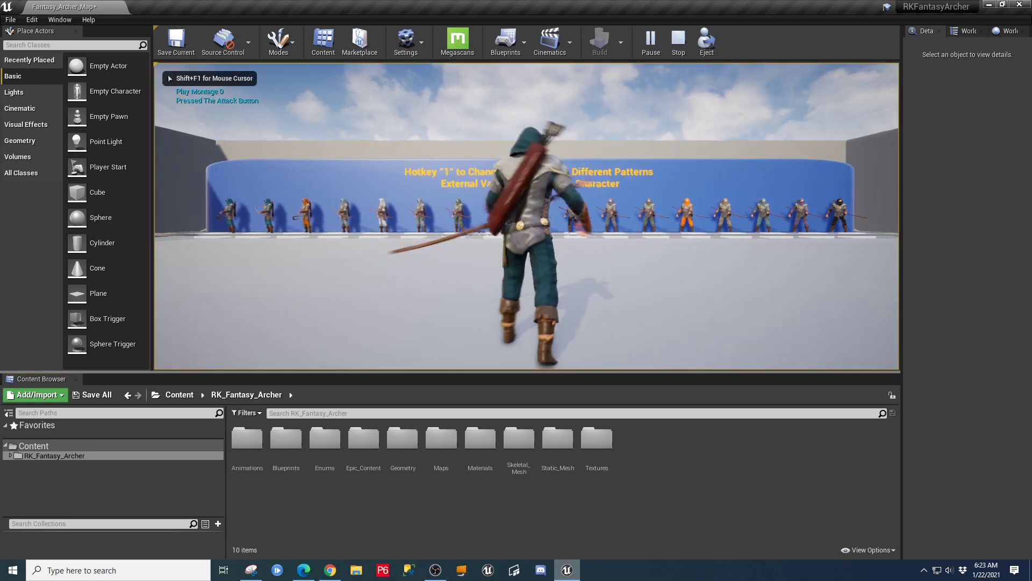
key(F11)
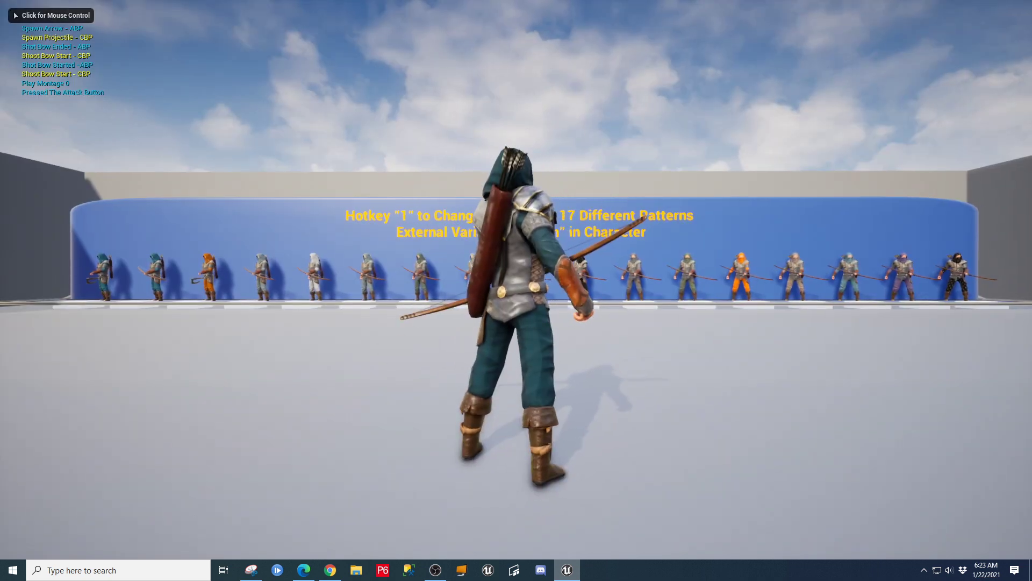
click(527, 280)
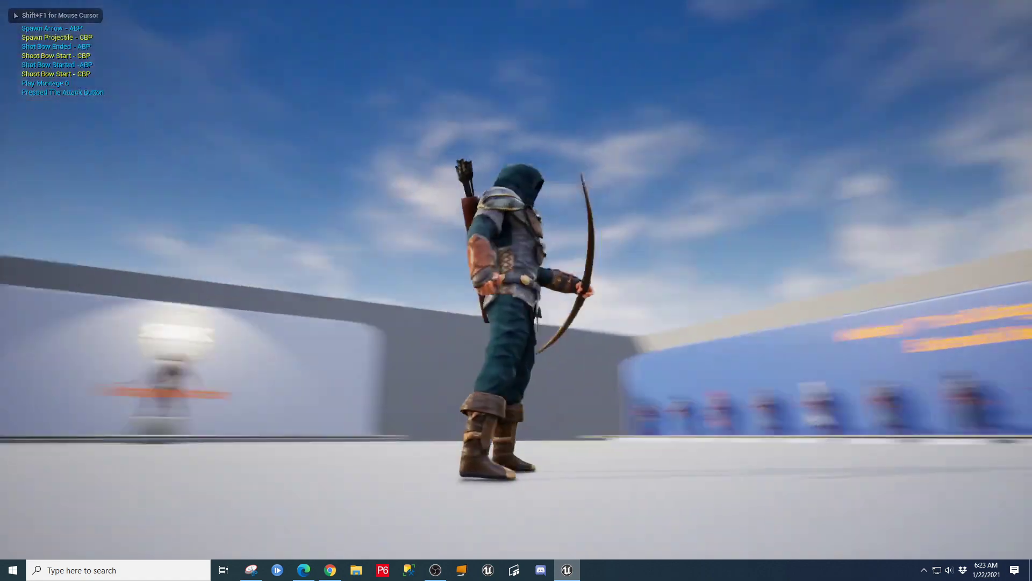
Step: Run the archer around the showcase room in different directions and fire a test shot with the bow
key(w)
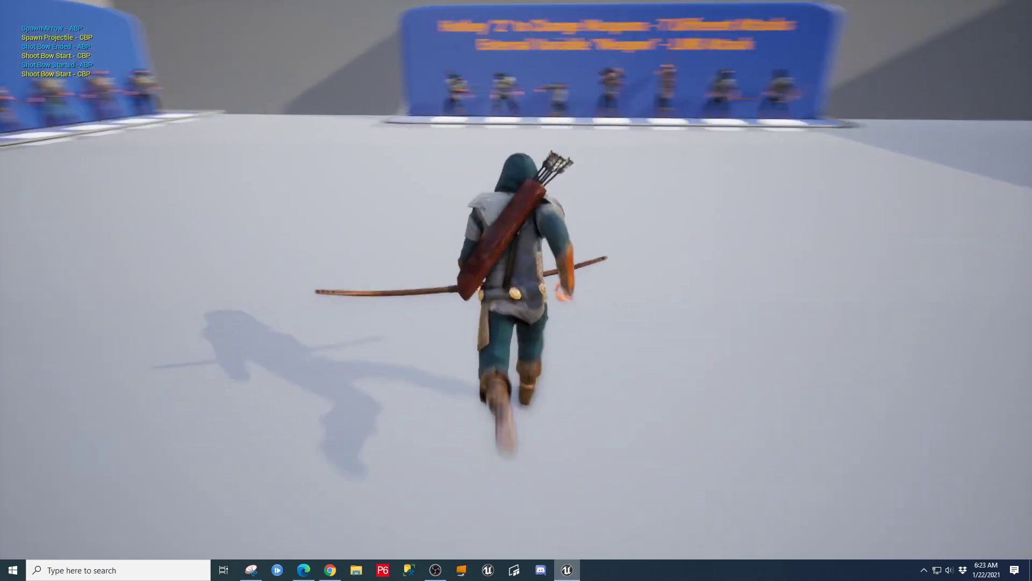
key(a)
key(d)
key(a)
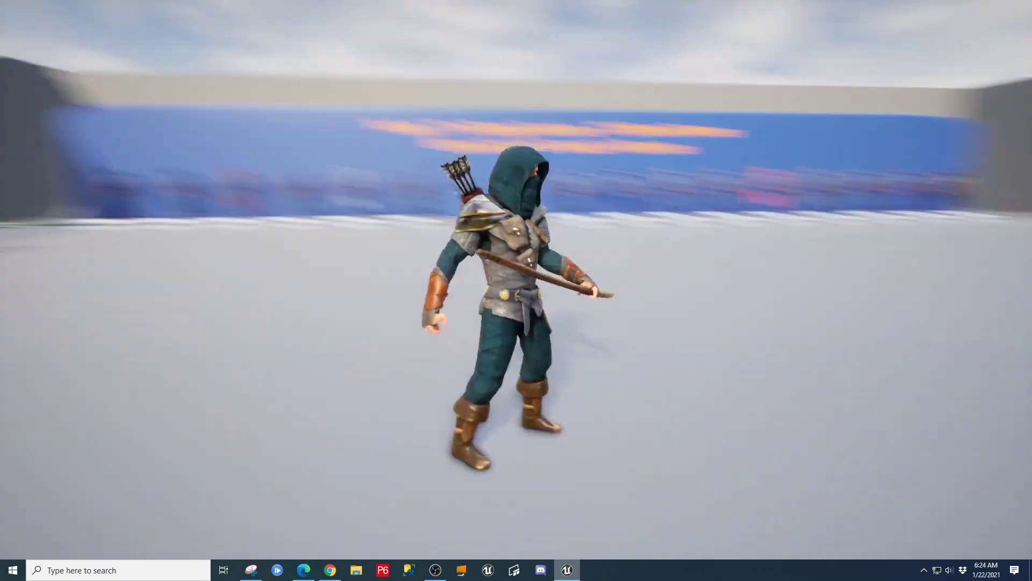
key(w)
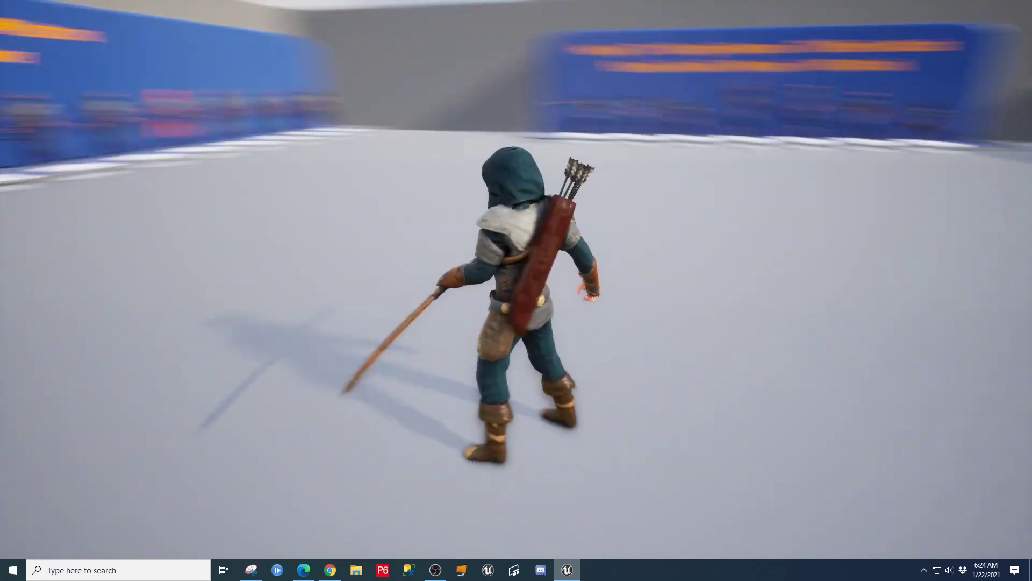
key(w)
click(517, 291)
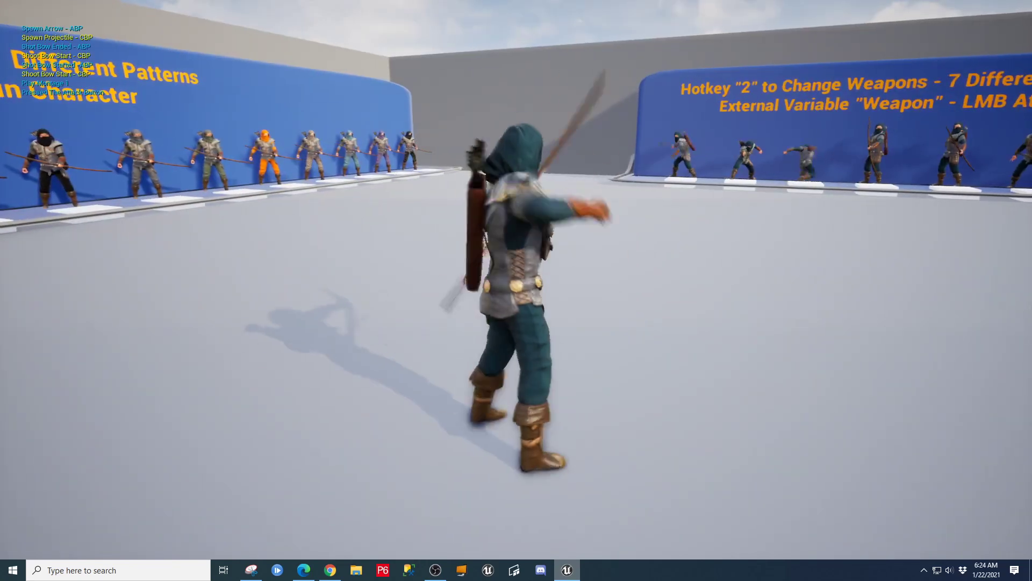
key(w)
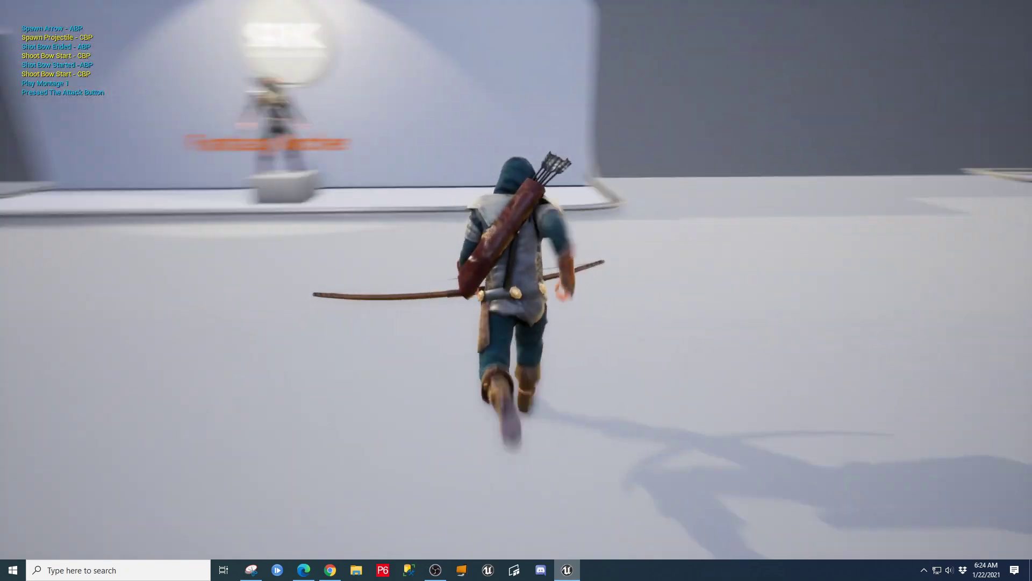
Step: Fire the bow repeatedly near the Fantasy Archer display to test the attack animations, and end the full-screen play session
click(516, 290)
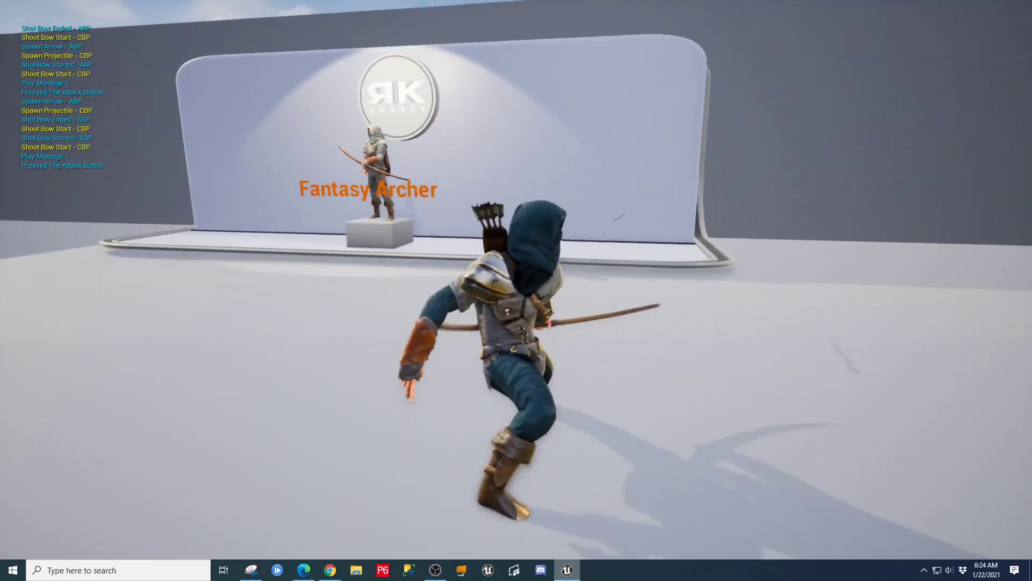
click(516, 291)
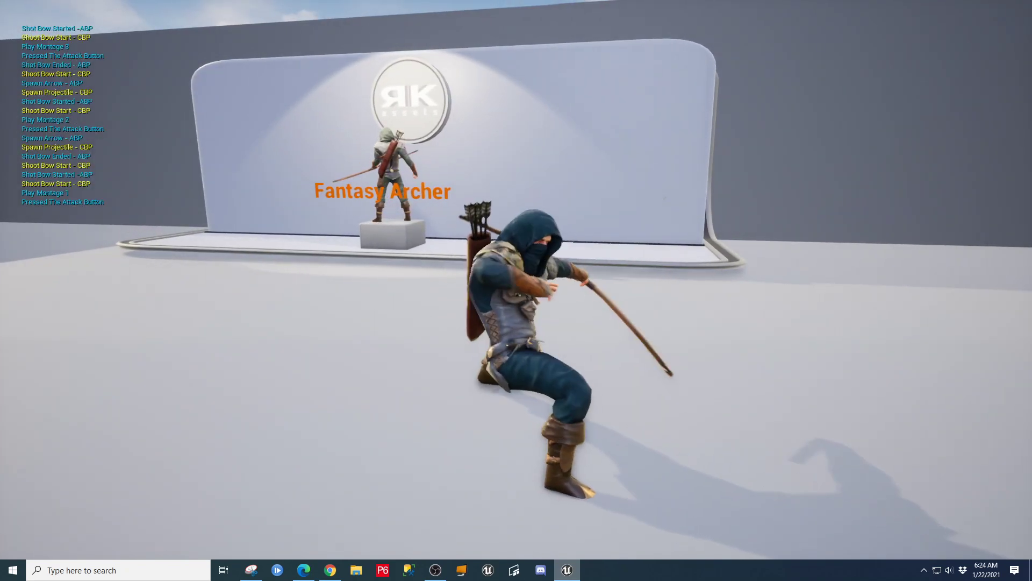
click(516, 290)
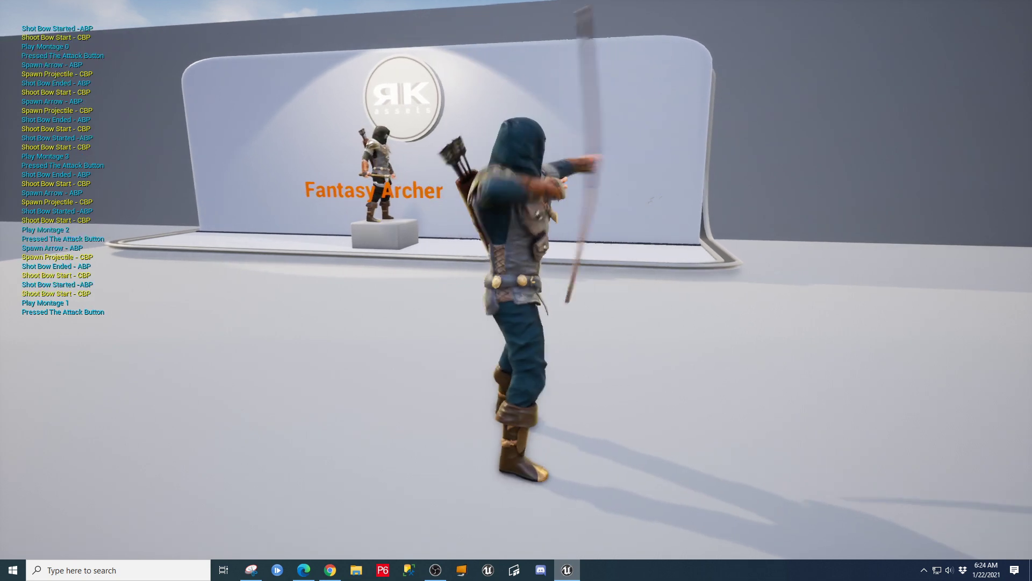
click(516, 291)
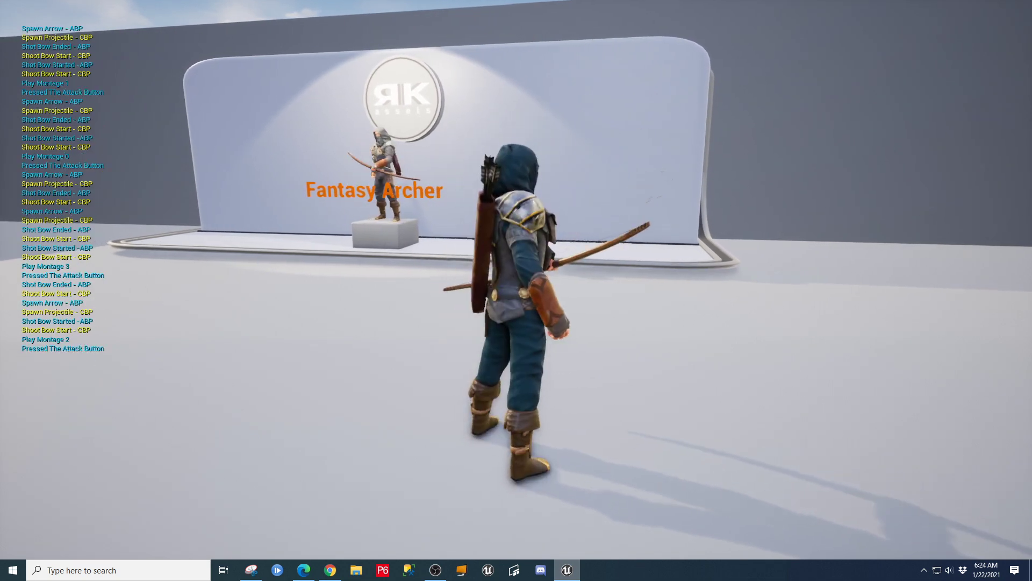
click(516, 291)
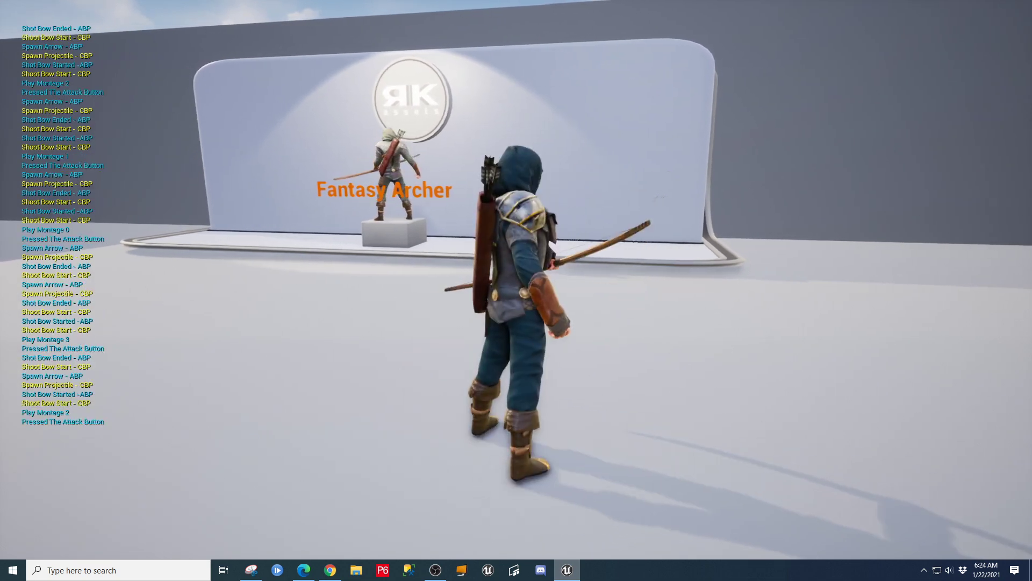
click(516, 291)
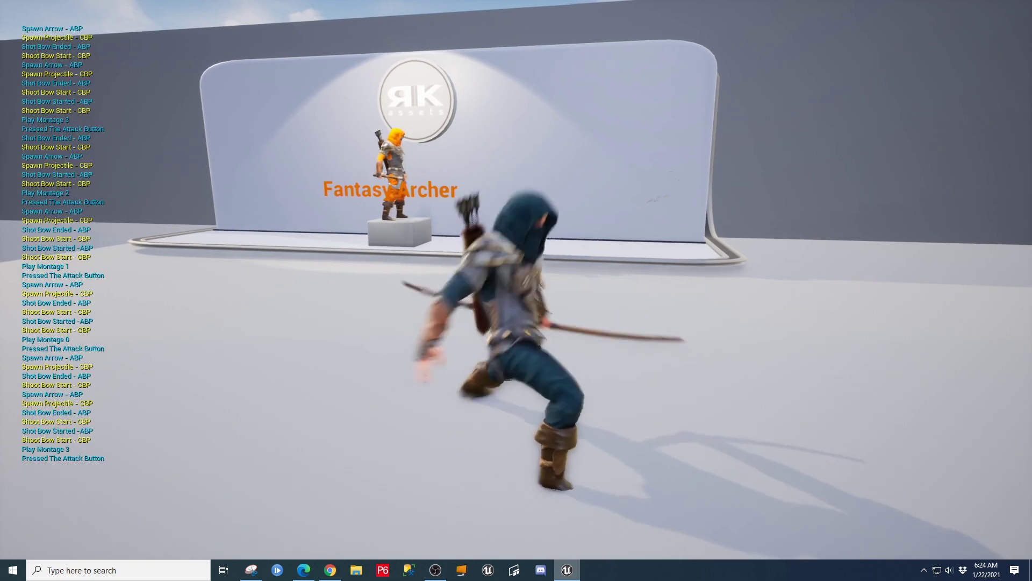
click(516, 290)
click(516, 290)
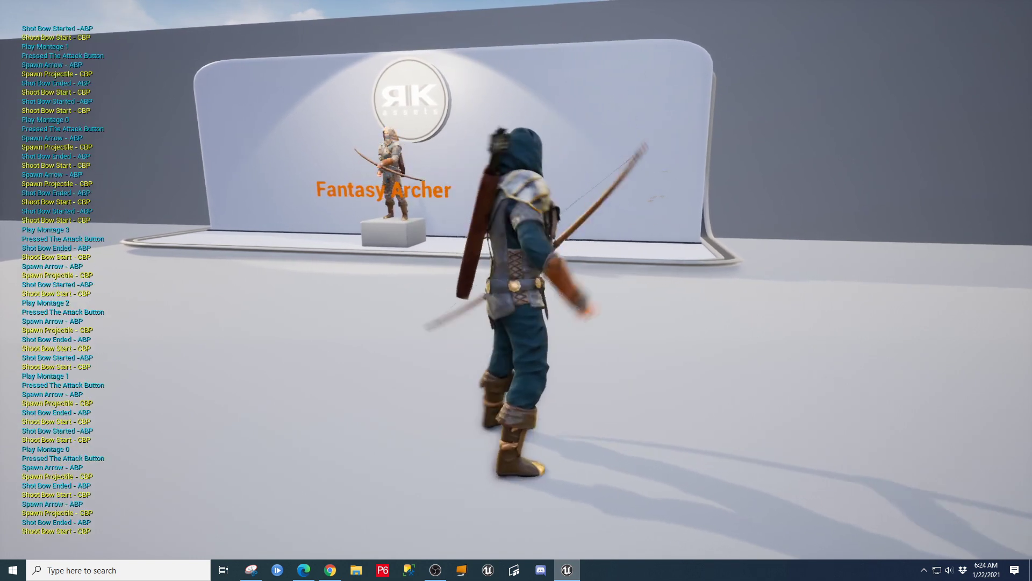
click(516, 290)
click(516, 291)
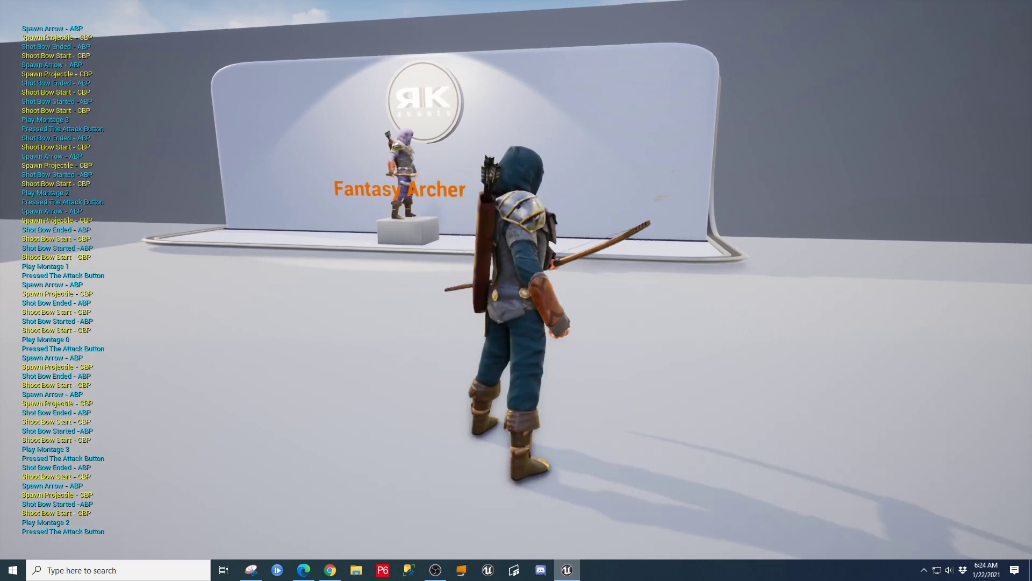
key(F11)
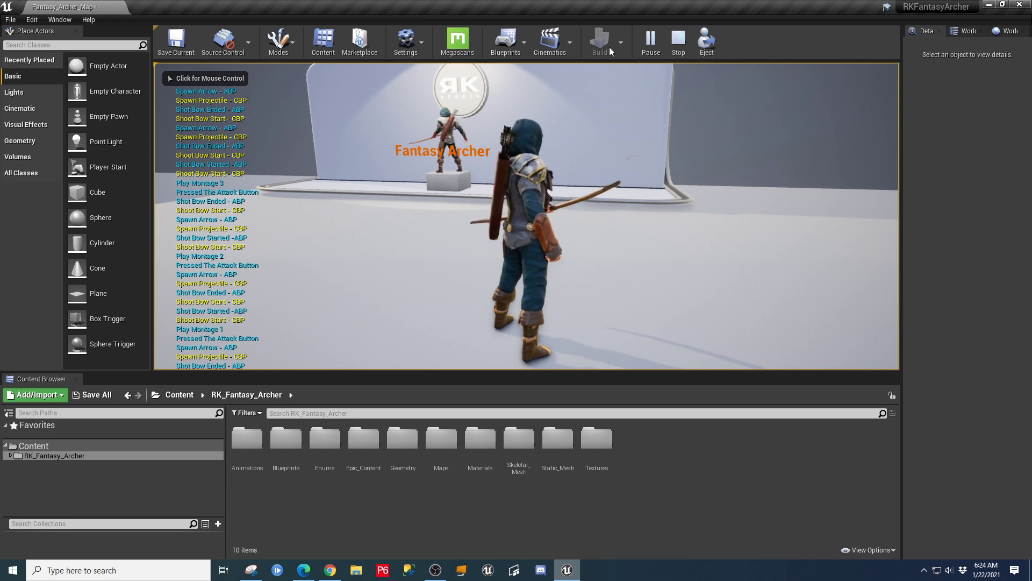
click(678, 39)
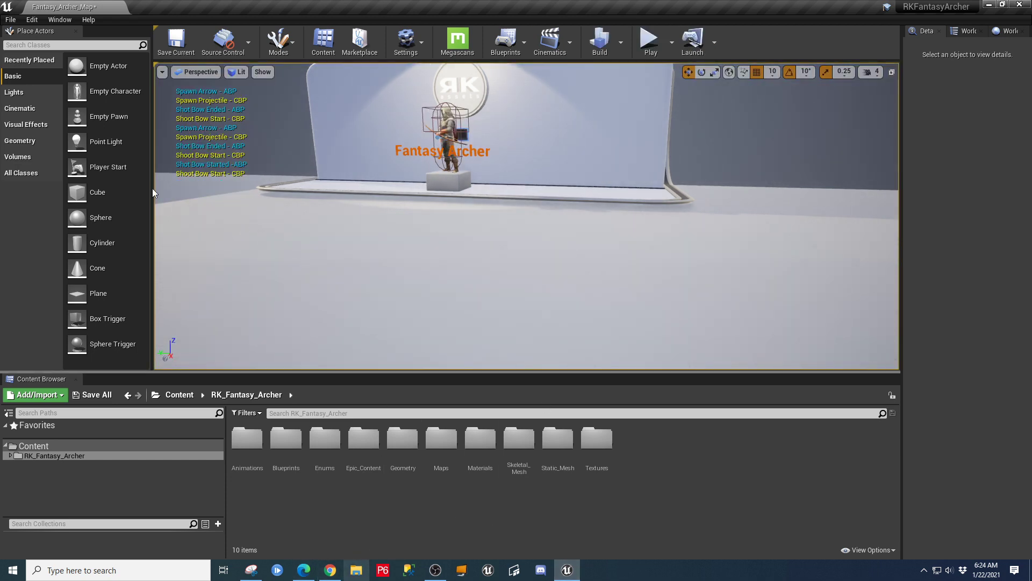
Step: Expand the RK_Fantasy_Archer folder tree, widen the Details area, and show the level's World Settings
click(11, 456)
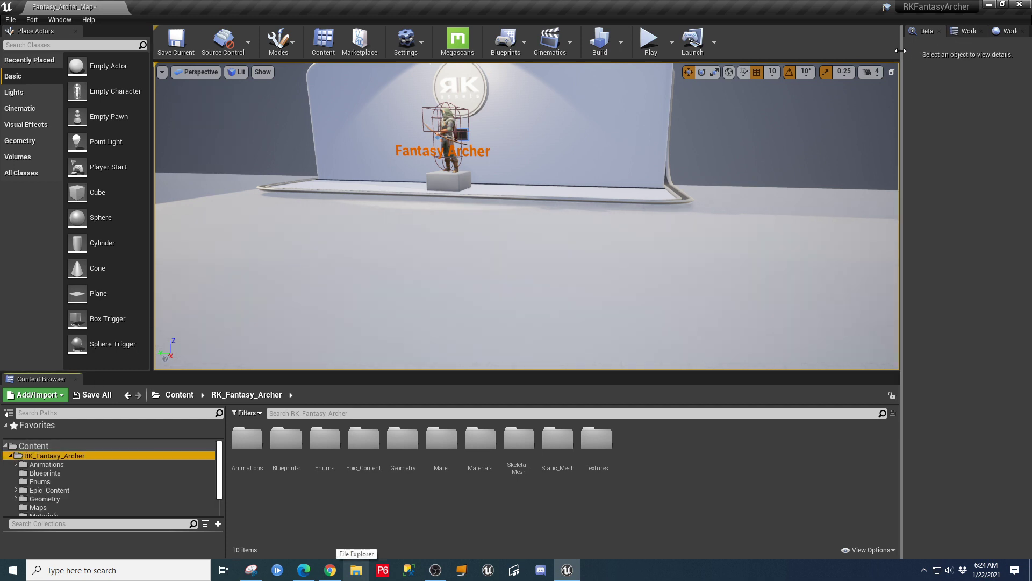
drag(902, 46, 822, 48)
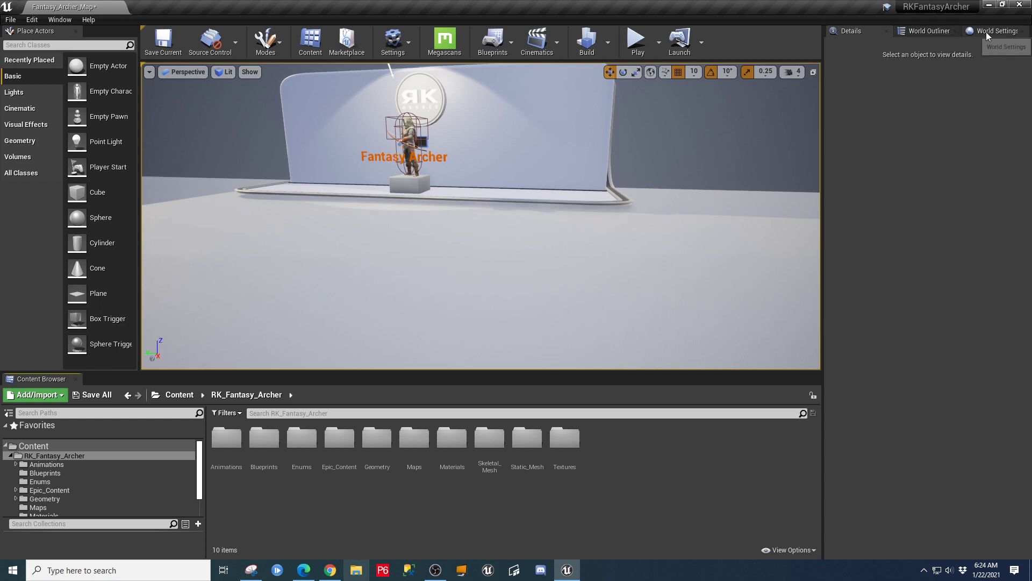
click(986, 31)
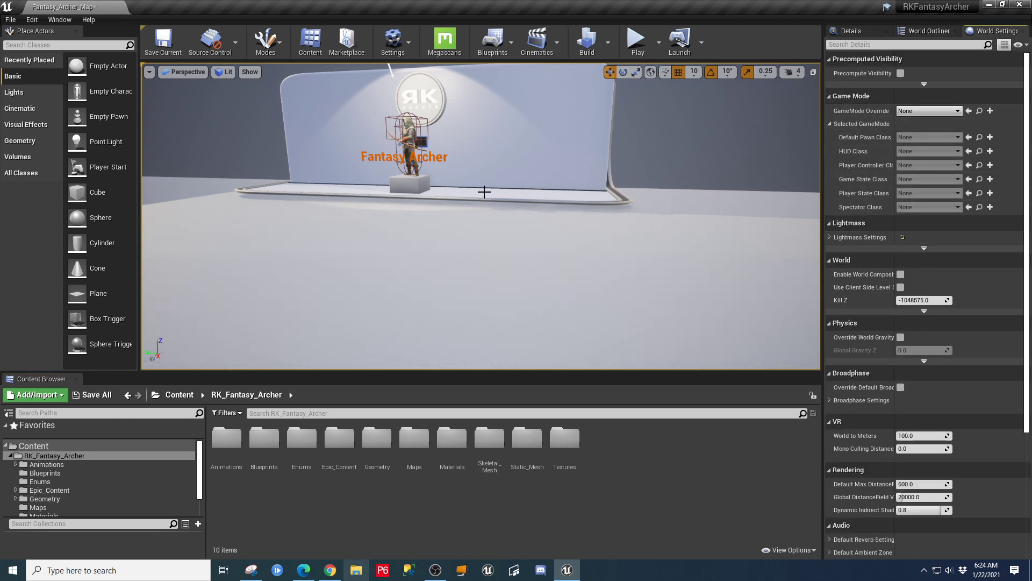
Step: Filter the root Content folder to show only Blueprint Class assets
click(33, 447)
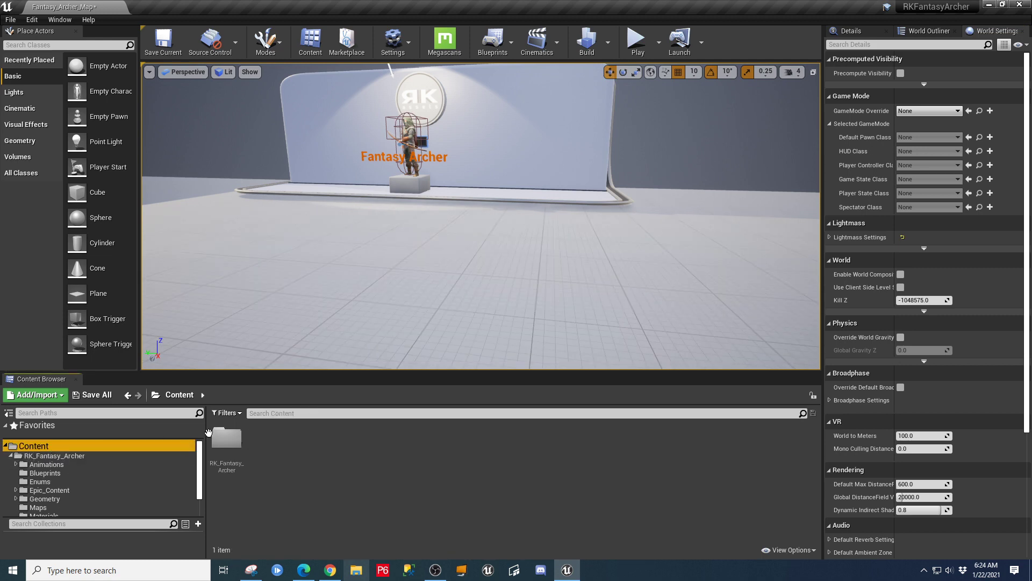
click(228, 413)
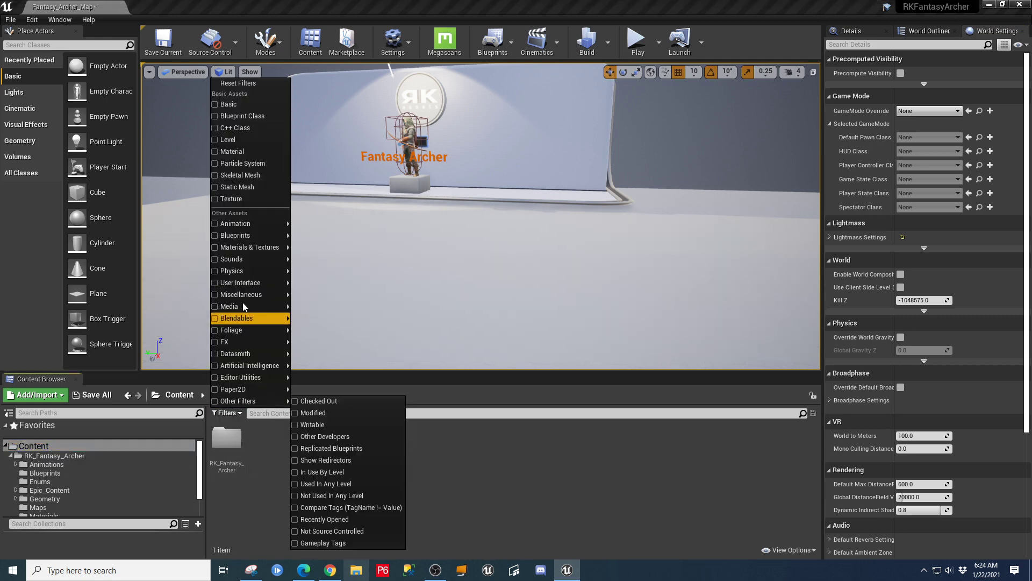
mouse_move(241, 236)
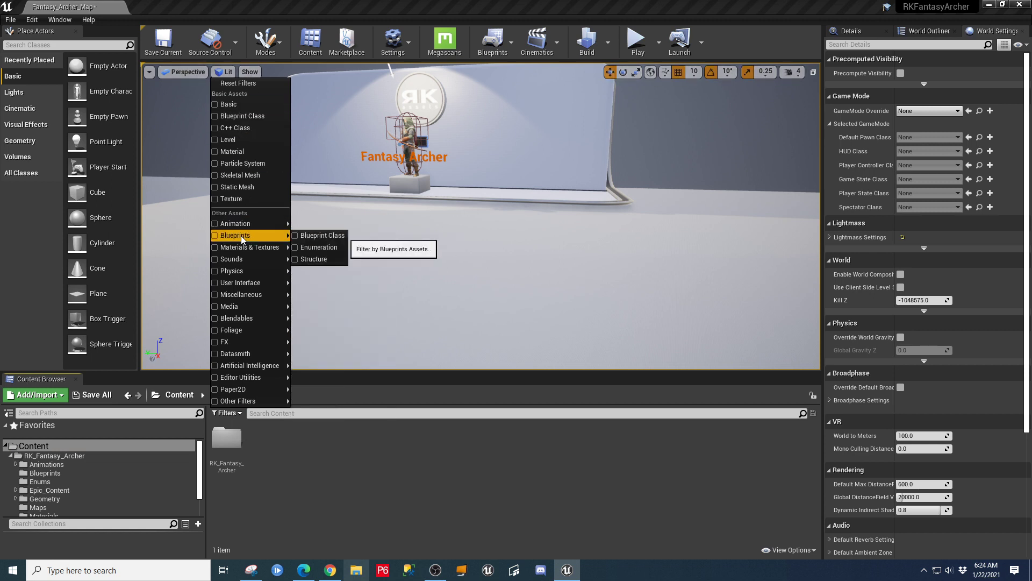
click(321, 236)
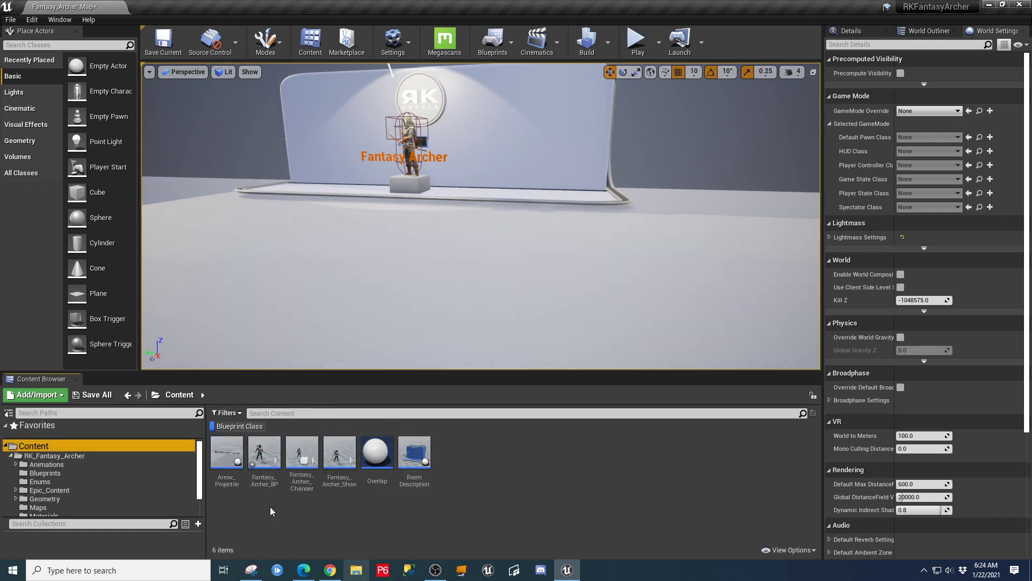
Step: Try filtering the root Content folder by Skeleton assets instead of Blueprint Class assets
click(230, 426)
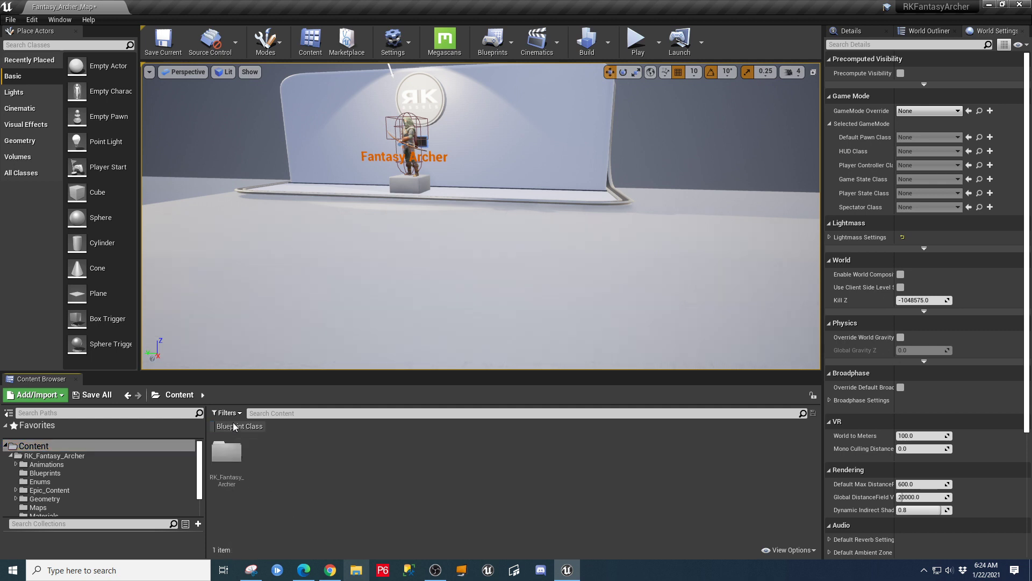
click(227, 412)
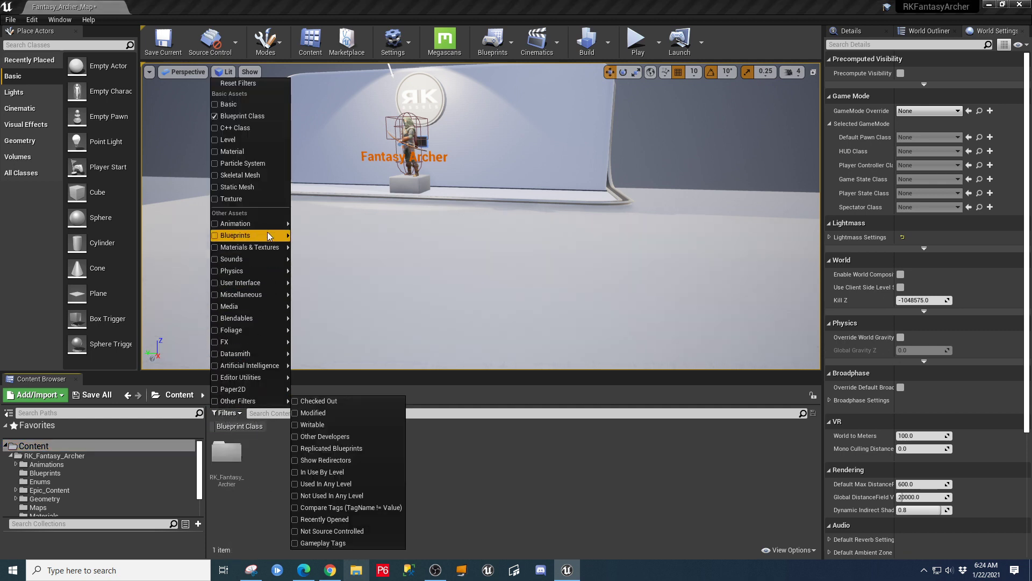
mouse_move(266, 224)
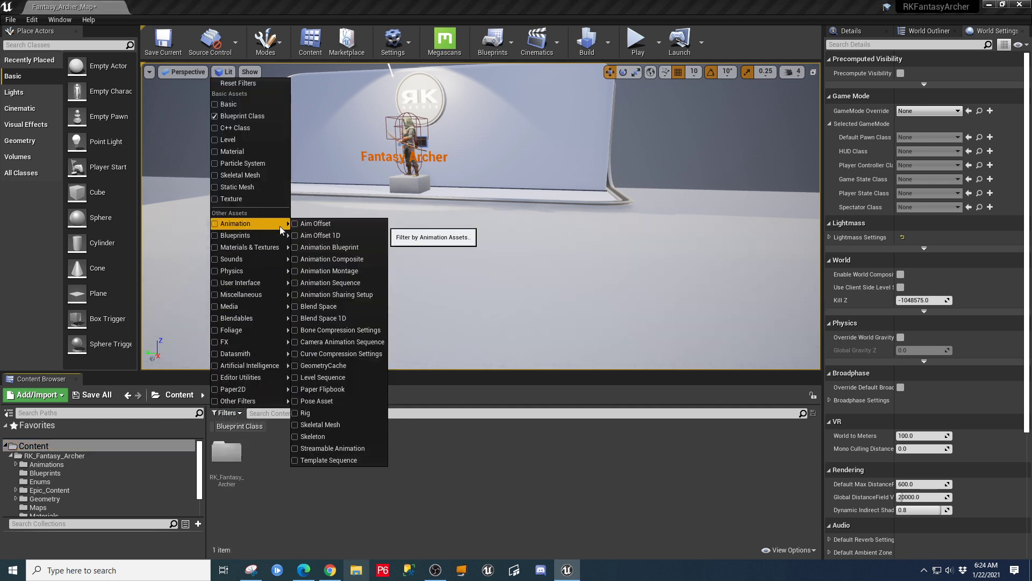
click(334, 437)
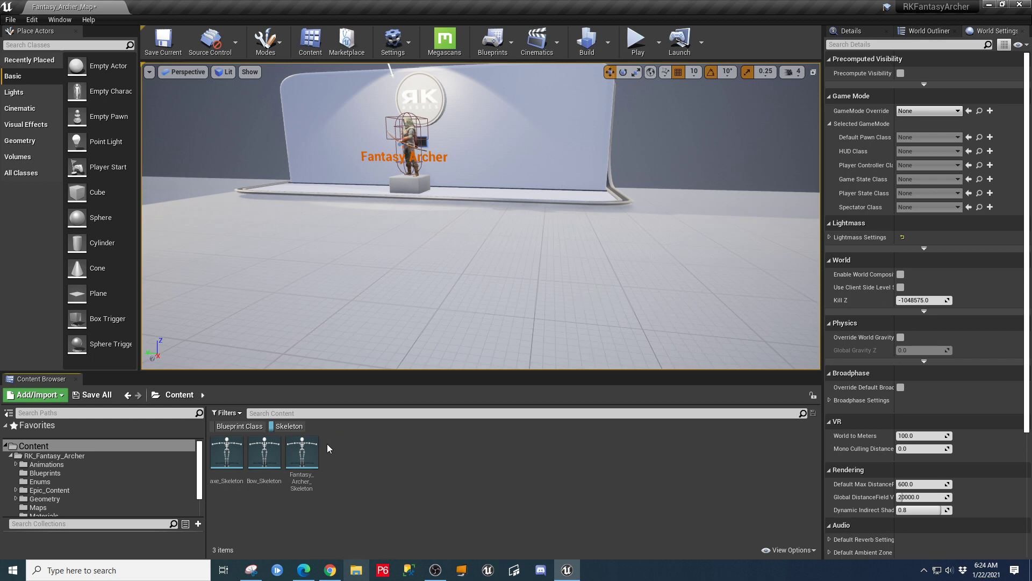
click(275, 428)
click(245, 428)
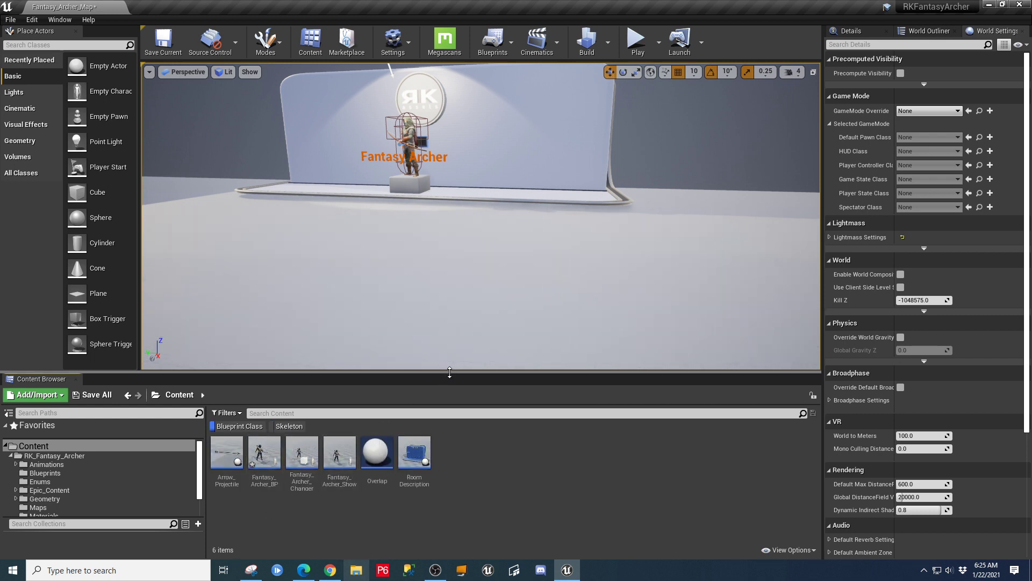
Step: Make the Content Browser taller and remove the Skeleton filter, keeping the Blueprint Class filter
drag(449, 369, 448, 293)
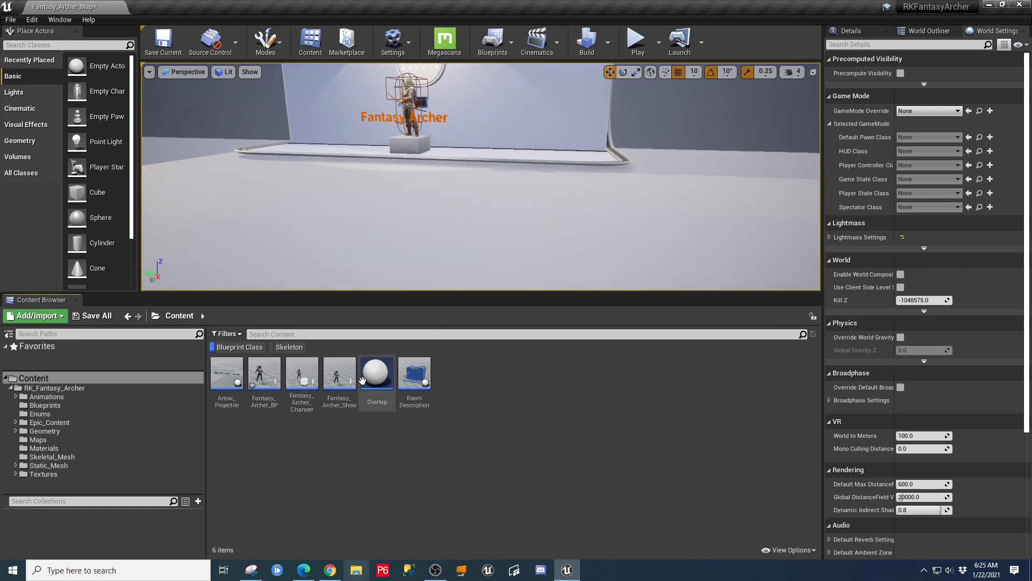
click(297, 350)
click(296, 350)
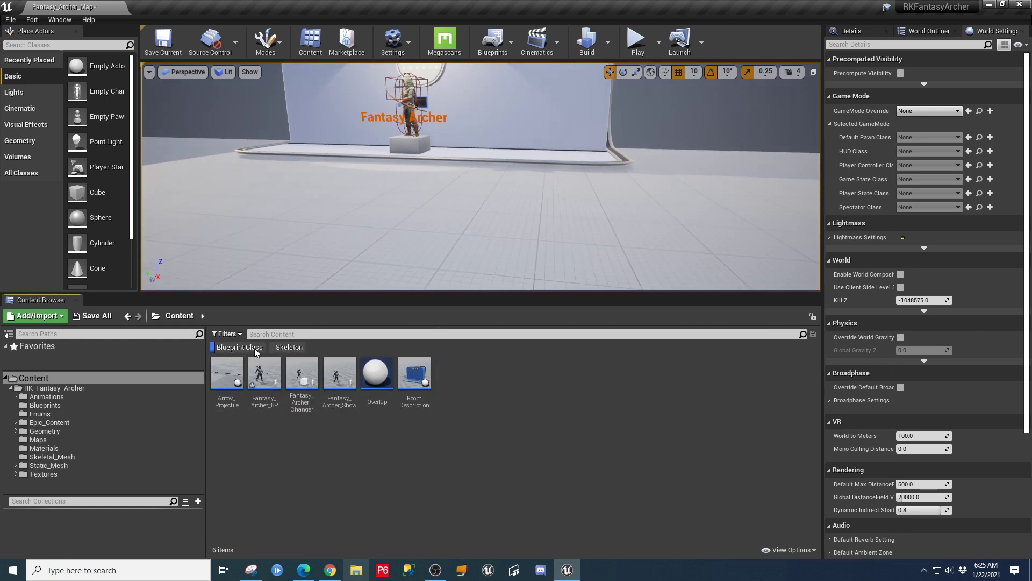
click(227, 334)
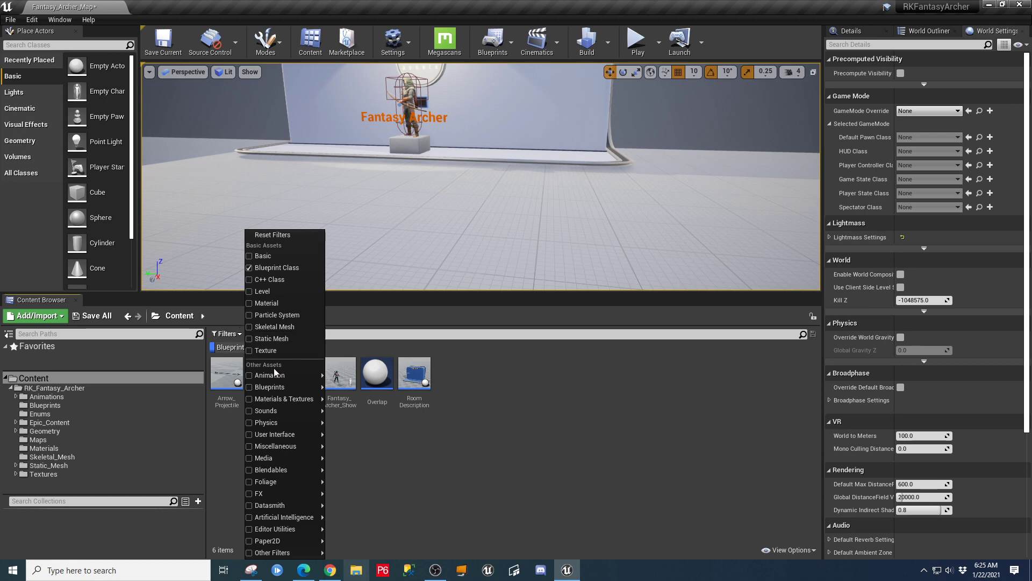
mouse_move(276, 375)
click(347, 529)
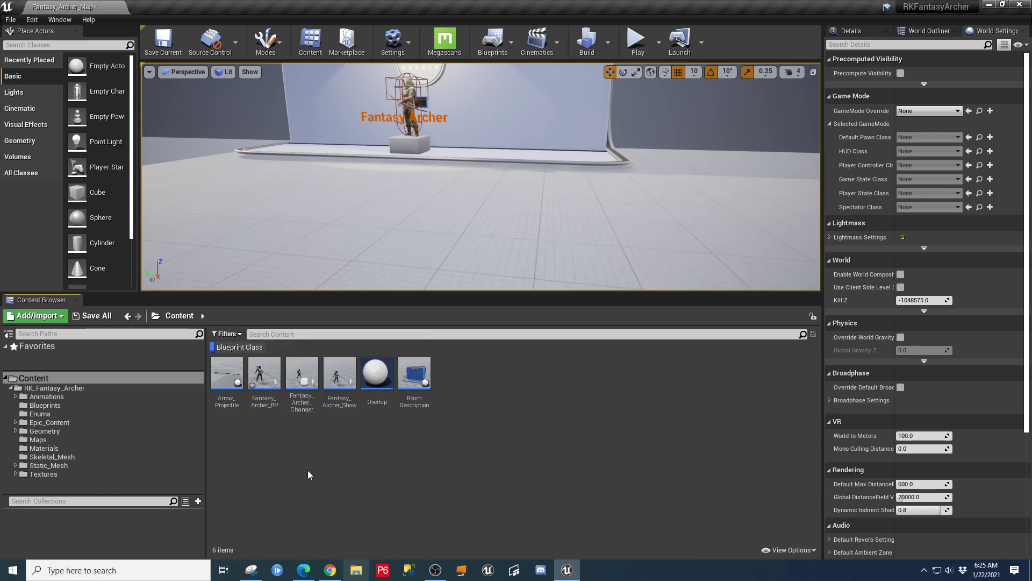
Step: Add the Animation Blueprint filter alongside the Blueprint Class filter for the root Content folder
click(224, 335)
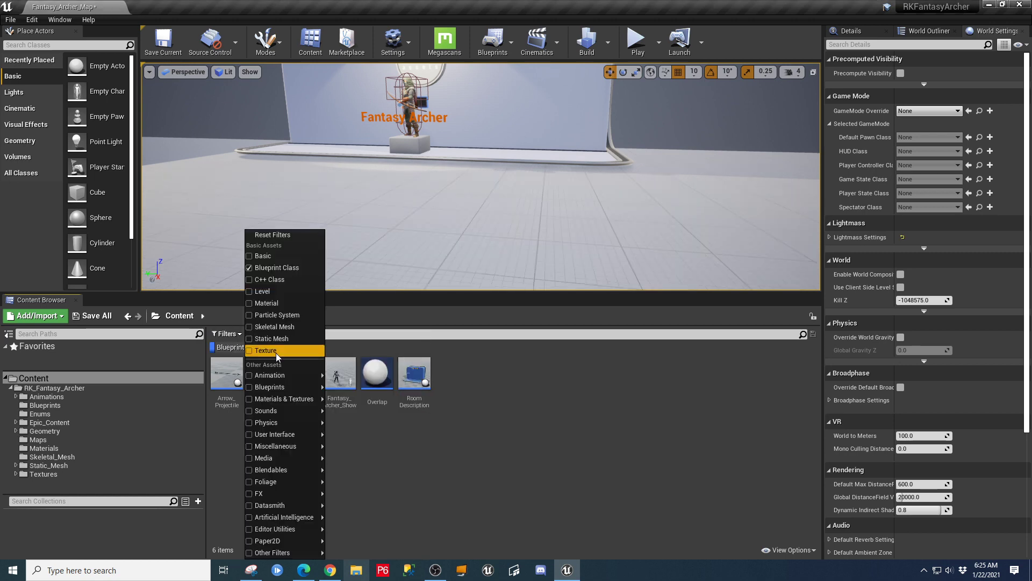
mouse_move(280, 375)
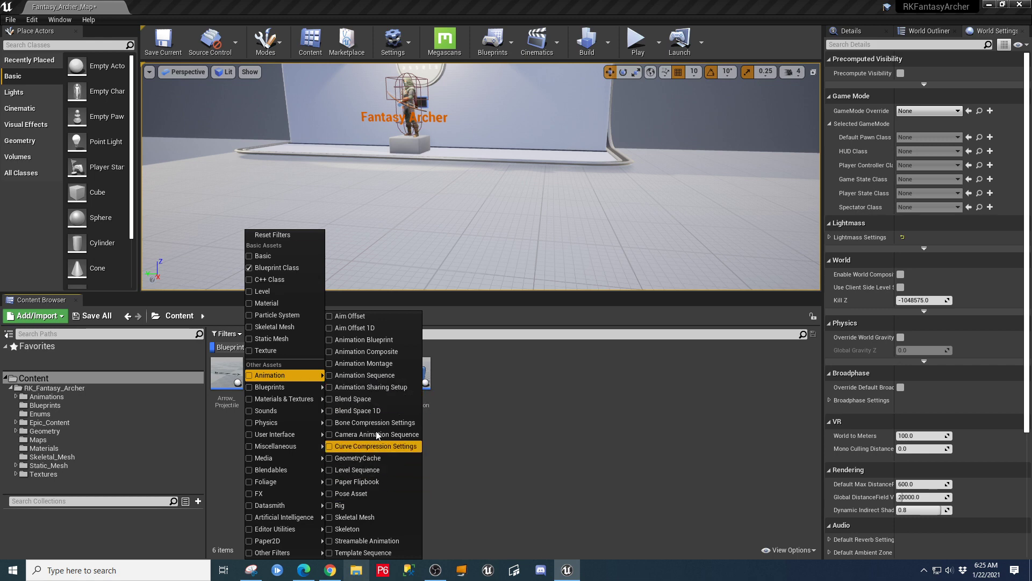
click(330, 343)
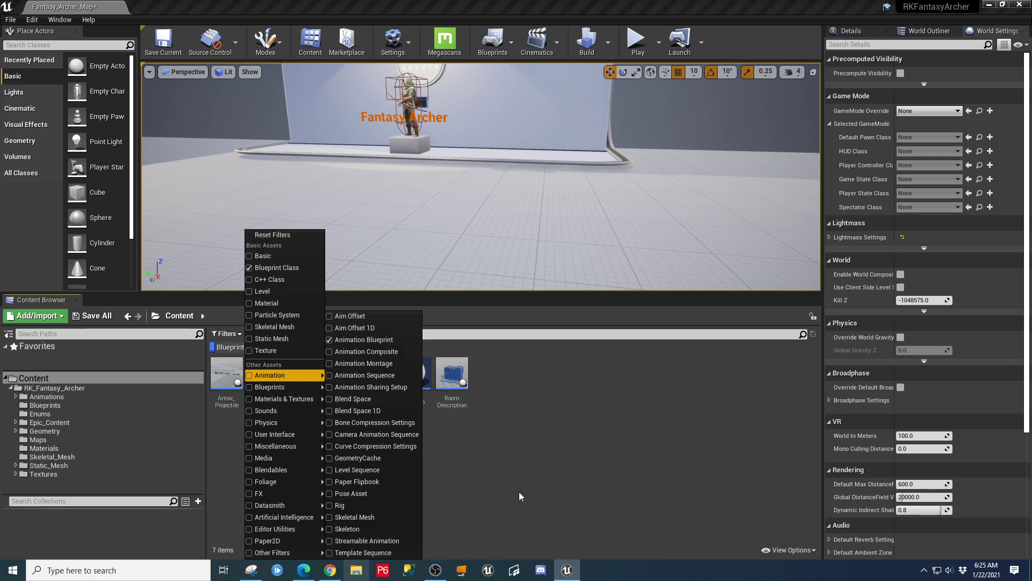
click(535, 499)
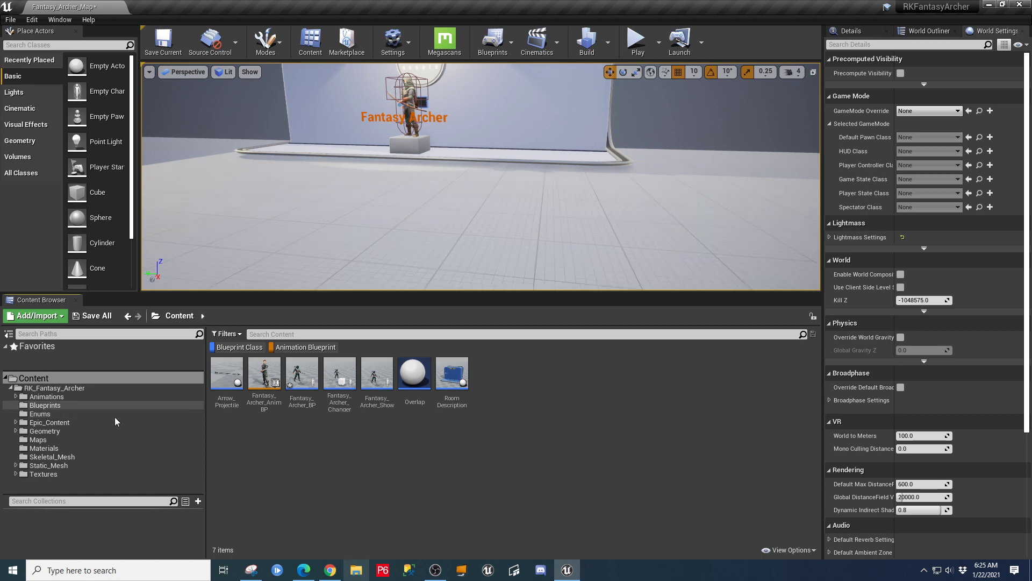
Step: Open the Fantasy_Archer_BP character blueprint and close its Fantasy Archer, Axe Attacks, Bow Attacks and Construction Script graphs
click(303, 374)
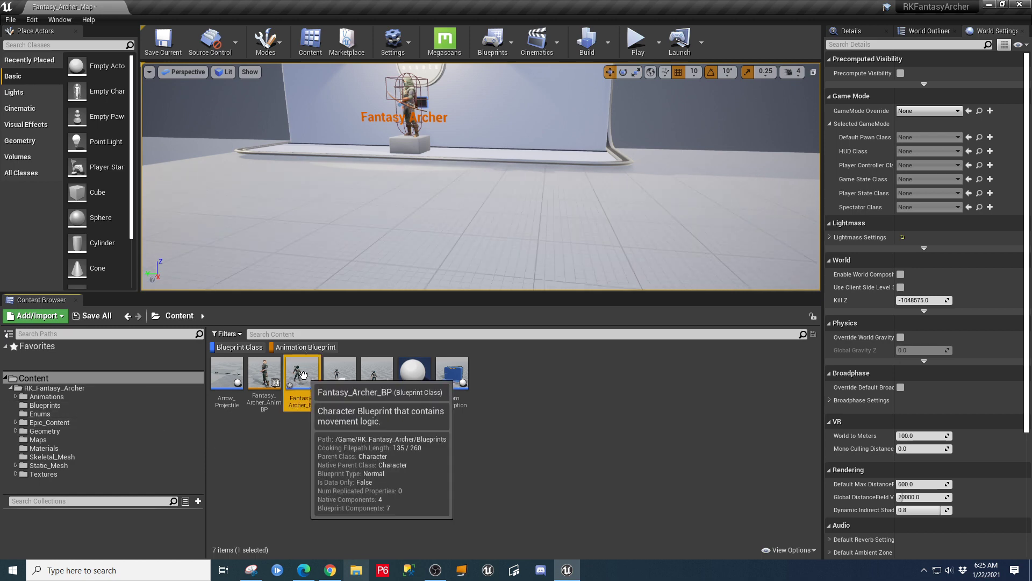
double_click(303, 375)
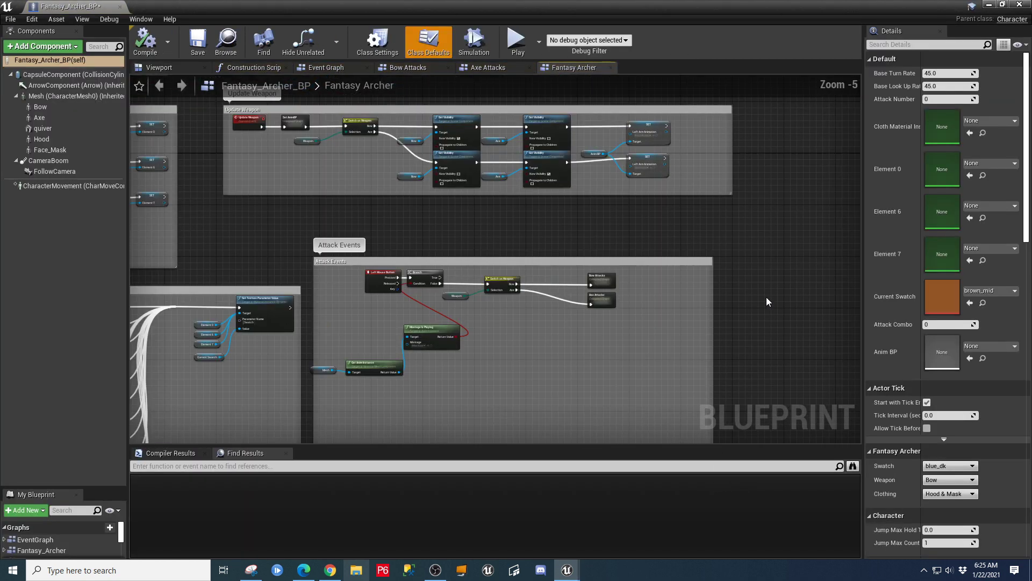
scroll(766, 298, down, 4)
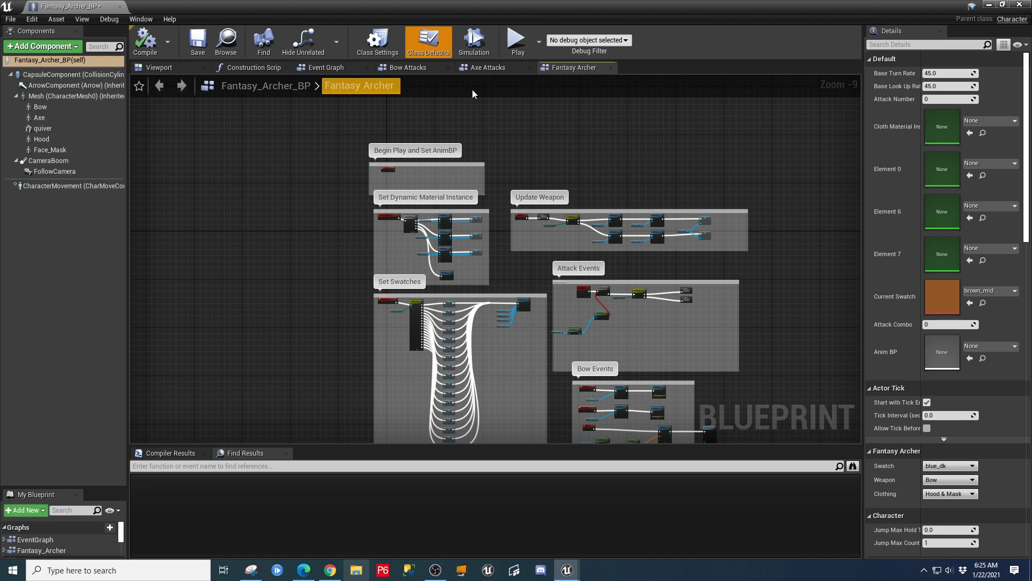
click(611, 67)
click(530, 68)
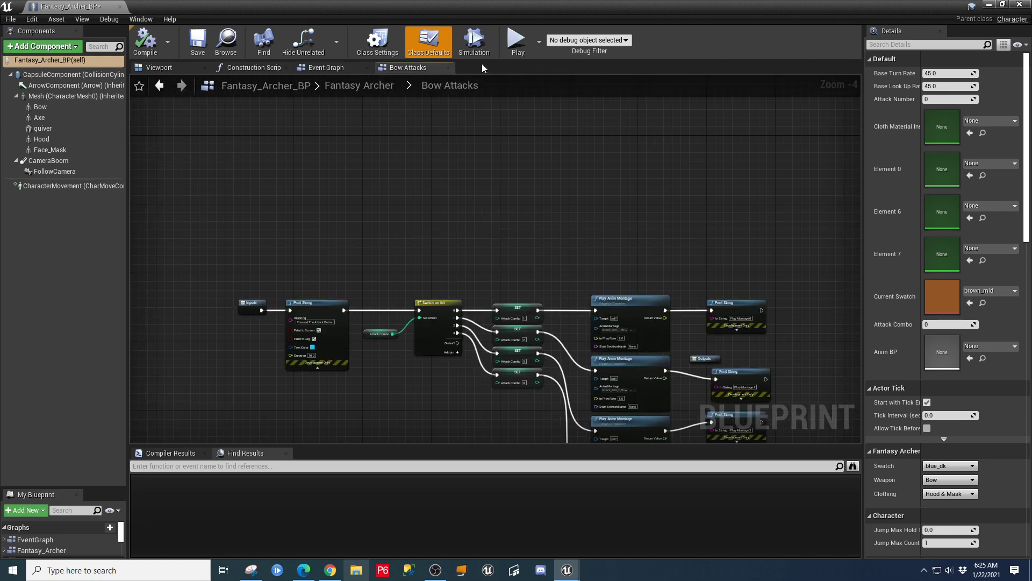
click(447, 67)
click(286, 68)
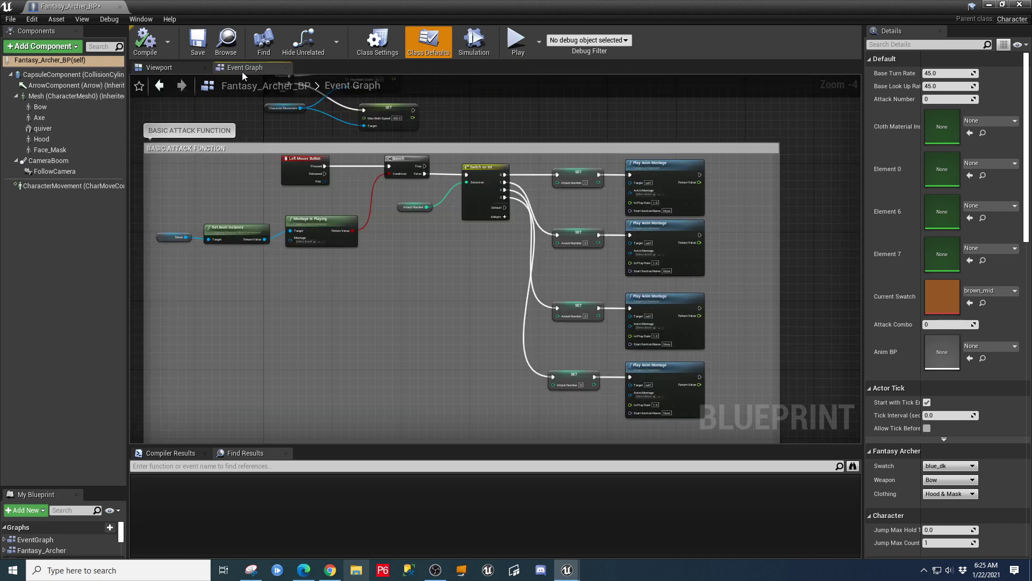
Step: Examine the archer blueprint's Event Graph from the gamepad, mouse and movement input groups down to the BASIC ATTACK FUNCTION group
click(183, 69)
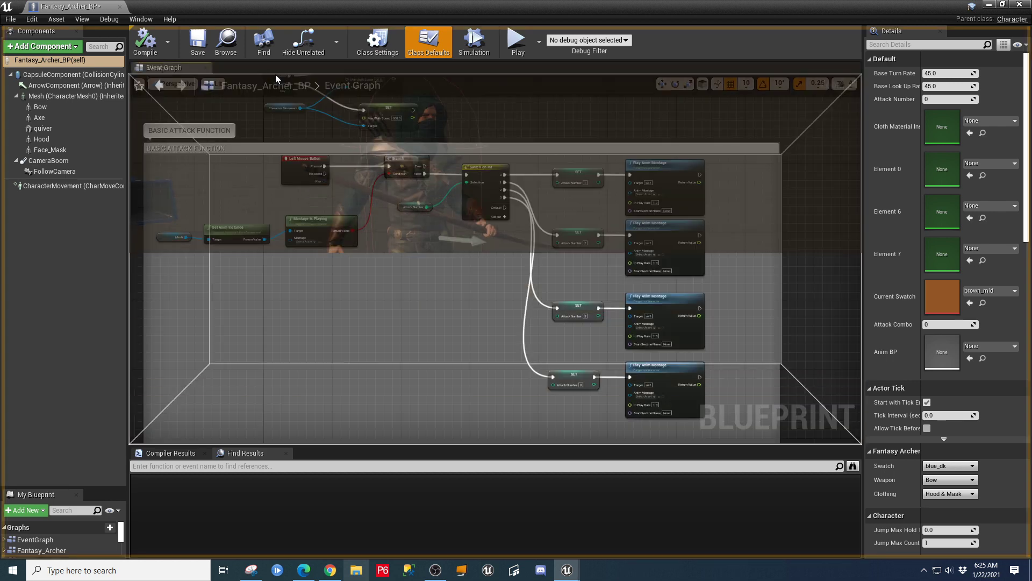
click(247, 68)
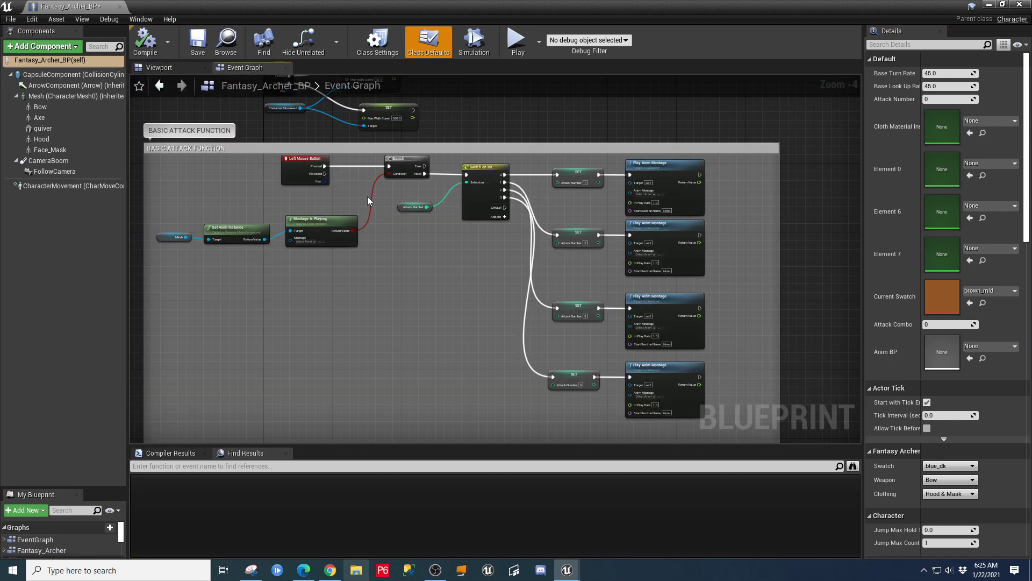
scroll(368, 201, down, 7)
scroll(548, 274, up, 2)
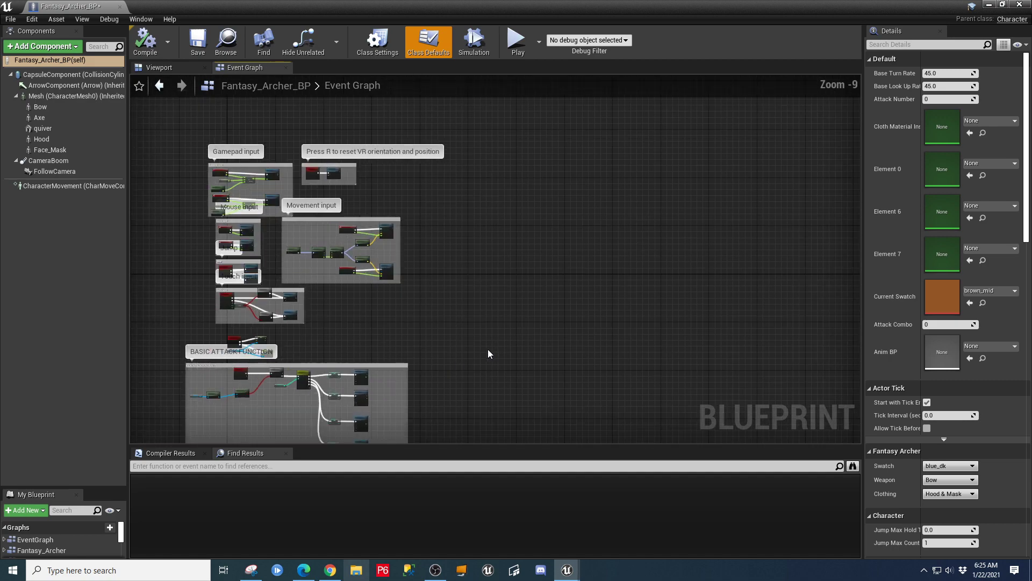
right_drag(401, 324, 640, 577)
scroll(543, 341, up, 5)
scroll(405, 230, up, 1)
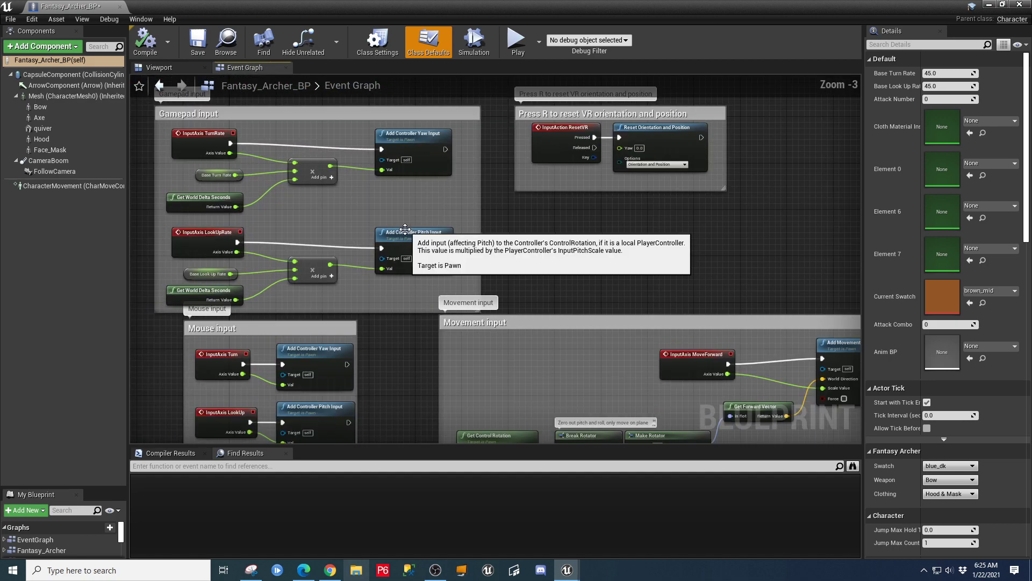
right_drag(610, 259, 580, 105)
right_drag(598, 302, 611, 254)
right_drag(595, 407, 634, 141)
right_drag(637, 318, 693, 113)
right_drag(581, 213, 578, 134)
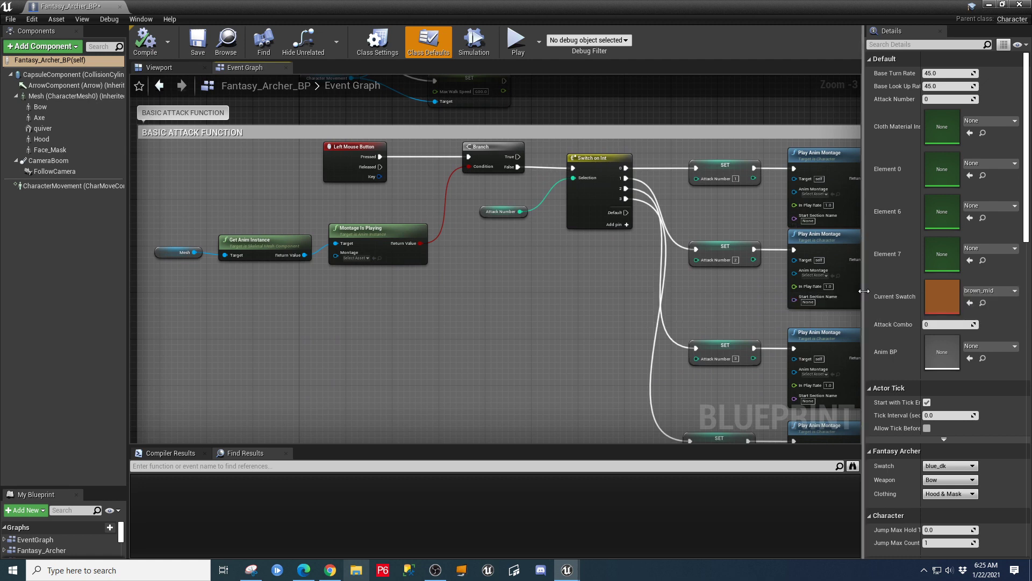
Step: Narrow the Details area and examine the basic attack logic from the Left Mouse Button event through Branch and Switch on Int
drag(862, 289, 969, 289)
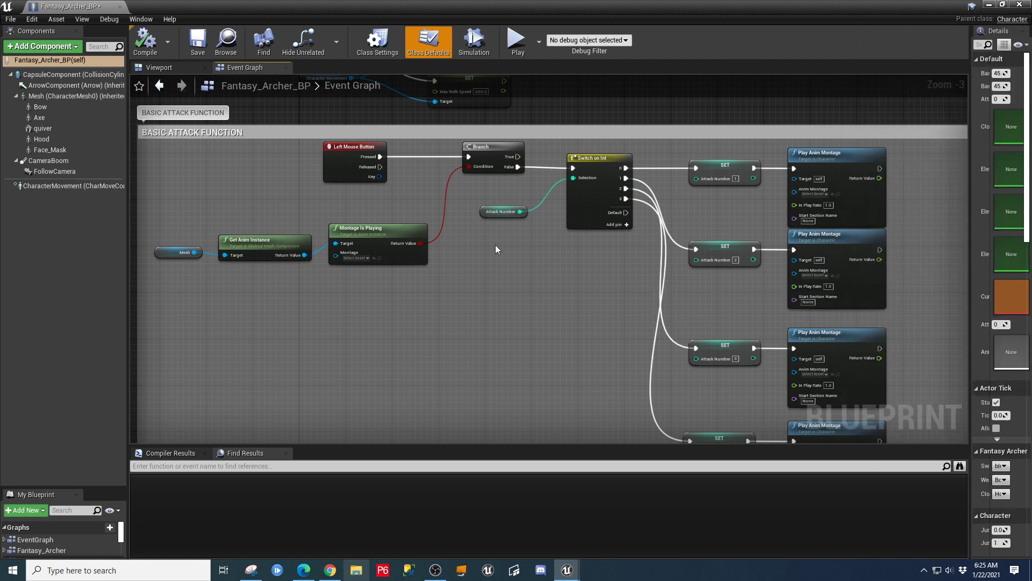
scroll(495, 244, up, 1)
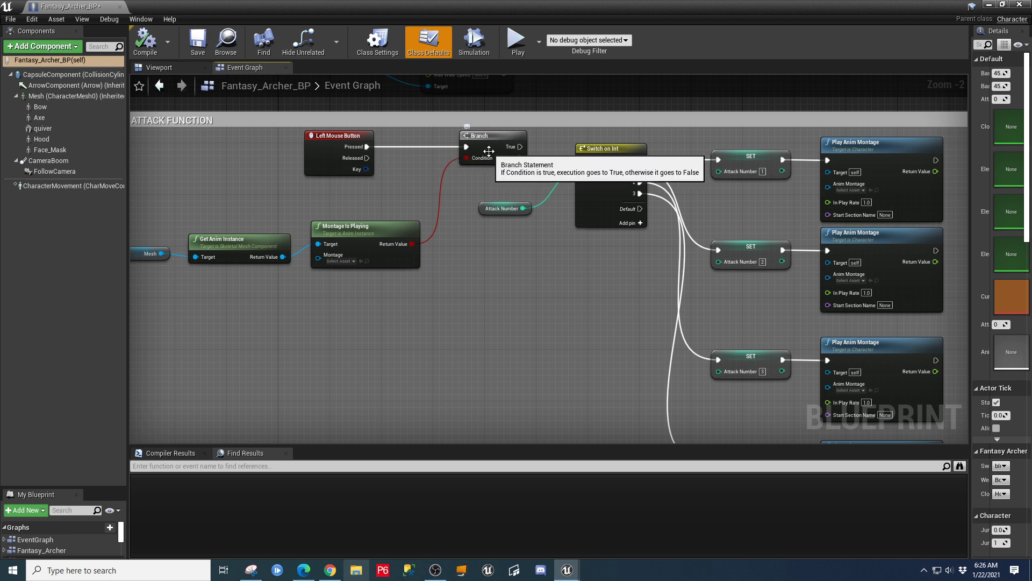
right_drag(477, 243, 531, 250)
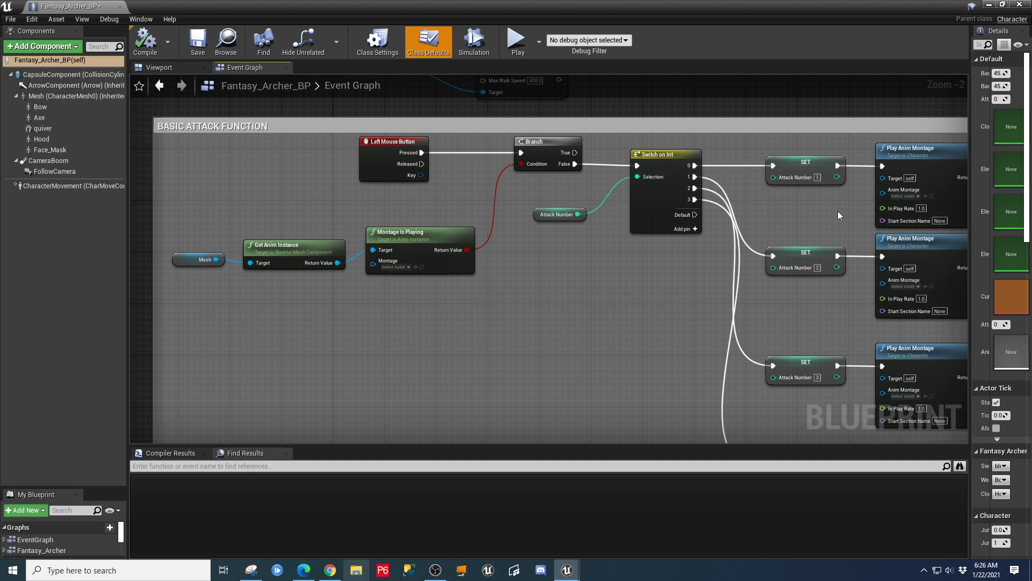
right_drag(679, 331, 394, 332)
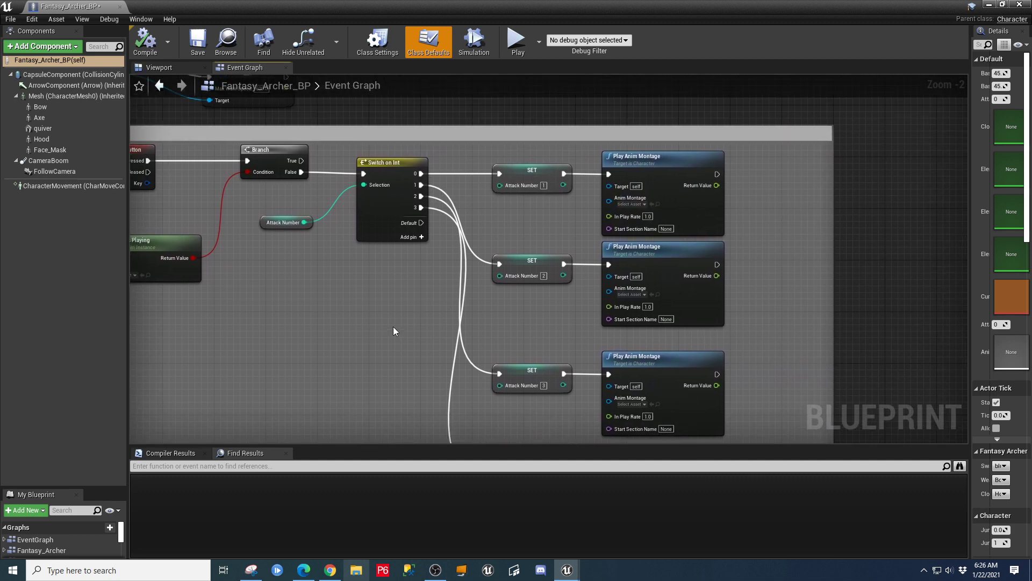
Step: Show the Attack Number variable's properties in a widened Details area
click(261, 221)
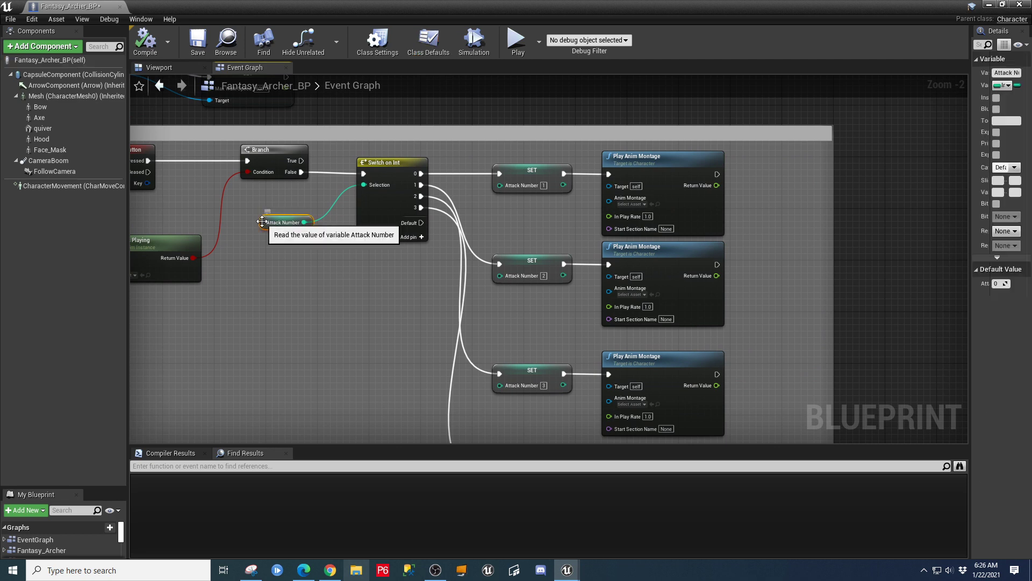
click(965, 289)
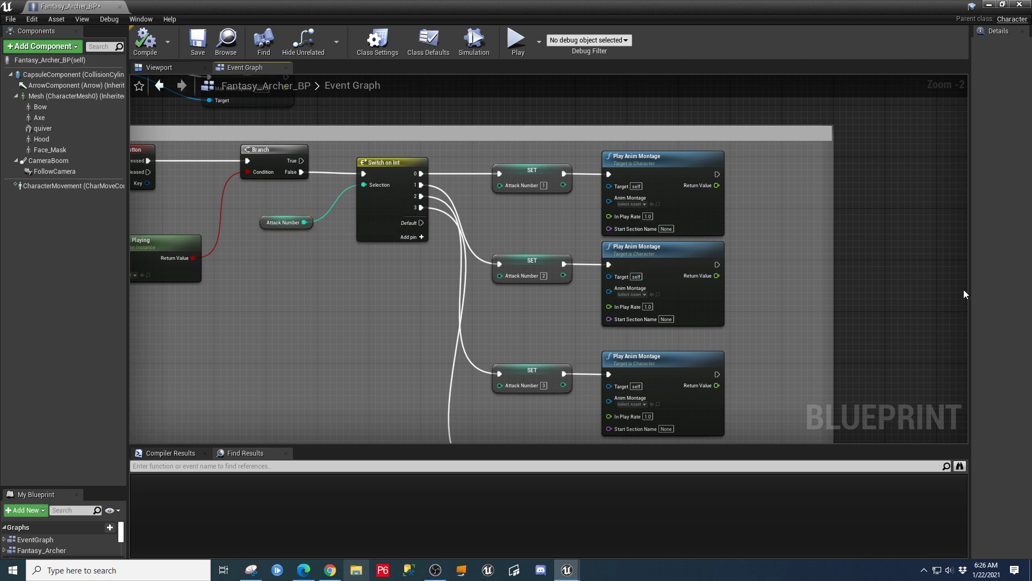
click(266, 224)
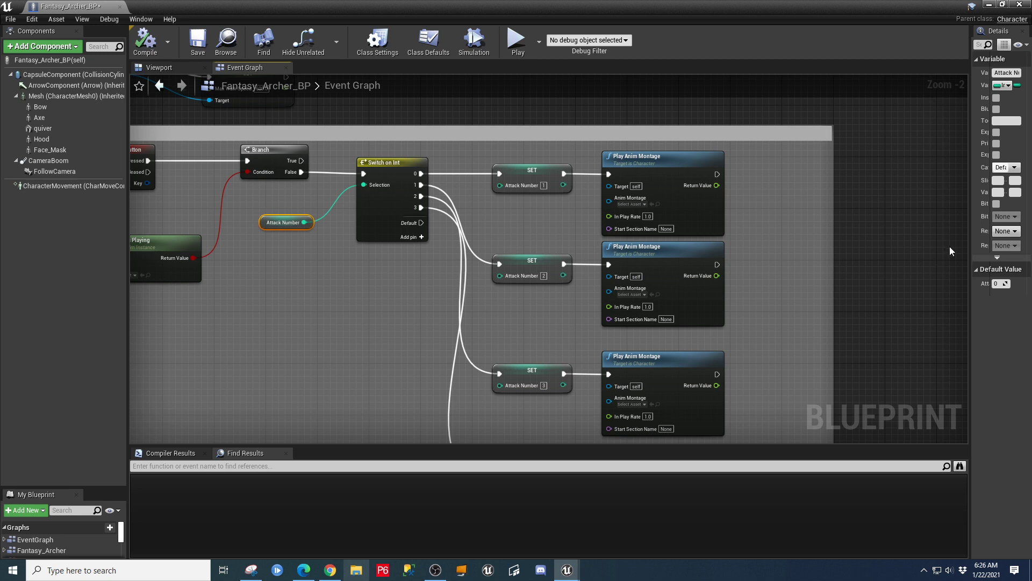
drag(976, 243, 885, 245)
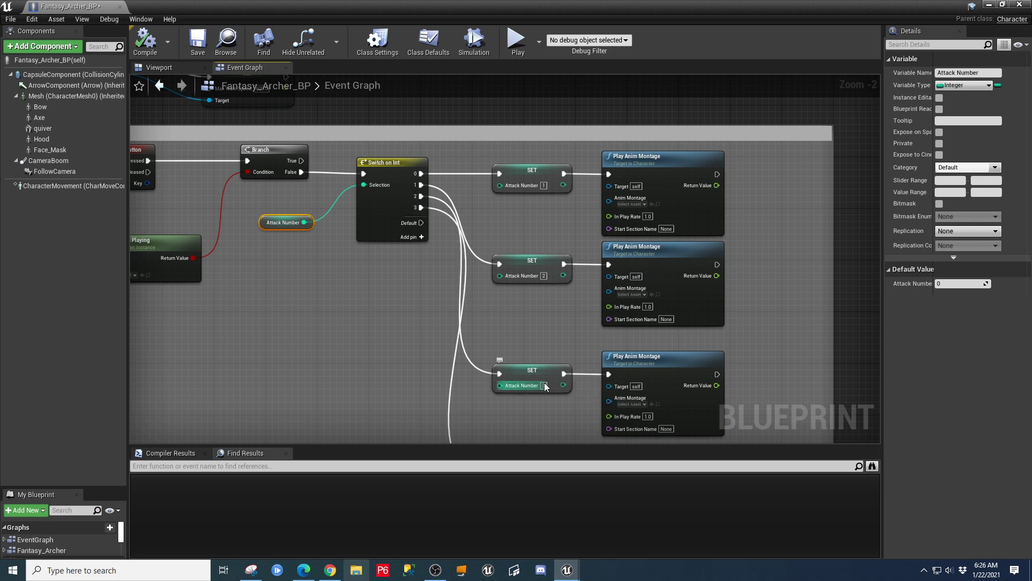
Step: Examine the SET Attack Number nodes and the Play Anim Montage nodes they lead to in the basic attack function
right_drag(780, 370, 783, 241)
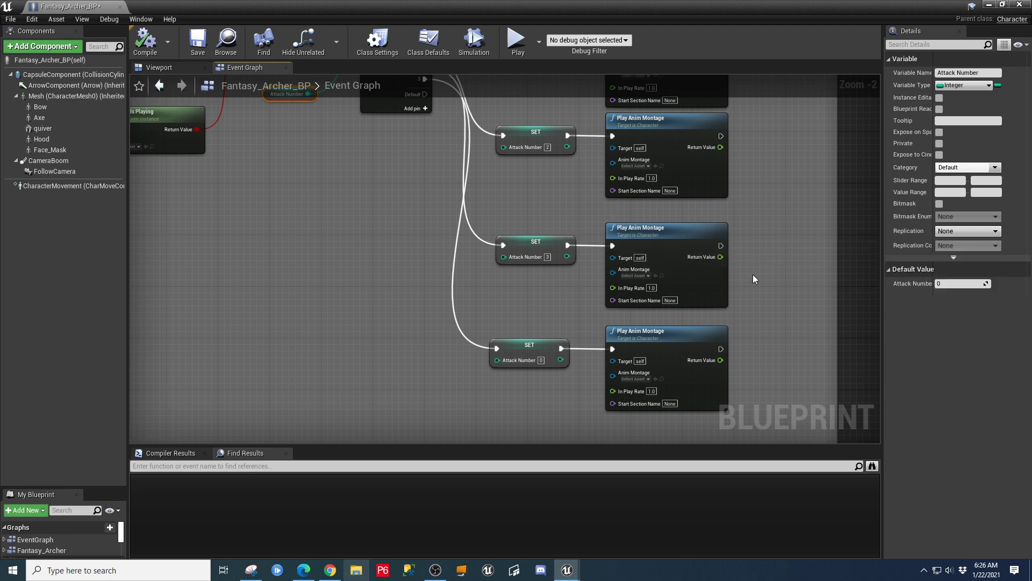
right_drag(754, 279, 764, 363)
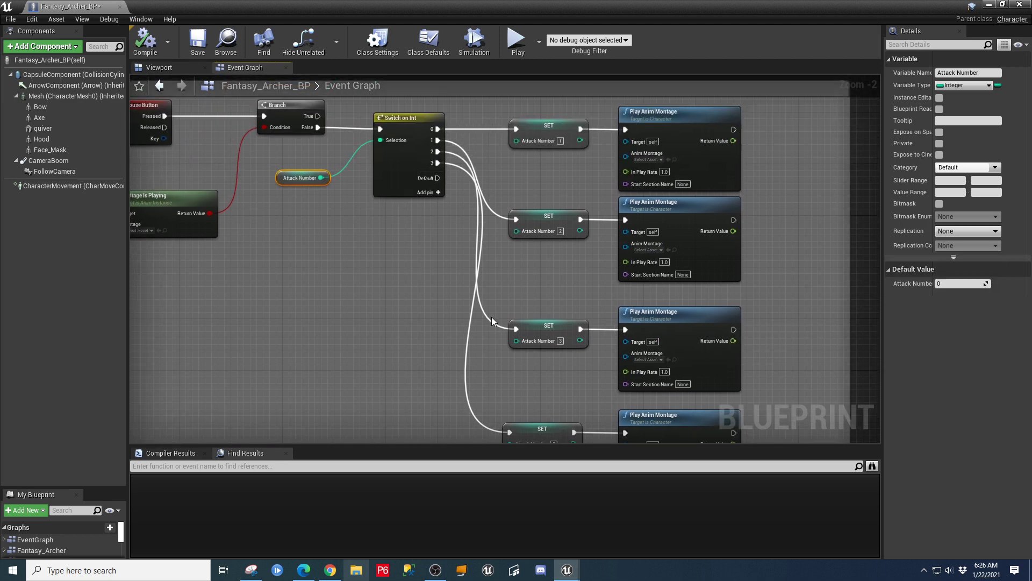
right_drag(801, 404, 818, 306)
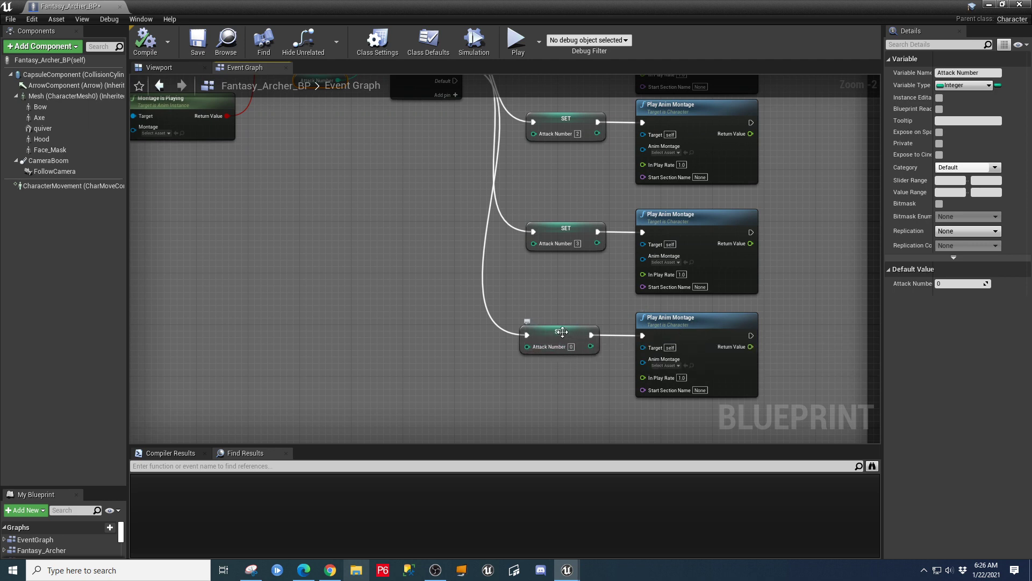
right_drag(801, 314, 756, 405)
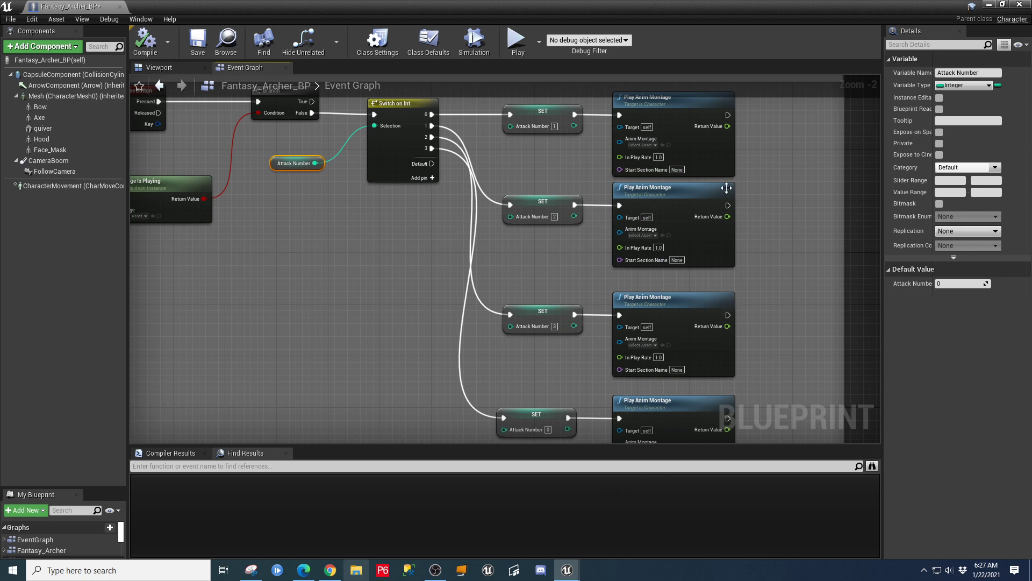
Step: Enlarge the My Blueprint area and expand the EventGraph and Fantasy_Archer graph entries to list their events
right_drag(779, 241, 748, 240)
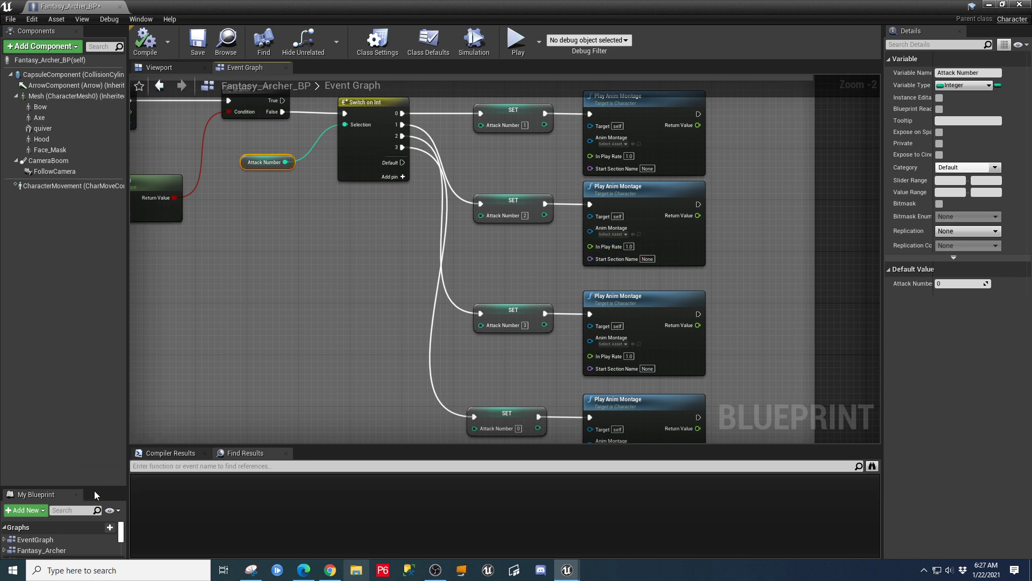
drag(95, 489, 94, 359)
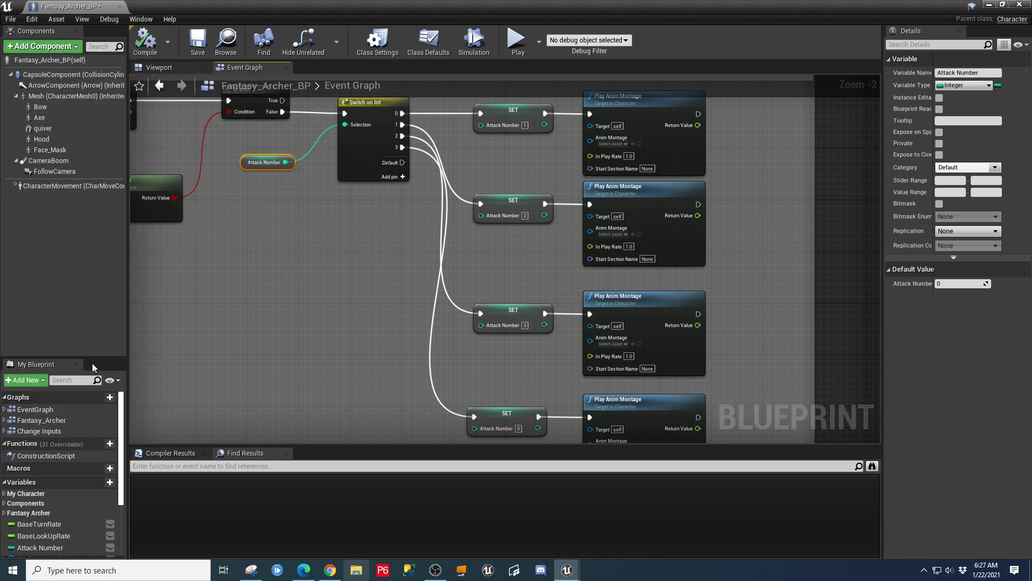
drag(96, 357, 88, 249)
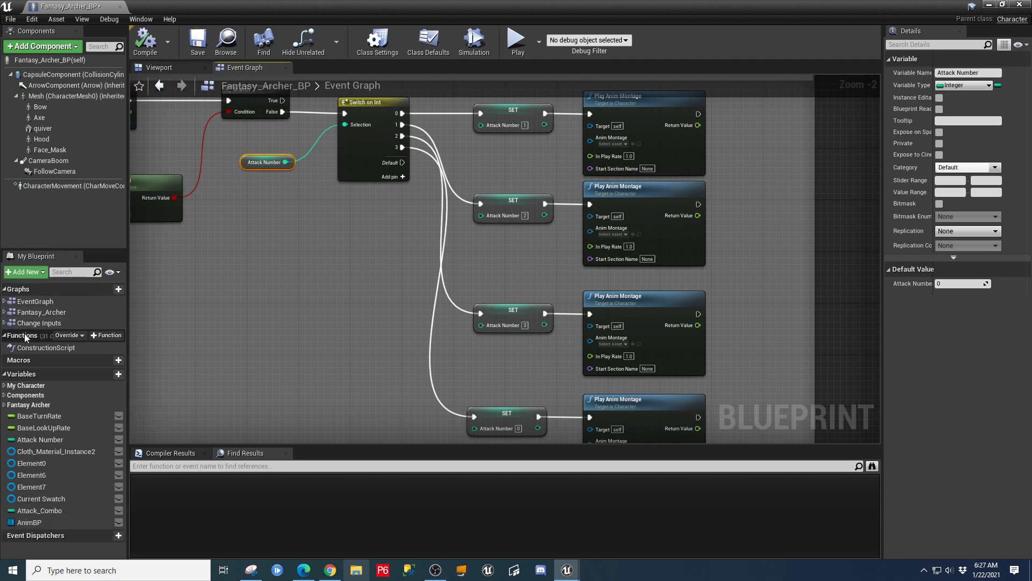
click(4, 302)
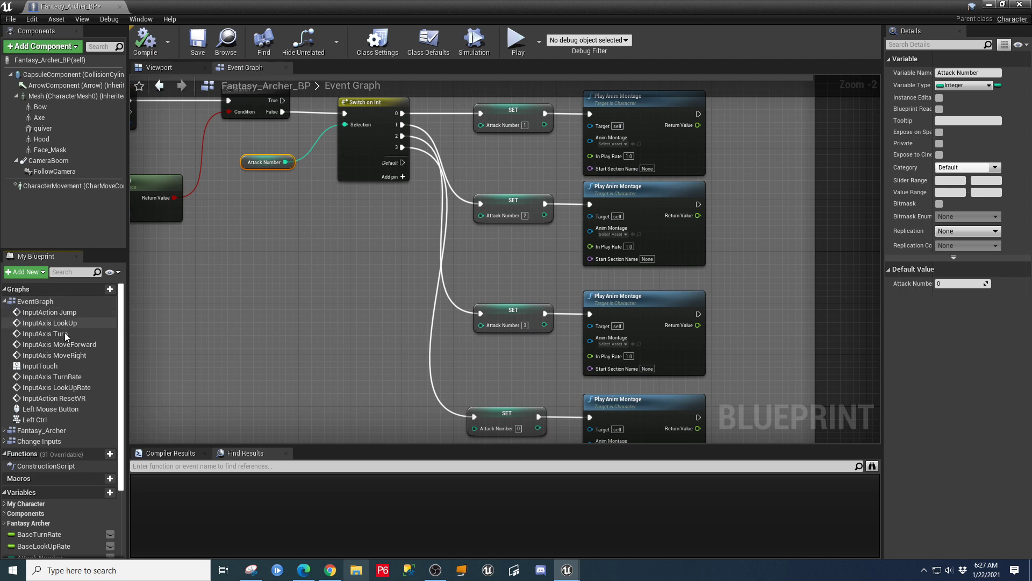
click(4, 432)
scroll(55, 401, down, 3)
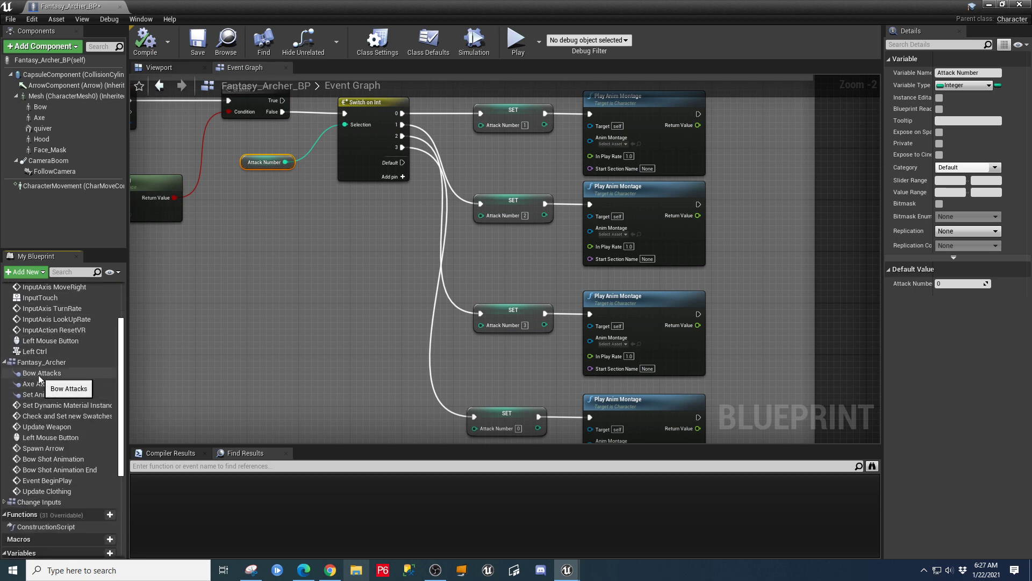
Step: Open the Fantasy_Archer graph and examine its comment groups from Begin Play and Set AnimBP through Set Swatches to Attack Events
double_click(37, 364)
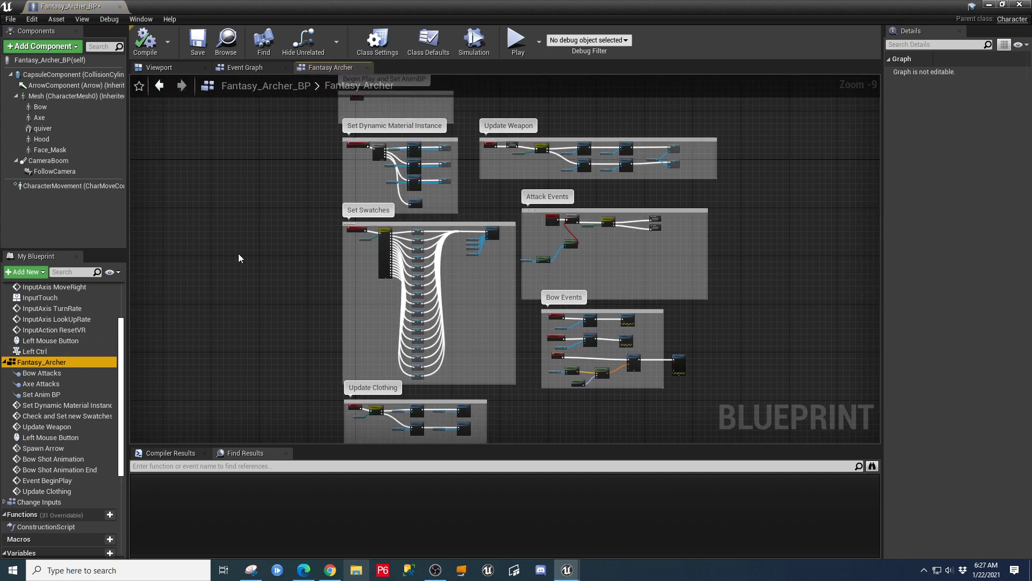
right_drag(238, 253, 212, 359)
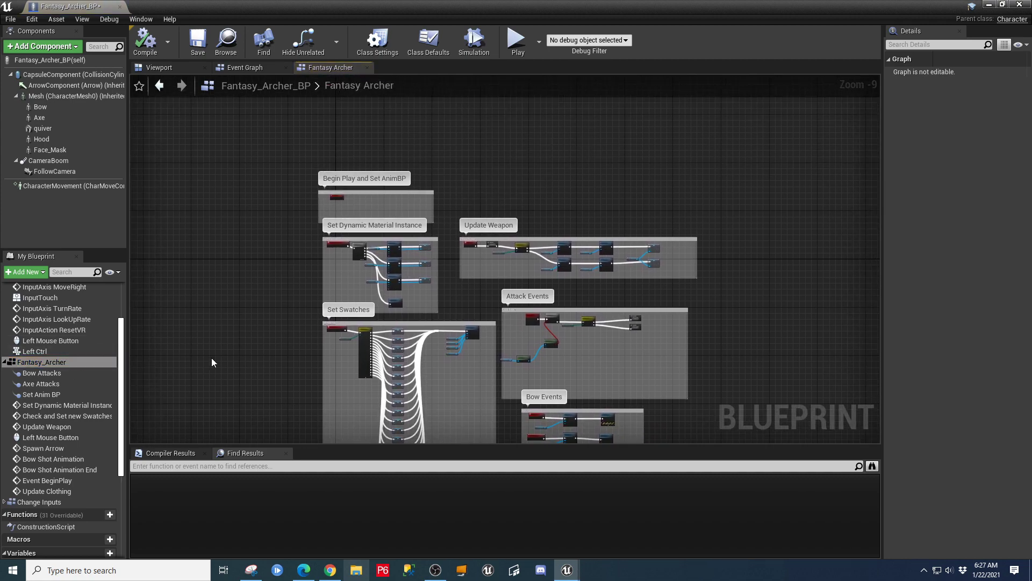
scroll(347, 279, up, 2)
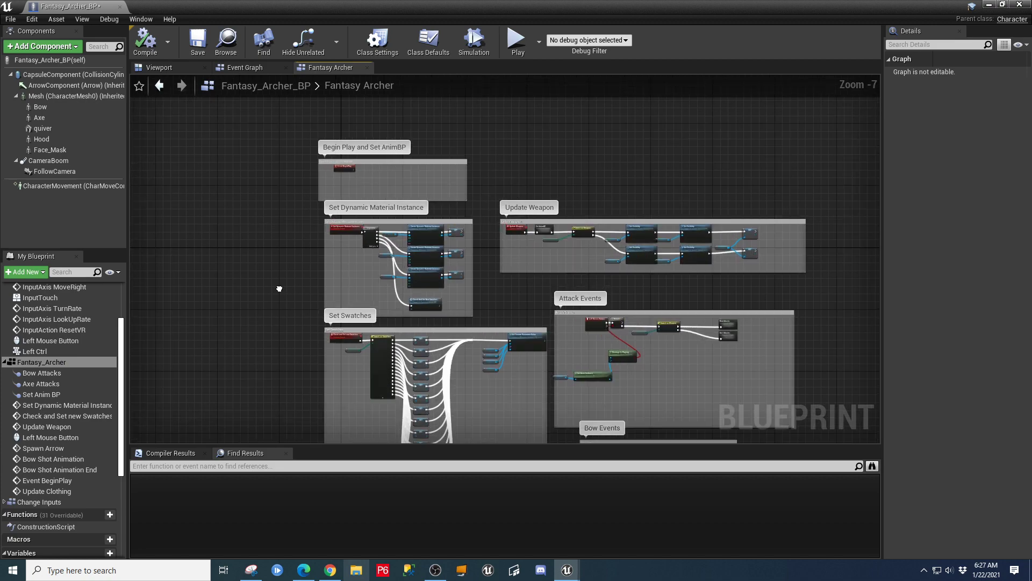
right_drag(276, 291, 241, 247)
scroll(264, 302, up, 3)
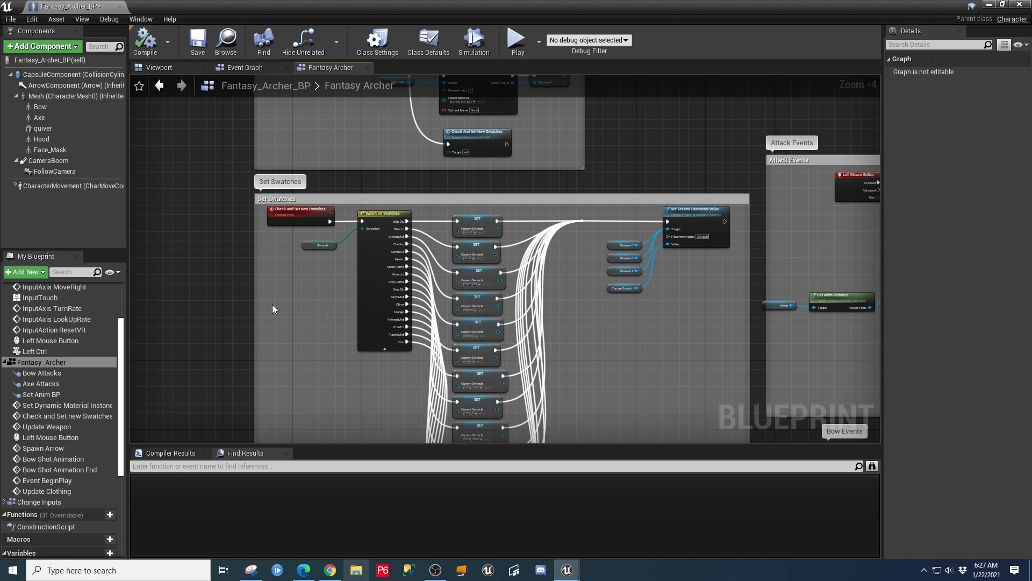
right_drag(285, 309, 130, 279)
right_drag(747, 314, 591, 318)
scroll(551, 306, up, 1)
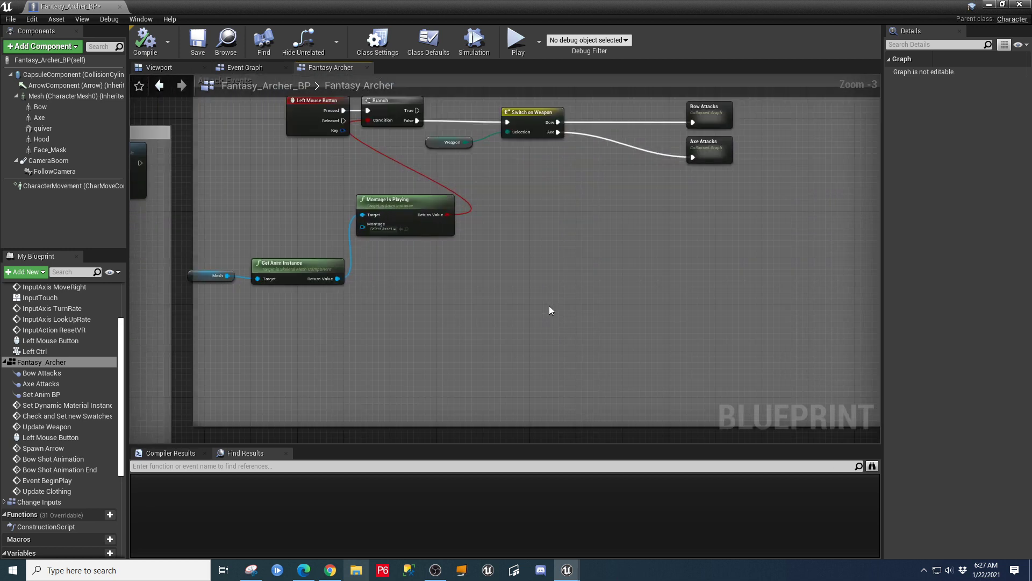
scroll(551, 306, down, 1)
right_drag(555, 279, 530, 316)
scroll(531, 321, up, 1)
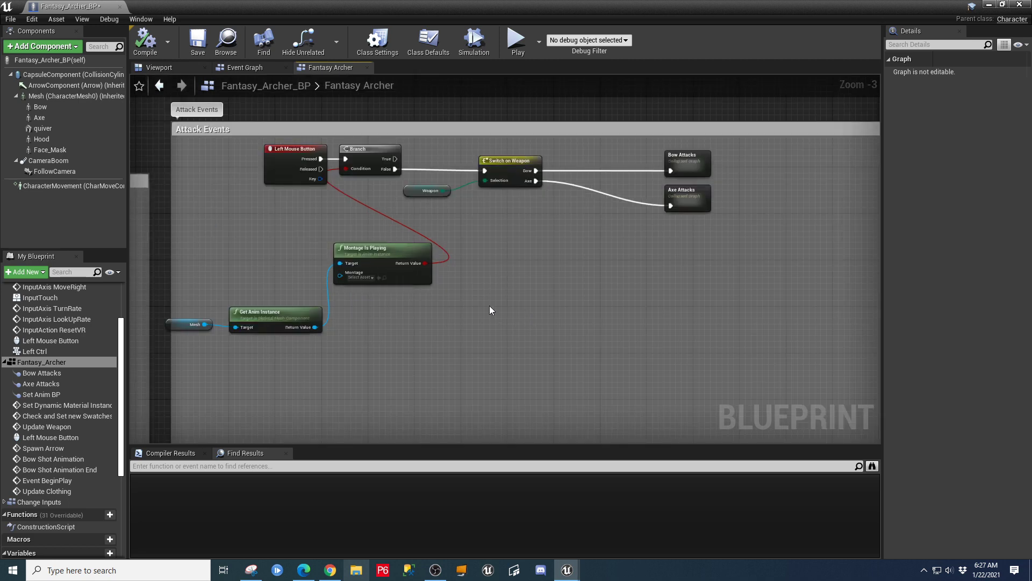
Step: Return to the Event Graph and review the basic attack chain from Left Mouse Button through Branch to the Play Anim Montage nodes
click(246, 67)
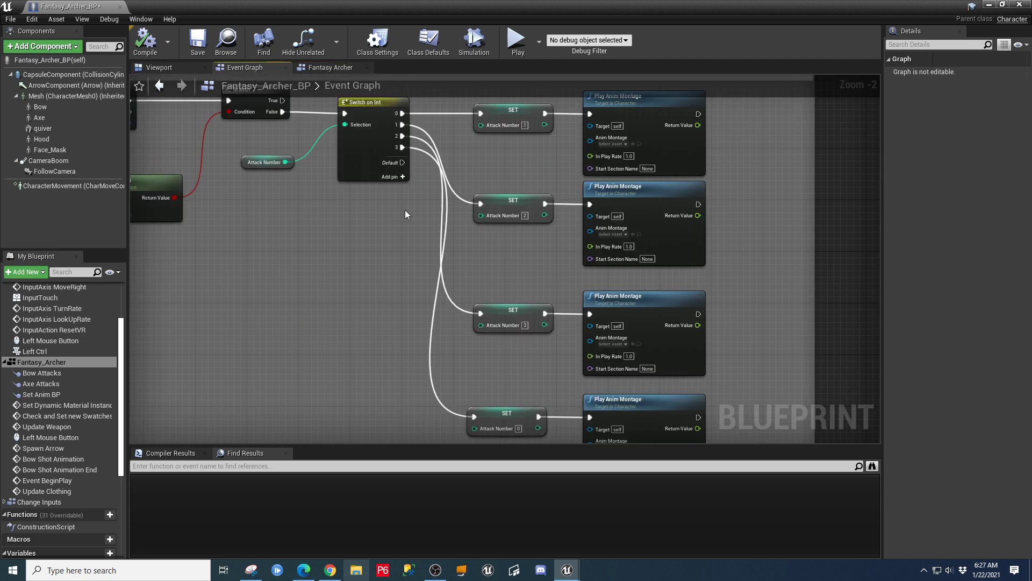
right_drag(350, 275, 470, 339)
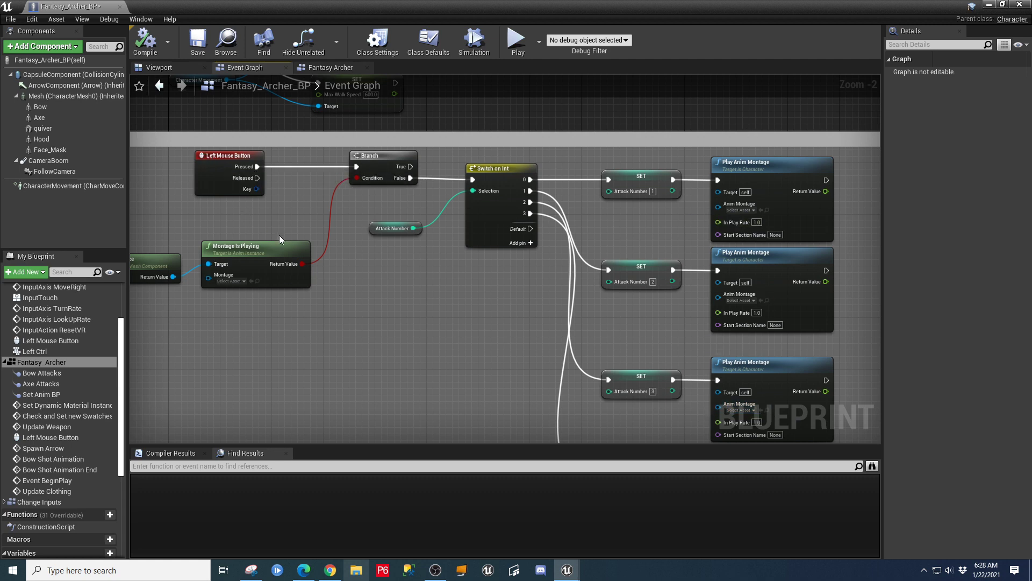
right_drag(279, 235, 254, 256)
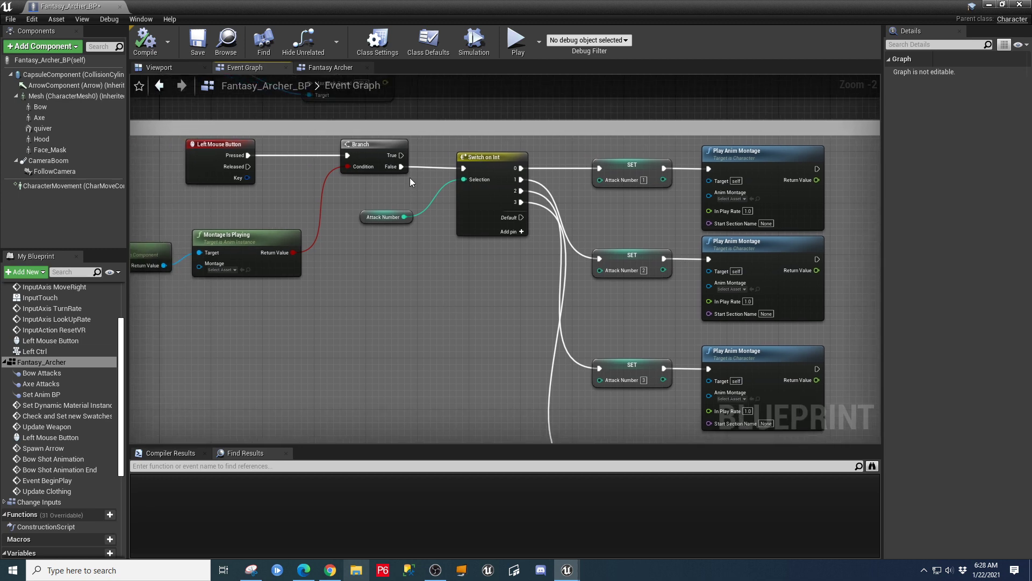
Step: In the Fantasy Archer graph's Attack Events, space Left Mouse Button away from Branch and stack Get Anim Instance and Mesh below Montage Is Playing
click(331, 68)
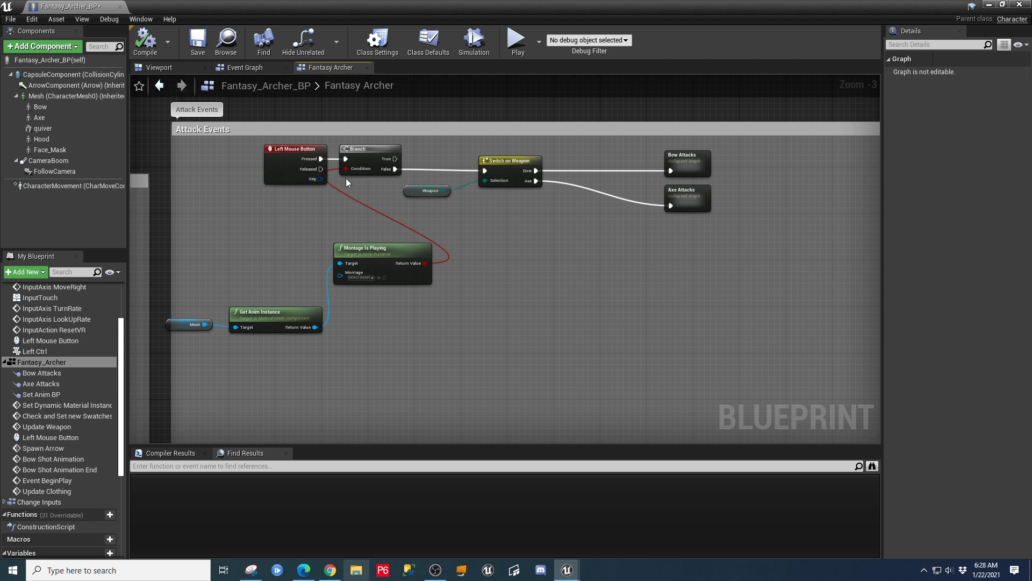
drag(300, 149, 265, 149)
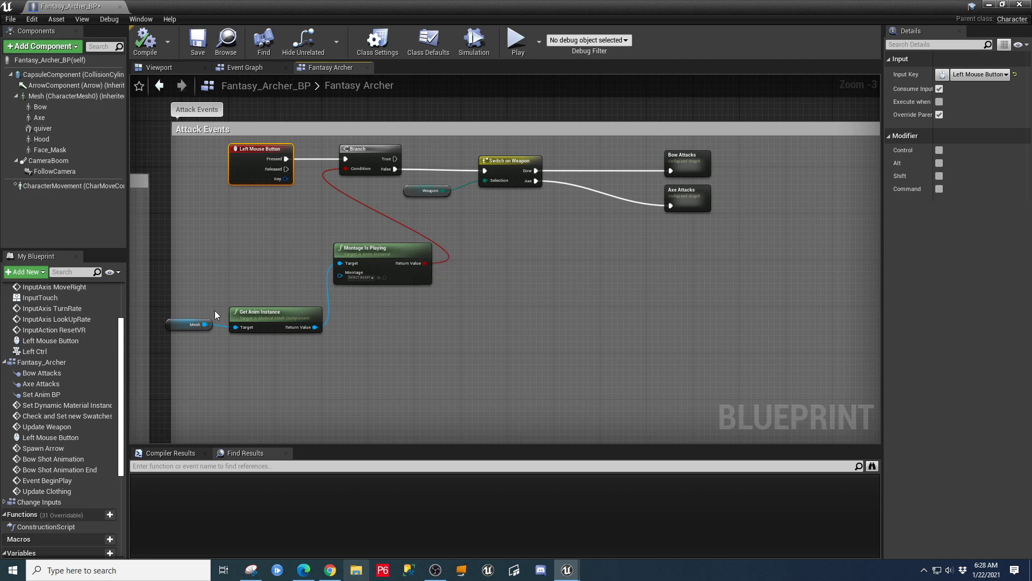
drag(275, 313, 355, 301)
drag(176, 325, 331, 336)
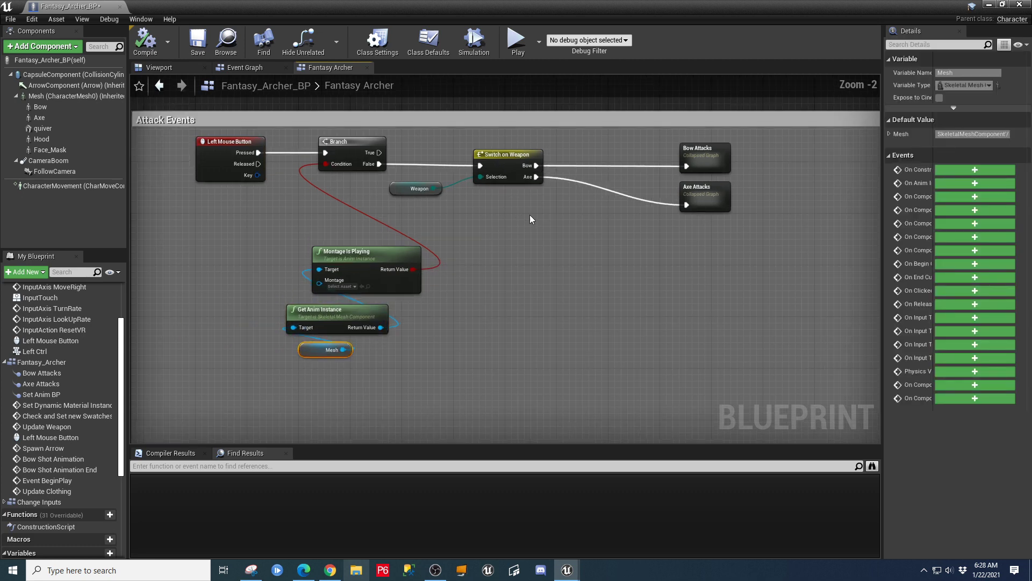
Step: Examine the Bow and Axe outputs of Switch on Weapon and show the Weapon variable's properties
scroll(524, 223, up, 1)
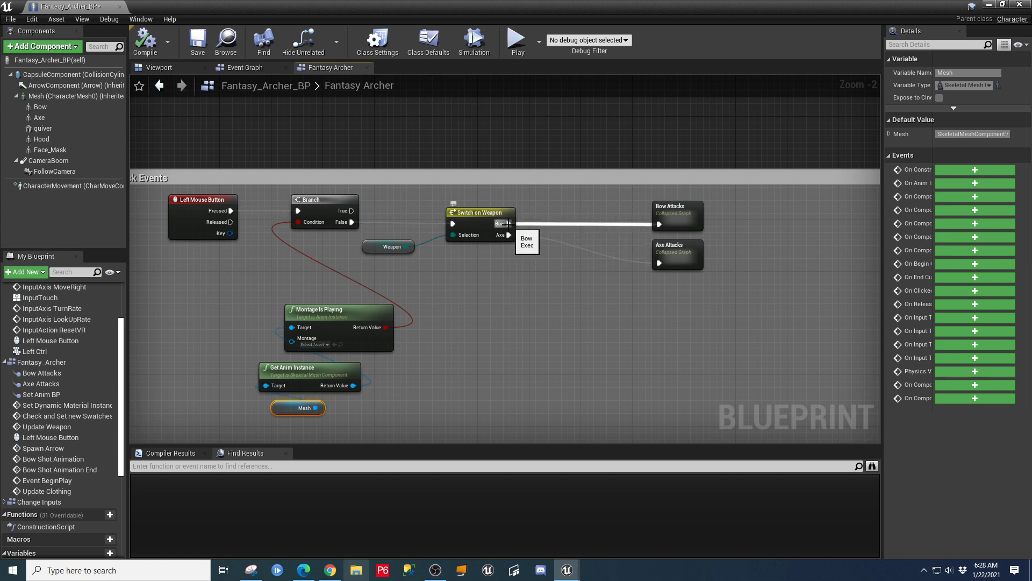
mouse_move(678, 216)
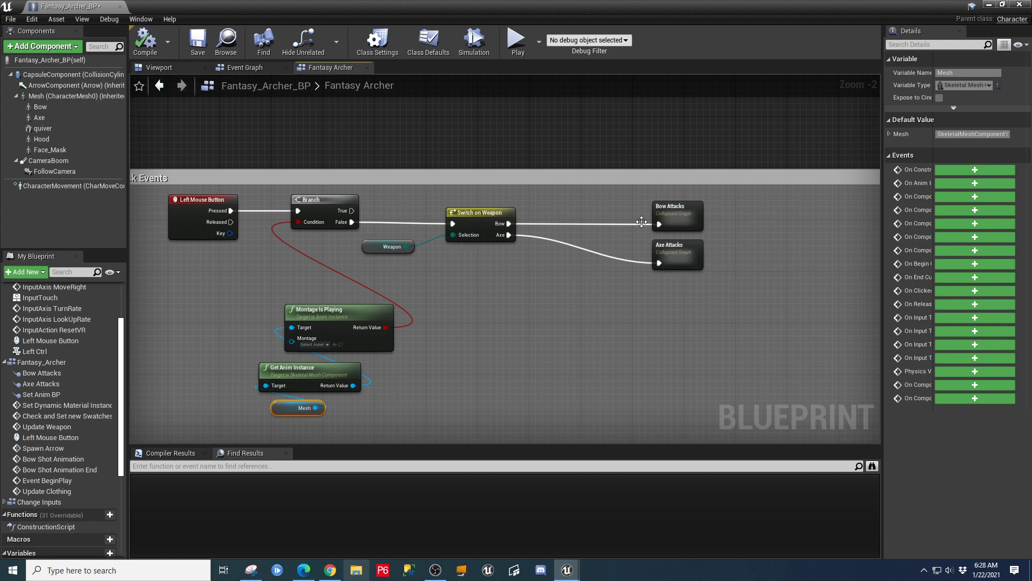
click(378, 247)
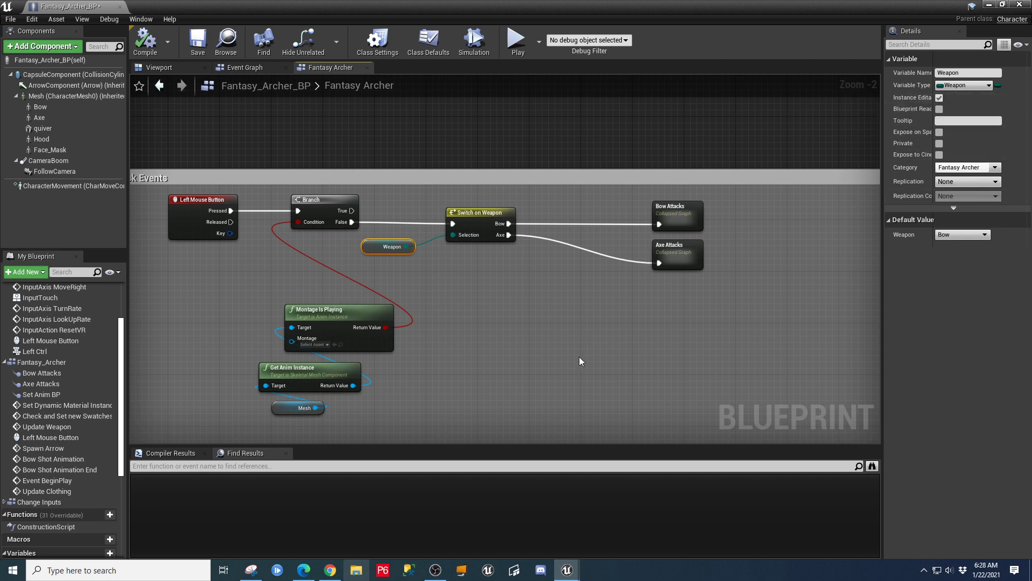
Step: Compare the weapon-based attack logic with the Event Graph's basic attack function and the Left Ctrl walk-speed nodes above it
click(247, 69)
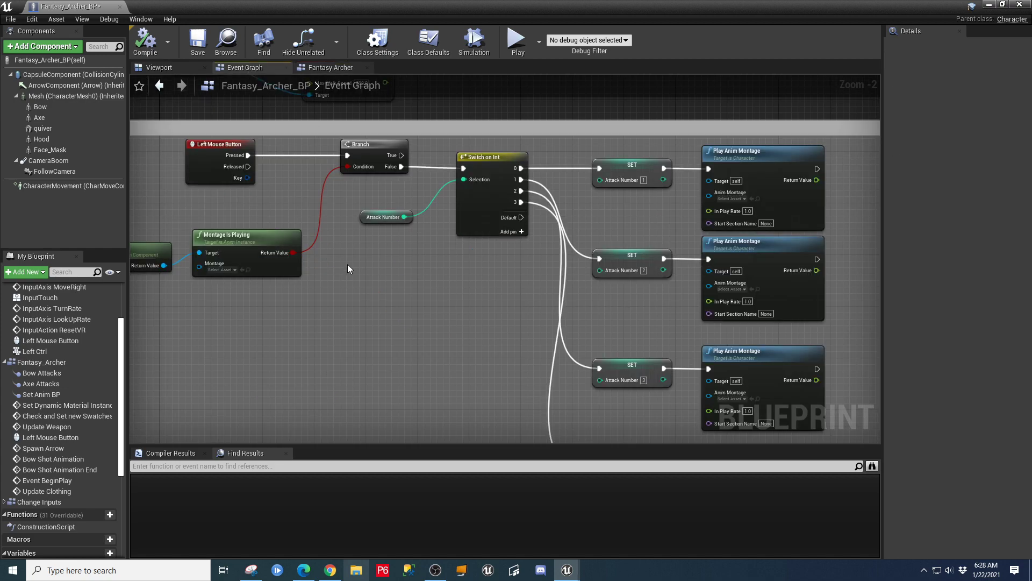
scroll(376, 306, down, 3)
scroll(383, 289, up, 2)
right_drag(421, 144, 454, 255)
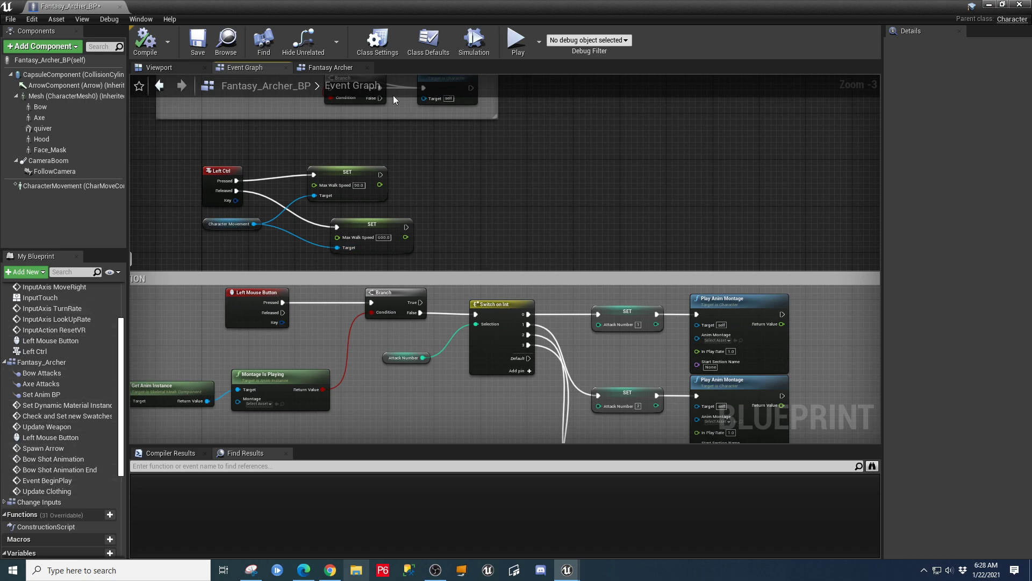
Step: Open the Bow Attacks collapsed graph from the Fantasy Archer graph and examine its Attack Combo switch, montage and Print String nodes
click(330, 69)
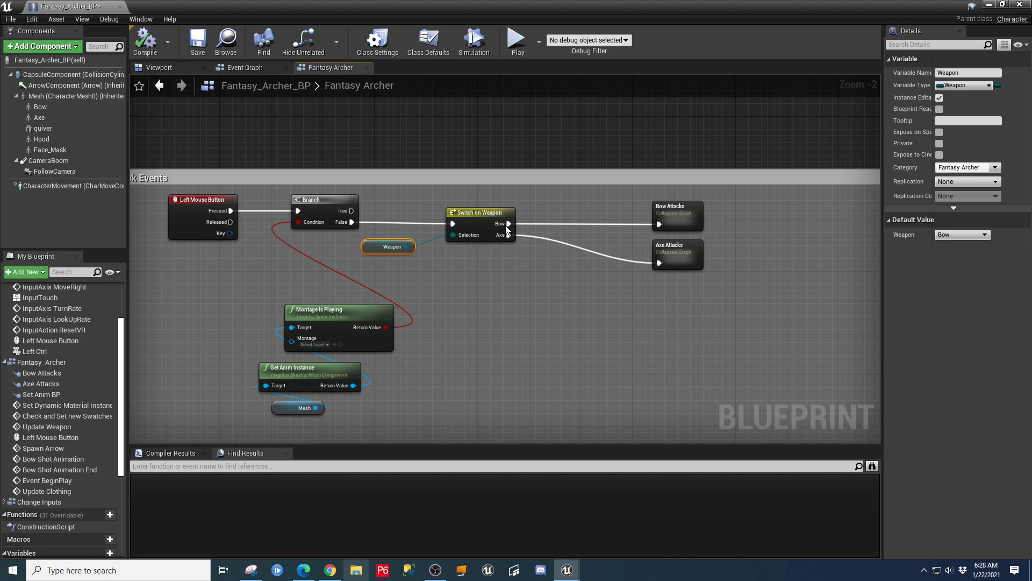
scroll(740, 281, up, 2)
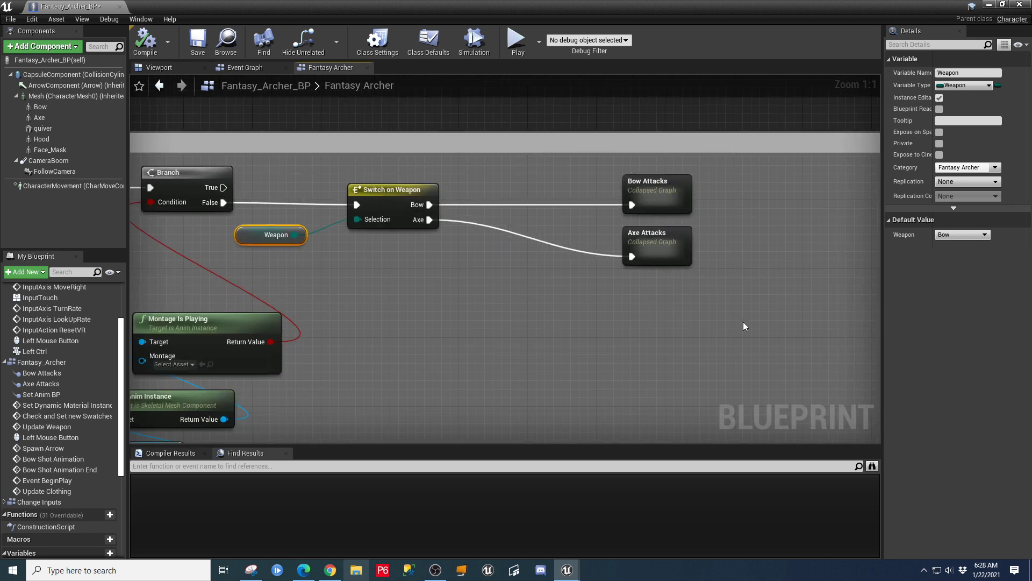
mouse_move(653, 242)
double_click(666, 197)
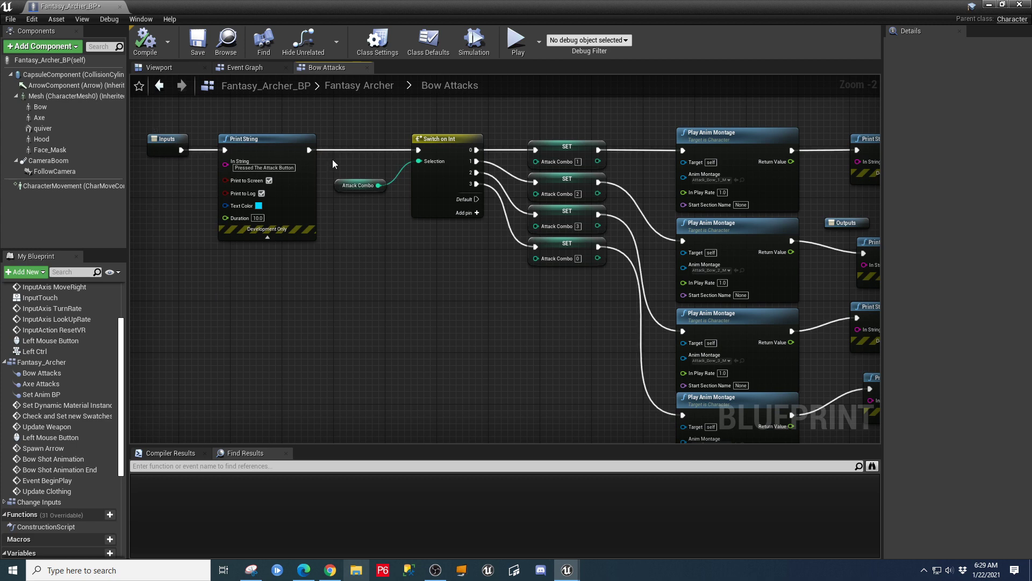
drag(470, 152, 532, 152)
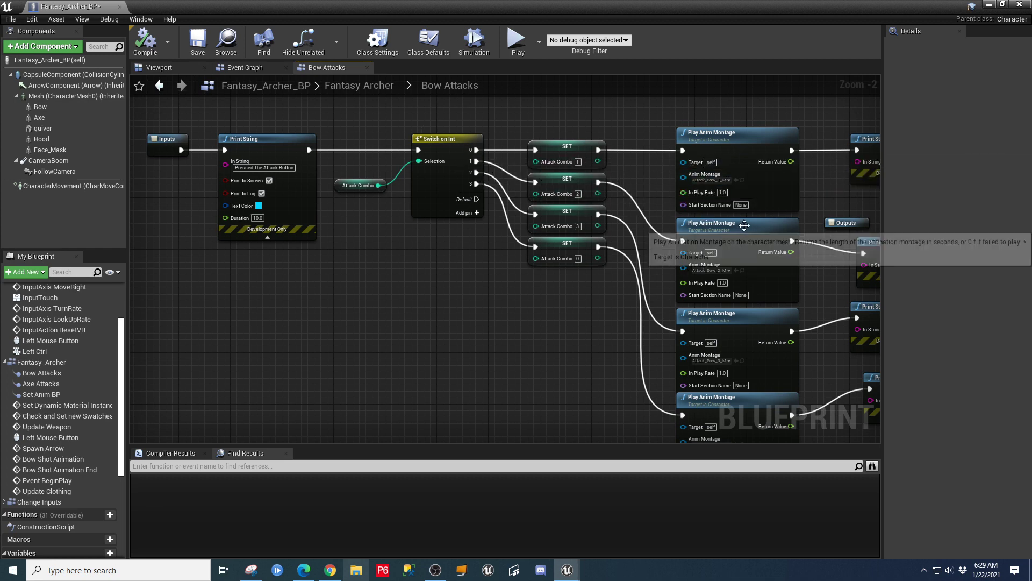
right_drag(528, 384, 364, 359)
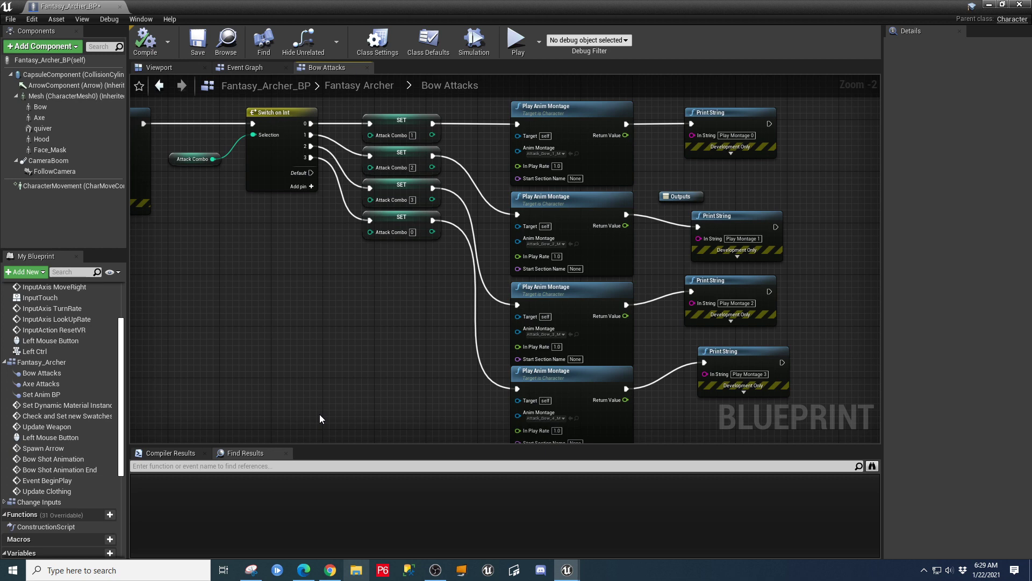
Step: Locate the montage asset used by the first Play Anim Montage node and open Attack_Bow_1_Montage
click(577, 154)
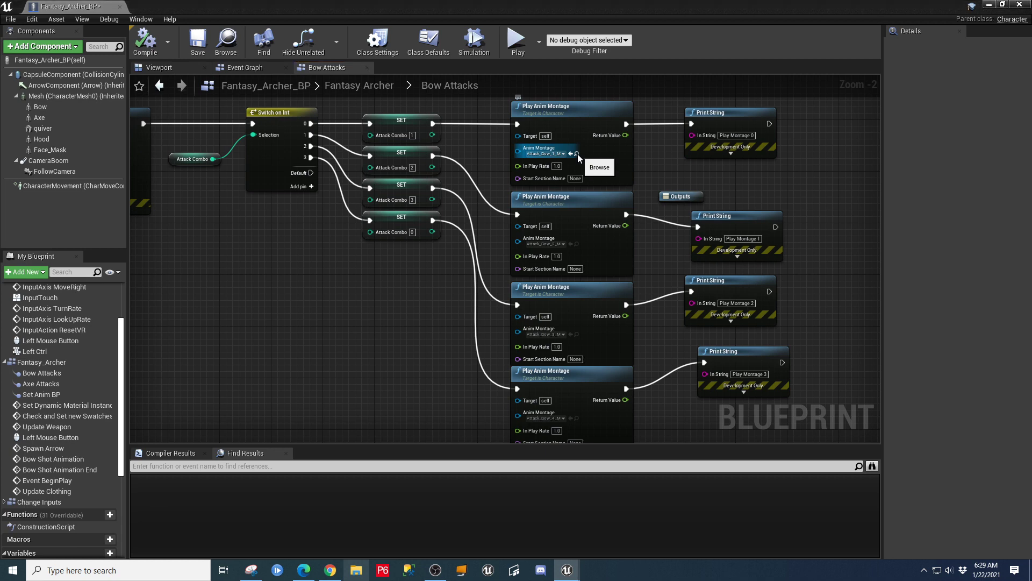
click(990, 5)
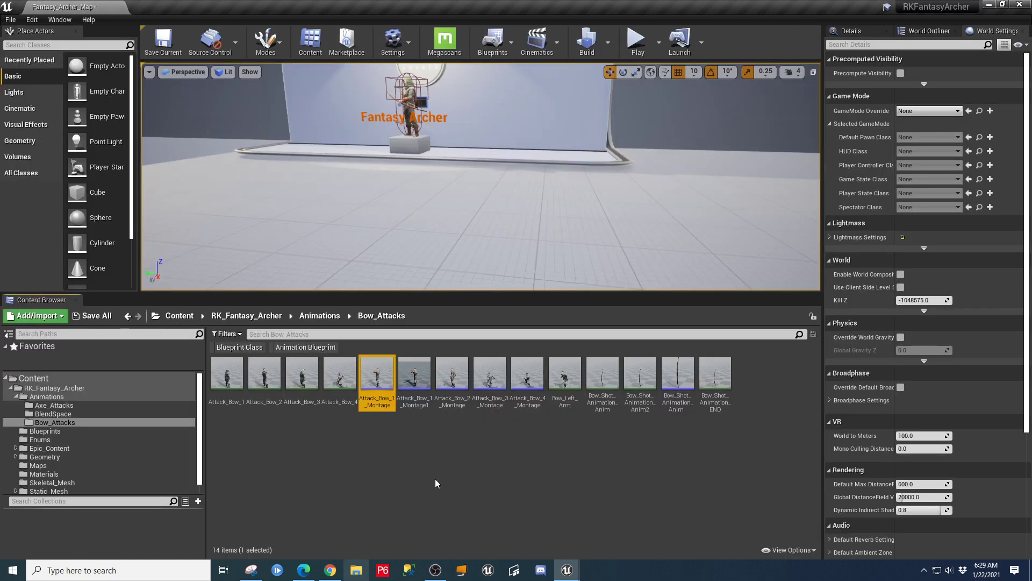
double_click(382, 386)
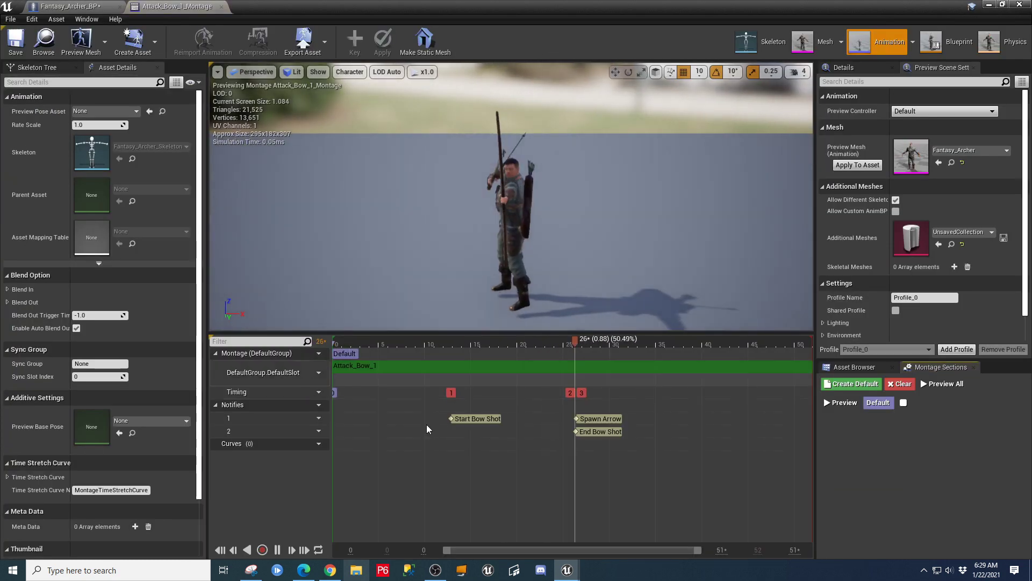
Step: Pause the montage preview and scrub from the start to about frame 10 to inspect the bow-drawing motion
click(278, 549)
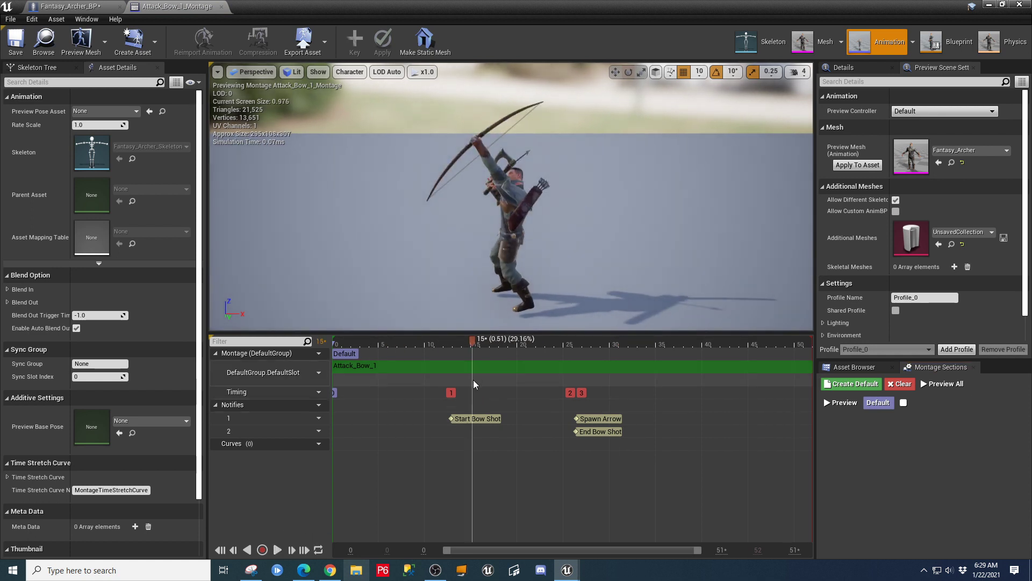
drag(473, 344, 352, 344)
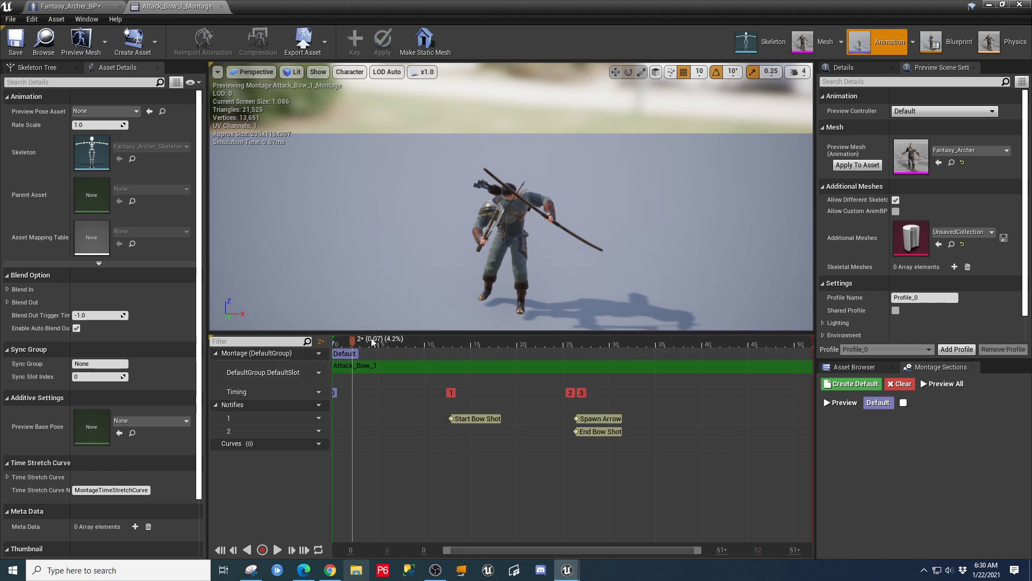
drag(354, 340, 431, 349)
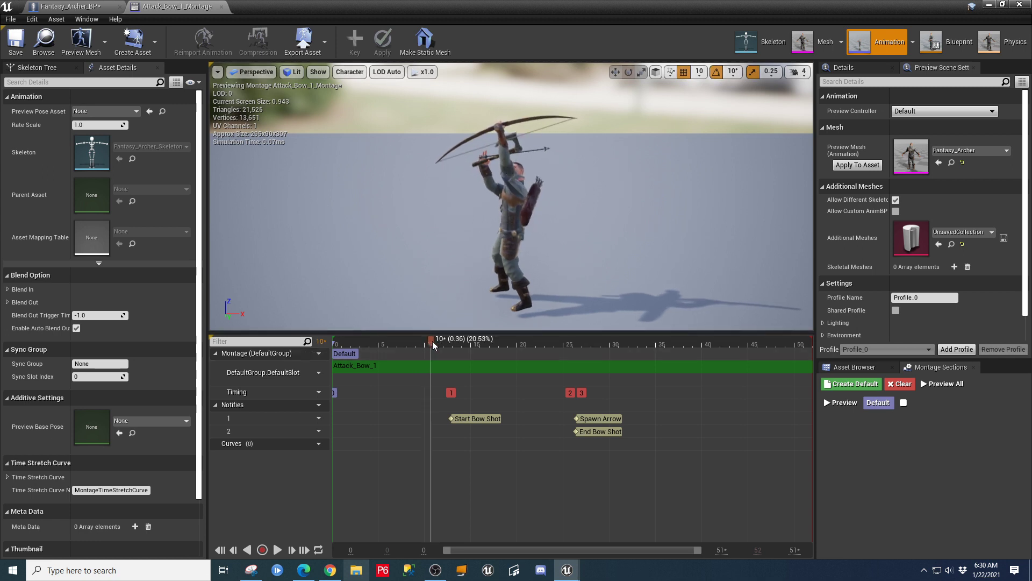
drag(432, 341, 434, 341)
Step: Examine the archer's skeleton tree for the bow, axe, hand and quiver sockets and their preview-only attachments
click(22, 66)
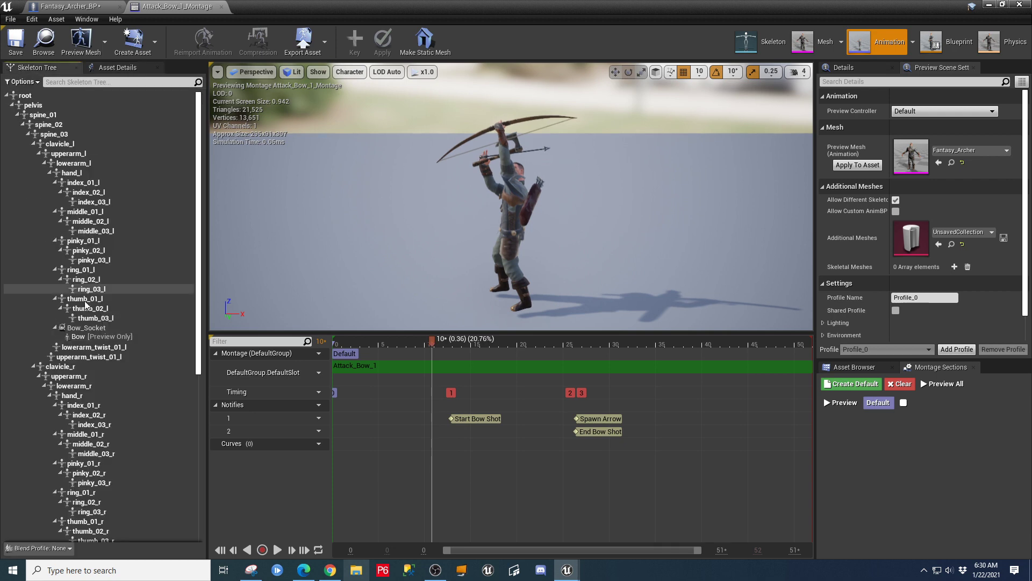
scroll(94, 355, down, 5)
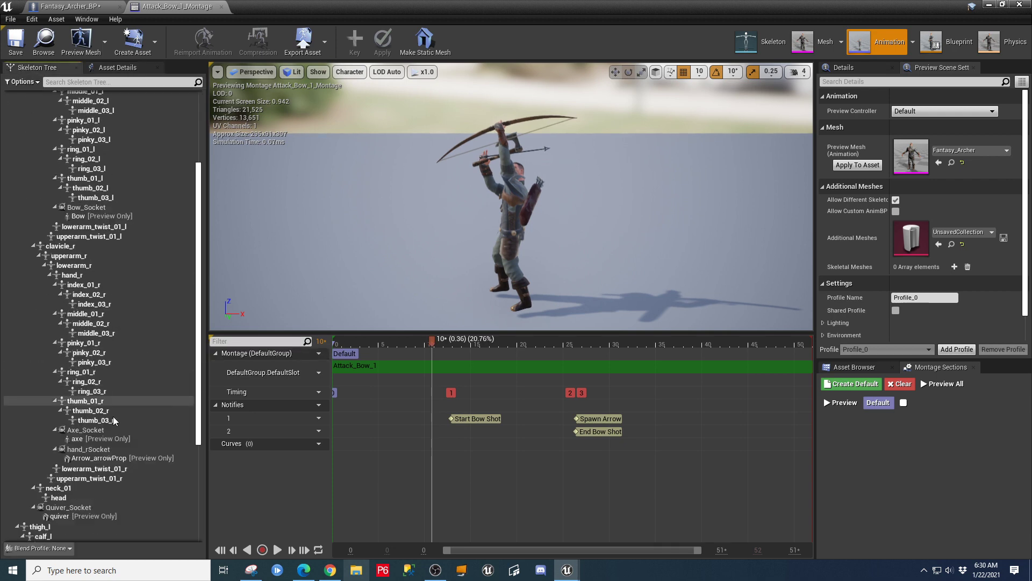
scroll(129, 246, up, 2)
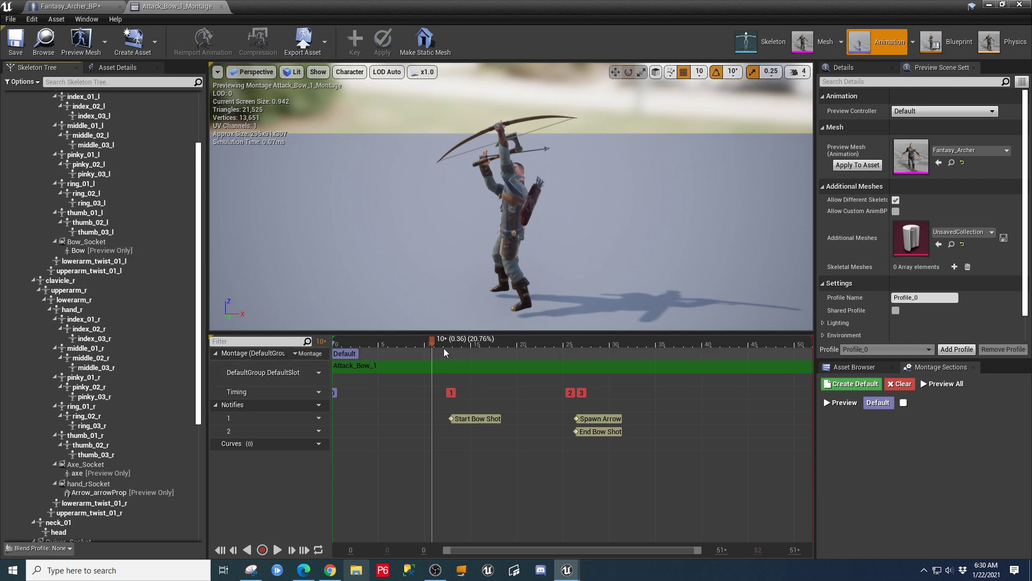
Step: Scrub the Attack_Bow_1_Montage preview to frame 26, back to frame 19 and on to frame 34 to inspect the arrow release
drag(433, 346, 576, 344)
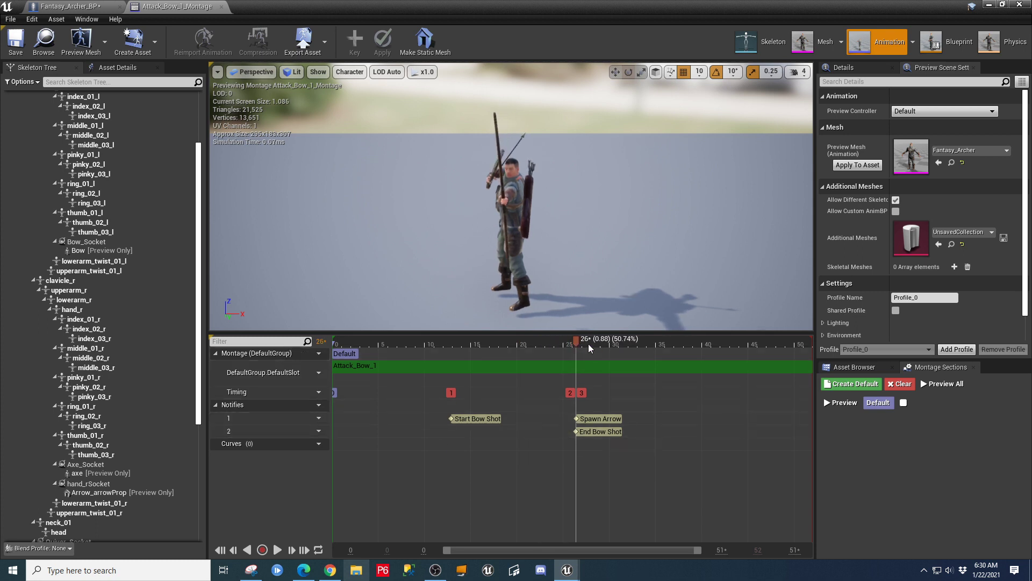
drag(577, 343, 509, 327)
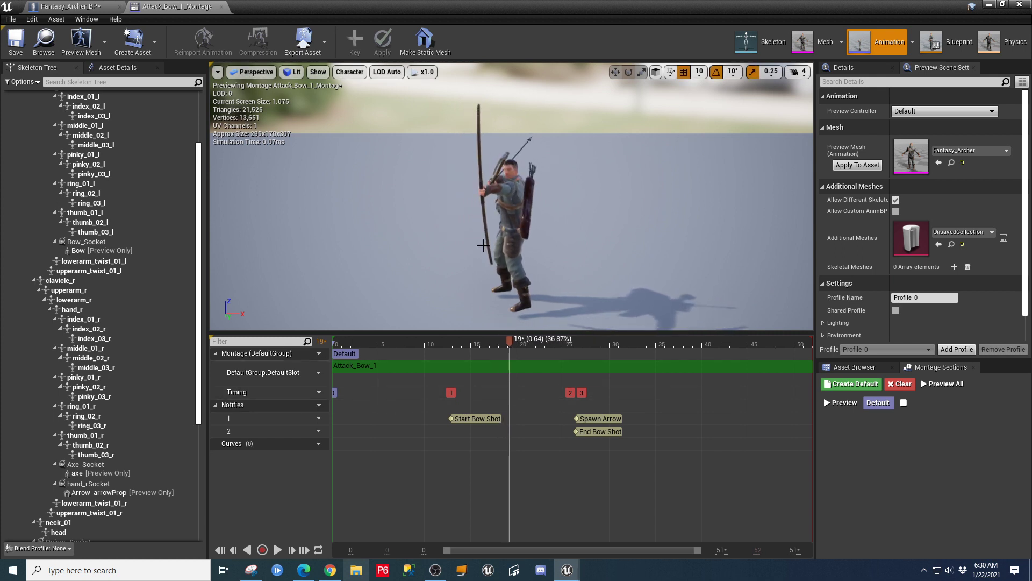
drag(511, 342, 647, 339)
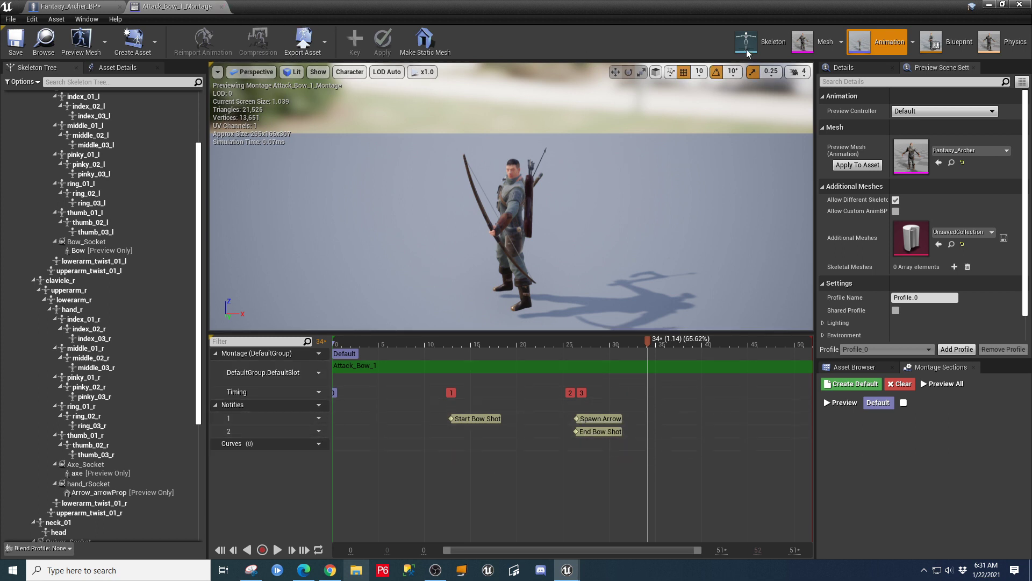
Step: Open Fantasy_Archer_AnimBP, widen its Event Graph area and examine the Bow Notifies nodes with their Print String outputs
click(947, 43)
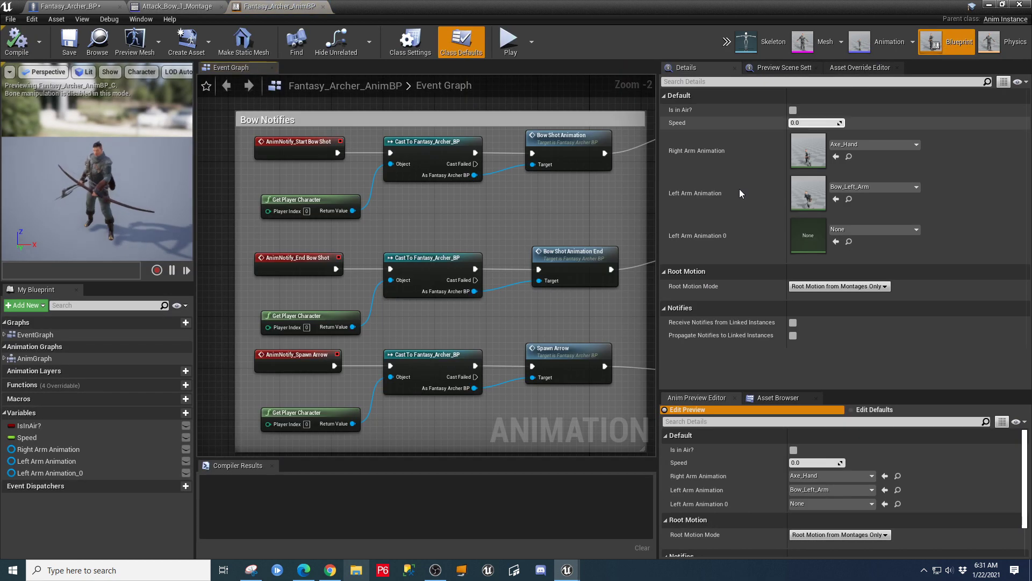
drag(660, 230, 854, 230)
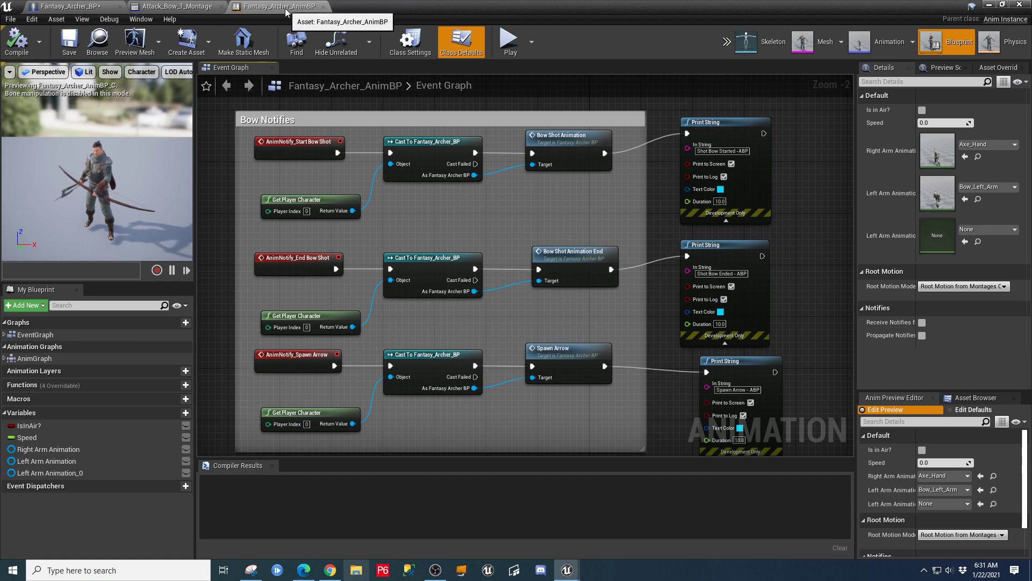
scroll(226, 223, down, 4)
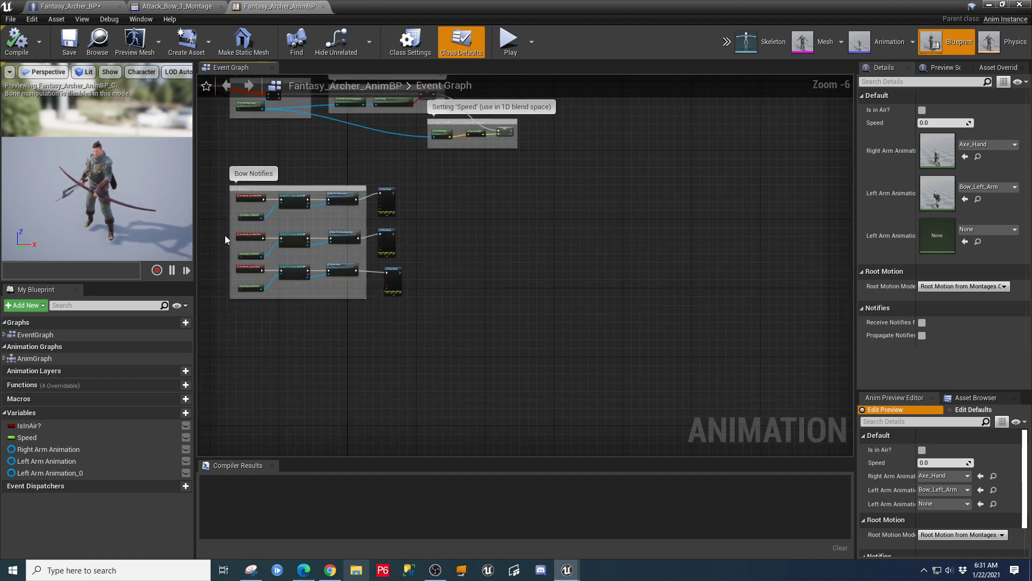
scroll(224, 234, up, 4)
scroll(225, 234, down, 6)
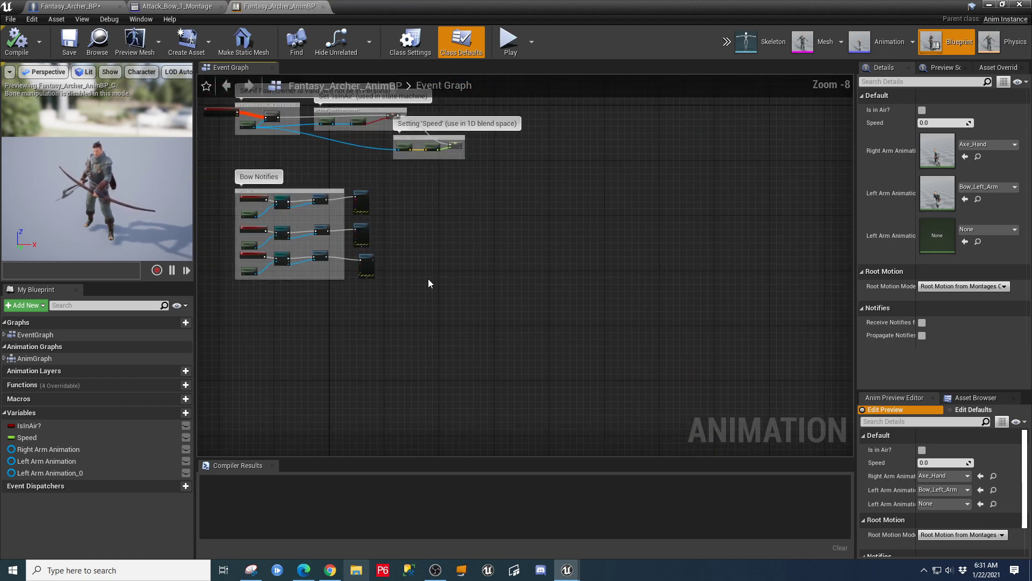
scroll(340, 278, up, 3)
right_drag(276, 341, 509, 492)
scroll(484, 387, up, 1)
scroll(458, 442, up, 1)
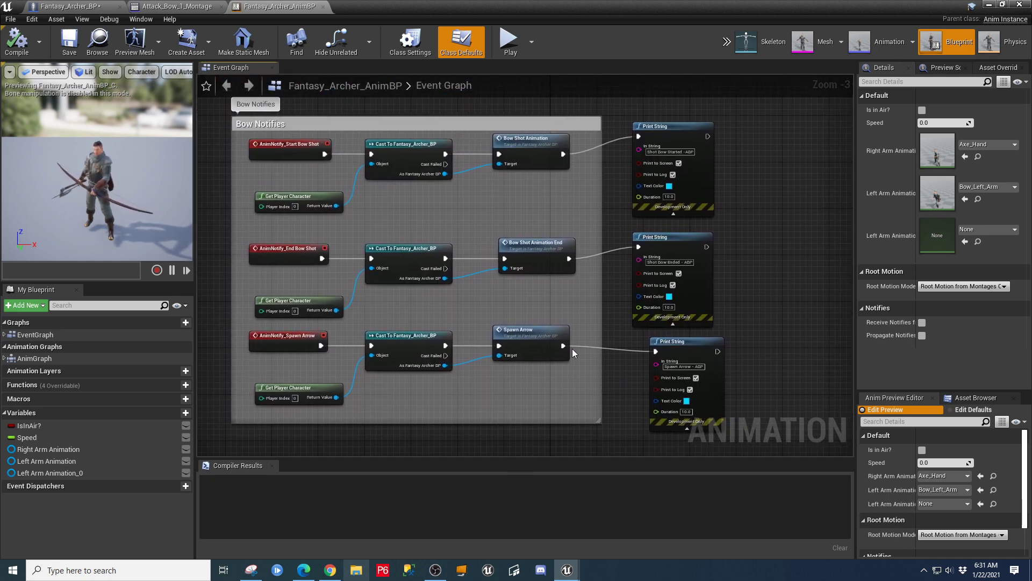
Step: Follow the AnimNotify_Start Bow Shot chain to the Bow Shot Animation custom event in Fantasy_Archer_BP and view the Bow Events group
click(292, 154)
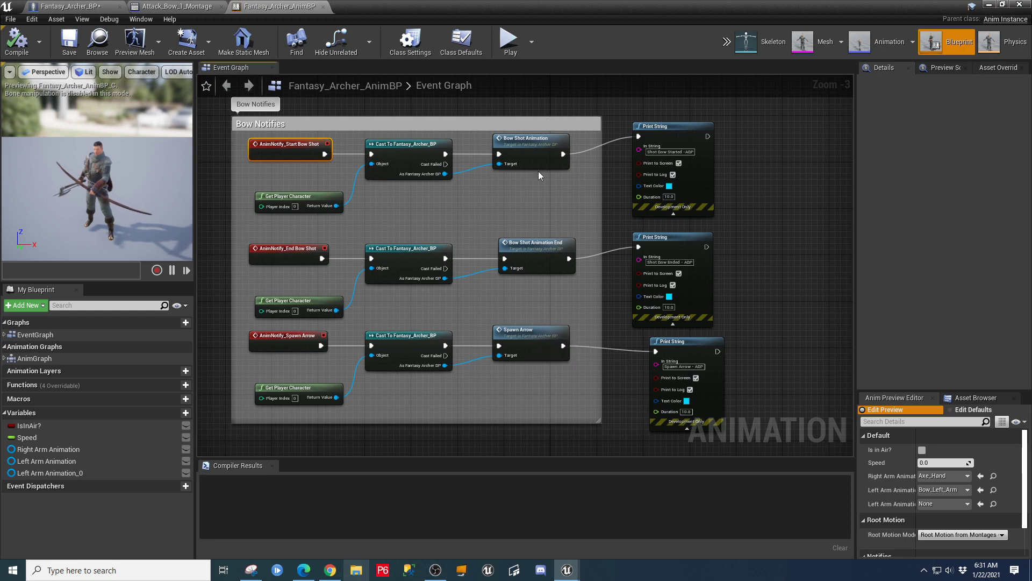
double_click(531, 141)
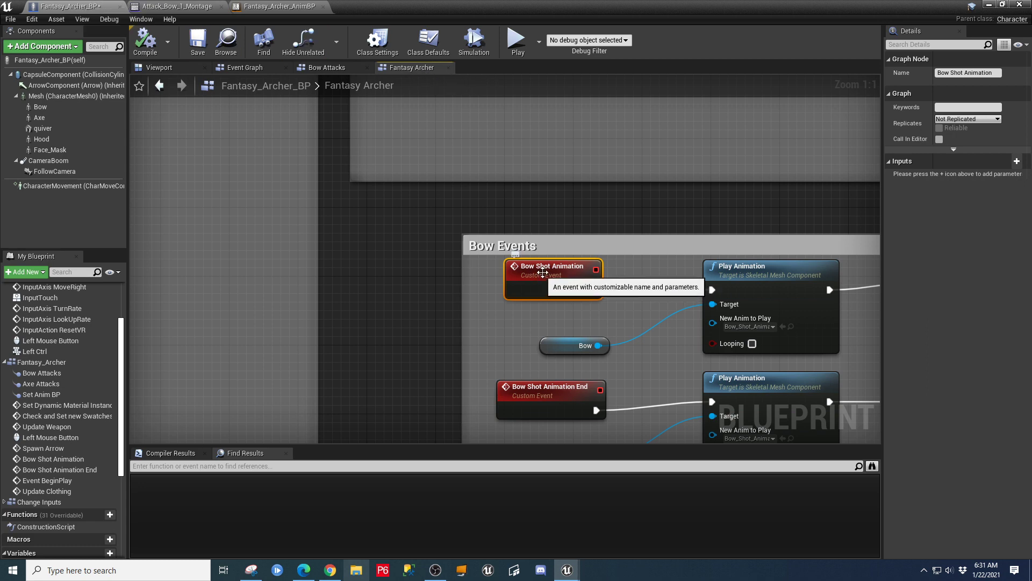
right_drag(540, 277, 304, 145)
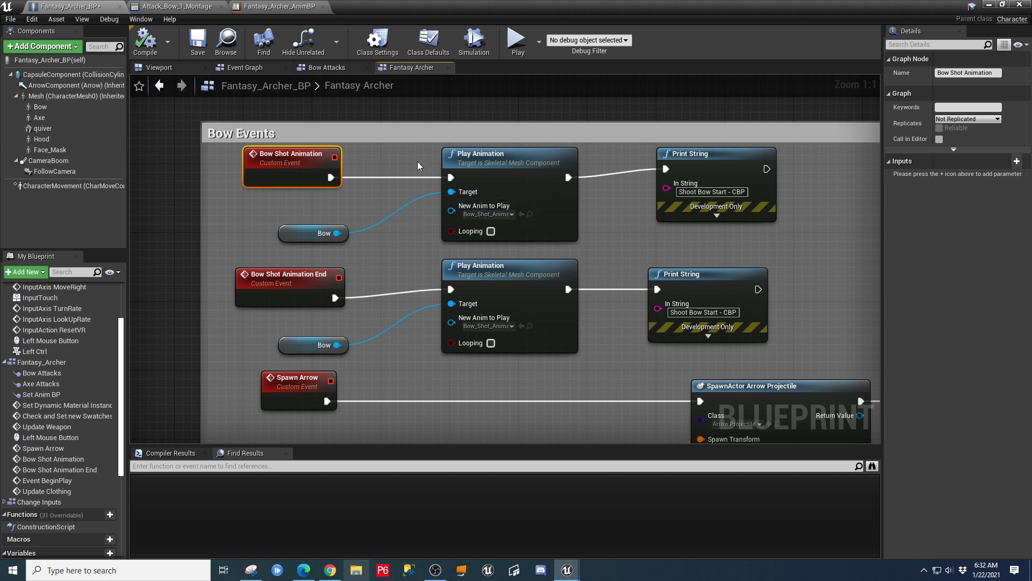
Step: Compare the montage's notify timing with the Bow Notifies in the animation blueprint, and return to Fantasy_Archer_BP's Bow Events
click(278, 6)
click(177, 6)
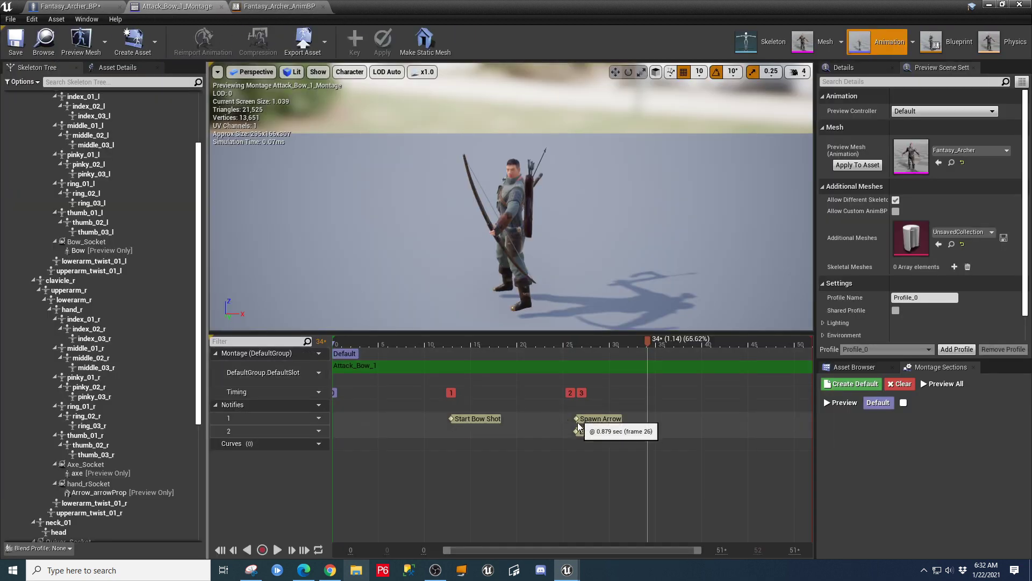
click(292, 9)
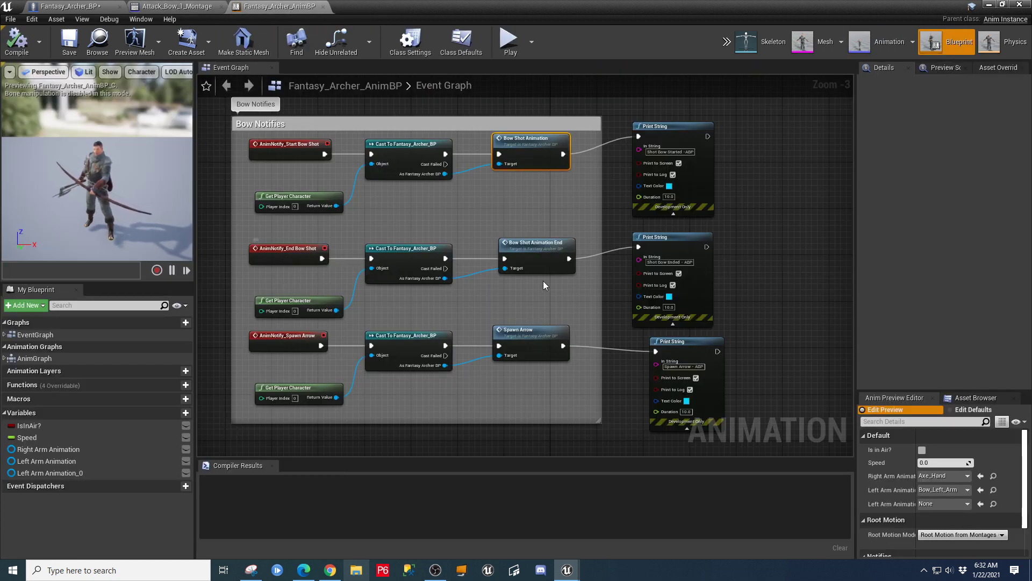
click(97, 8)
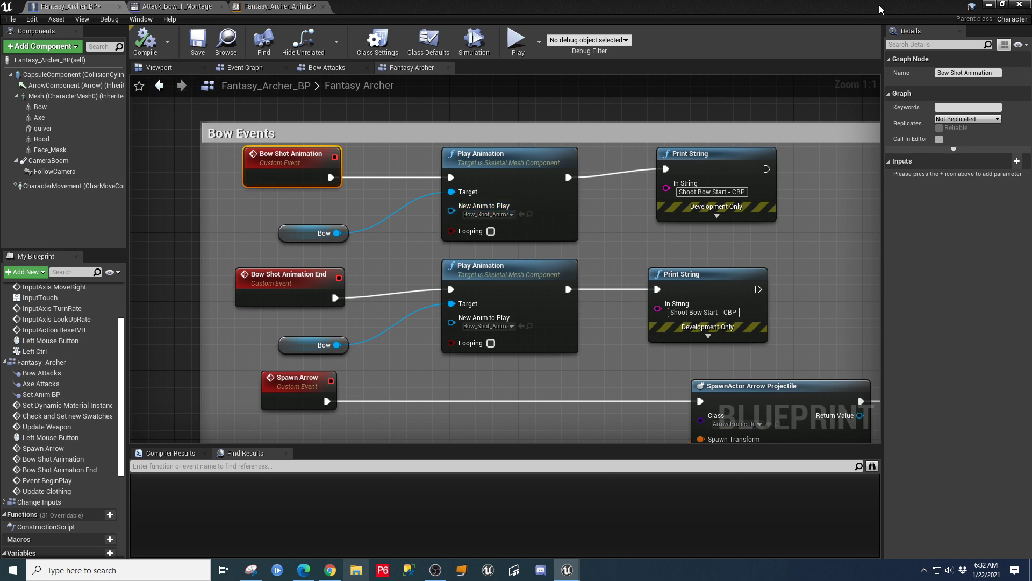
Step: Open the Bow_Shot_Animation_Anim sequence from the Bow_Attacks folder, pause its preview and view the bow from the side
click(988, 6)
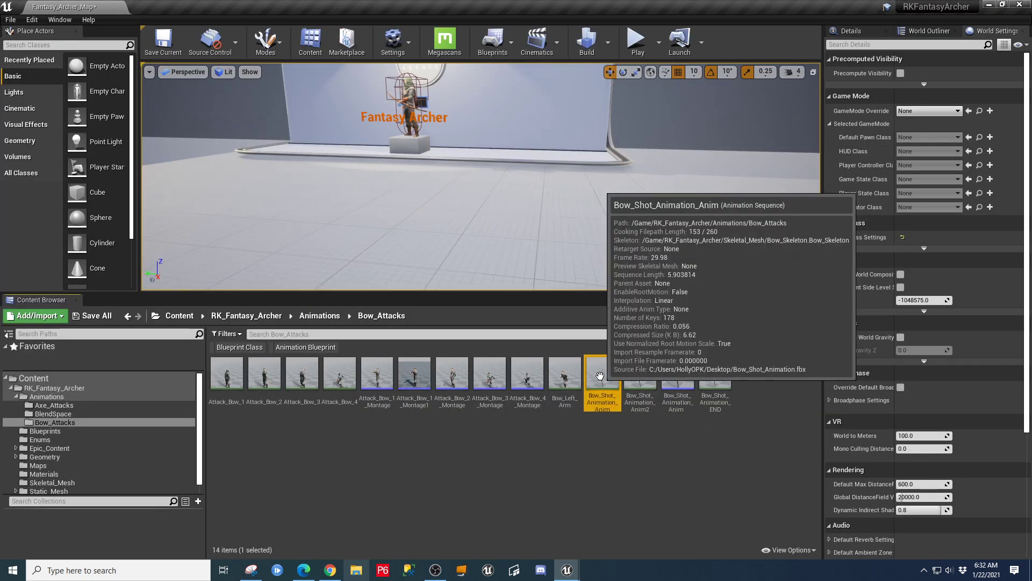
key(alt+Tab)
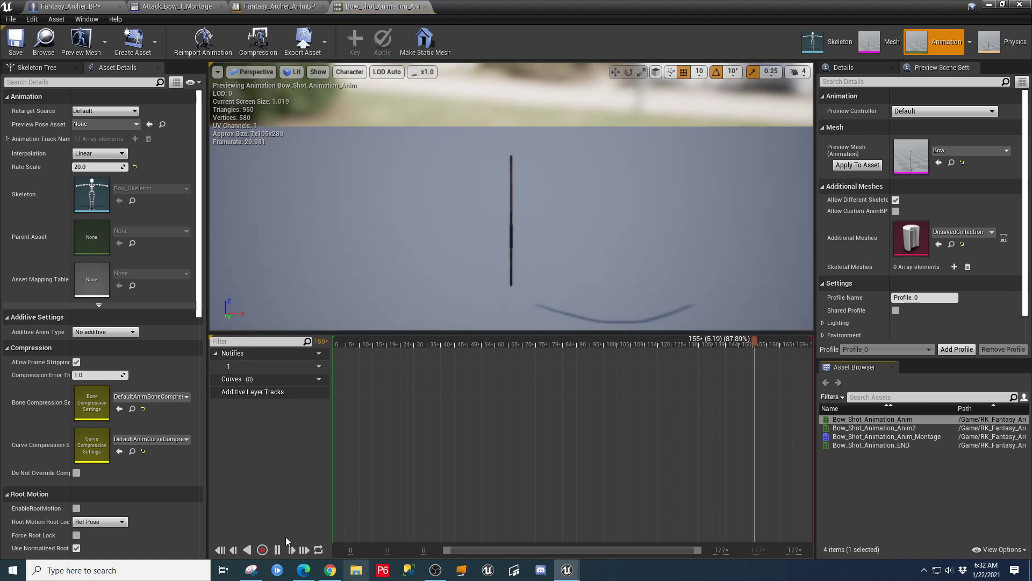
click(276, 550)
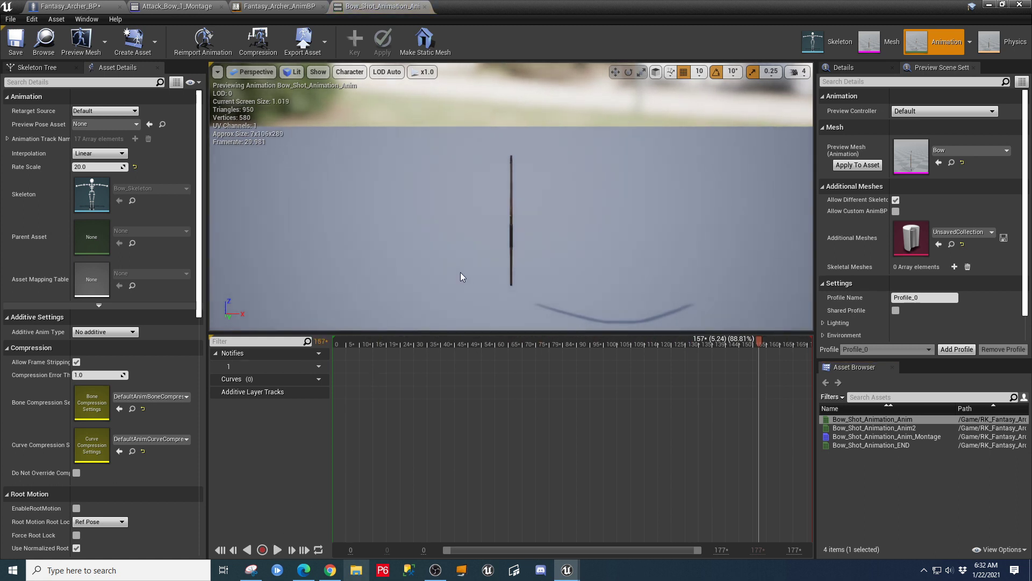
alt+drag(511, 225, 731, 173)
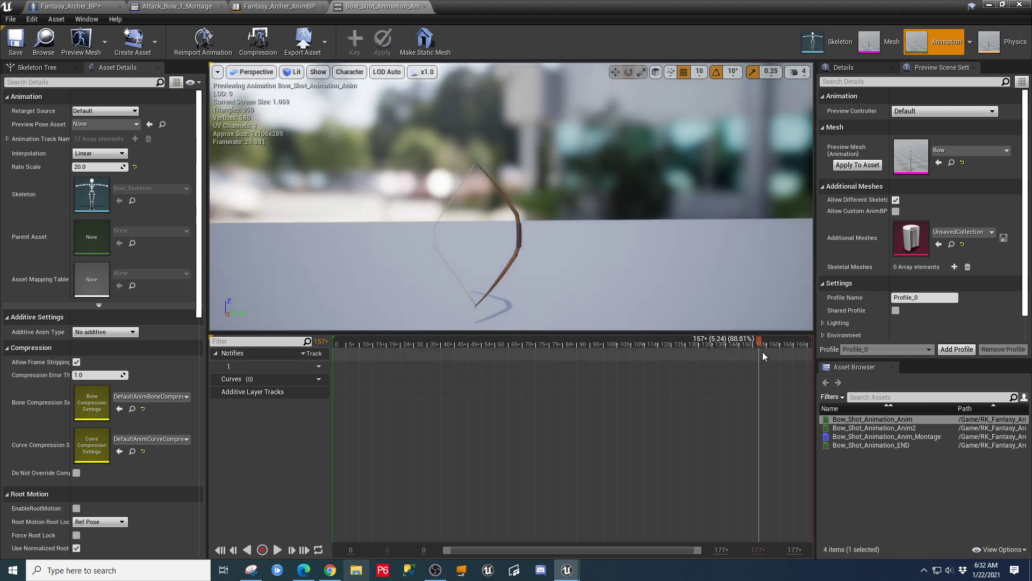
Step: Scrub the bow animation repeatedly between its first and last frames to inspect the string being drawn
drag(760, 340, 337, 364)
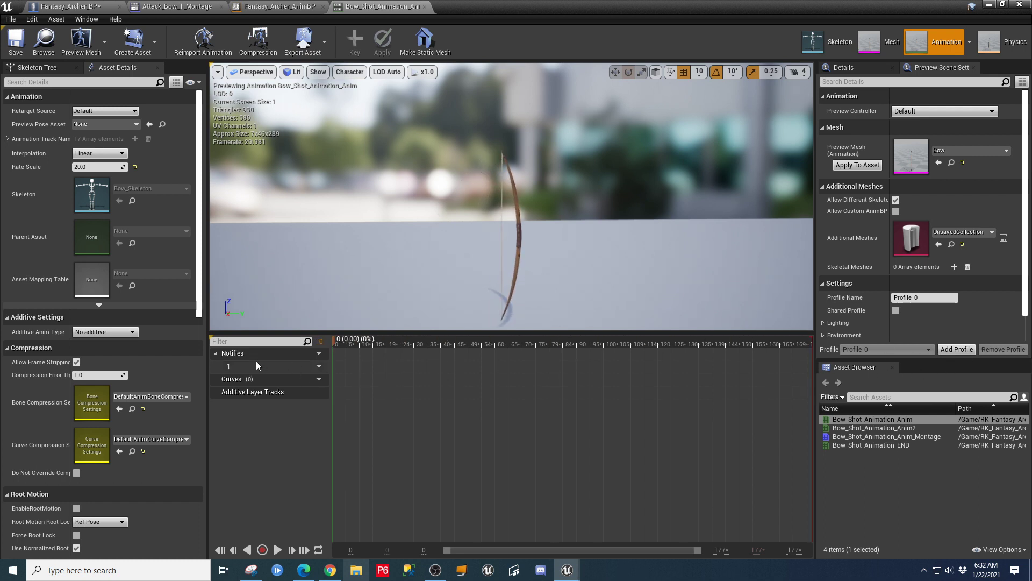
drag(255, 365, 327, 308)
drag(350, 348, 898, 347)
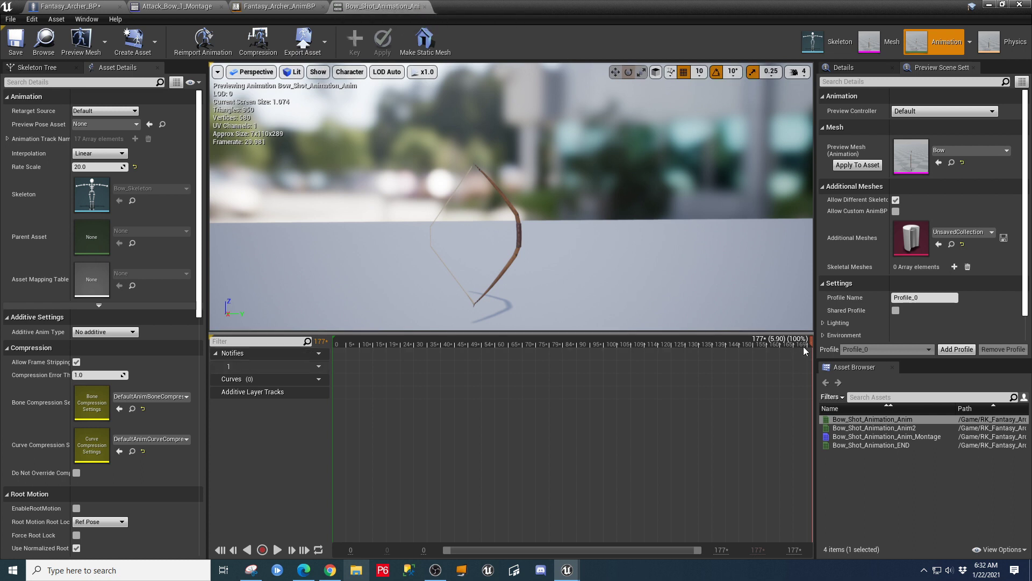
mouse_move(810, 340)
mouse_down()
mouse_move(424, 325)
mouse_move(270, 305)
mouse_move(430, 311)
mouse_move(383, 310)
mouse_up()
mouse_move(315, 304)
mouse_down()
mouse_move(799, 317)
mouse_move(844, 332)
mouse_up()
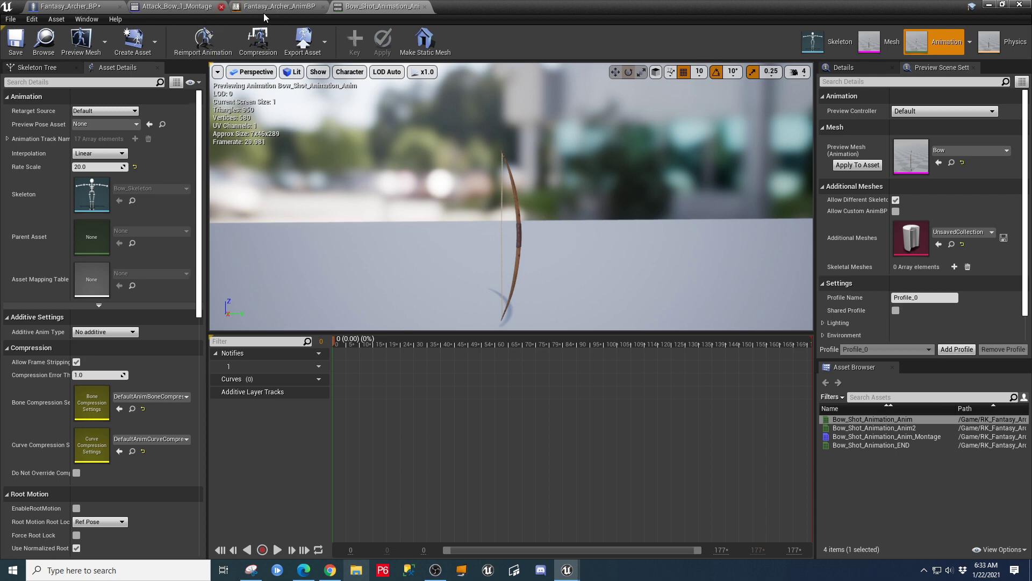
Step: Check the End Bow Shot notify in Attack_Bow_1_Montage, and close the bow animation, animation blueprint and montage editors
click(183, 6)
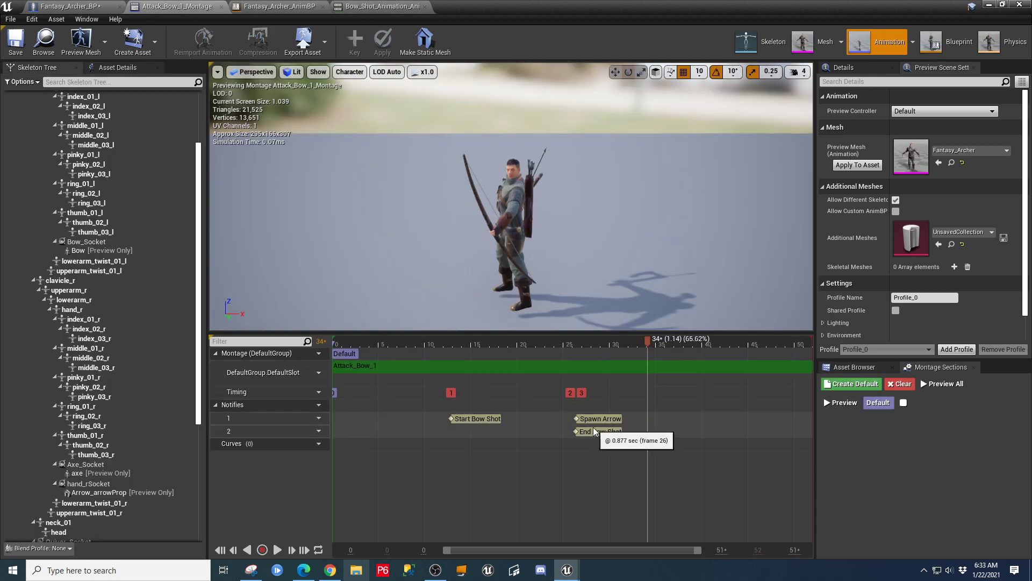
click(425, 7)
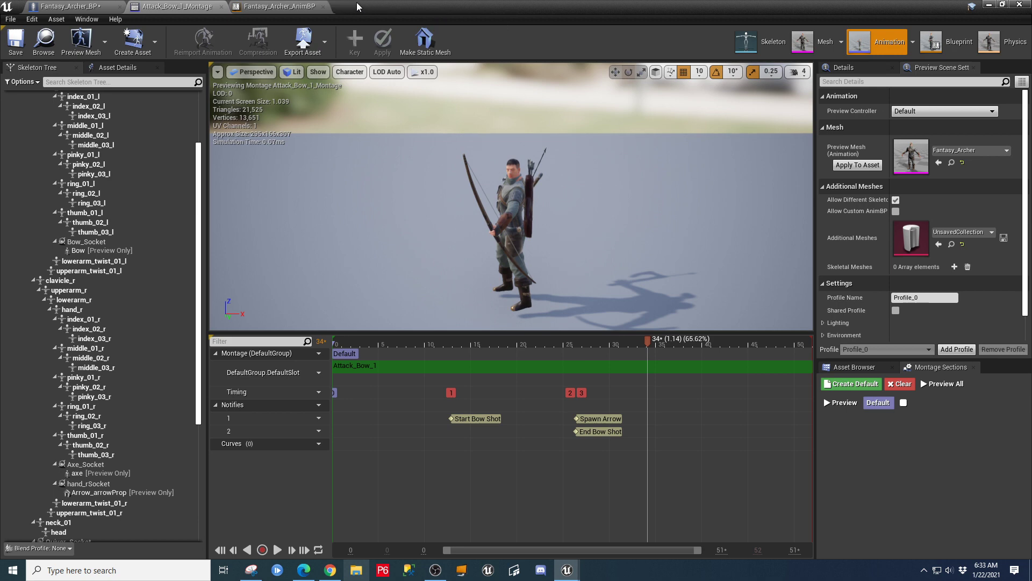
click(323, 6)
click(221, 7)
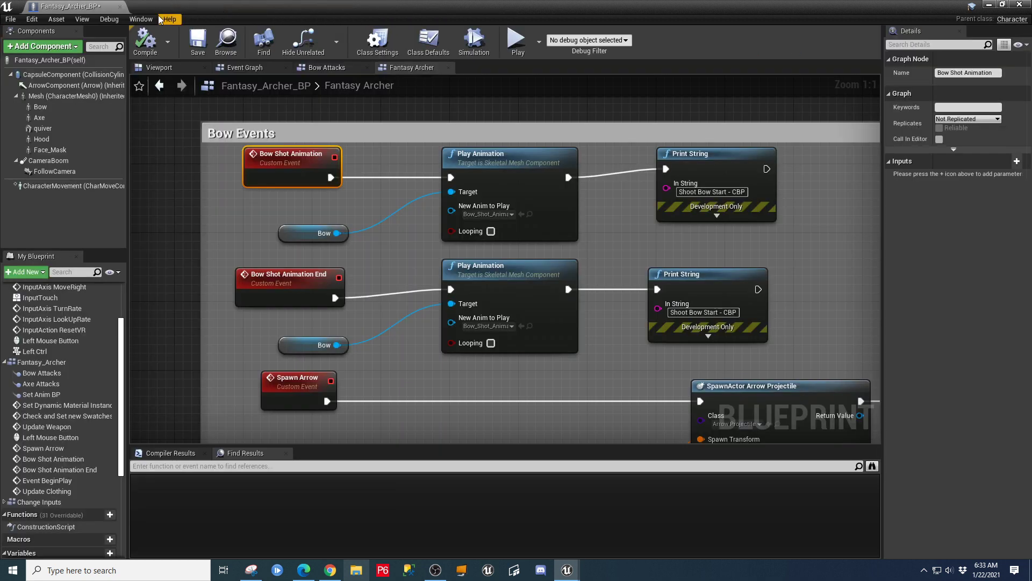
Step: Examine the Spawn Arrow event's transform and SpawnActor nodes, locate the spawned class asset and open the Arrow_Projectile blueprint
right_drag(815, 343, 701, 212)
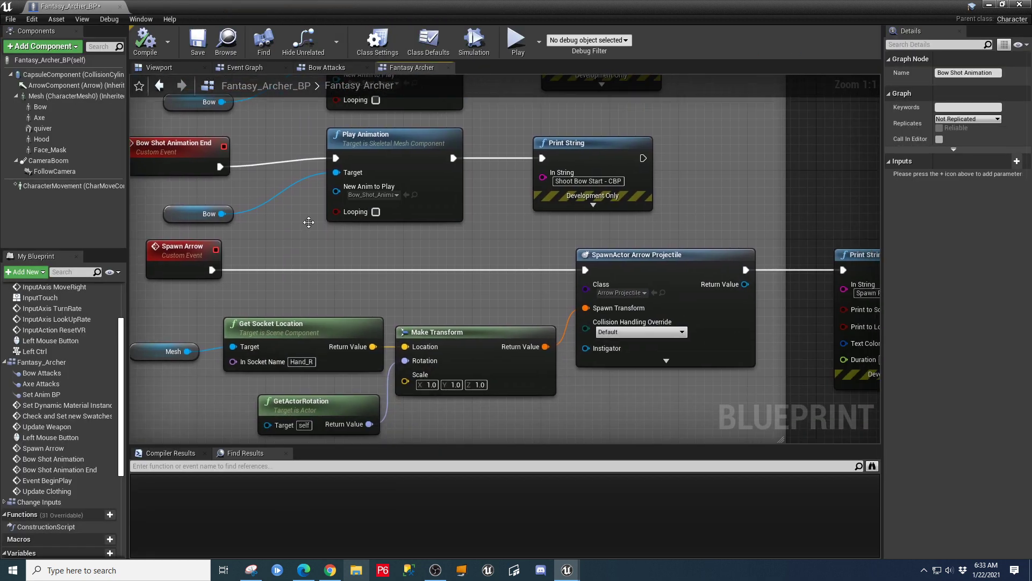
scroll(374, 266, down, 1)
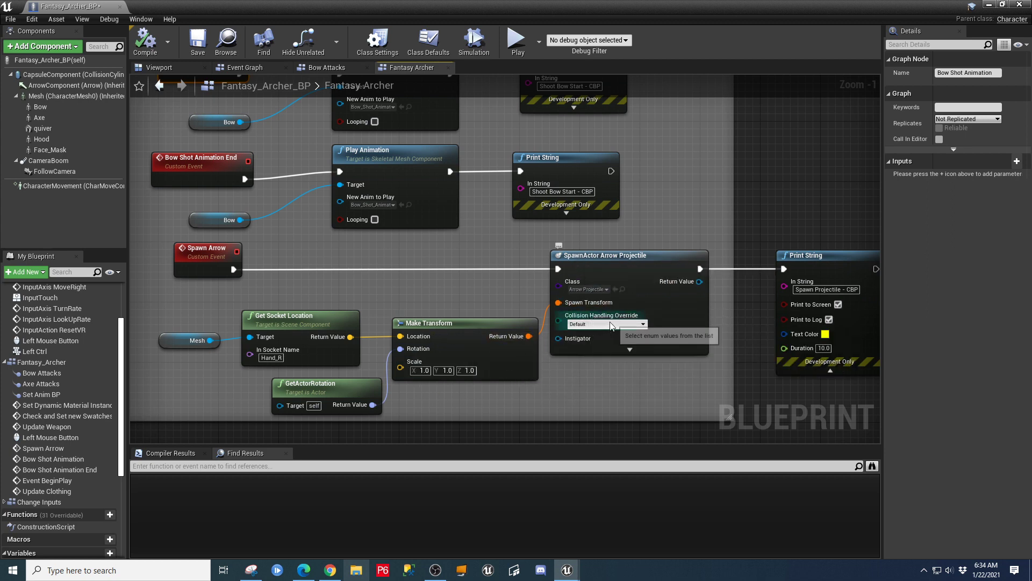
click(622, 289)
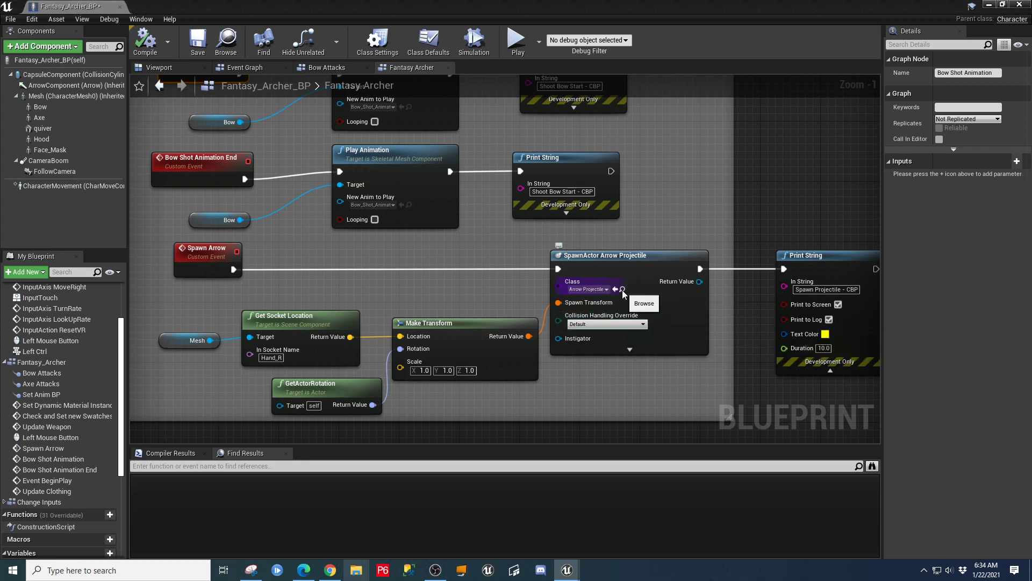
click(988, 5)
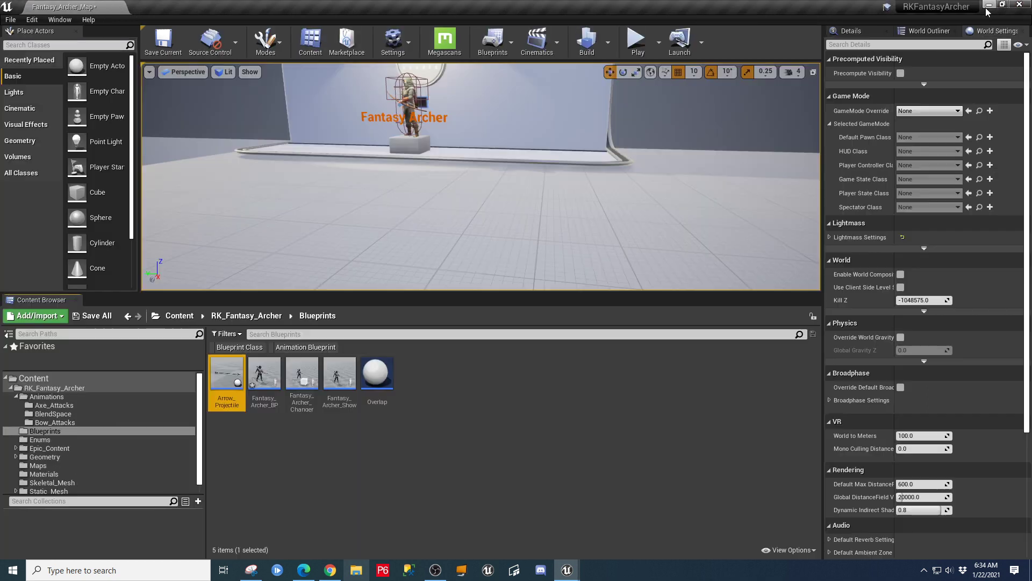
double_click(236, 376)
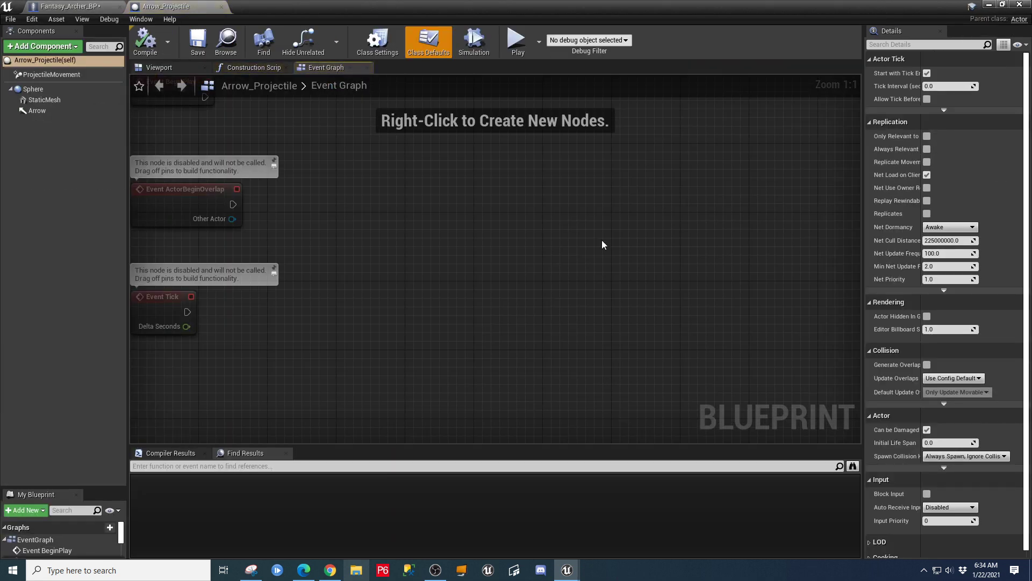
Step: Widen Arrow_Projectile's details area and display the ProjectileMovement component's speed, gravity and bounce settings
click(865, 256)
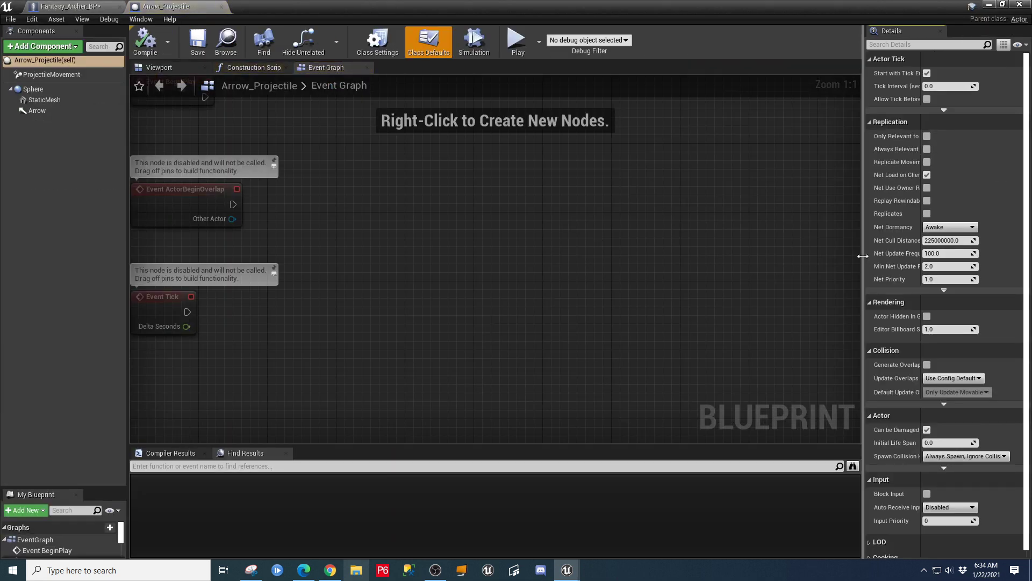
drag(863, 257, 624, 255)
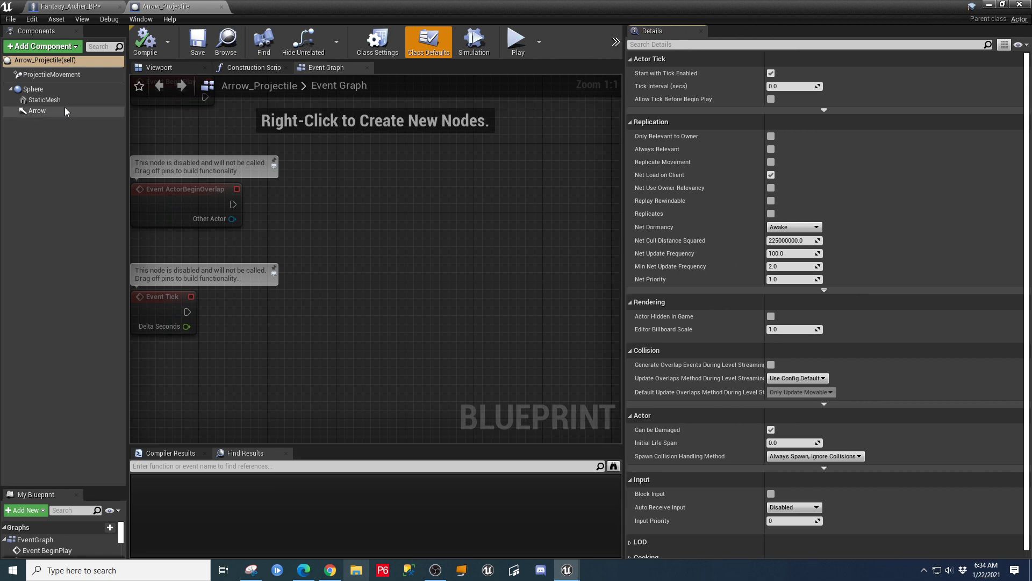
click(26, 75)
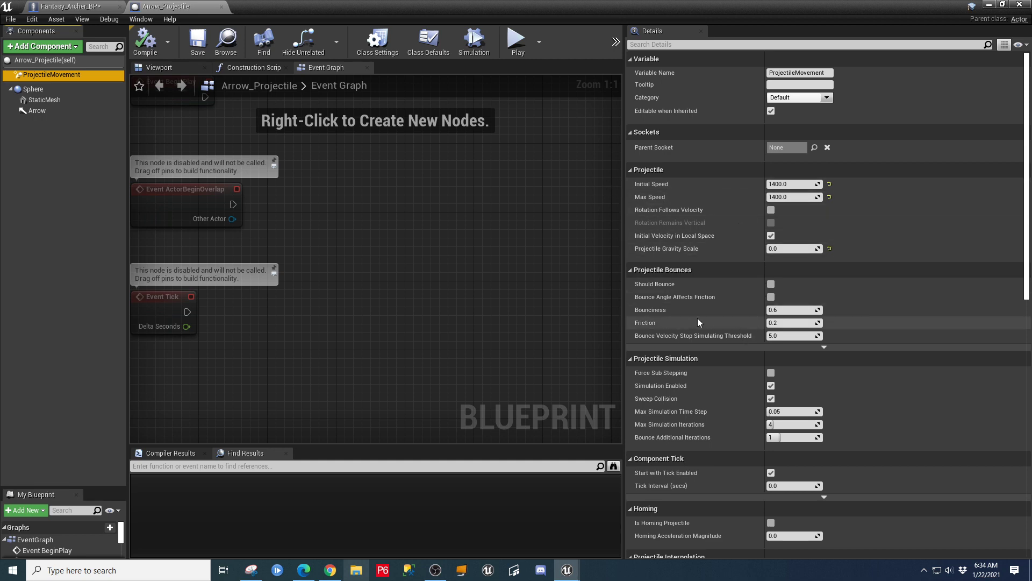
Step: Review the remaining simulation, homing, interpolation and velocity settings of the ProjectileMovement component, and close the Arrow_Projectile blueprint
scroll(762, 356, down, 5)
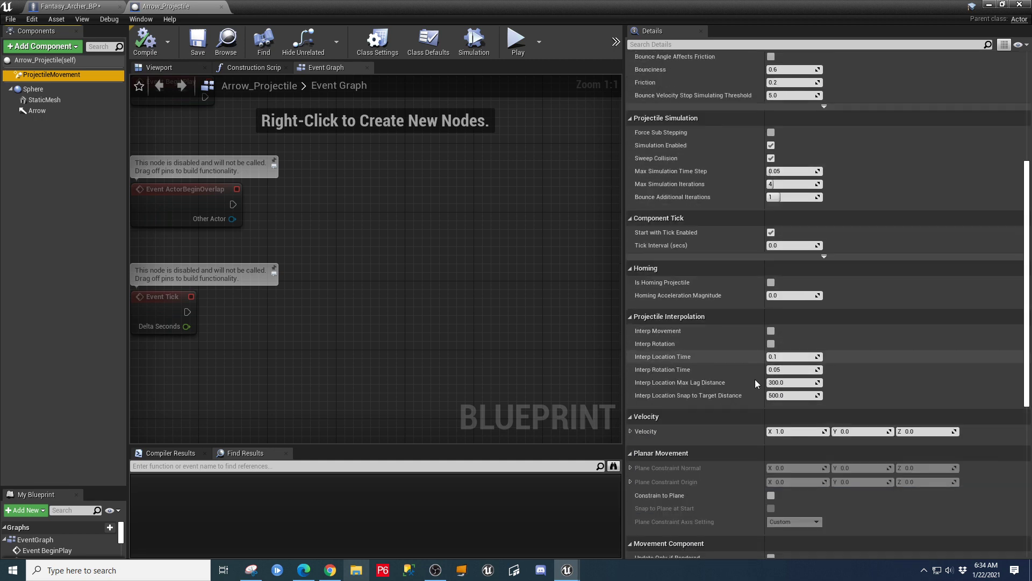
scroll(752, 390, down, 1)
scroll(751, 391, up, 8)
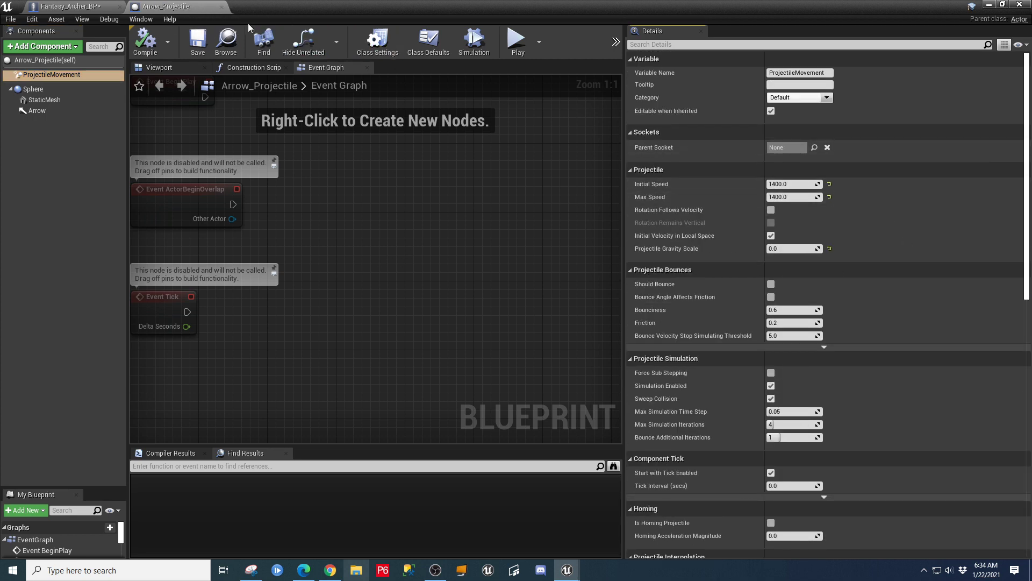
click(222, 7)
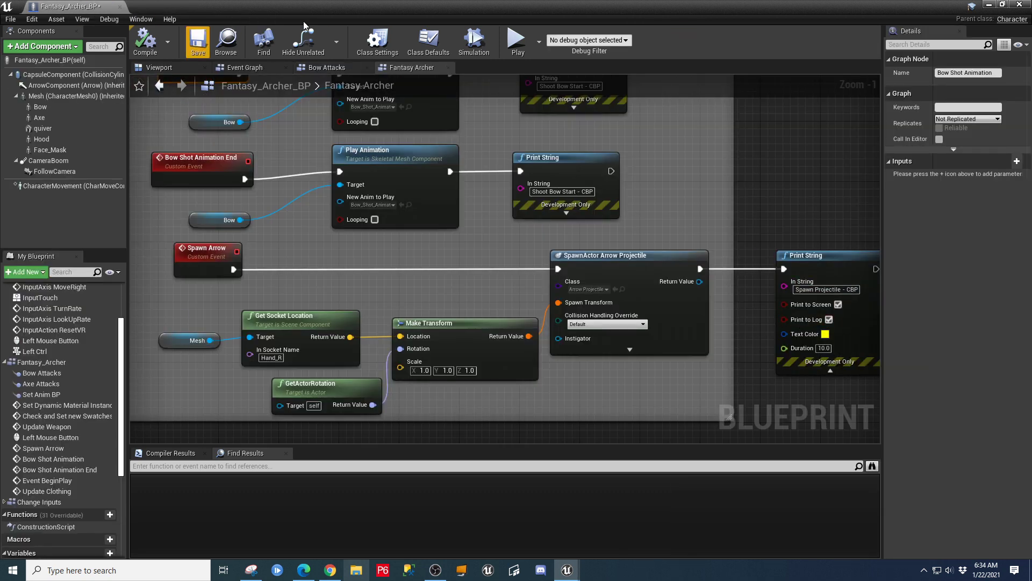
Step: Close and reopen the Fantasy_Archer_BP blueprint, and examine the BASIC ATTACK FUNCTION section in its Event Graph
click(120, 7)
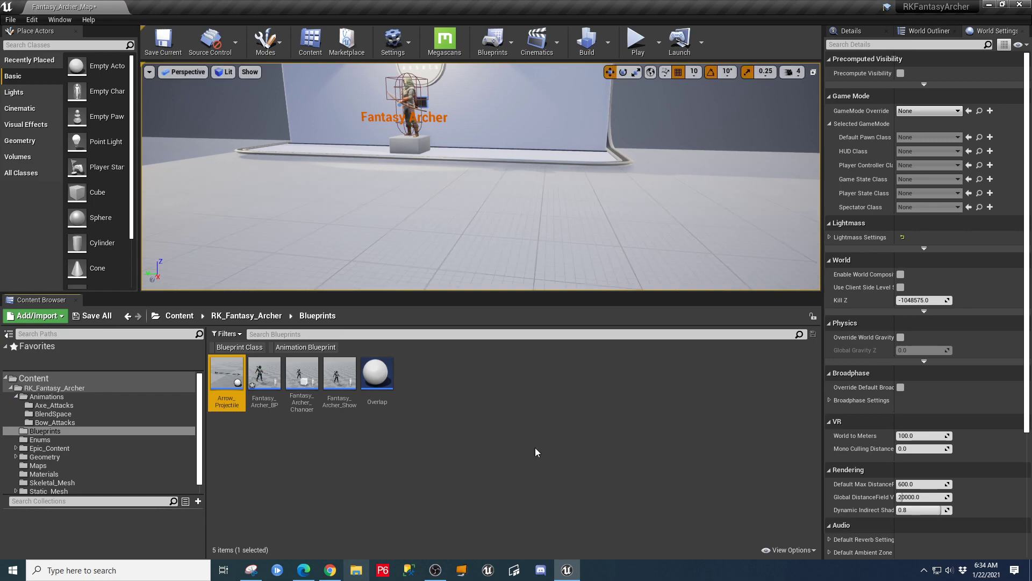
double_click(263, 380)
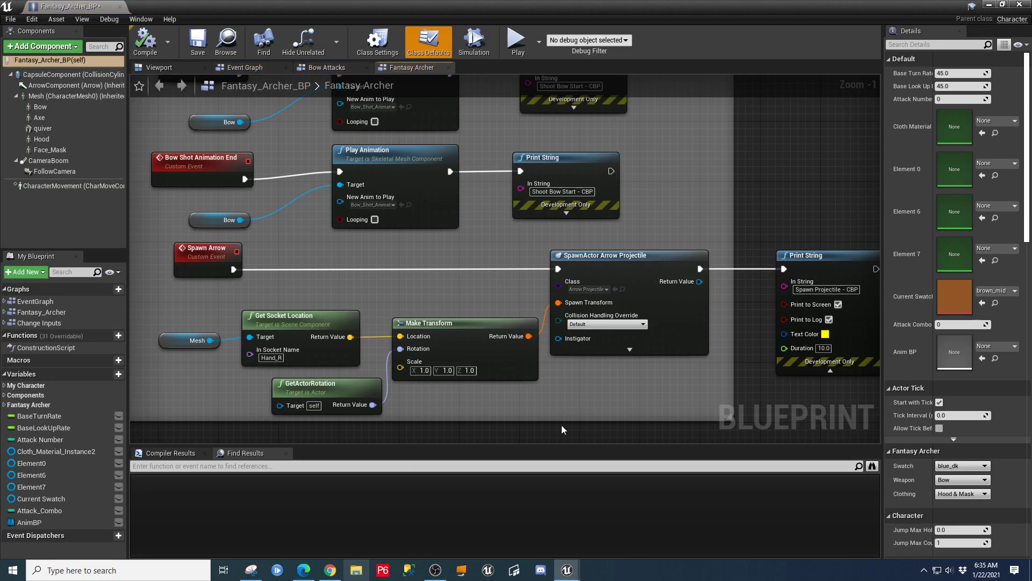
scroll(672, 406, down, 3)
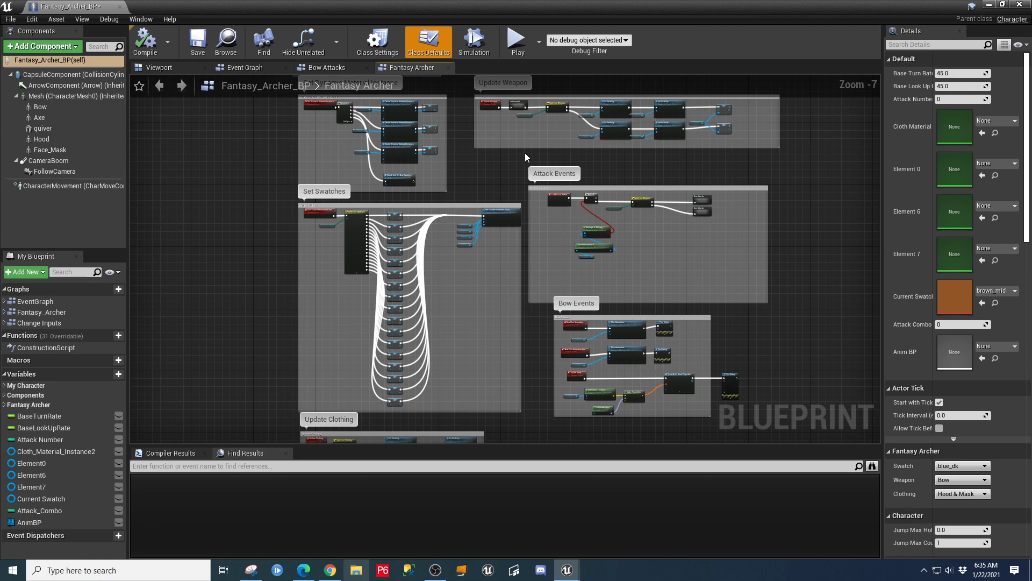
click(263, 69)
scroll(478, 237, down, 5)
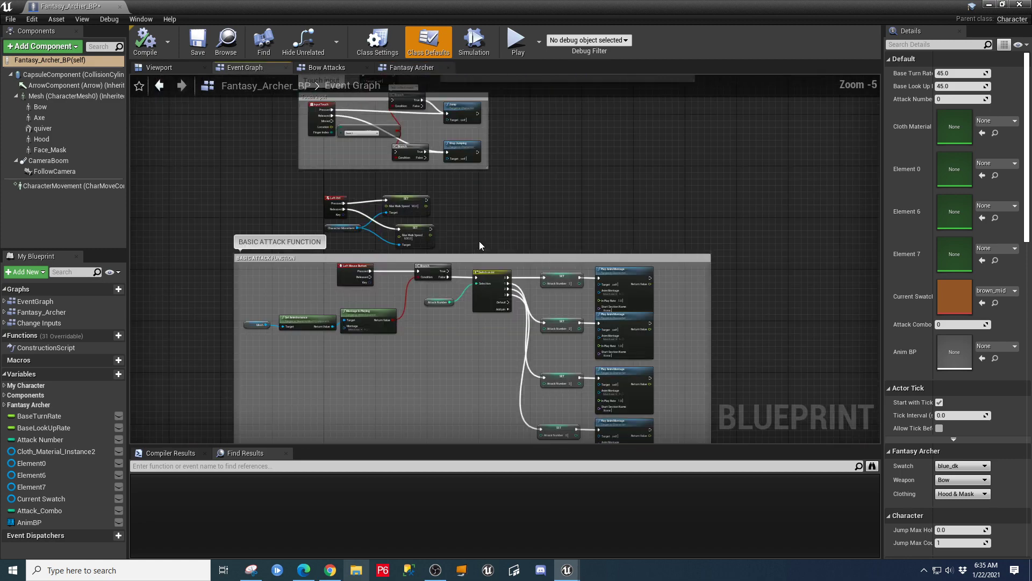
scroll(355, 265, up, 3)
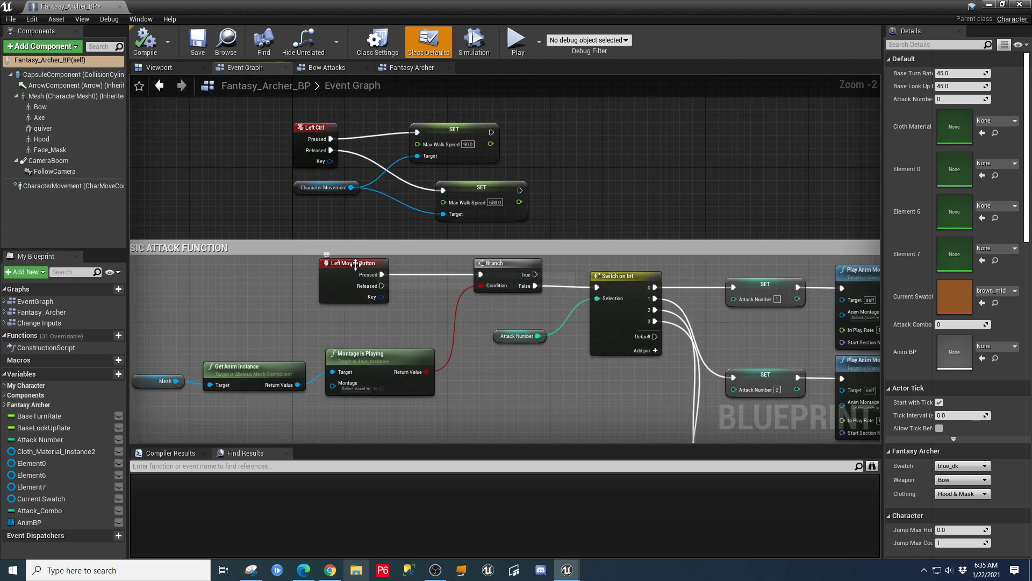
scroll(248, 253, down, 2)
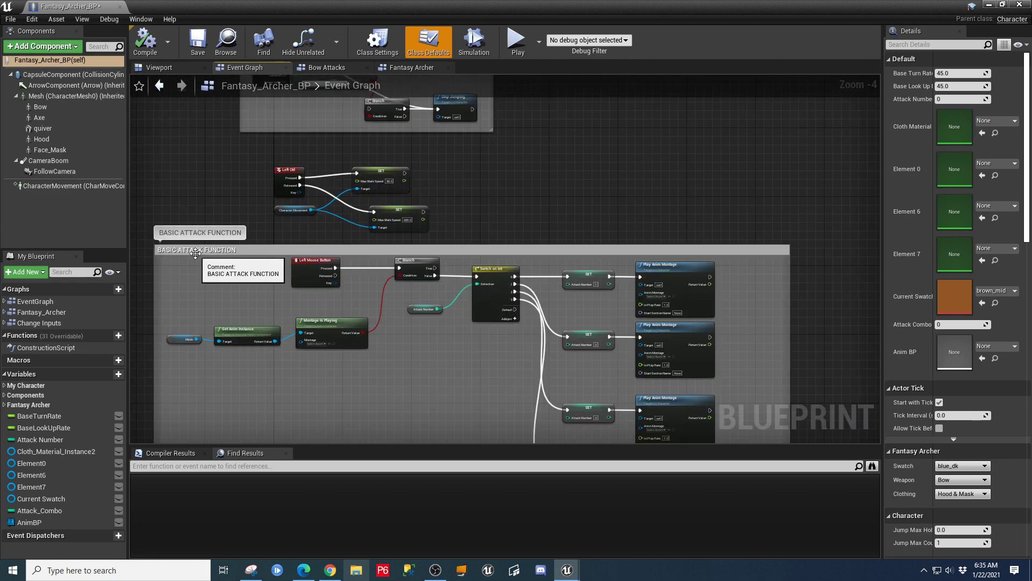
Step: Add a breakpoint to the Left Mouse Button event in BASIC ATTACK FUNCTION, run the game and trigger an attack
click(311, 261)
right_click(312, 260)
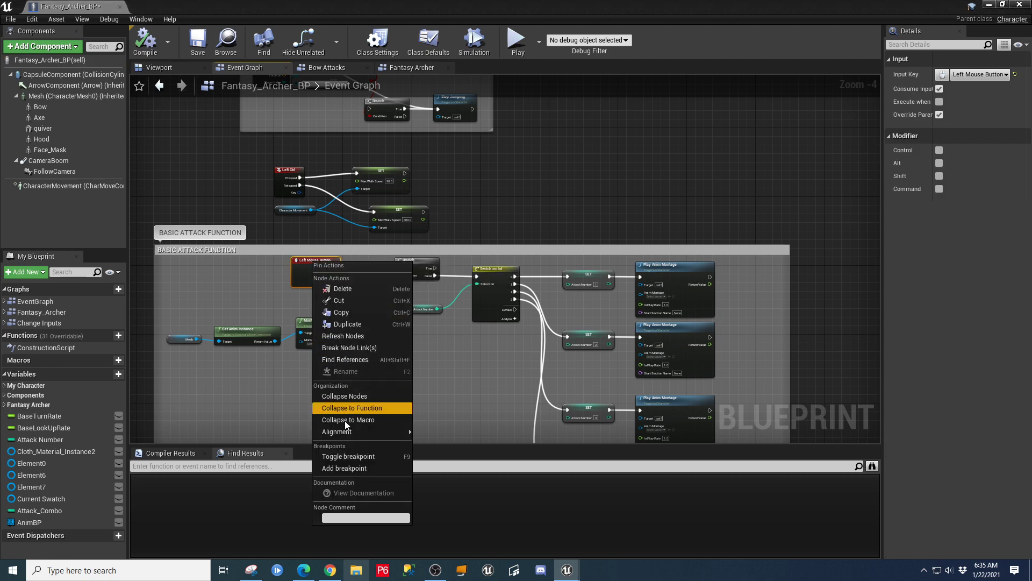
click(350, 467)
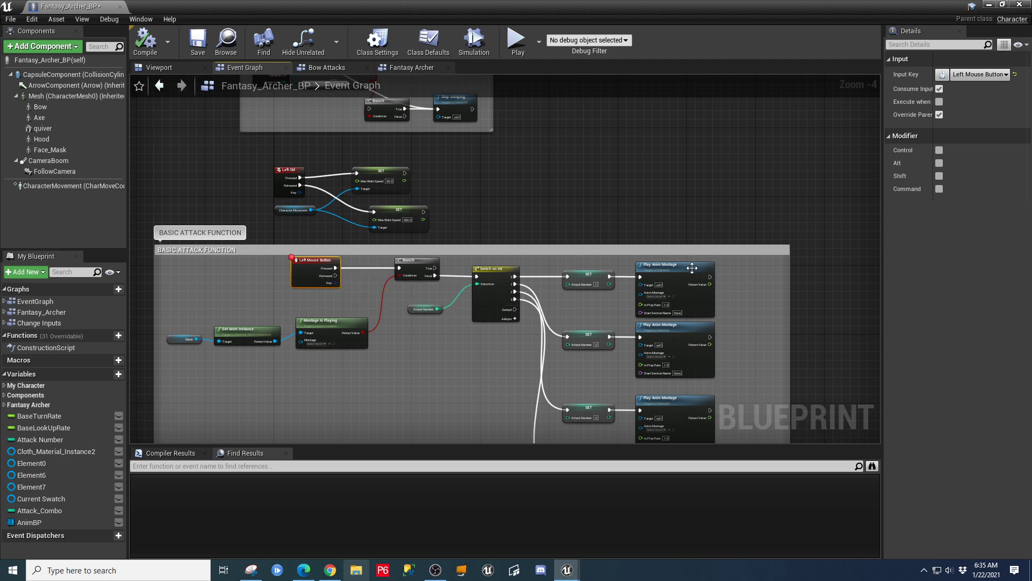
click(517, 41)
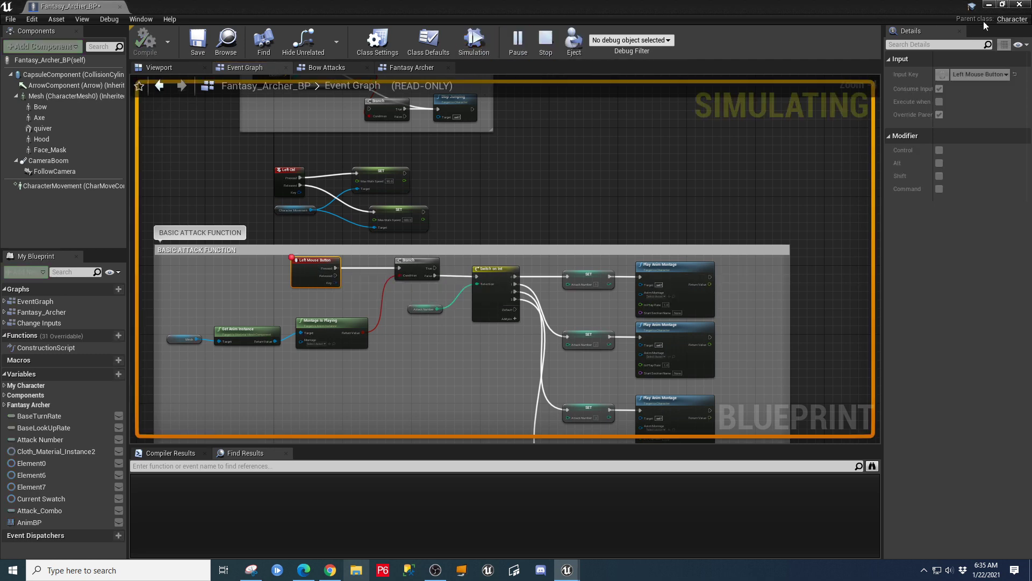
click(990, 5)
click(654, 179)
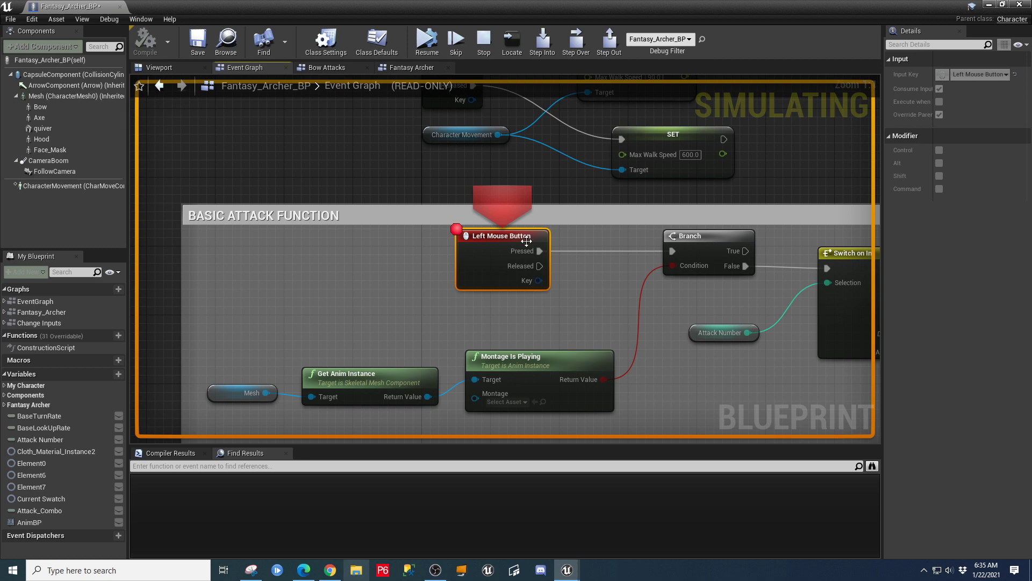
Step: Step execution to the Branch node, resume the game, inspect the Play Anim Montage nodes and stop the play session
right_click(473, 244)
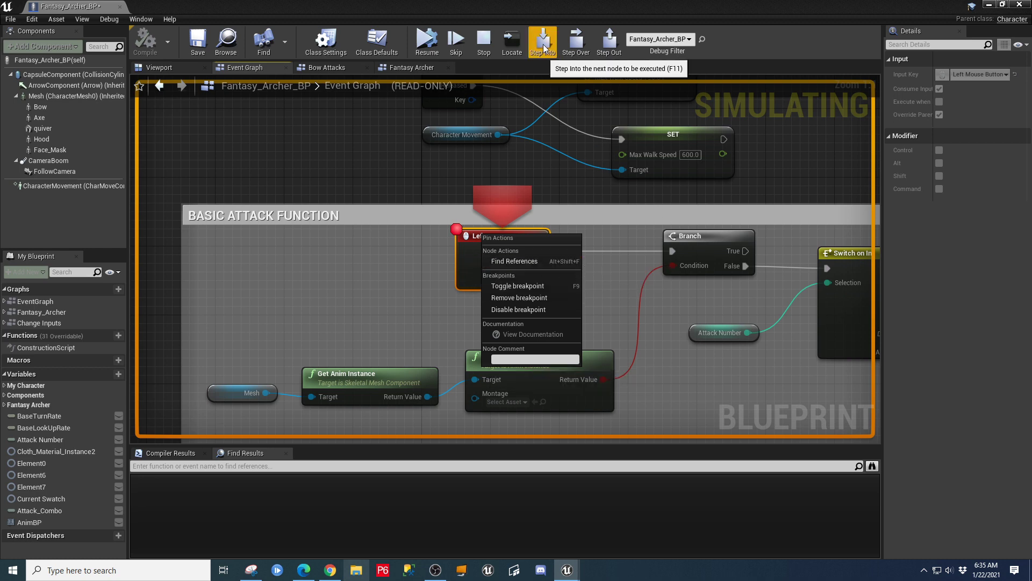
key(F11)
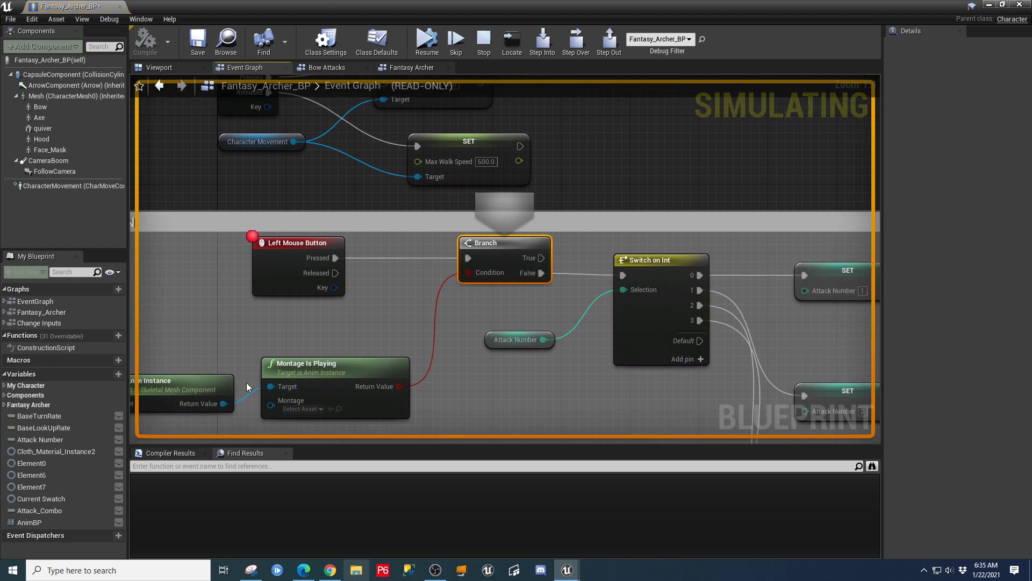
key(F8)
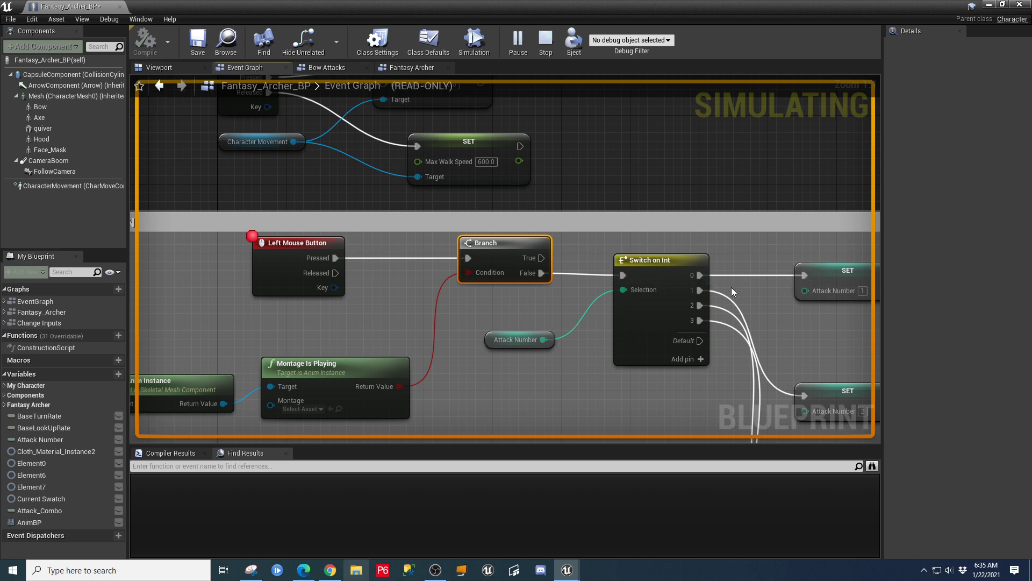
right_drag(765, 225, 724, 229)
scroll(628, 207, down, 3)
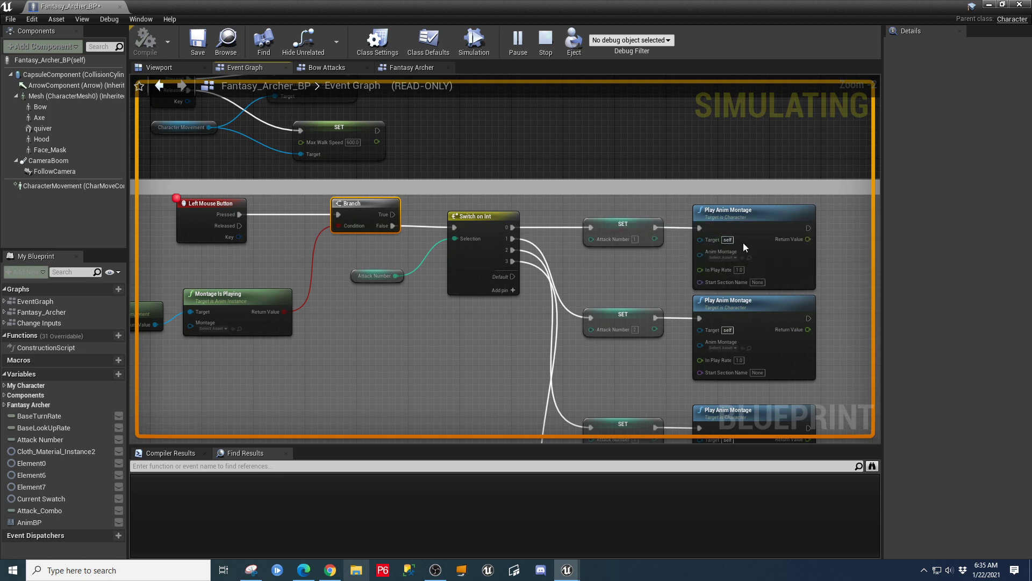
click(546, 43)
right_drag(525, 159, 697, 127)
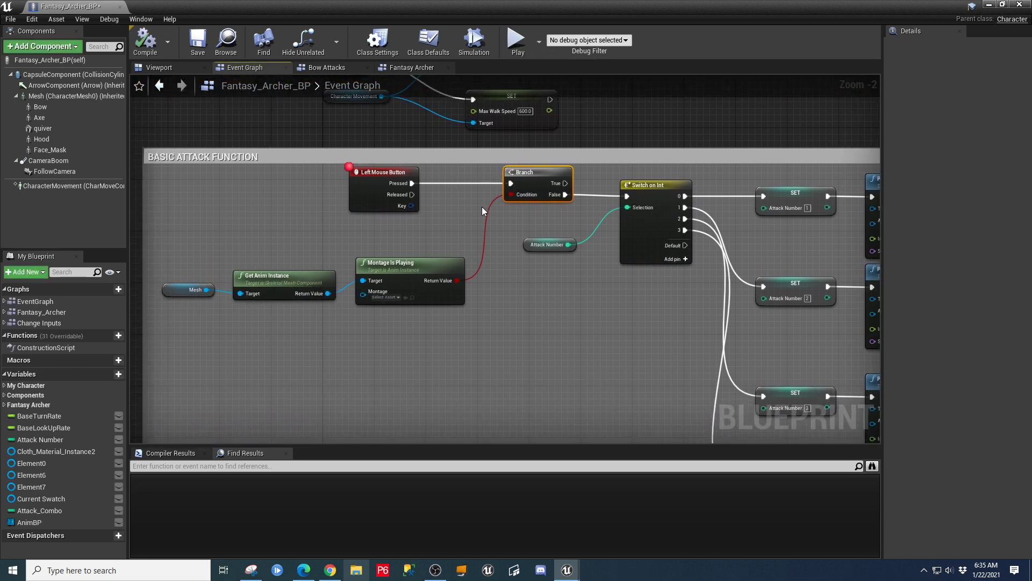
Step: Search the blueprint for "left mouse" and remove the breakpoint from the Left Mouse Button event in BASIC ATTACK FUNCTION
click(220, 466)
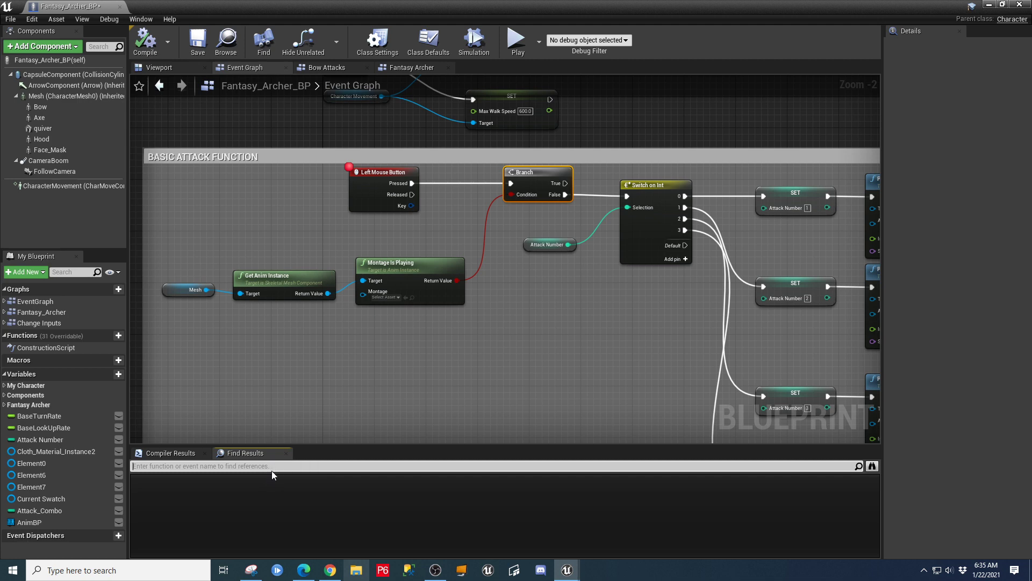
text(left mouse)
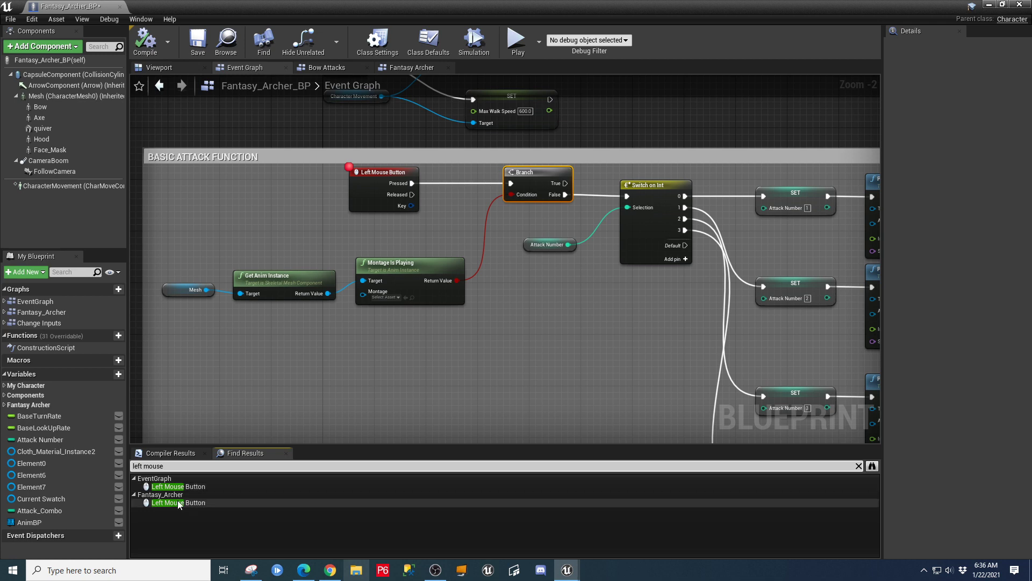
click(401, 172)
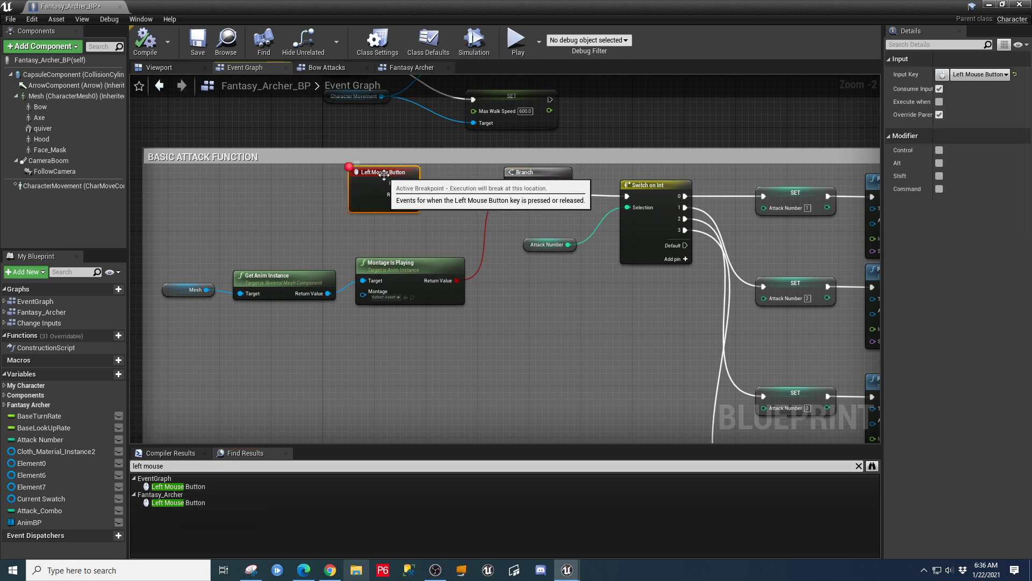
right_click(386, 176)
click(434, 384)
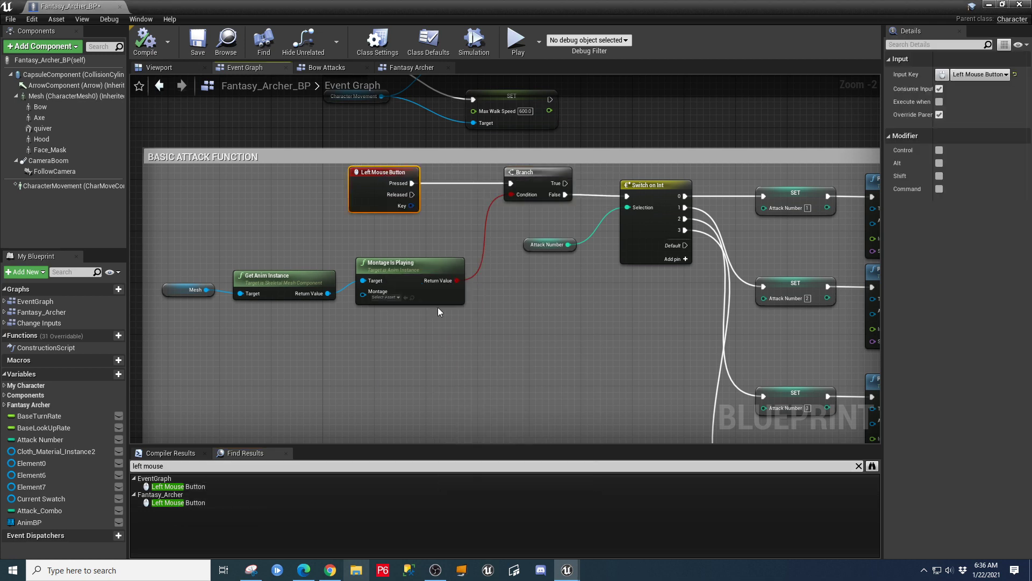
Step: Go to the Left Mouse Button event found in the Fantasy_Archer graph, examine Attack Events and open the Bow Attacks collapsed graph
double_click(197, 501)
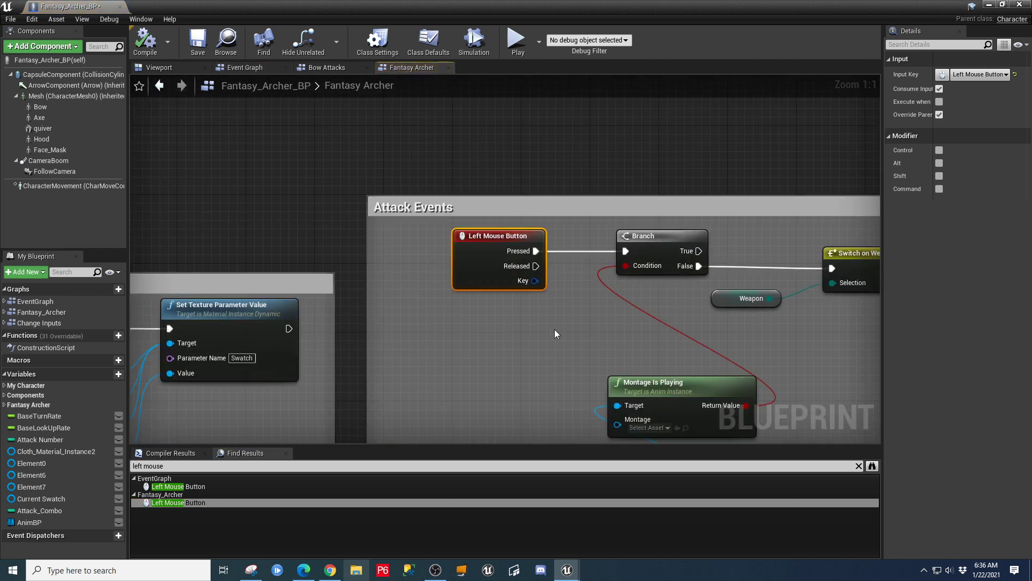
right_drag(553, 329, 325, 262)
scroll(670, 310, down, 1)
right_drag(716, 312, 623, 285)
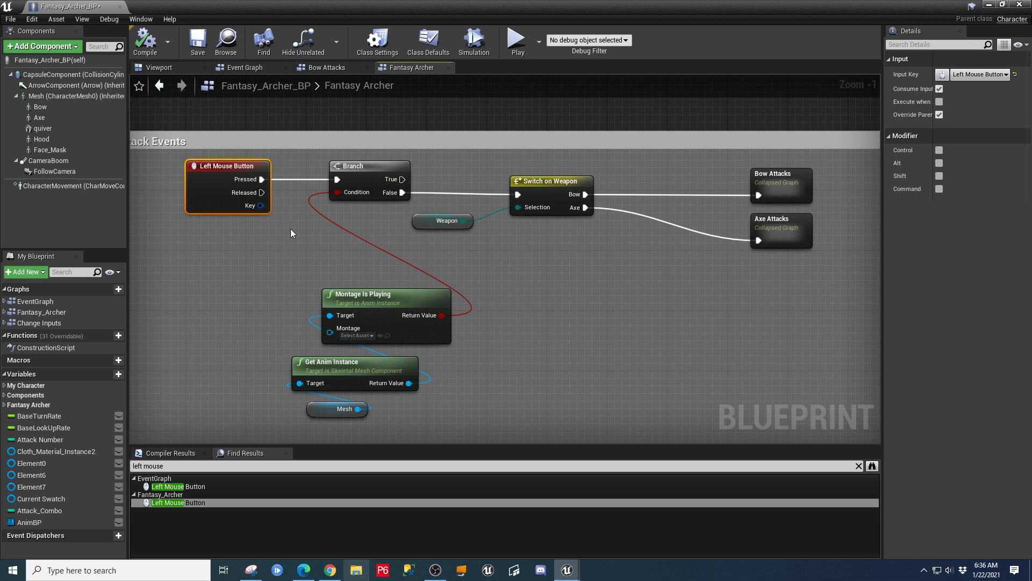
double_click(801, 183)
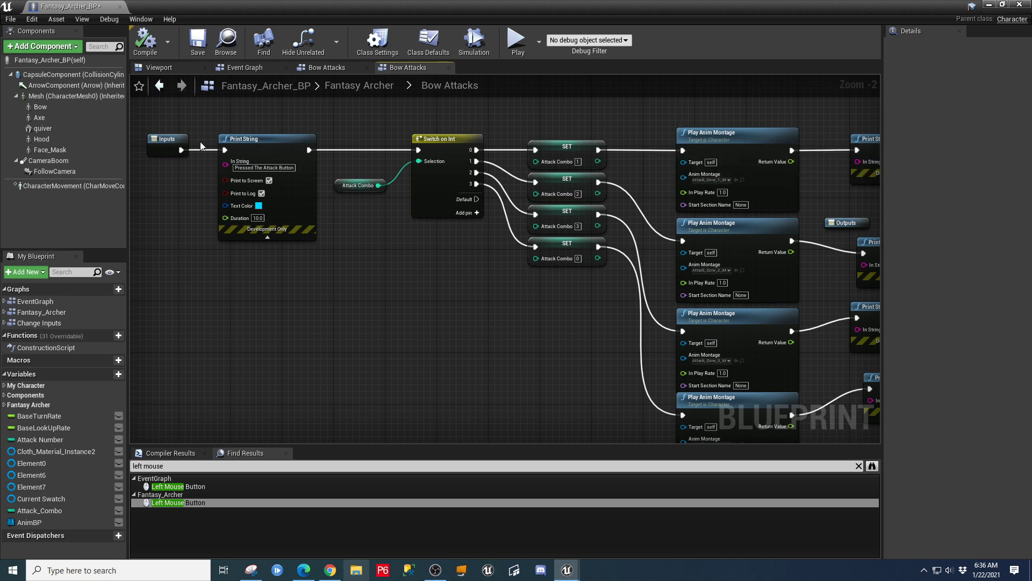
Step: Set a breakpoint on the Inputs node of the Bow Attacks graph, run the game and trigger an attack
right_click(178, 140)
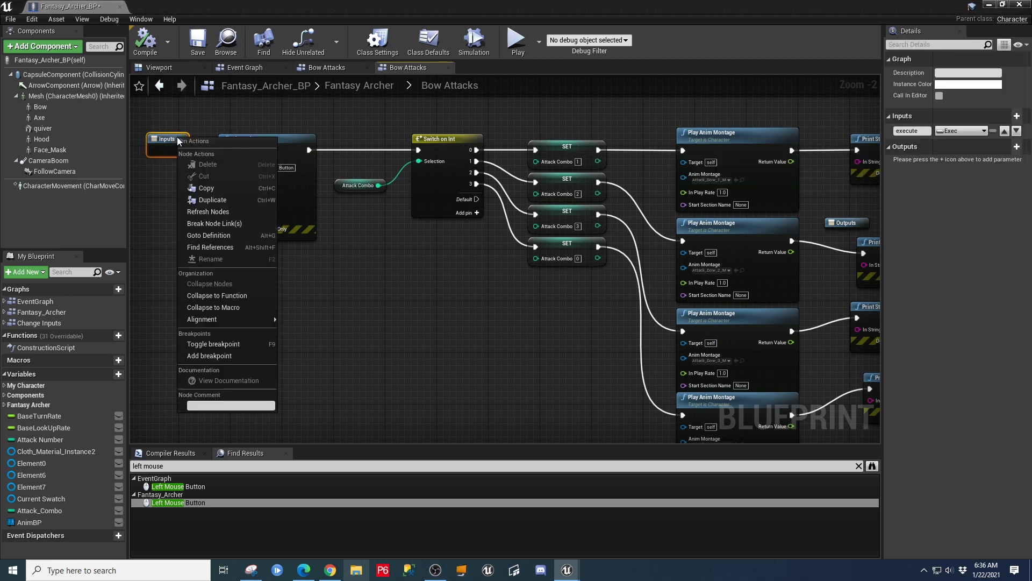
click(206, 343)
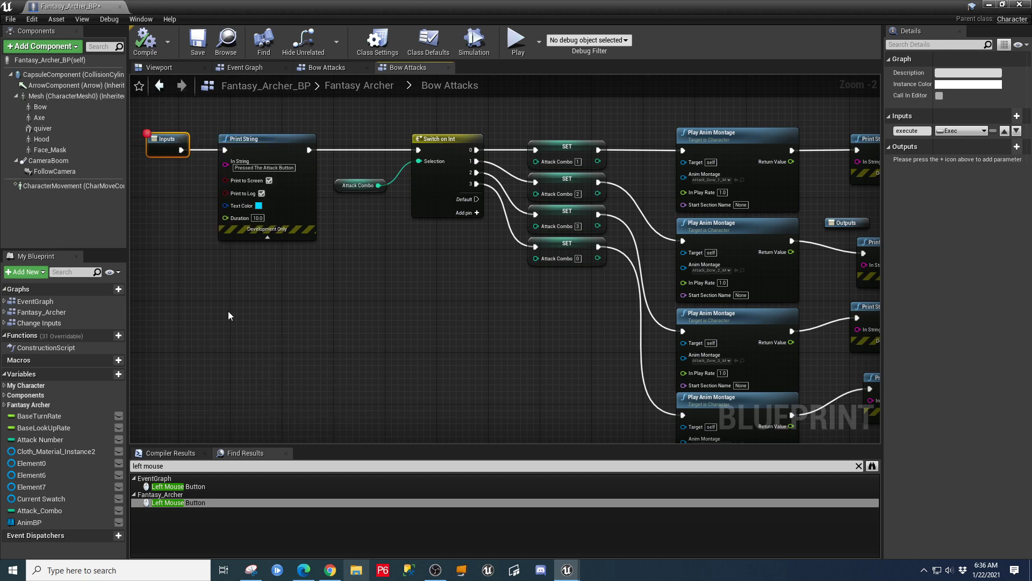
click(516, 42)
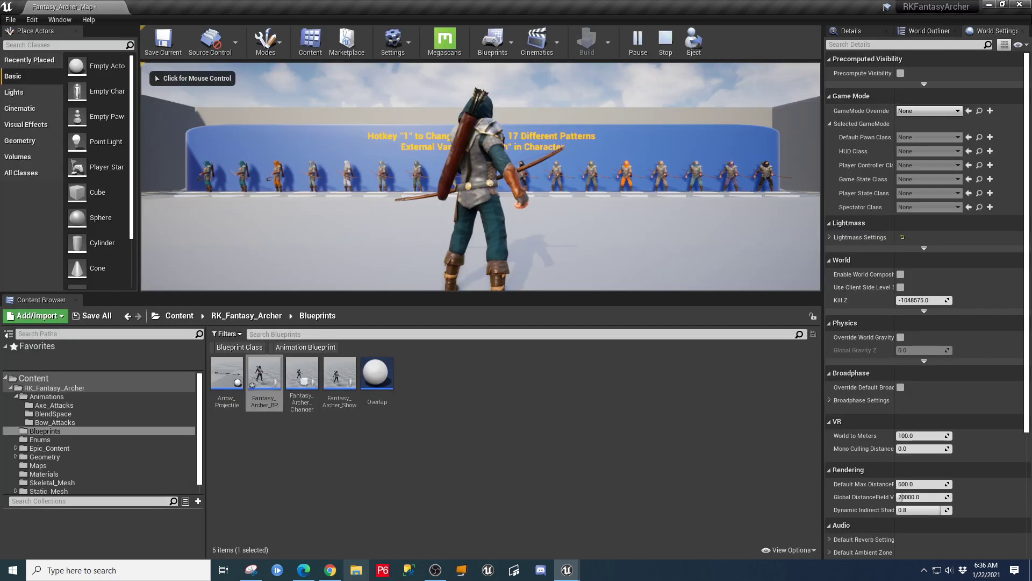
click(602, 169)
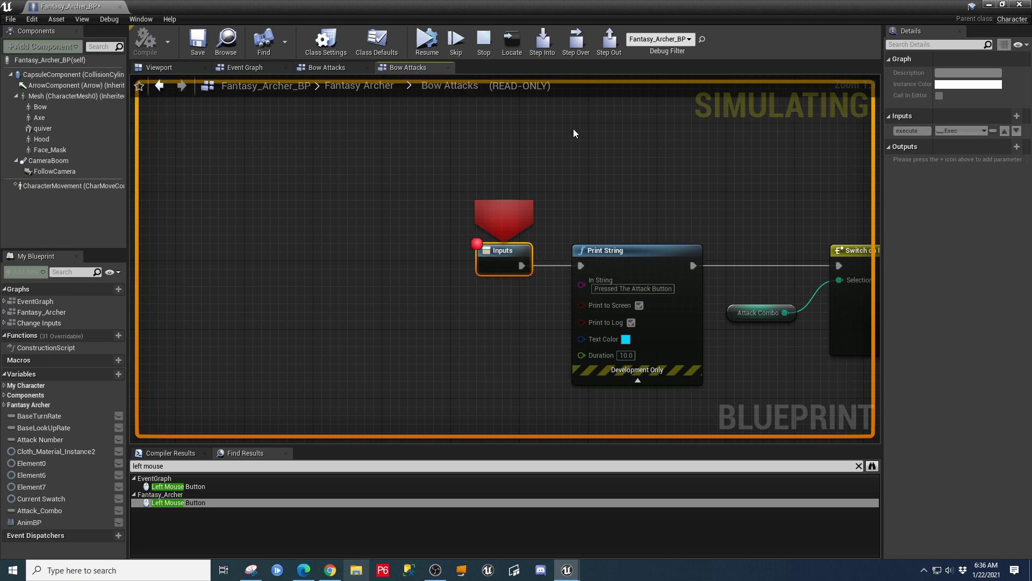
Step: Step over the nodes of the first bow attack, through Set Attack Combo and Play Anim Montage, until the game resumes
key(F10)
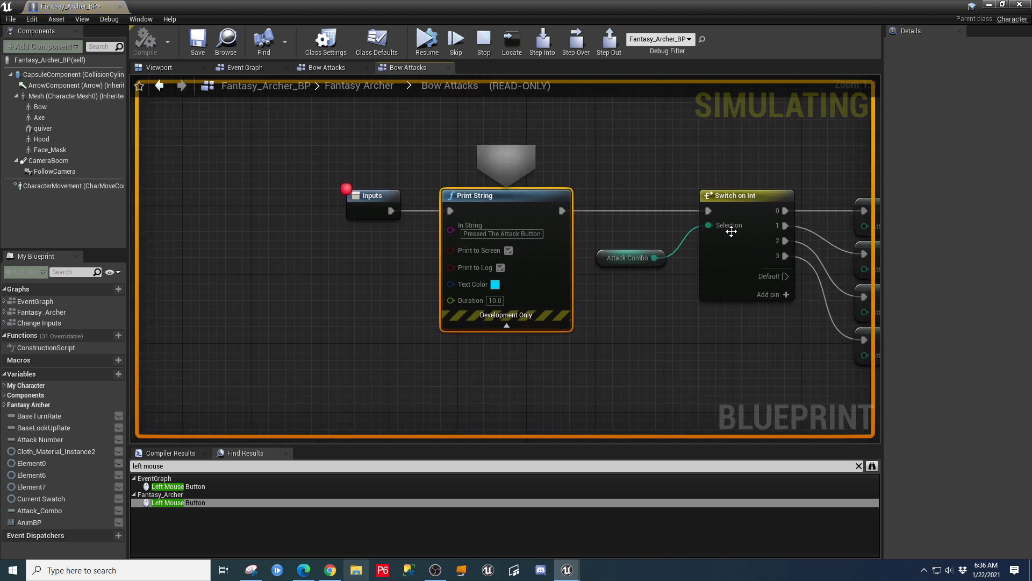
key(F10)
key(F10)
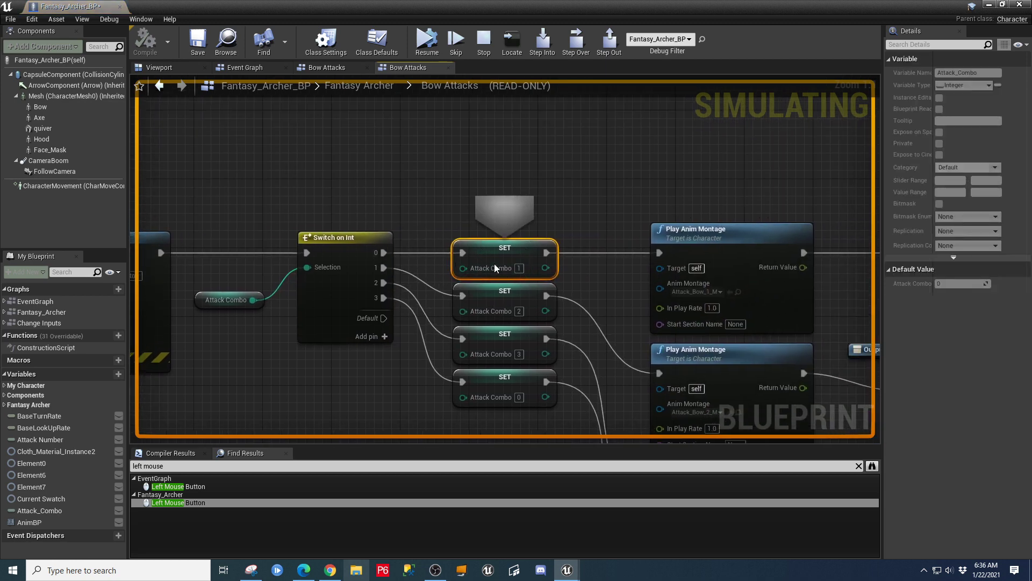
mouse_move(497, 268)
key(F10)
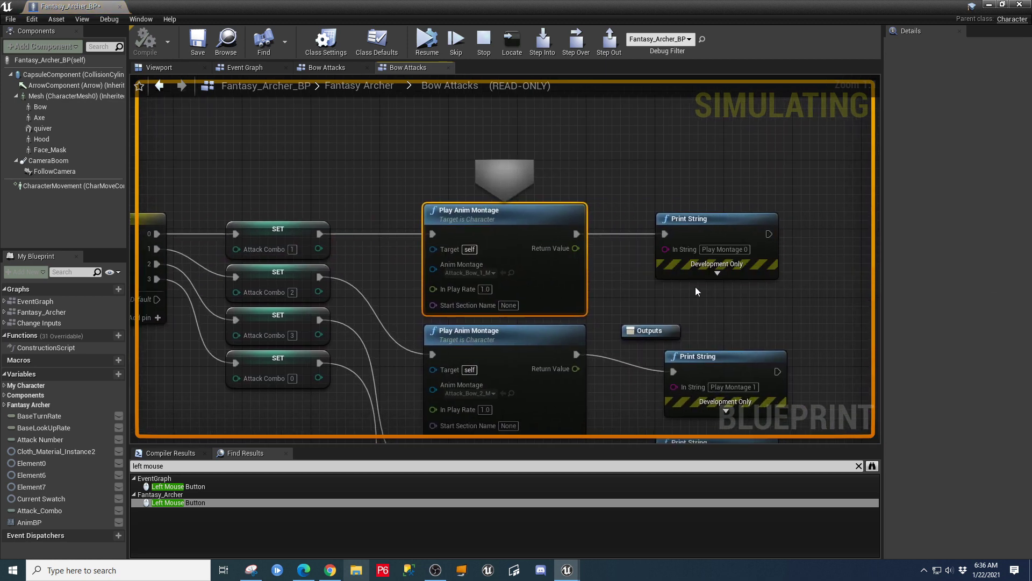
key(F10)
key(F10)
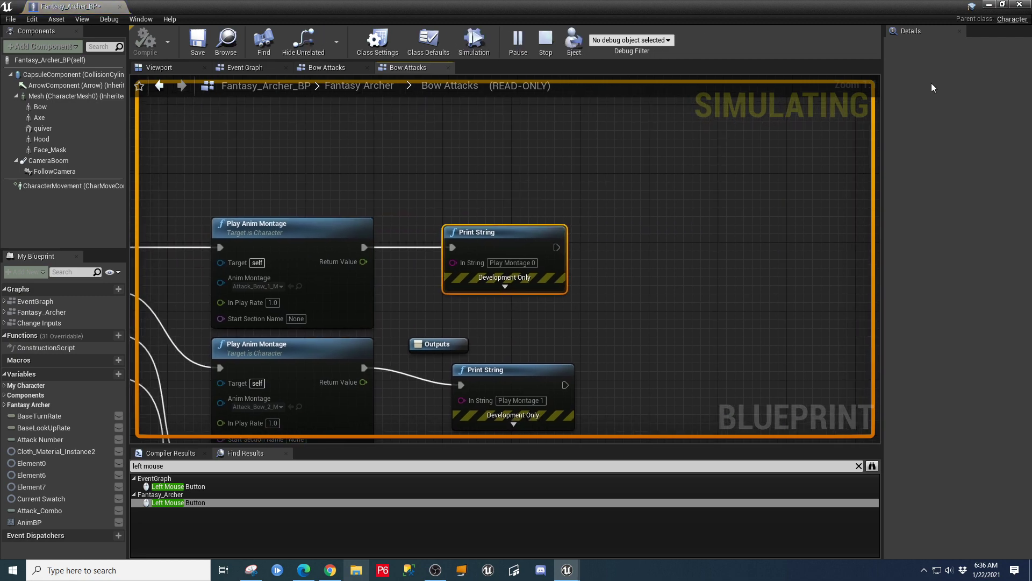
Step: Trigger a second bow attack in the running game and step over its nodes through the Play Anim Montage for Attack_Bow_2_M until execution resumes
click(989, 4)
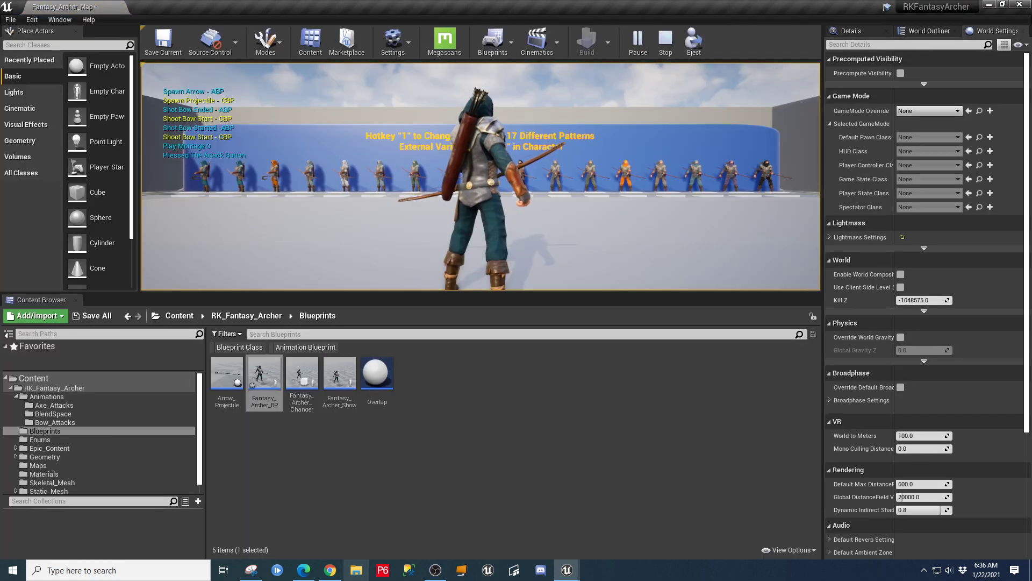
click(572, 220)
key(F10)
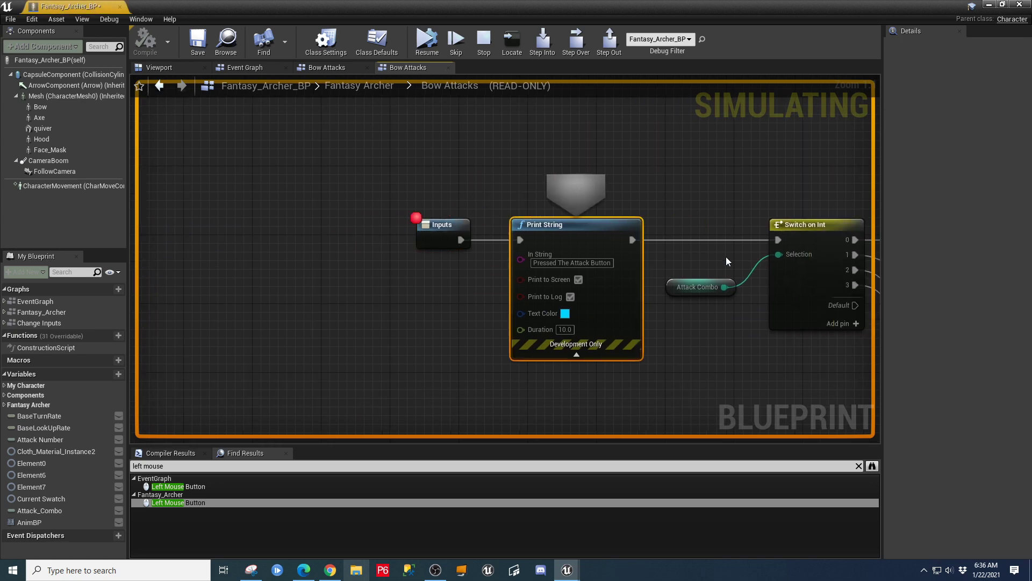
key(F10)
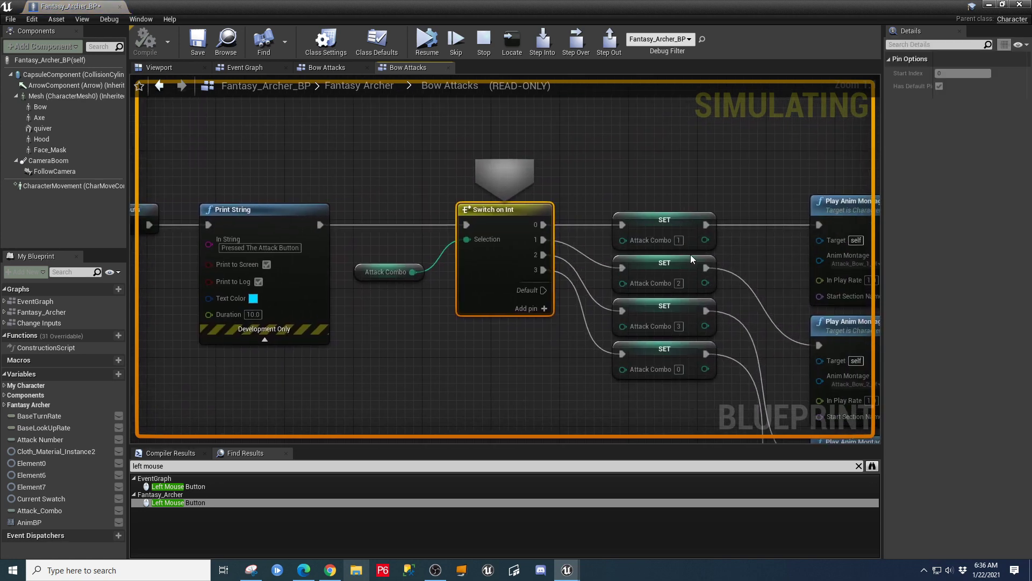
key(F10)
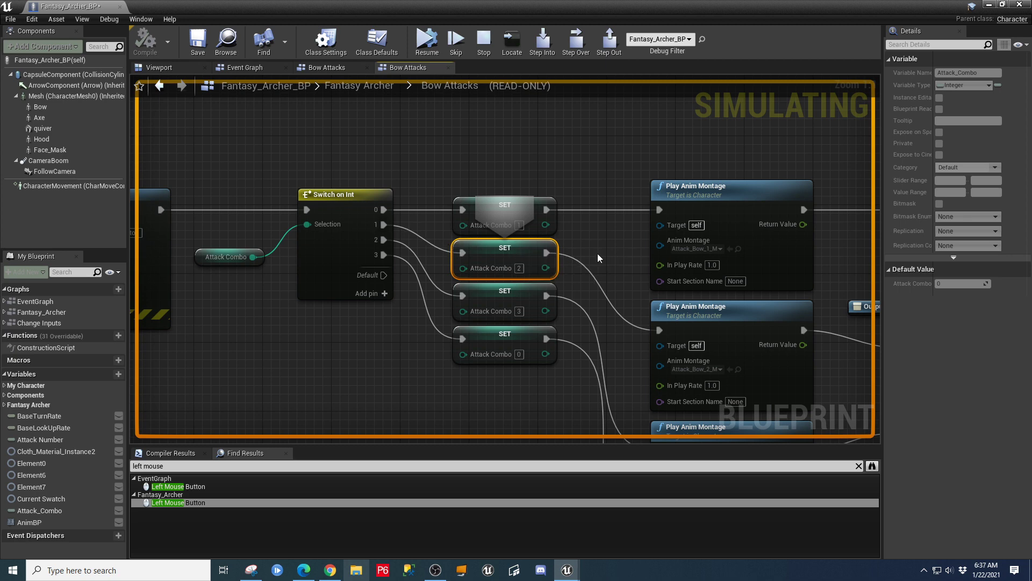
key(F10)
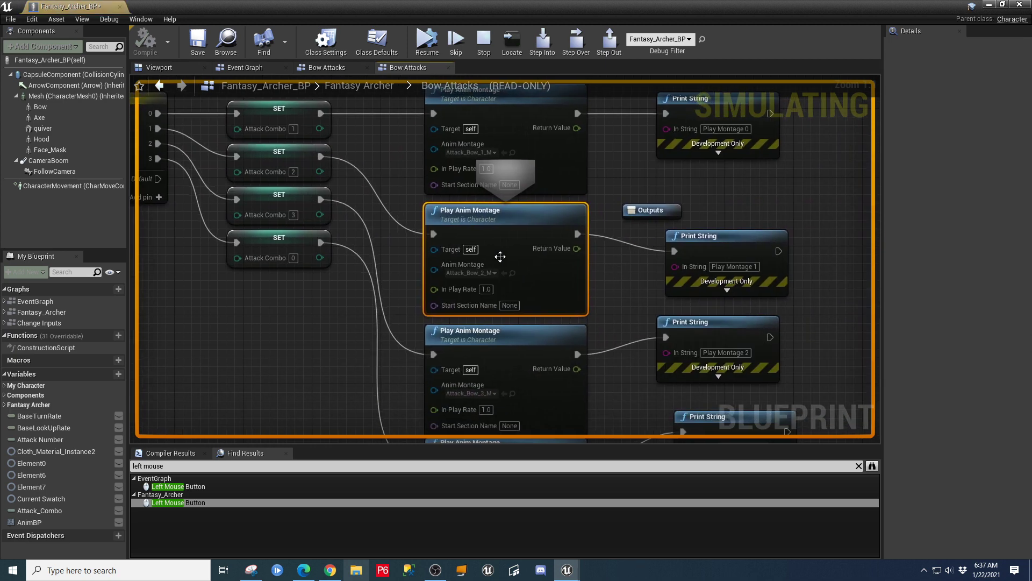
key(F10)
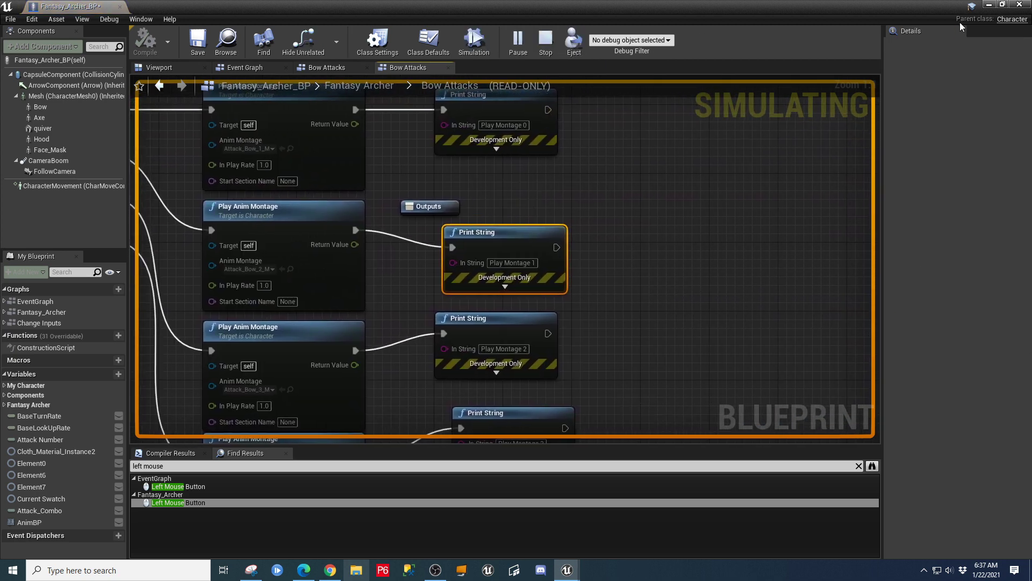
Step: Trigger a third bow attack and step over its nodes through the Play Anim Montage for Attack_Bow_3_M until execution resumes
click(988, 4)
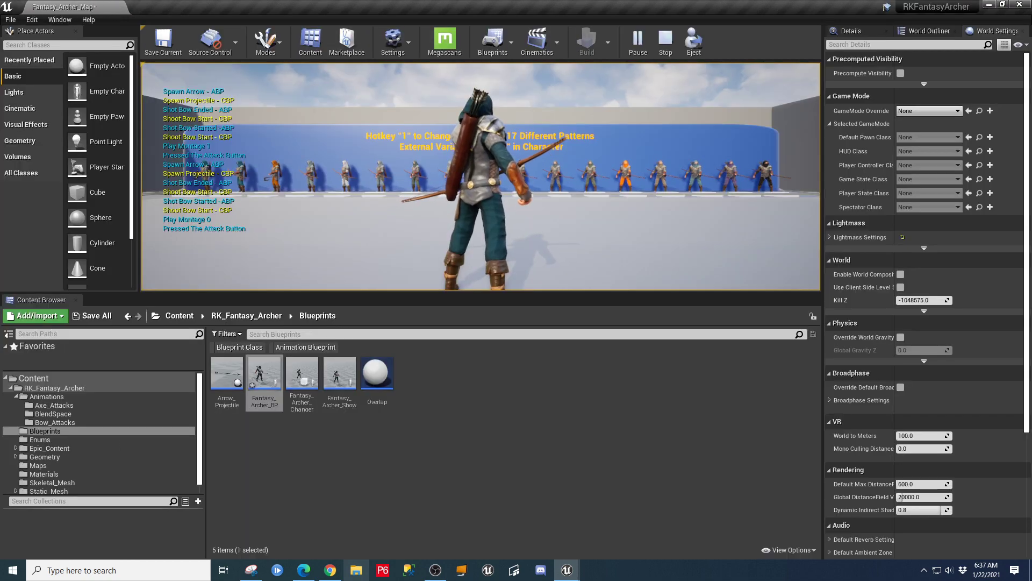
click(412, 146)
key(F10)
key(F10)
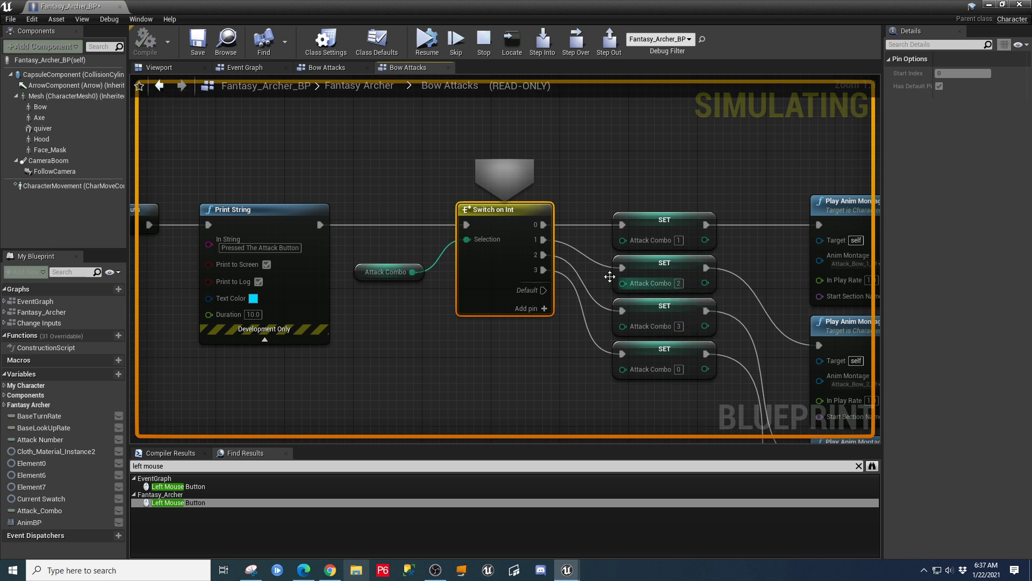
key(F10)
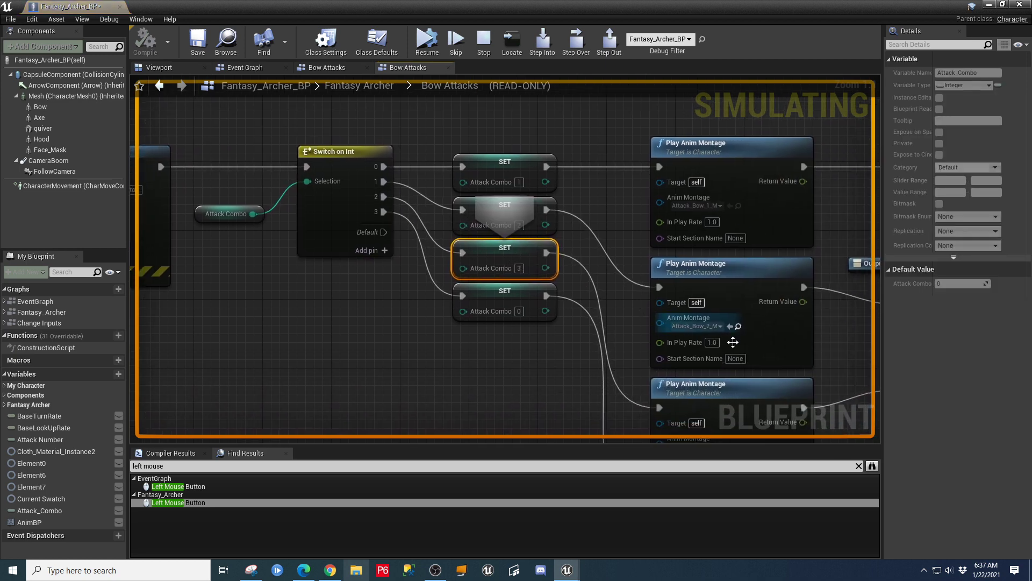
key(F10)
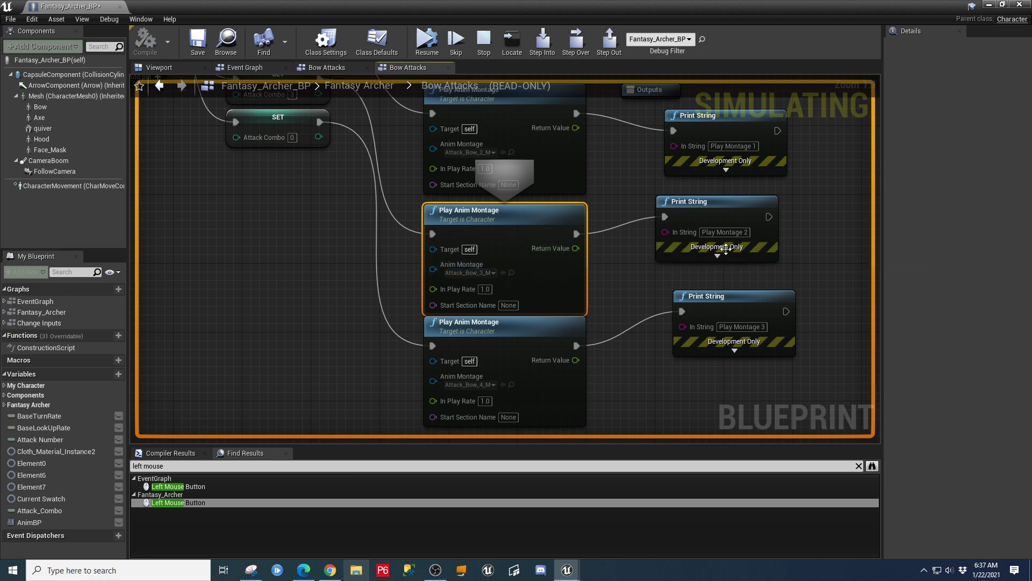
key(F10)
key(F10)
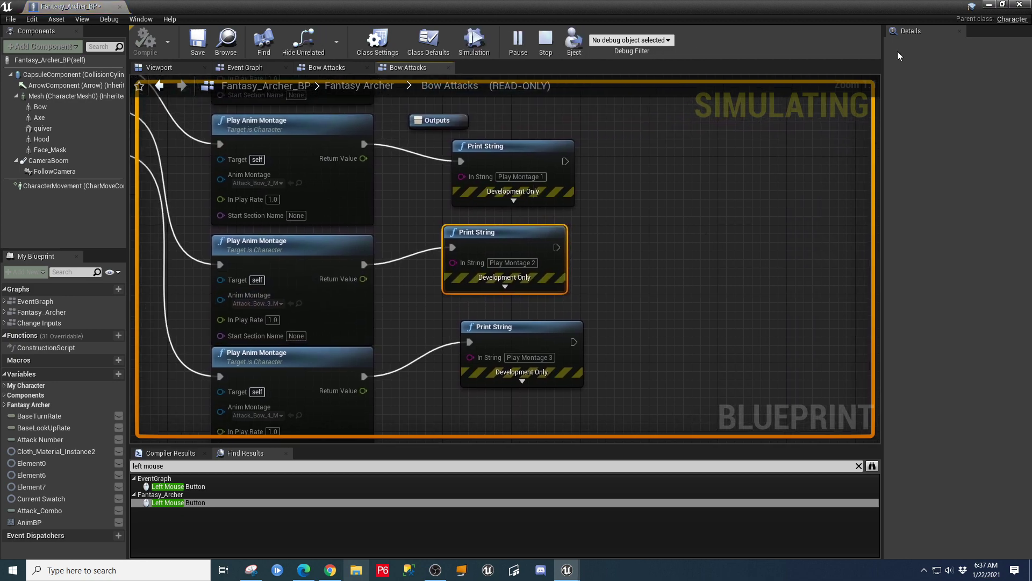
Step: Trigger a fourth bow attack and step over its nodes through the Play Anim Montage for Attack_Bow_4_M until execution resumes
click(988, 5)
click(611, 150)
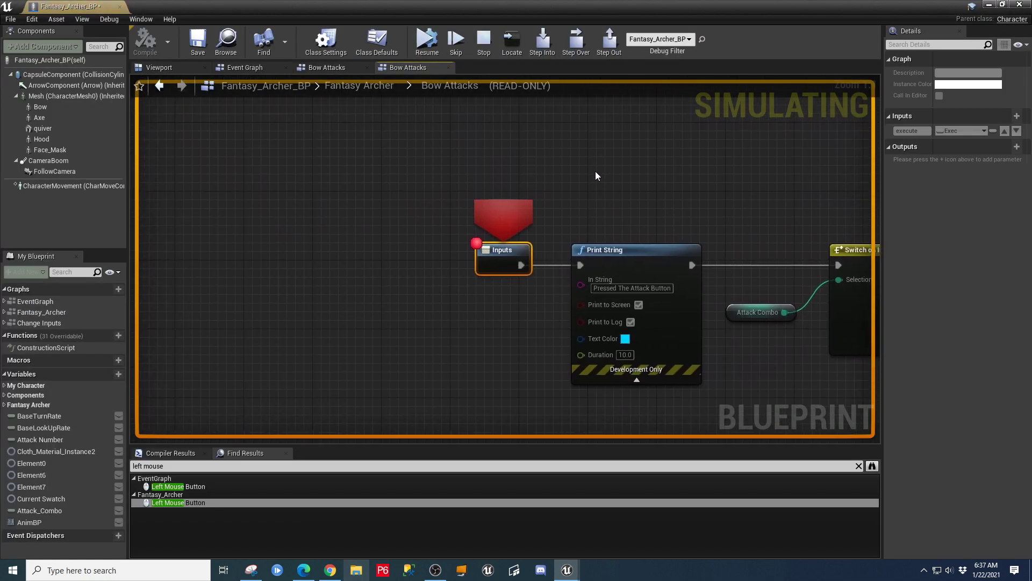
key(F10)
key(F10)
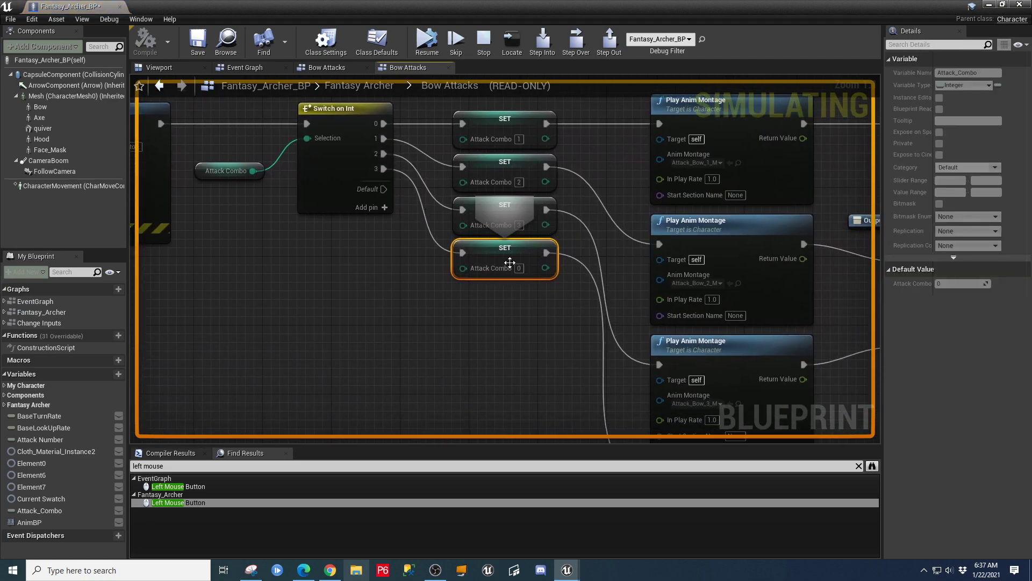
key(F10)
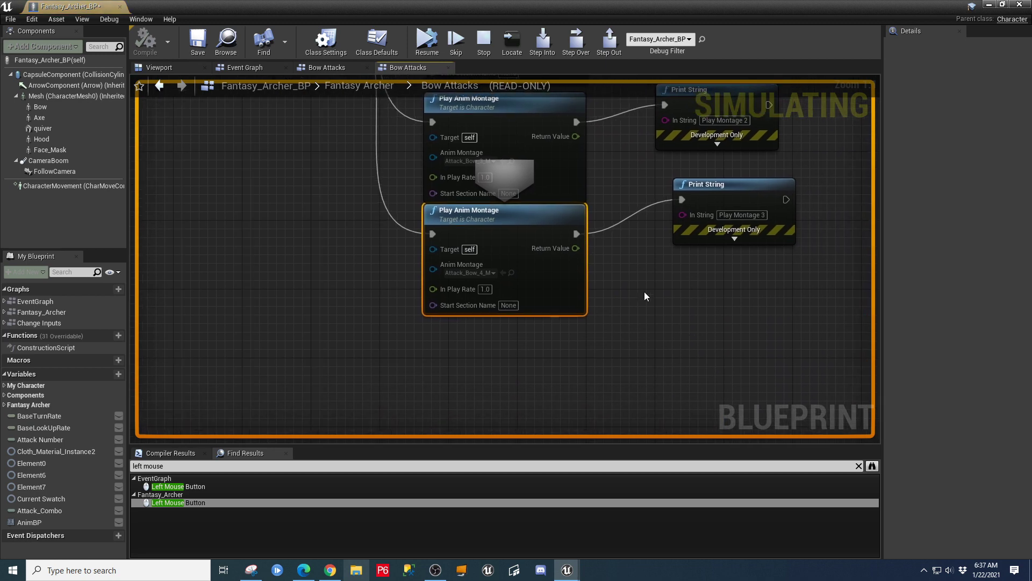
key(F10)
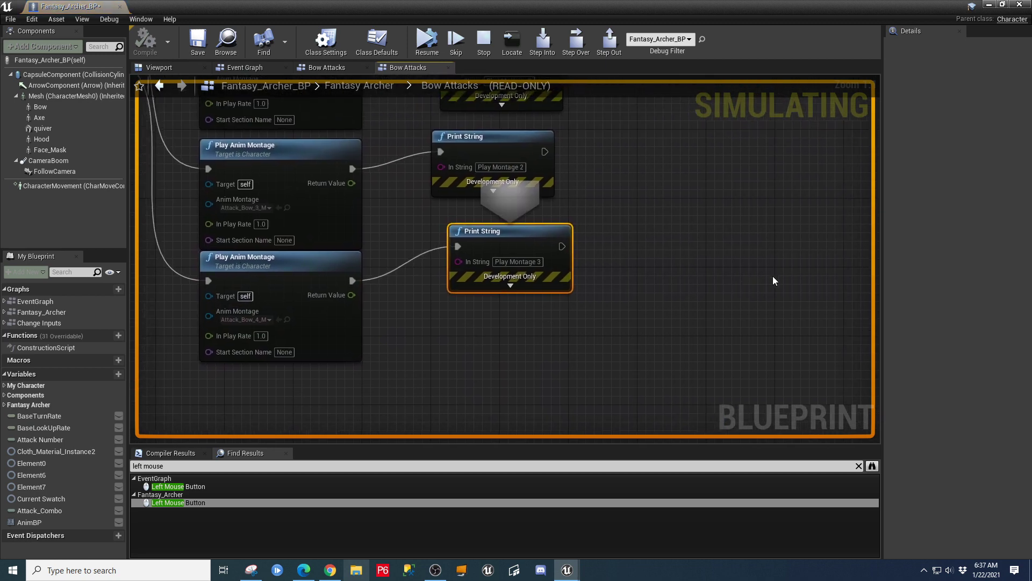
key(F10)
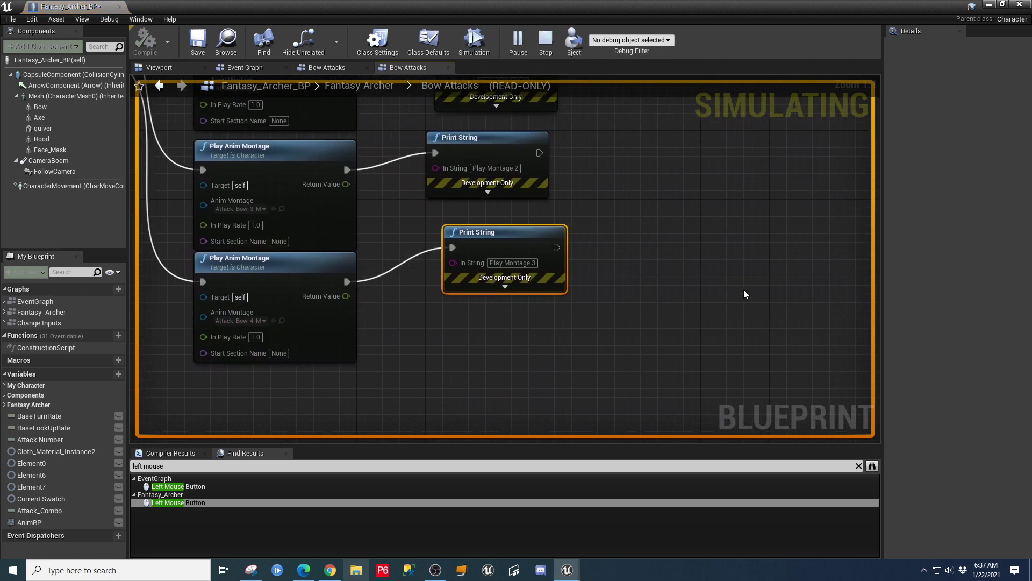
Step: Trigger a fifth bow attack, step over to the Set Attack Combo node, examine the whole Bow Attacks graph and stop the game
click(988, 6)
click(586, 205)
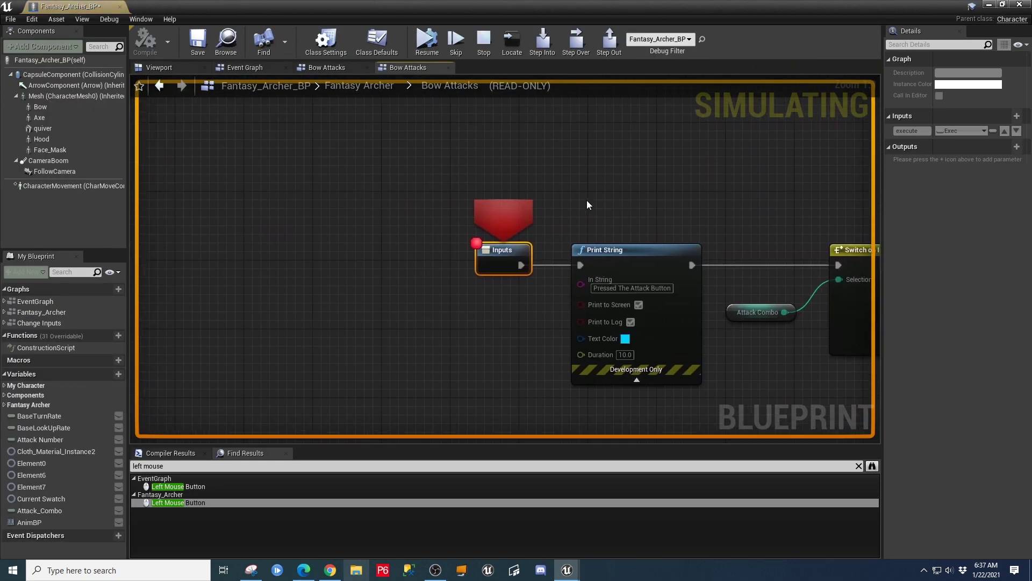
key(F10)
key(F10)
key(F10)
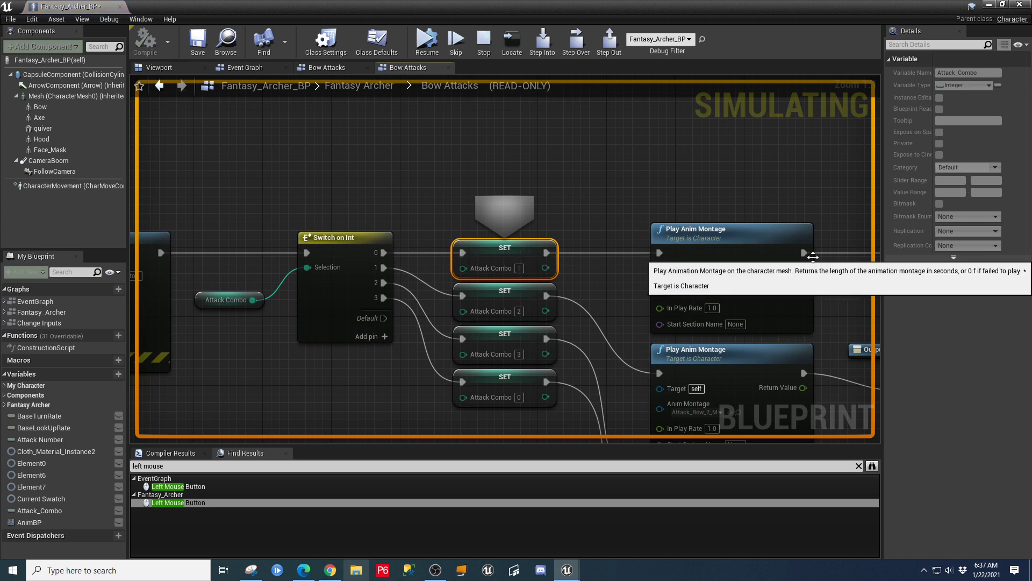
scroll(604, 203, down, 1)
right_drag(488, 399, 473, 311)
scroll(555, 327, down, 1)
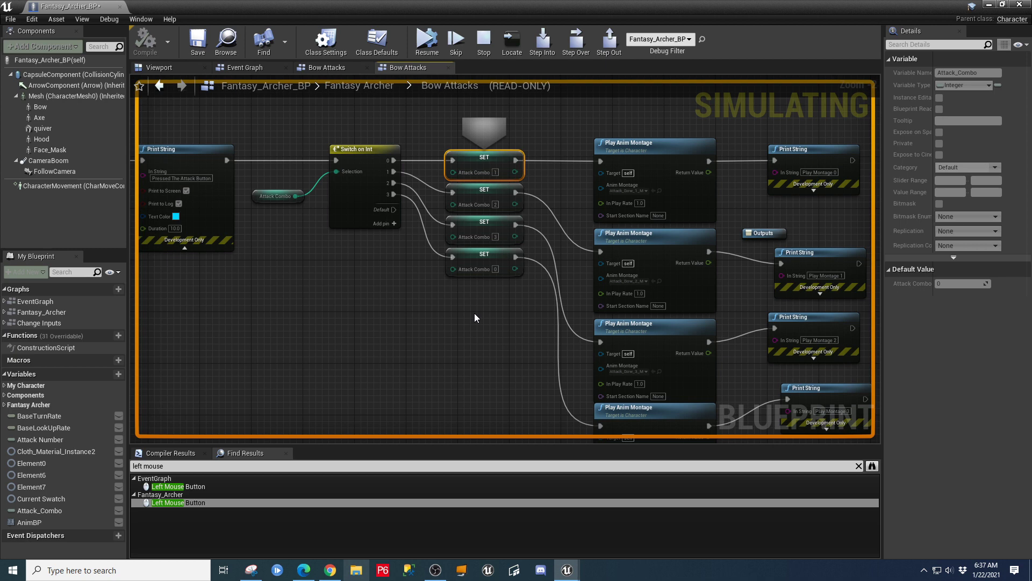
scroll(315, 269, down, 1)
right_drag(316, 269, 559, 299)
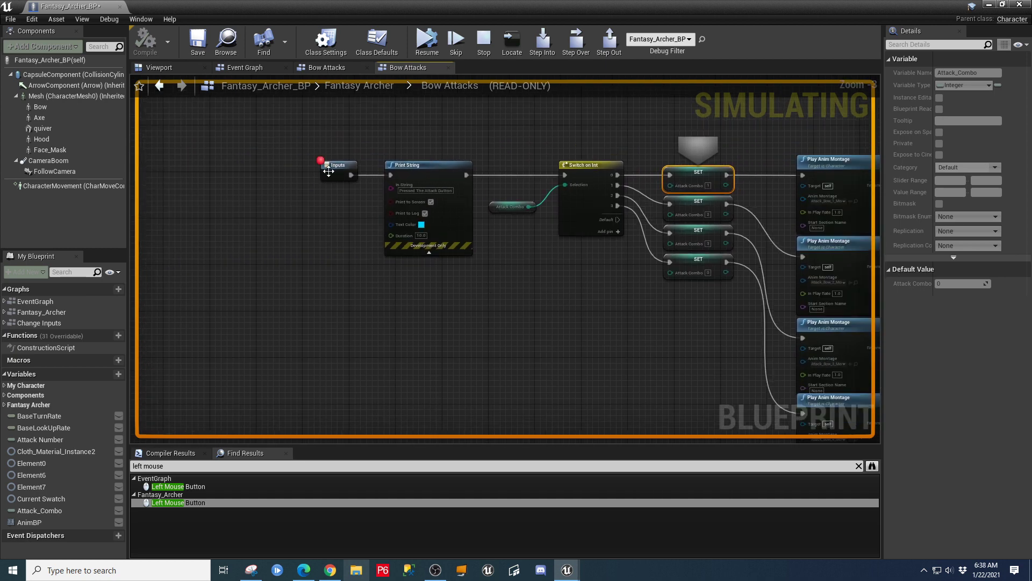
click(483, 39)
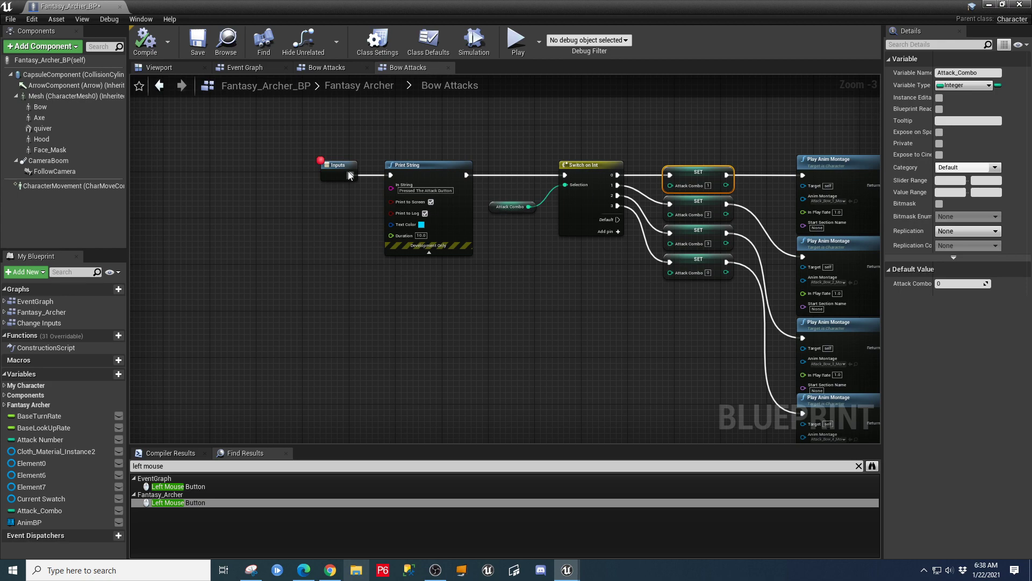
Step: Go from the Inputs node to the parent Fantasy Archer graph and reopen the Bow Attacks collapsed graph
scroll(383, 276, up, 2)
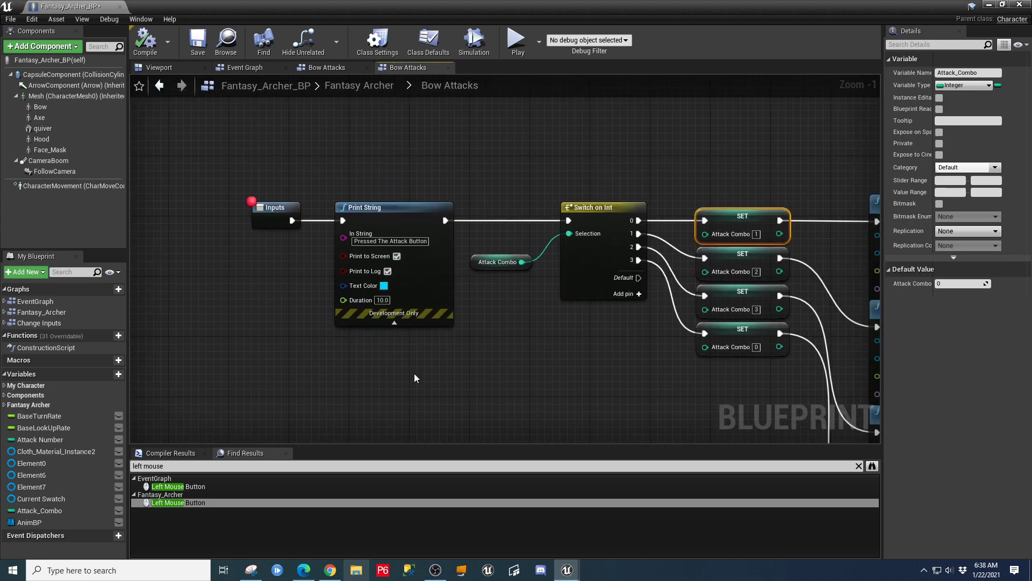
scroll(414, 378, up, 1)
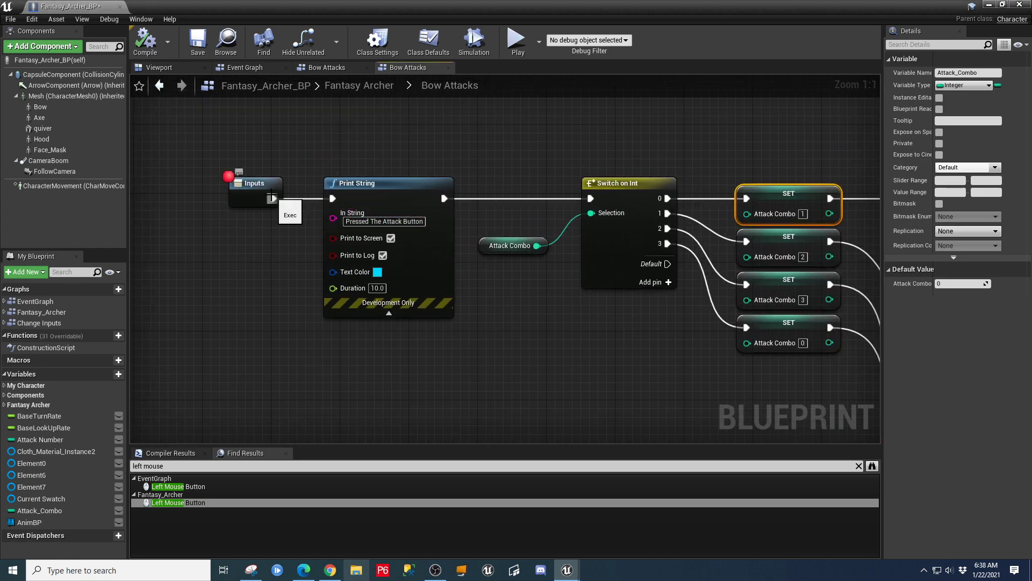
double_click(272, 199)
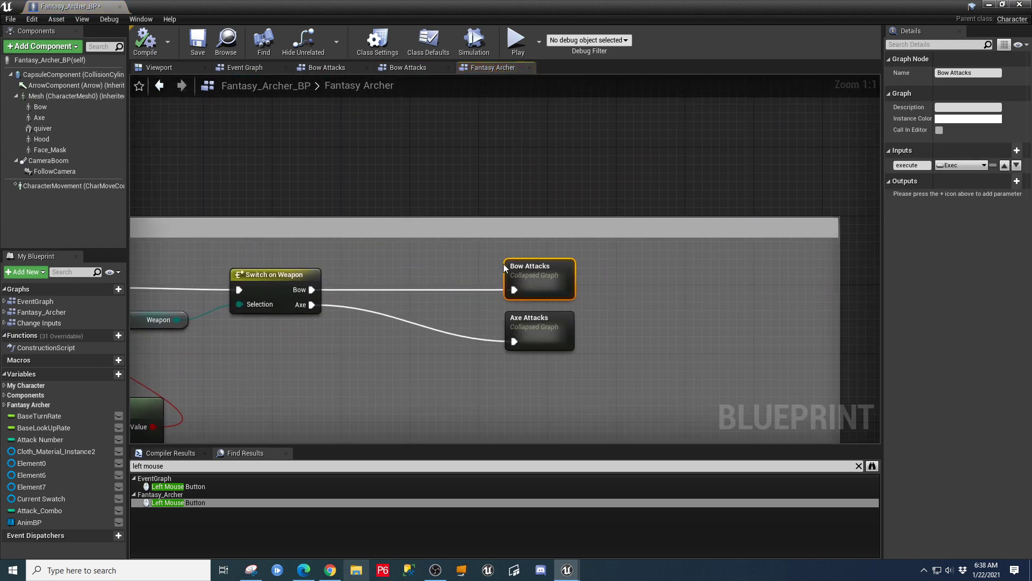
double_click(528, 272)
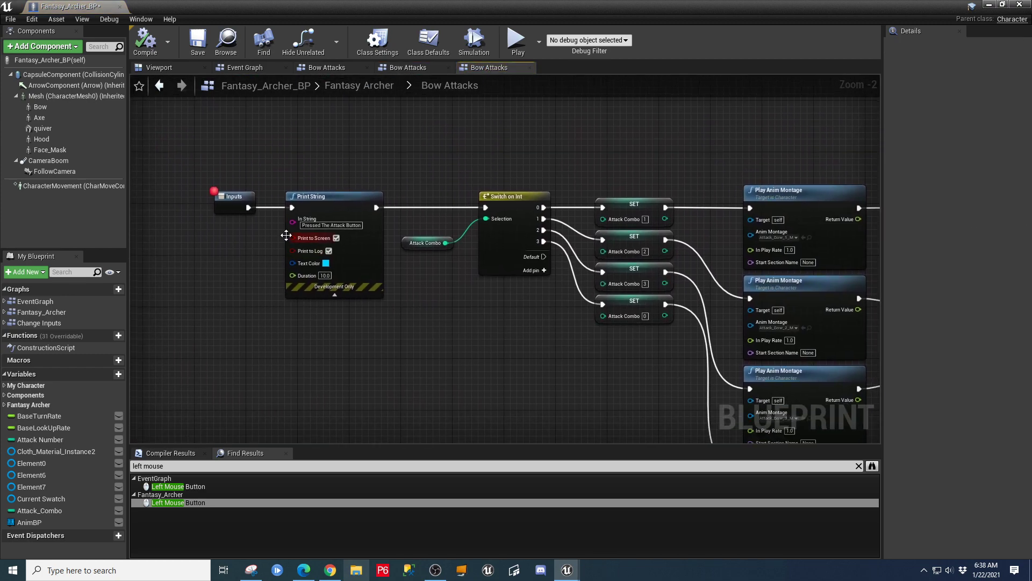
Step: Connect Inputs directly to Switch on Int, move the "Pressed The Attack Button" Print String below and break its remaining output link
drag(249, 207, 485, 210)
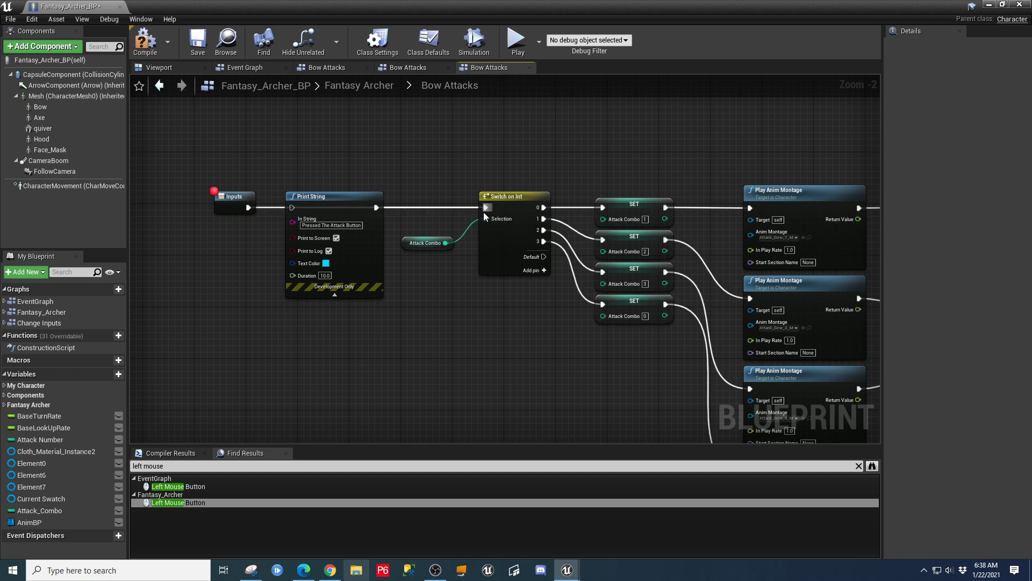
drag(317, 198, 278, 294)
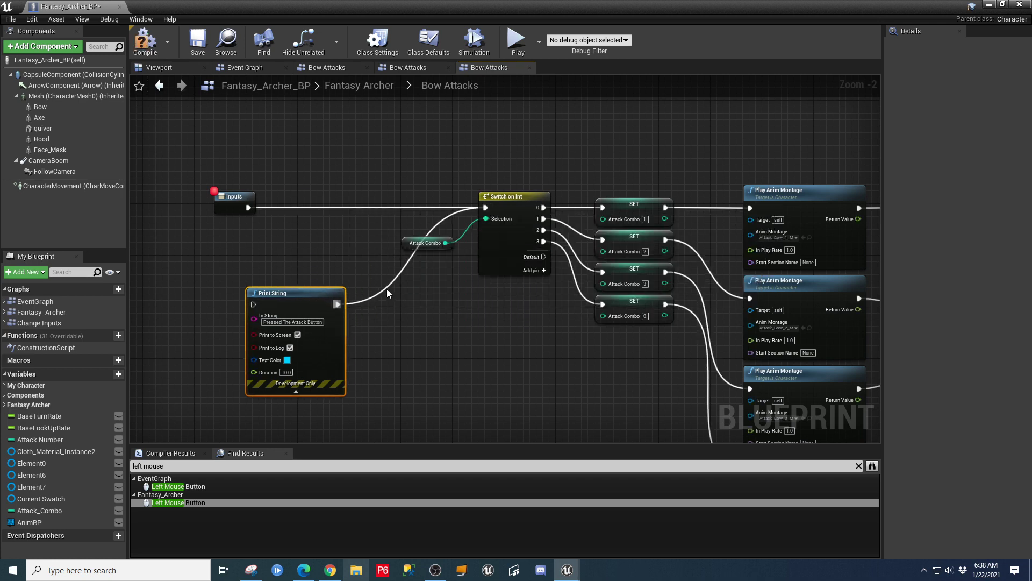
alt+click(386, 291)
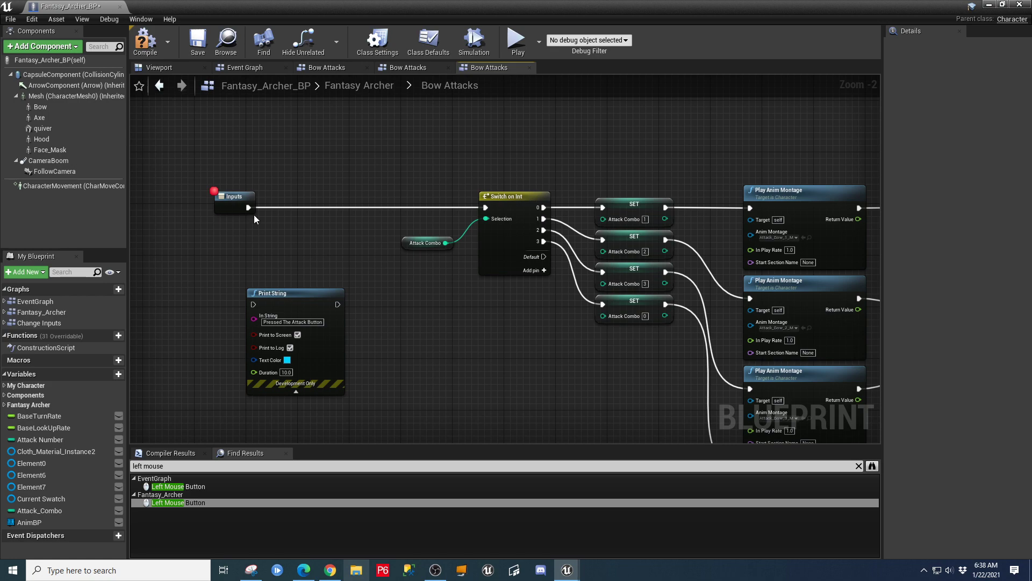
Step: Insert a new Print String node between Inputs and Switch on Int, and move the disconnected Print String farther aside
drag(249, 208, 284, 243)
text(print)
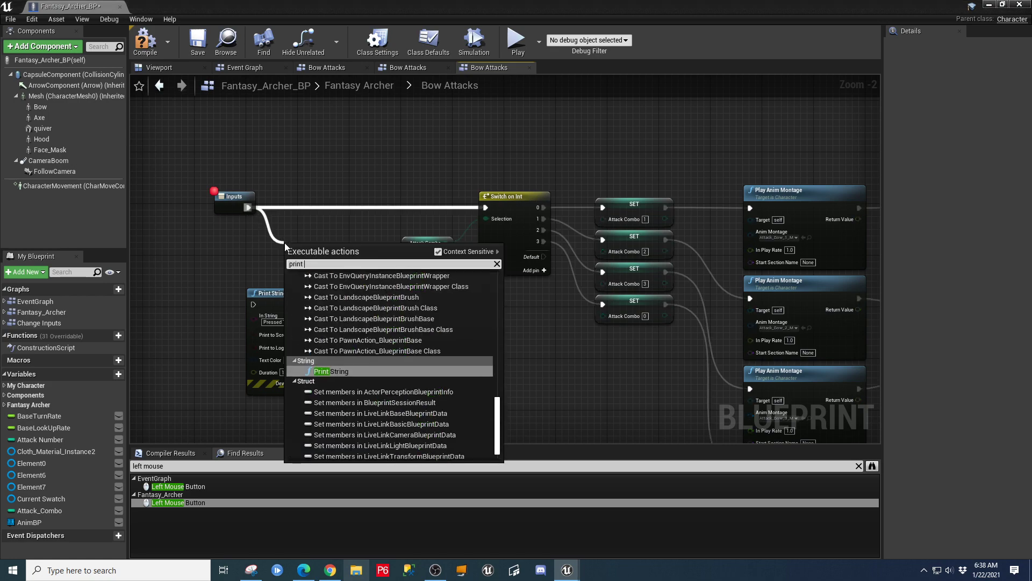
click(340, 370)
drag(315, 251, 347, 201)
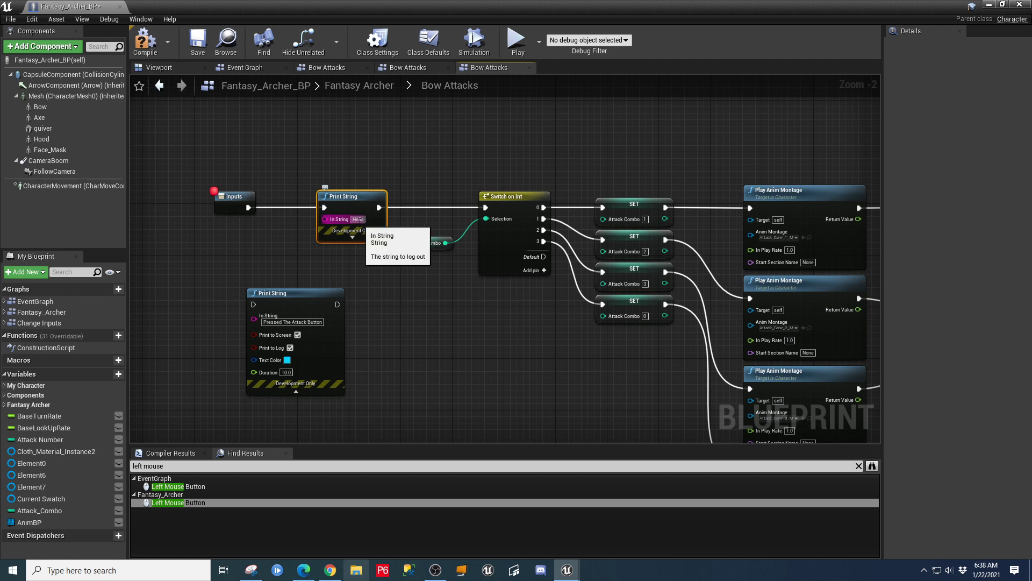
drag(311, 291, 208, 259)
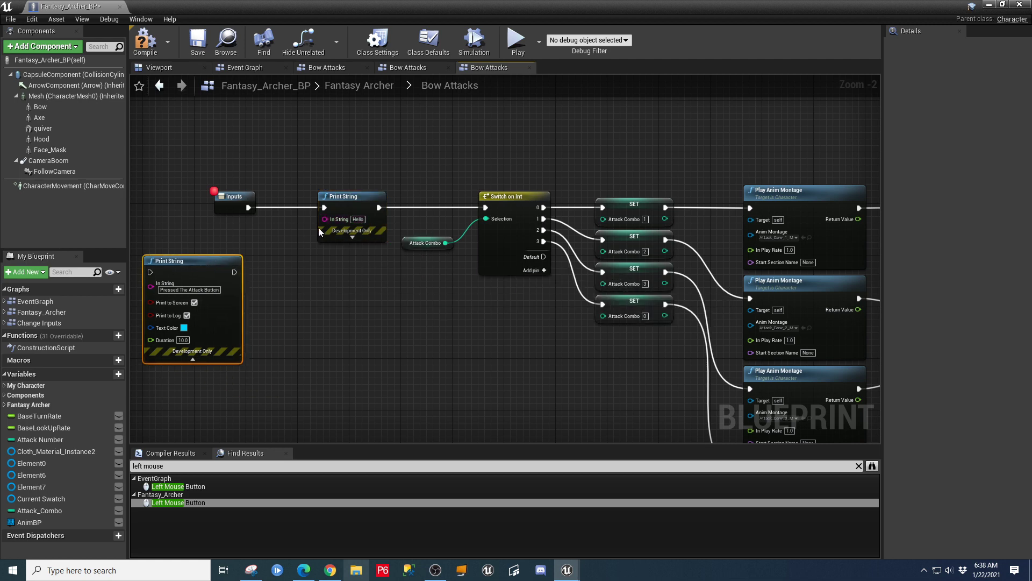
Step: Remove the "Hello" Print String node and its execution wires between Inputs and Switch on Int
click(354, 237)
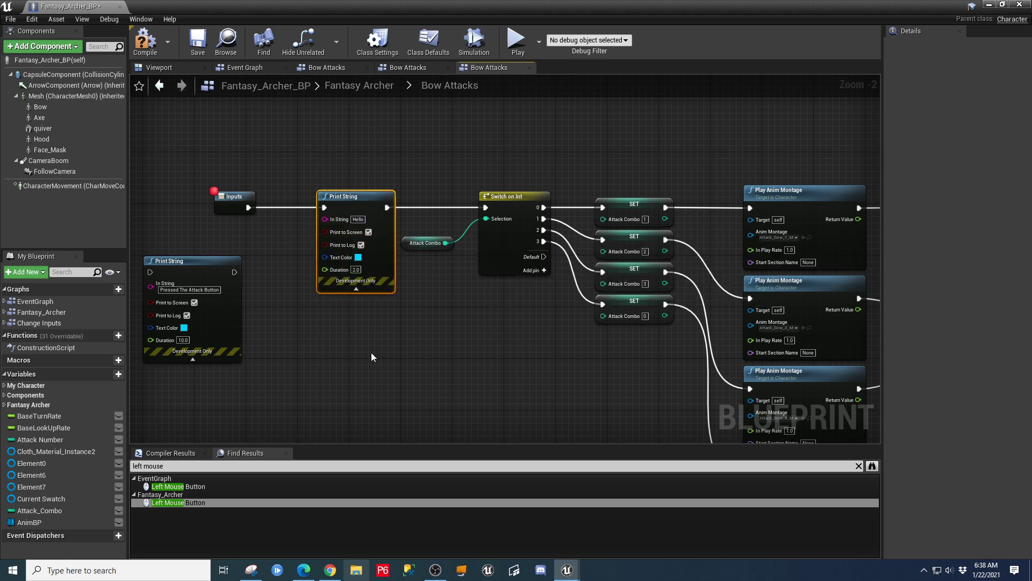
double_click(452, 208)
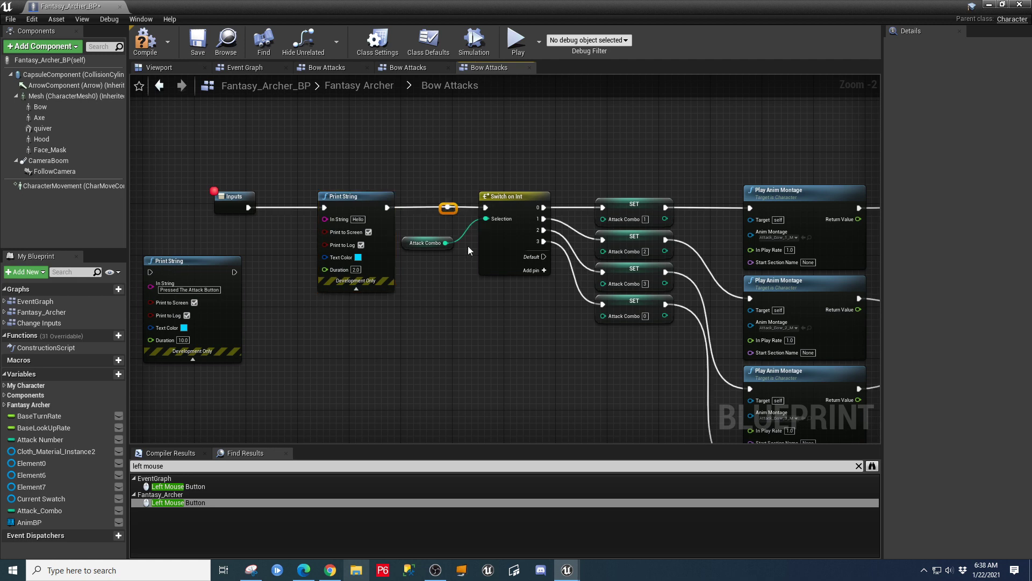
key(Delete)
double_click(293, 208)
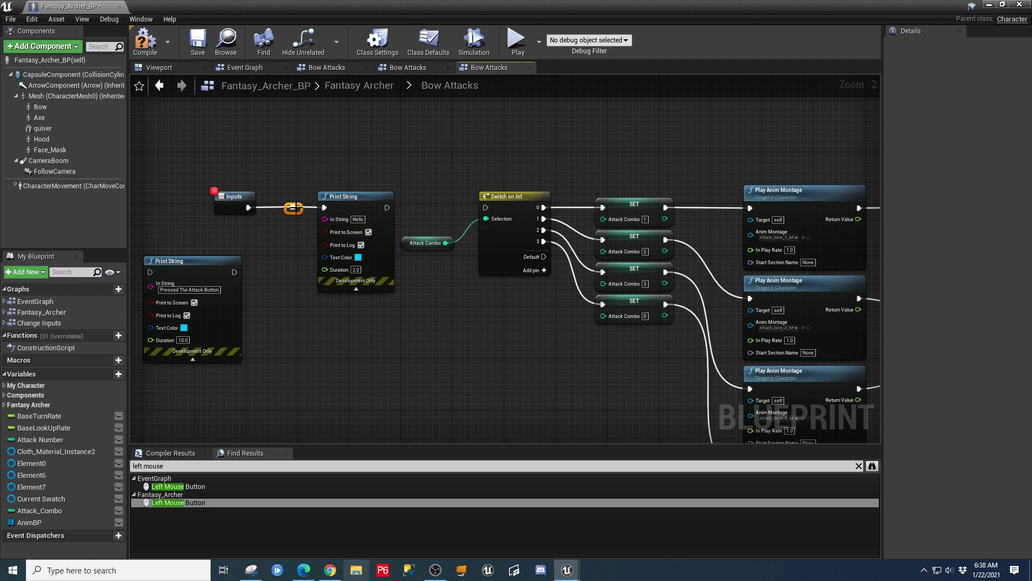
key(Delete)
click(386, 216)
key(Delete)
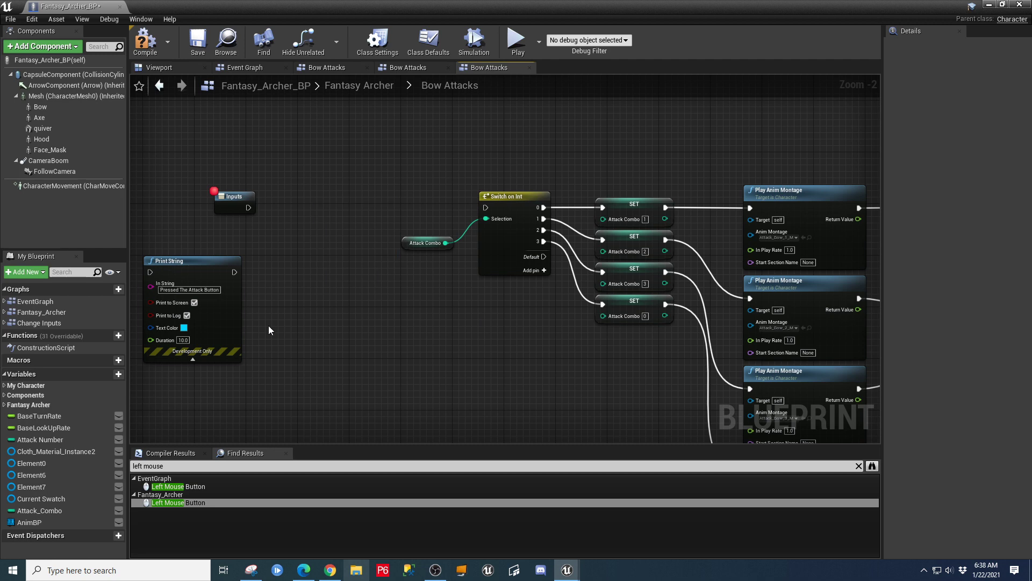
Step: Place the "Pressed The Attack Button" Print String between Inputs and Switch on Int and wire its execution pins to both
drag(197, 265, 350, 199)
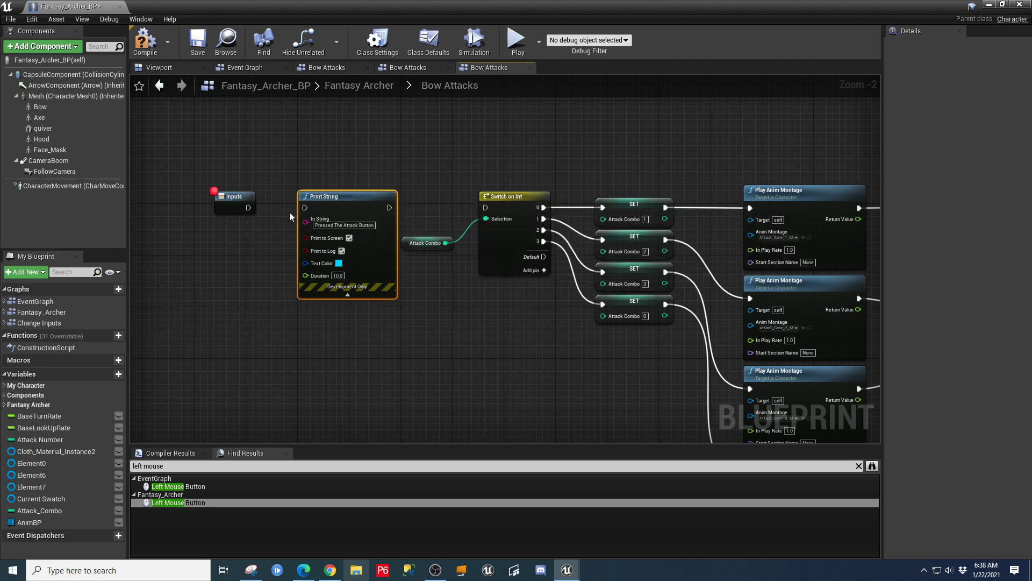
drag(249, 208, 304, 207)
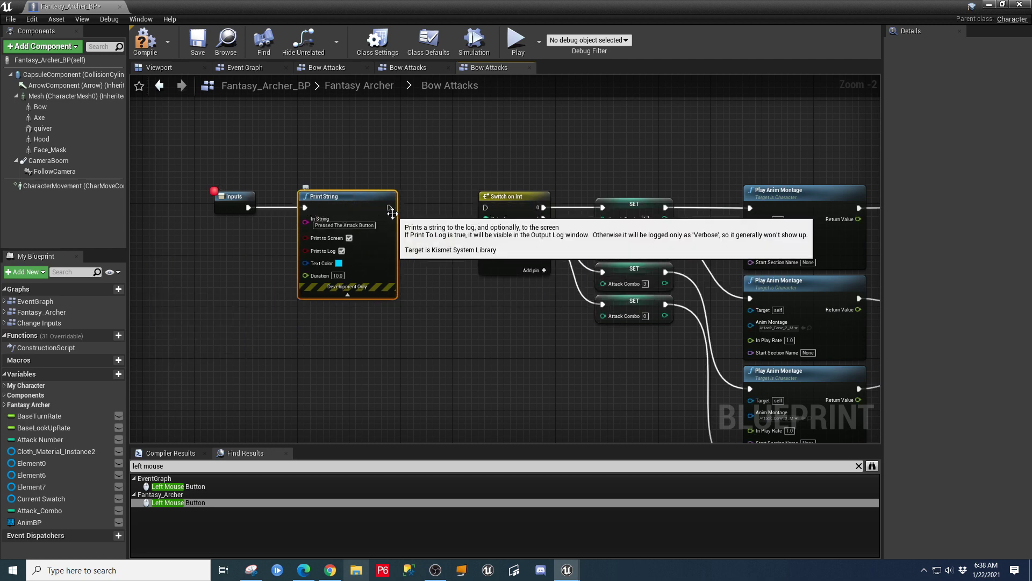
drag(388, 208, 486, 209)
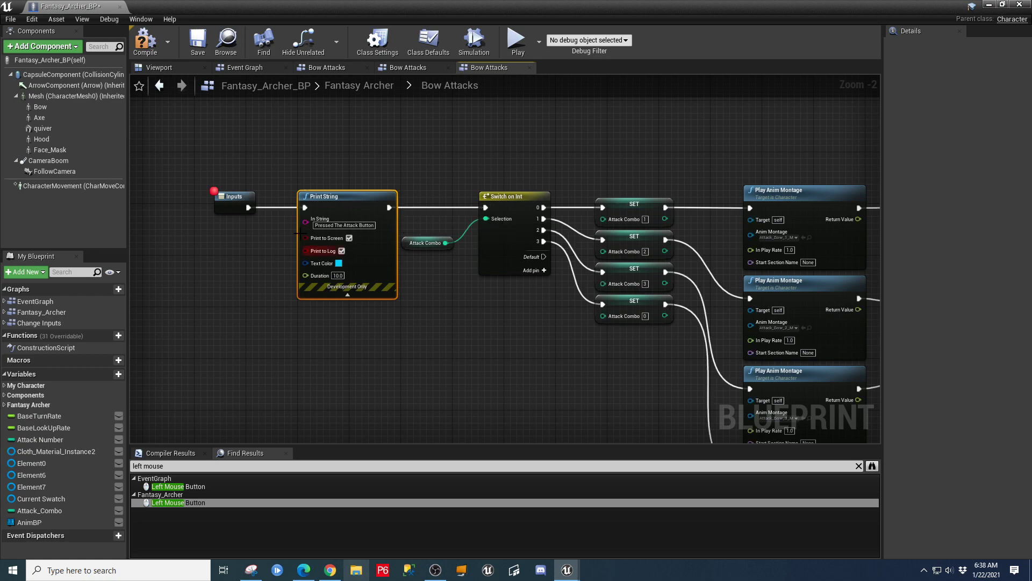
scroll(294, 363, up, 2)
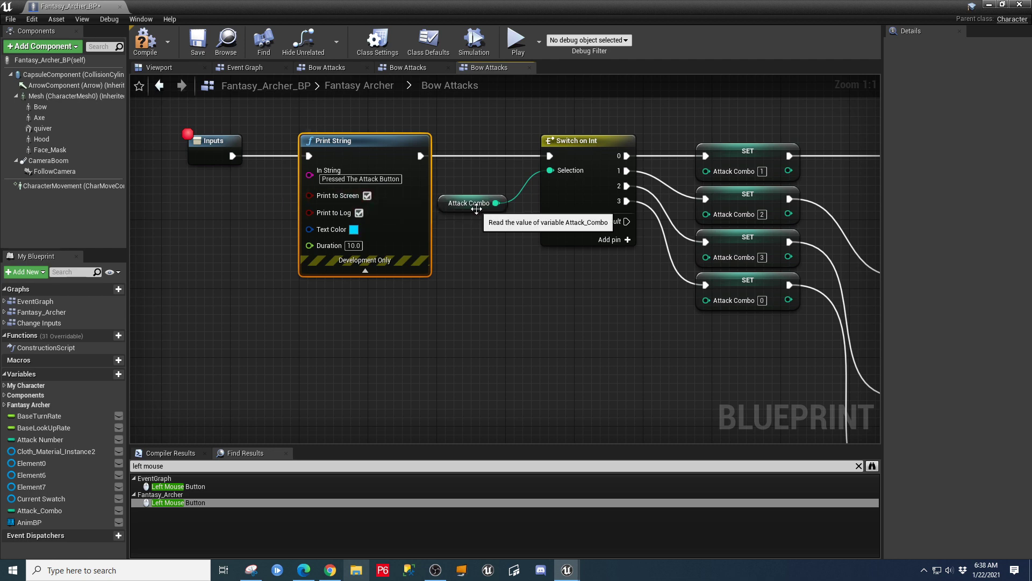
drag(503, 204, 309, 176)
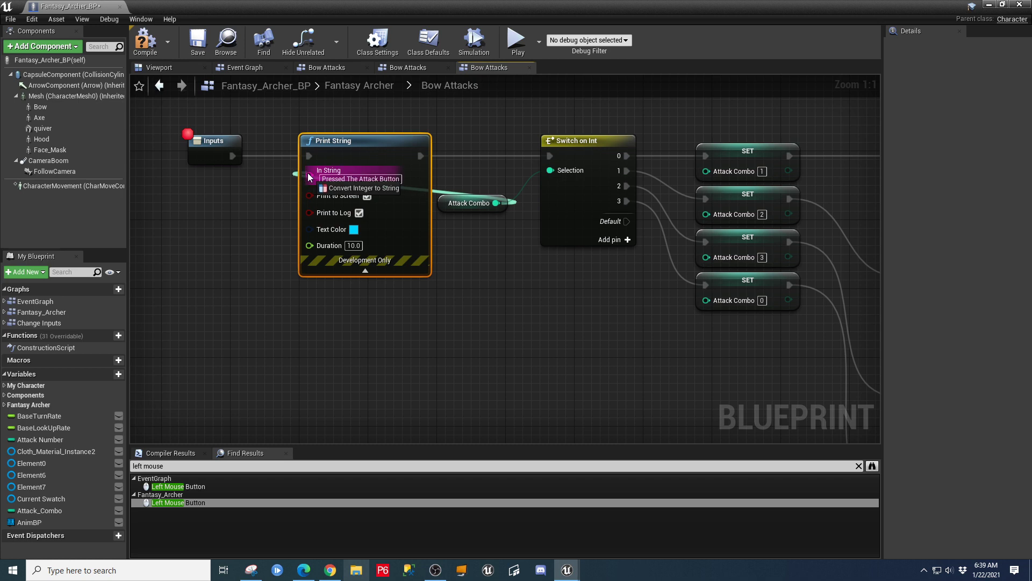
drag(308, 177, 454, 332)
Step: Examine the Attack Combo SET nodes, the Play Anim Montage nodes and the Print String nodes that follow them
click(747, 241)
ctrl+click(748, 281)
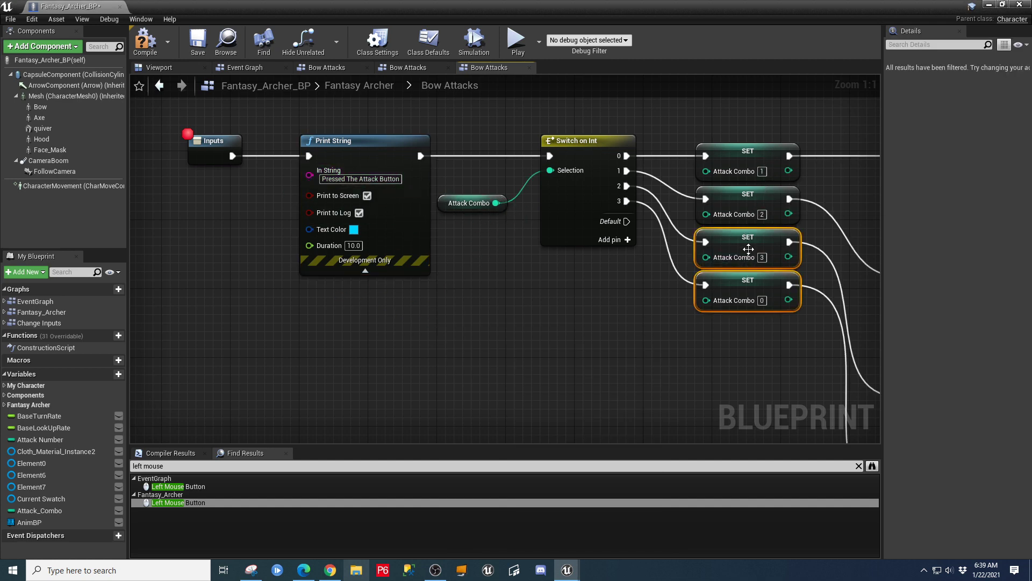
click(747, 172)
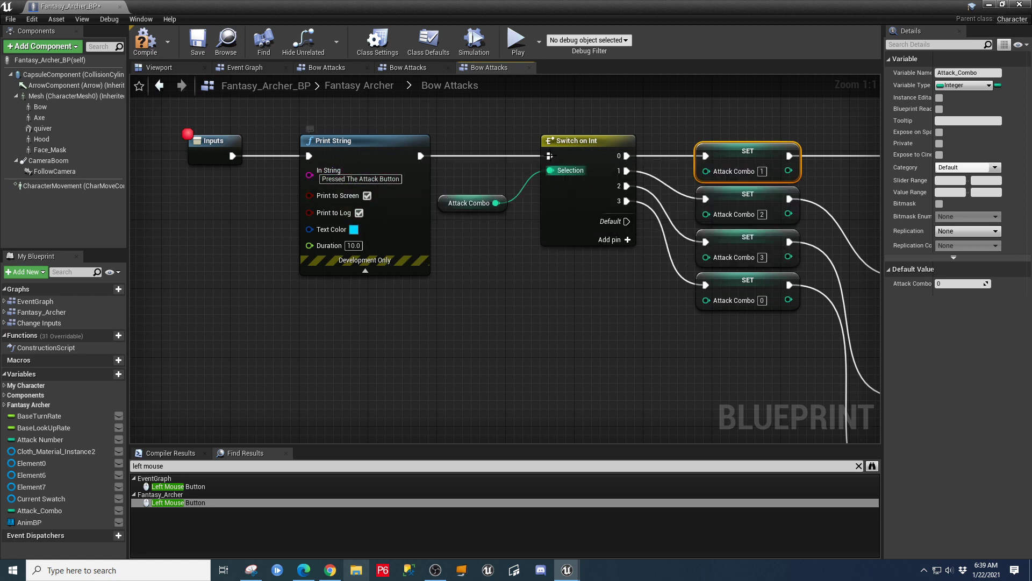
right_drag(744, 339, 245, 377)
right_drag(505, 200, 338, 176)
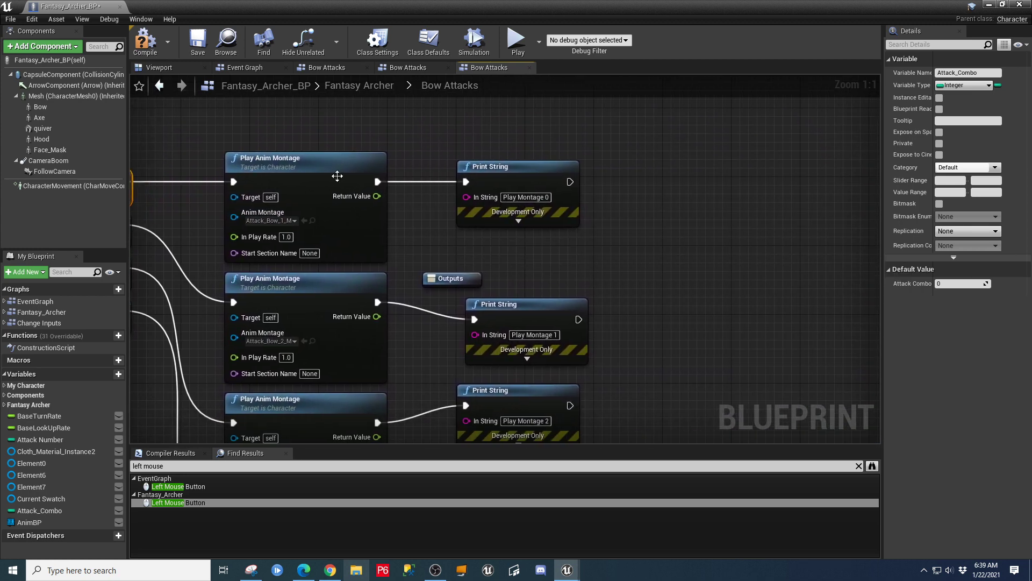
click(518, 222)
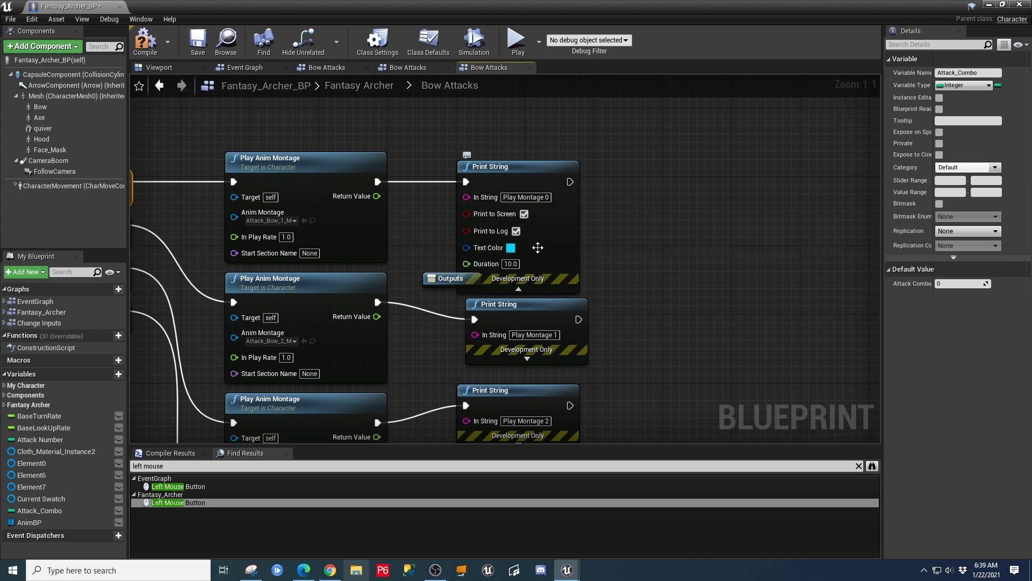
click(519, 290)
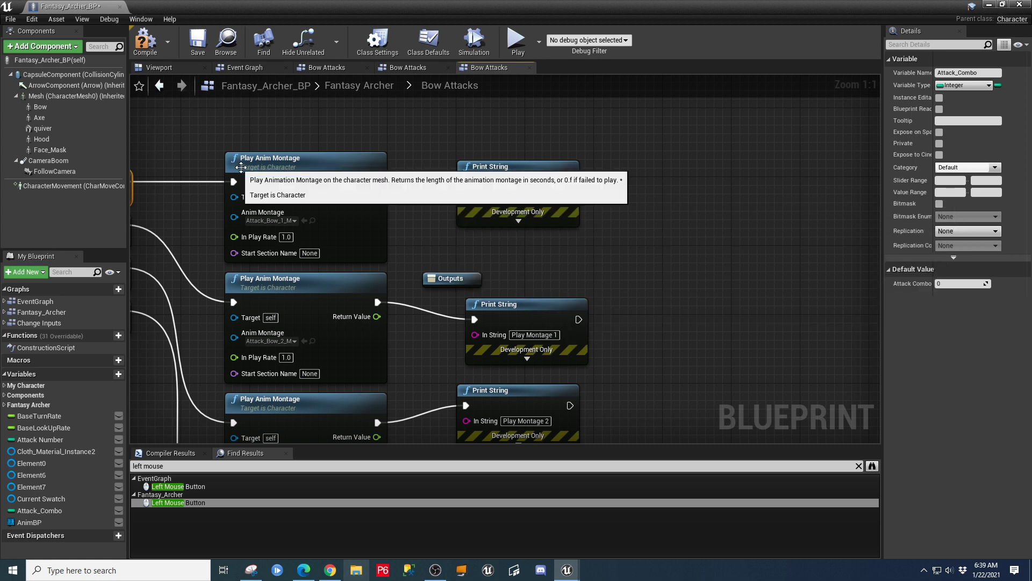
right_drag(453, 186, 580, 172)
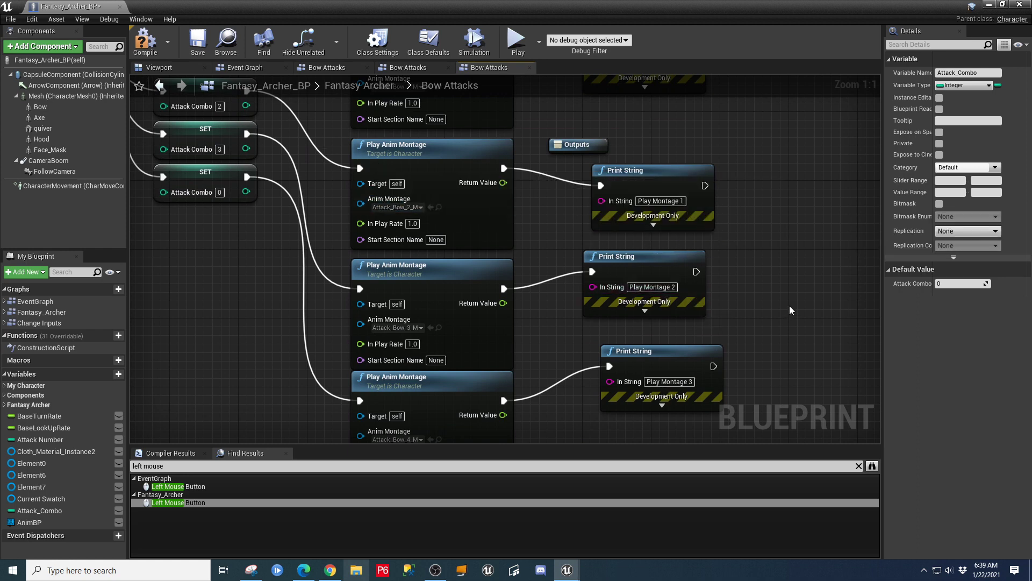
scroll(789, 305, down, 1)
right_drag(789, 299, 768, 356)
scroll(768, 356, down, 1)
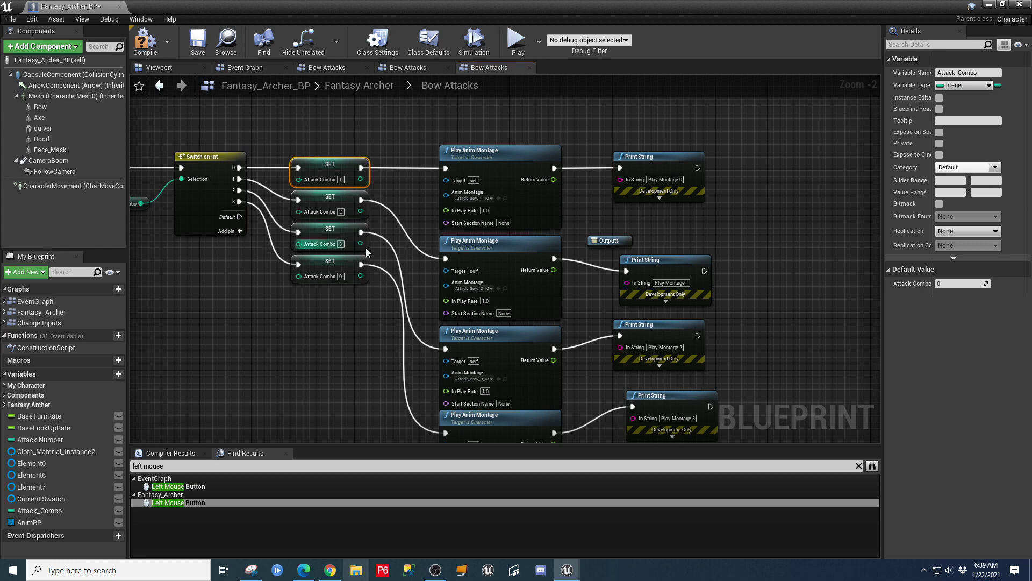
Step: Move the Outputs node beyond the montage Print String nodes and close the Fantasy_Archer_BP blueprint
right_drag(629, 238, 564, 194)
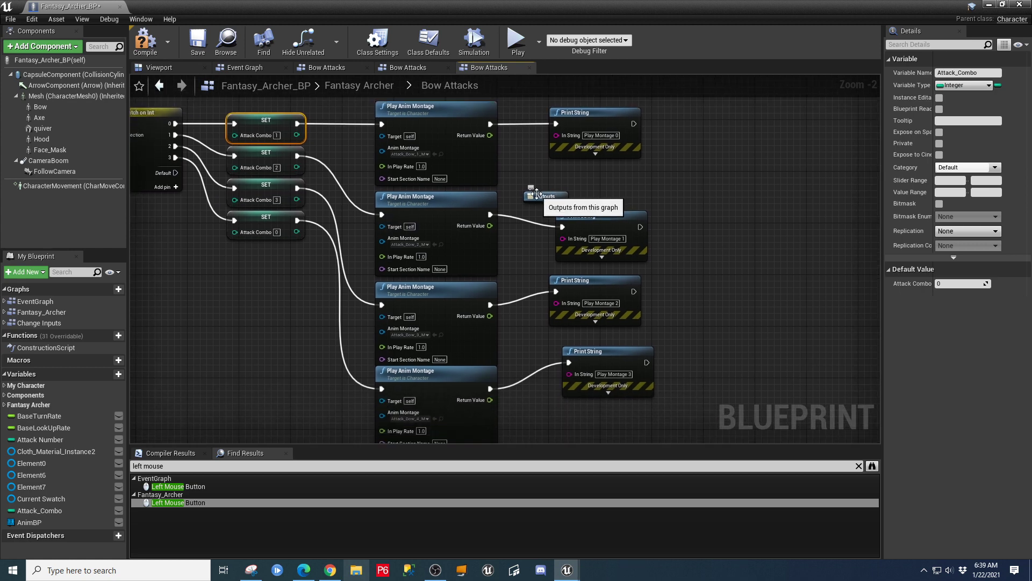
drag(541, 198, 682, 211)
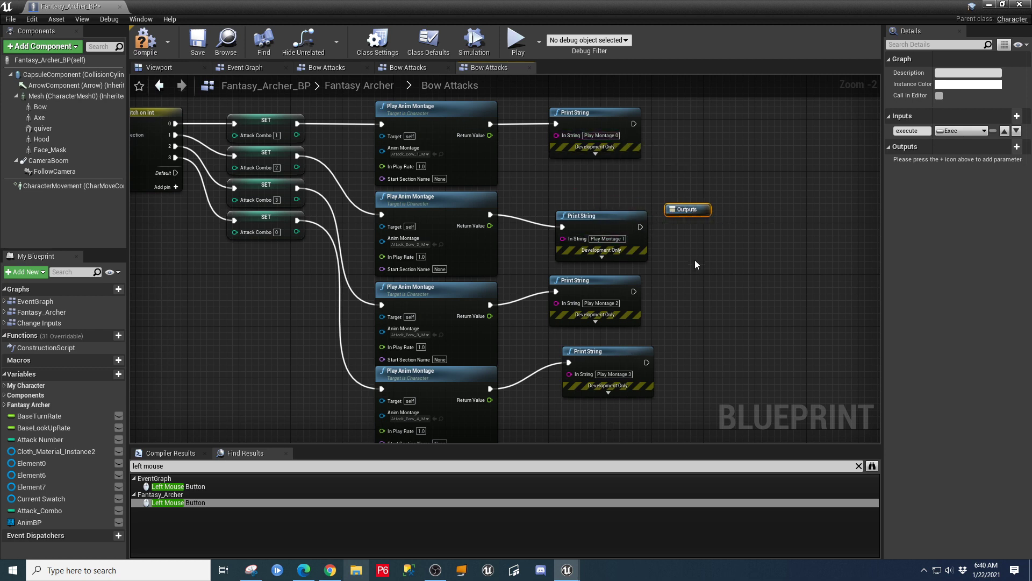
click(119, 6)
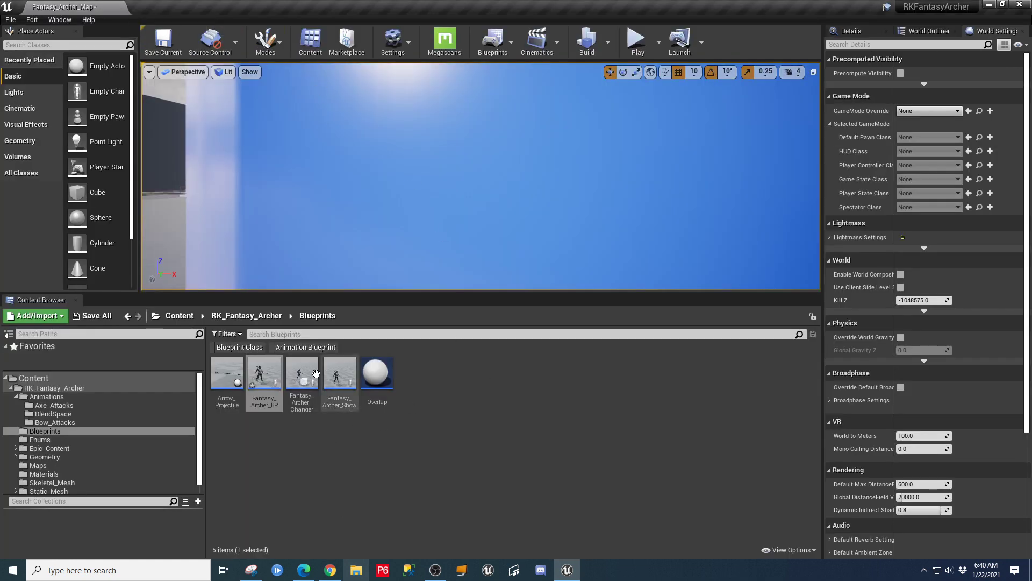
Step: Filter the Content Browser to Animation Blueprints and open Fantasy_Archer_AnimBP from the RK_Fantasy_Archer folder
click(307, 348)
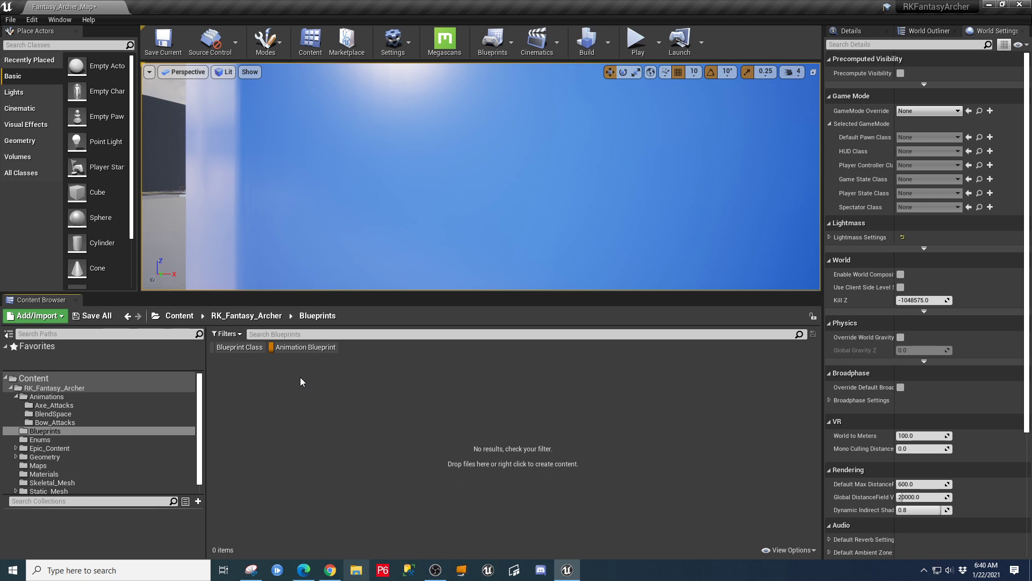
click(105, 390)
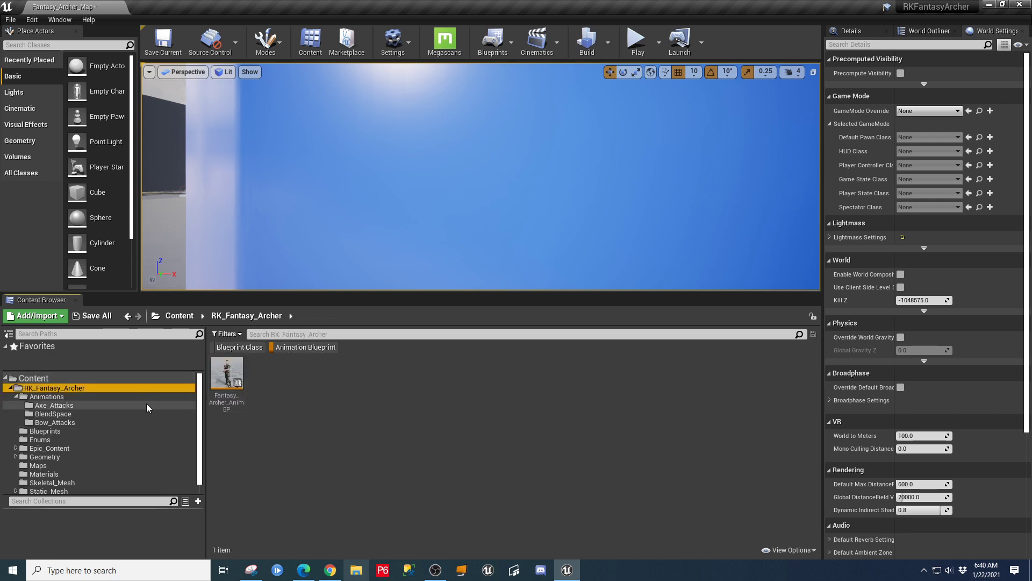
click(54, 405)
click(53, 413)
click(56, 423)
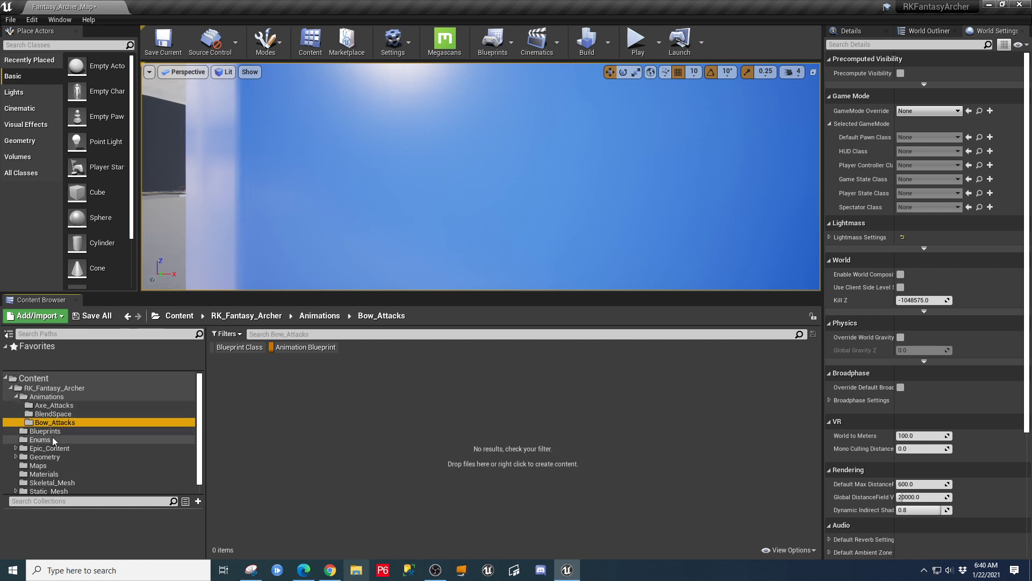
click(53, 438)
click(56, 415)
click(57, 423)
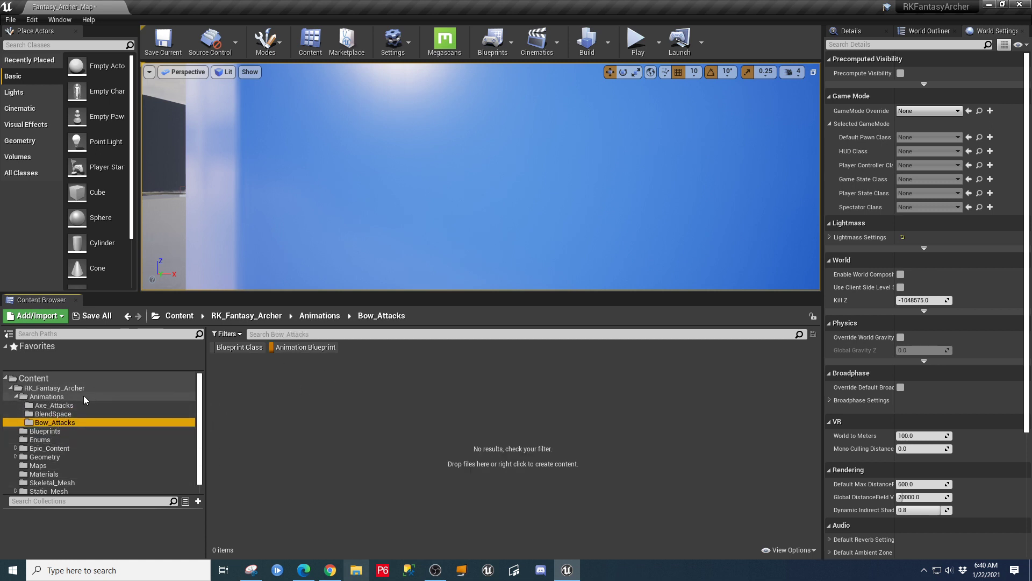
click(58, 389)
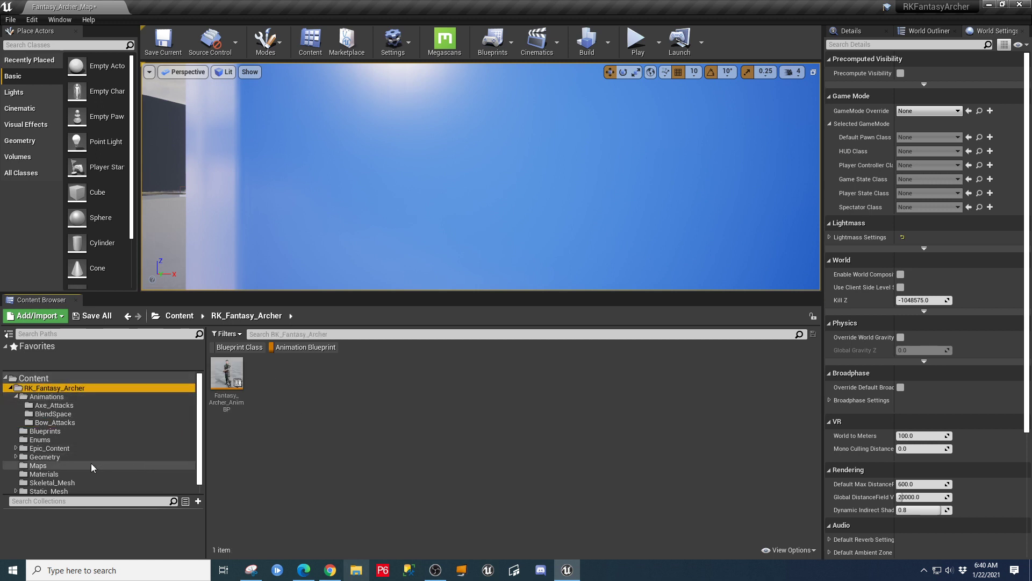
double_click(227, 379)
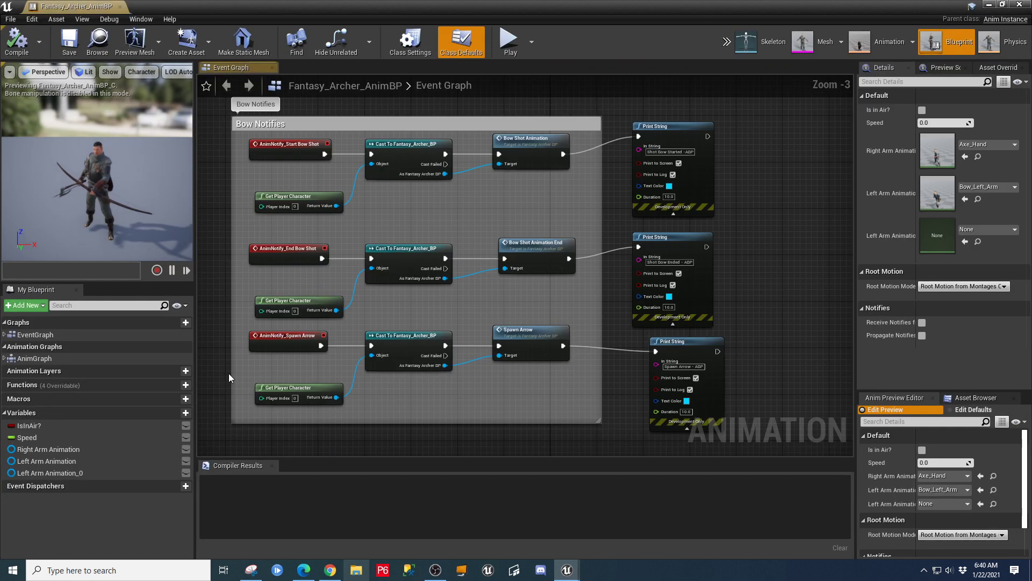
Step: Review the Bow Notifies chains with their Print String nodes and open the definition of the Spawn Arrow event
scroll(751, 314, down, 2)
scroll(751, 314, up, 2)
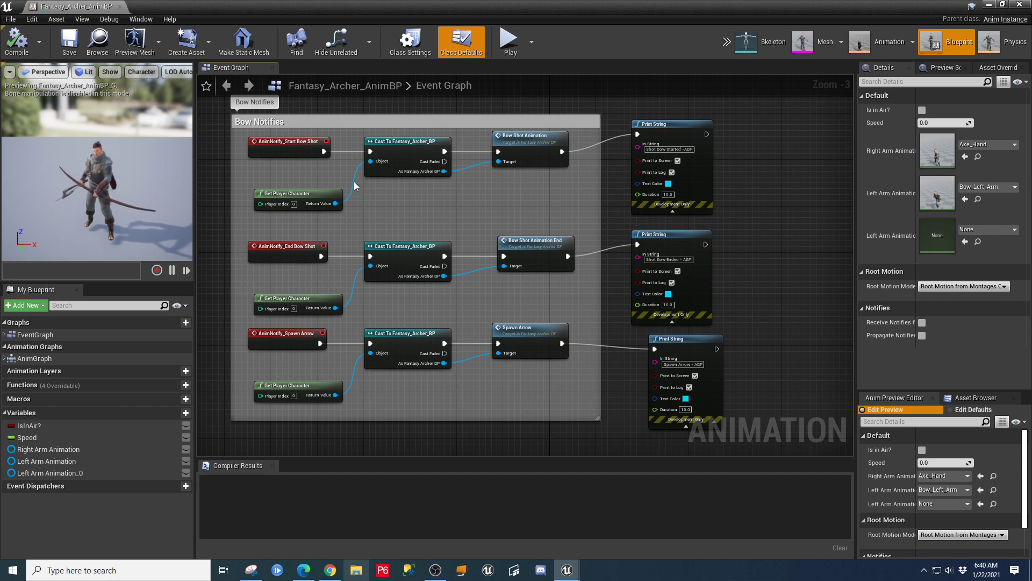
scroll(531, 182, up, 2)
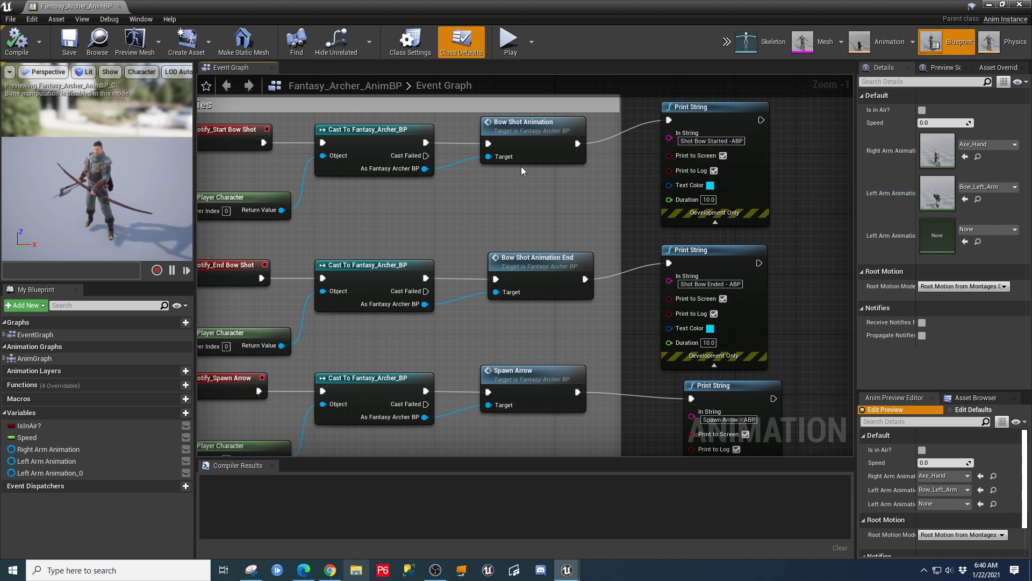
right_drag(504, 192, 543, 198)
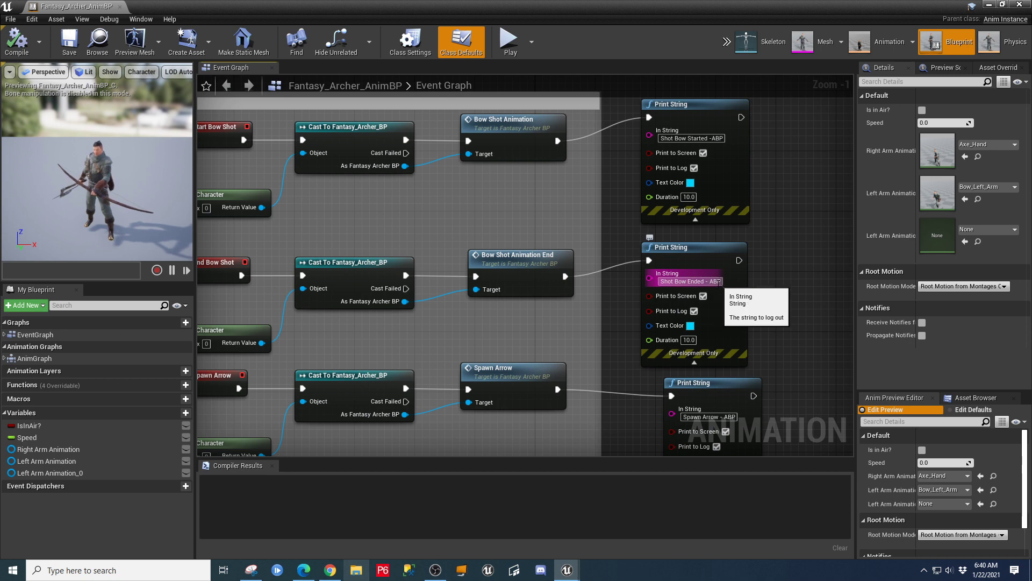
right_drag(780, 348, 786, 225)
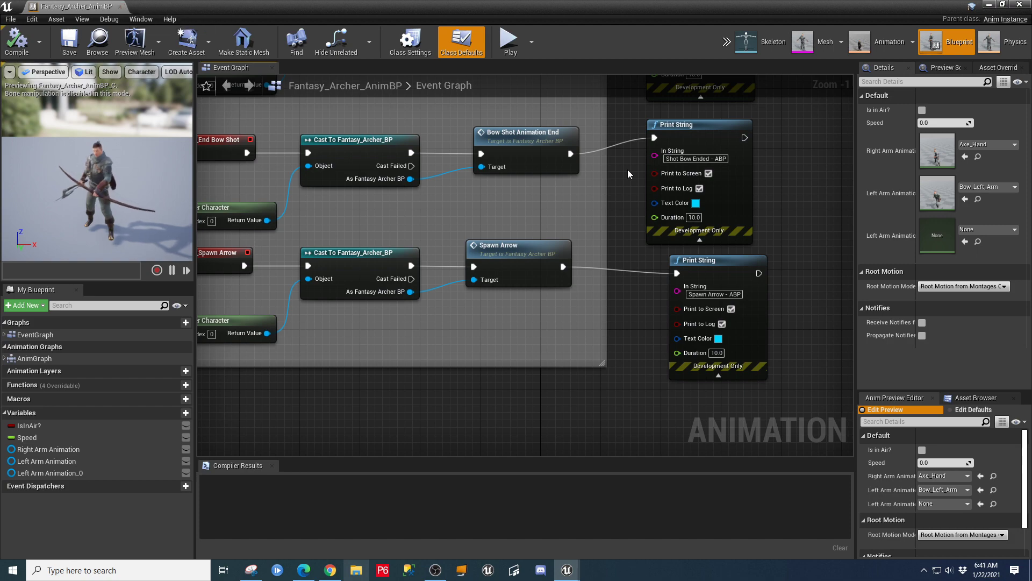
double_click(514, 253)
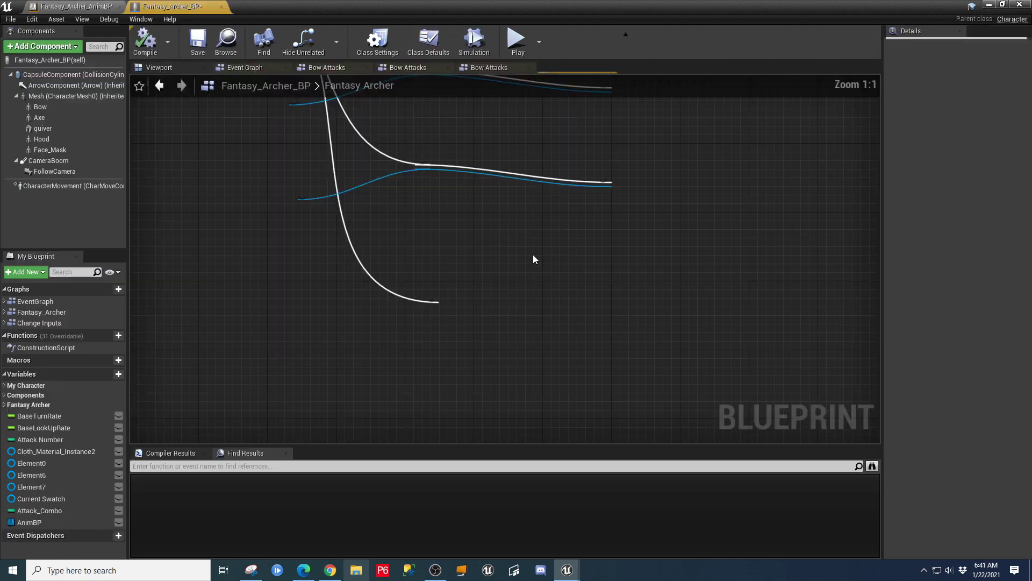
Step: Change the In String of the Print String after the Bow Shot Animation End event to "Shoot Bow End - CBP"
scroll(325, 271, down, 2)
right_drag(355, 263, 134, 318)
scroll(454, 233, up, 2)
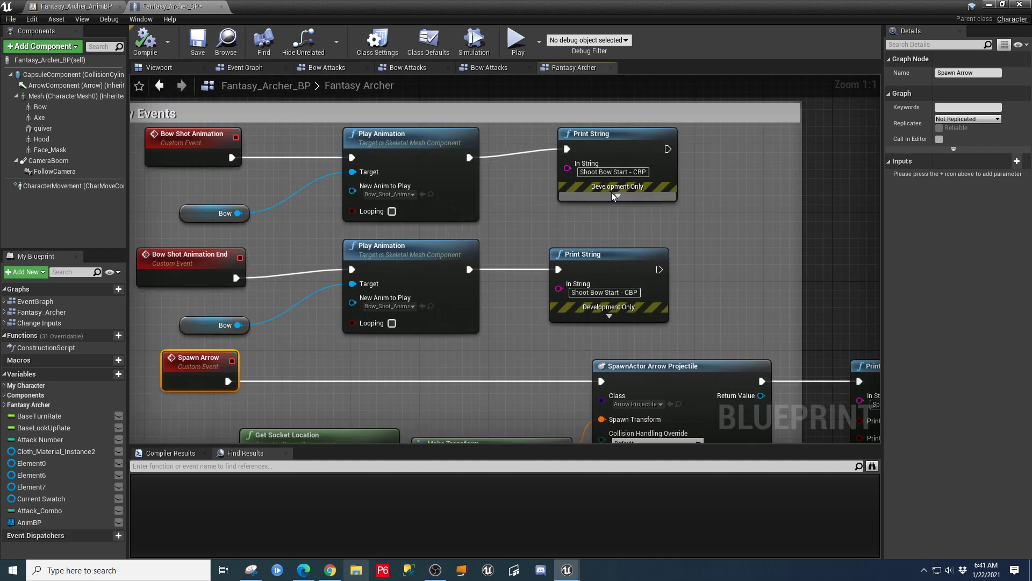
click(639, 177)
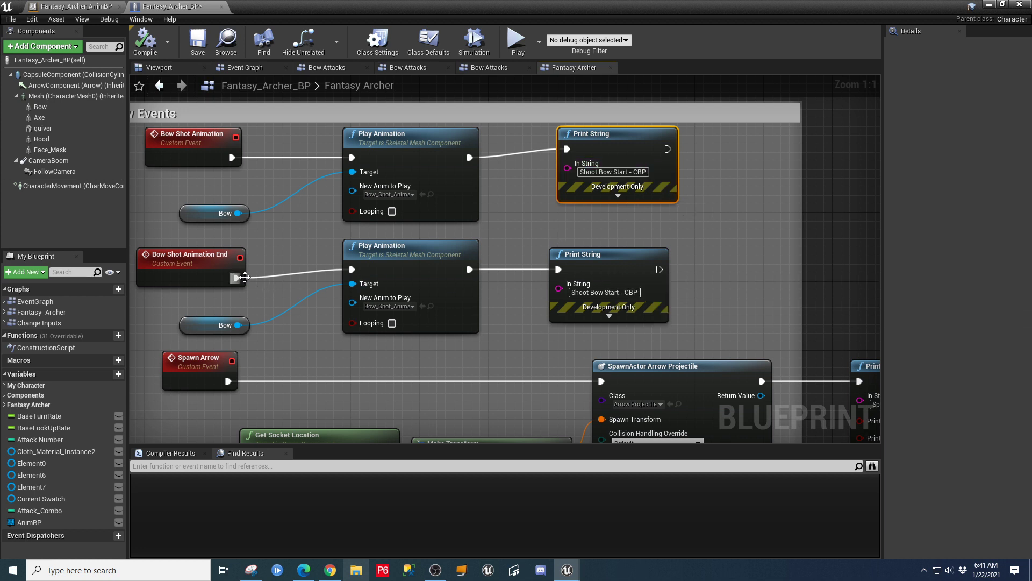
click(604, 292)
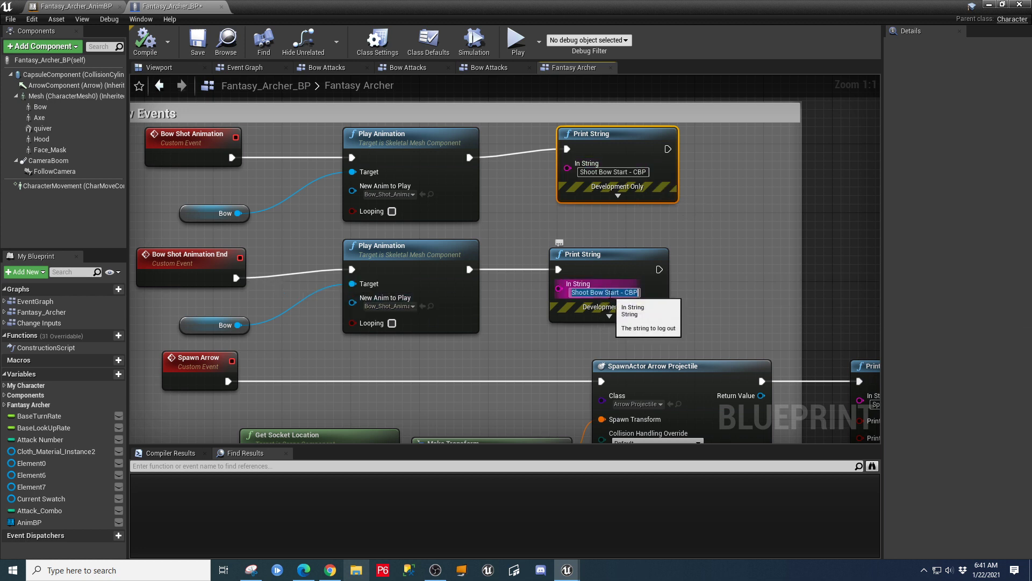
click(616, 294)
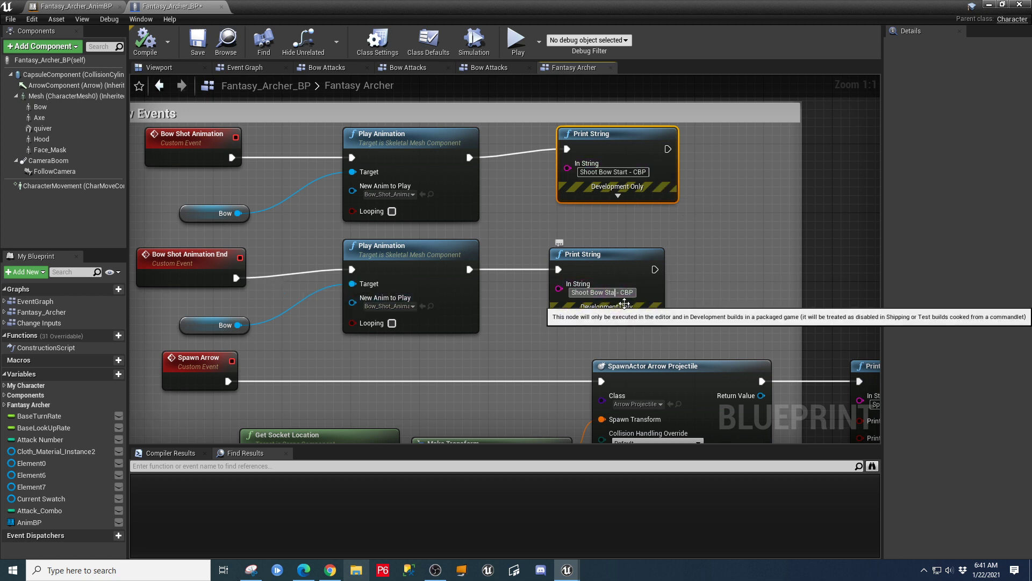
text(End)
key(Return)
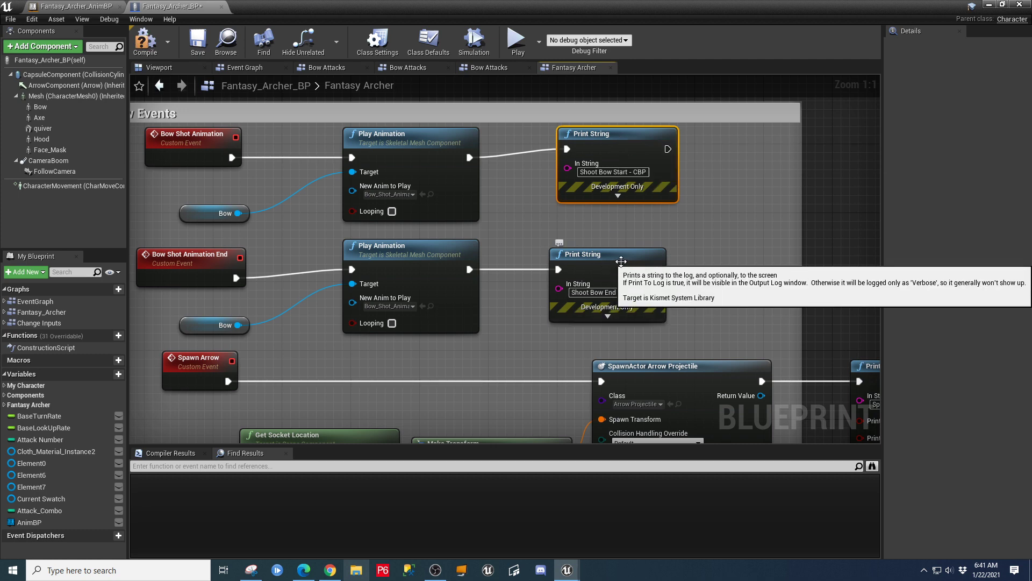
Step: Compile and save the Fantasy_Archer_BP blueprint with the edited Bow Events Print String nodes
click(641, 304)
scroll(805, 294, down, 1)
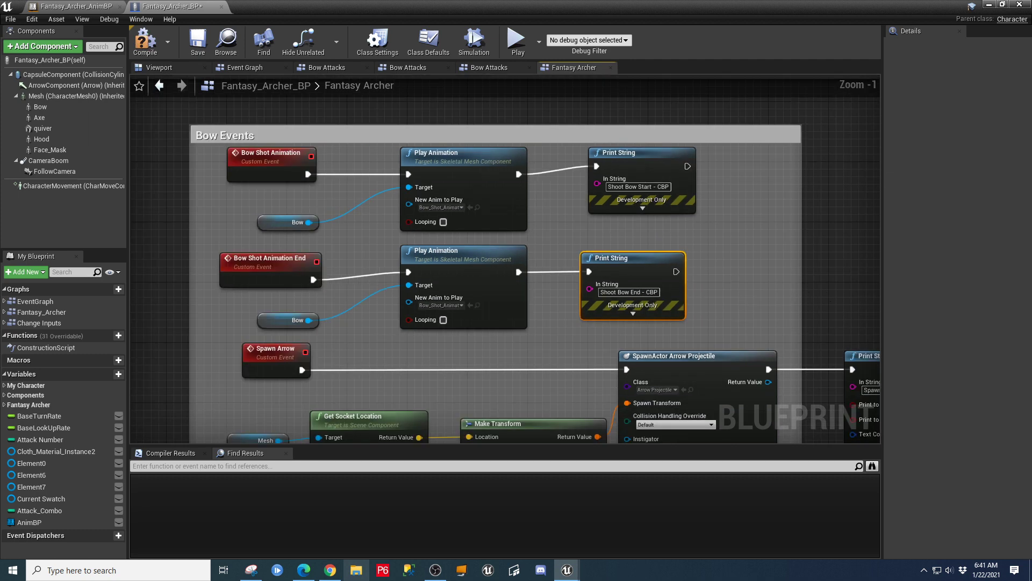
right_drag(827, 291, 582, 212)
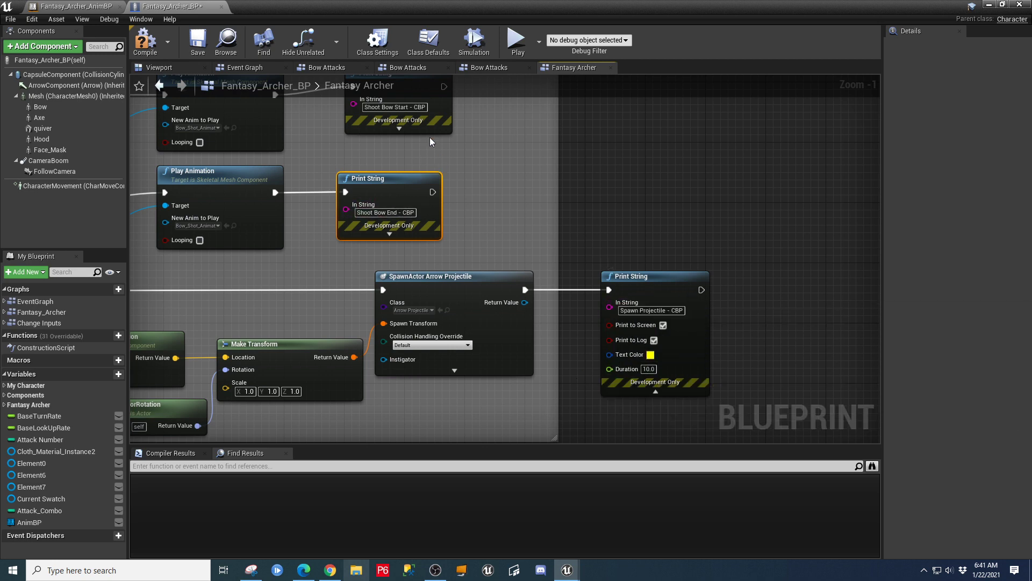
click(145, 43)
click(197, 42)
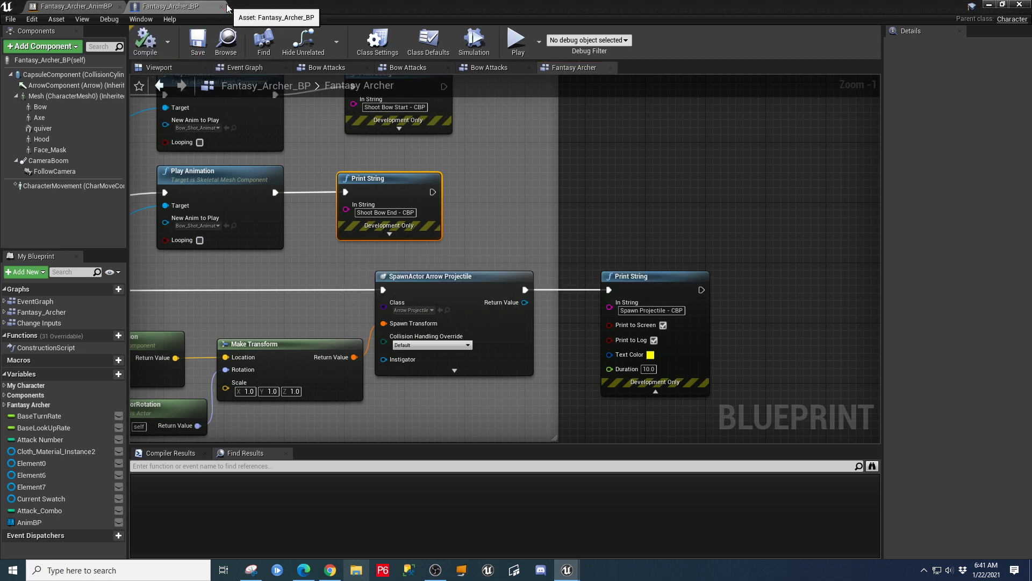
Step: Play the level and trigger the archer's bow attack in the level viewport
click(474, 42)
click(516, 44)
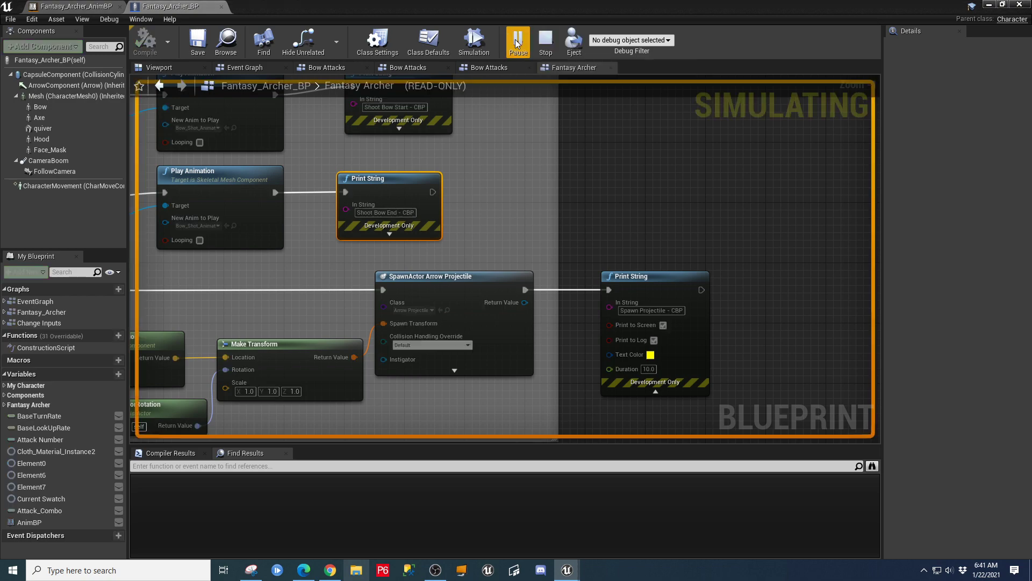
click(988, 4)
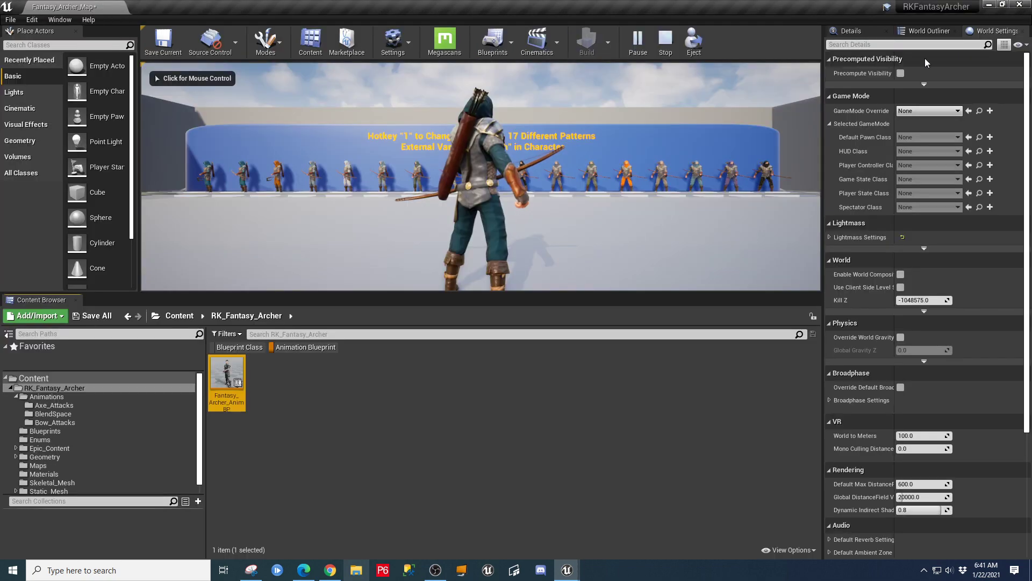
click(653, 156)
Step: Remove the breakpoint from the Bow Attacks Inputs node and restart the play session
right_click(501, 255)
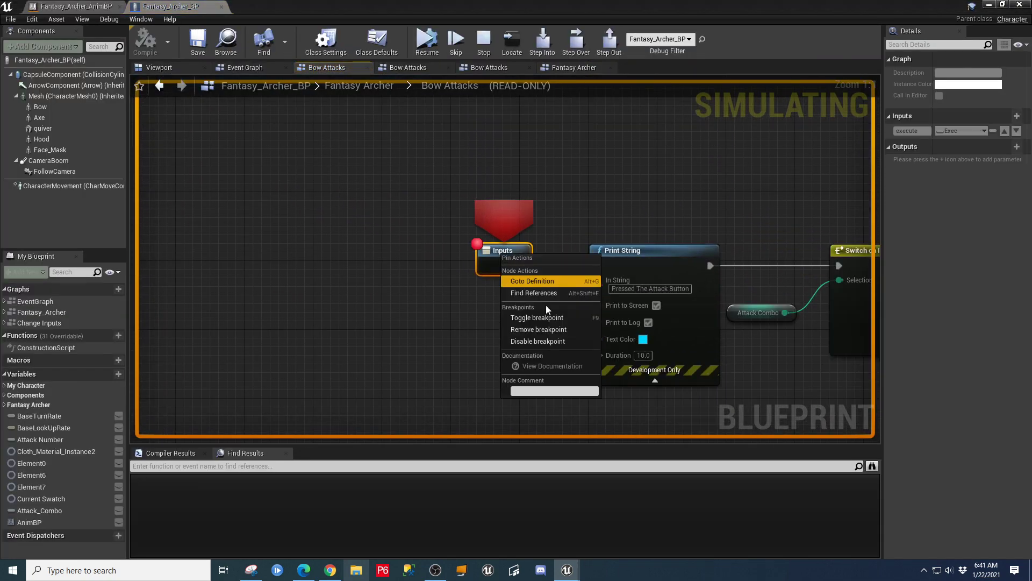
click(547, 340)
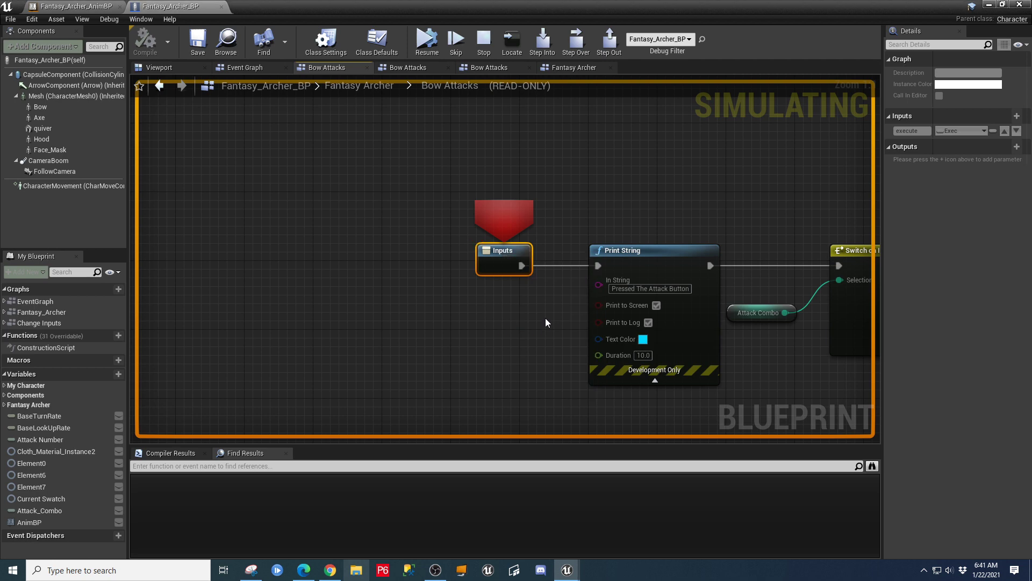
click(483, 44)
click(515, 42)
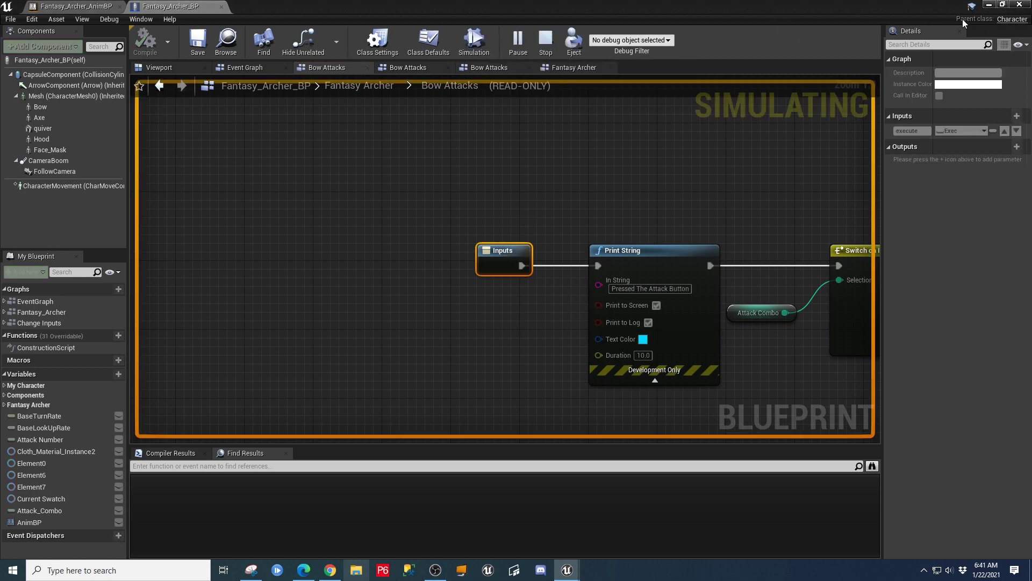
Step: Test the bow attack in the full-screen level view to examine the printed debug messages, and end the play session
click(987, 6)
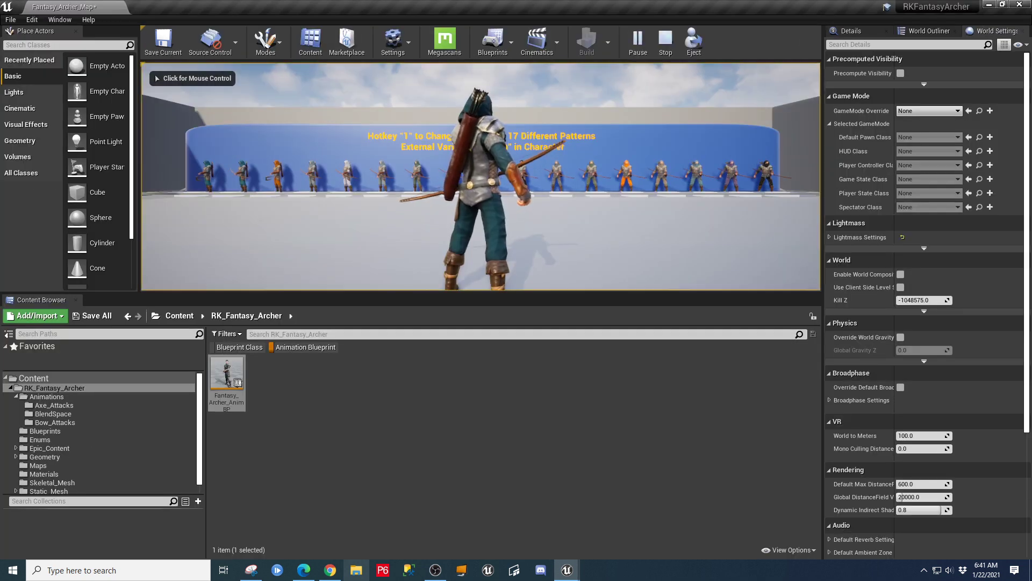
click(481, 176)
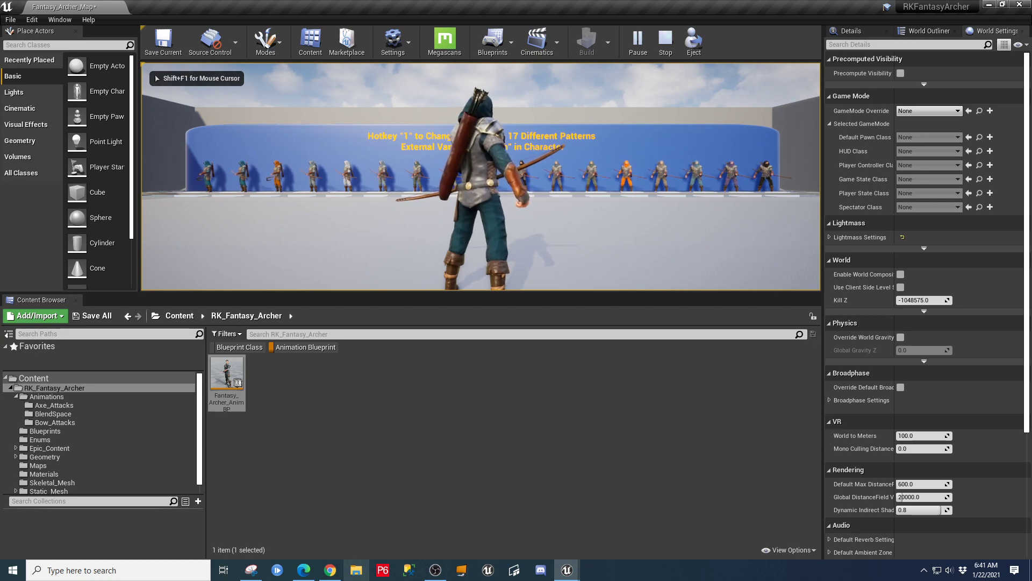
key(F11)
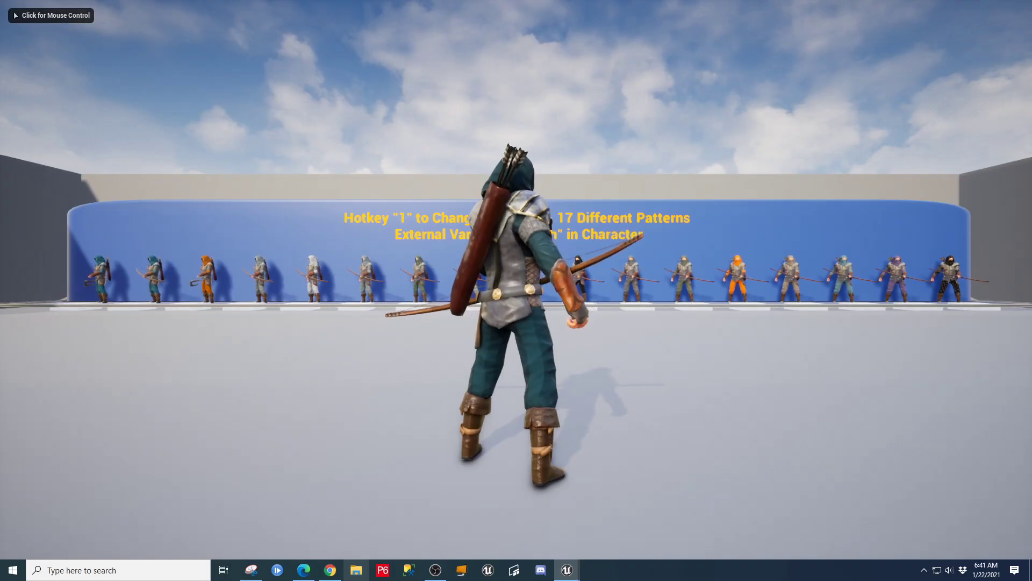
click(516, 290)
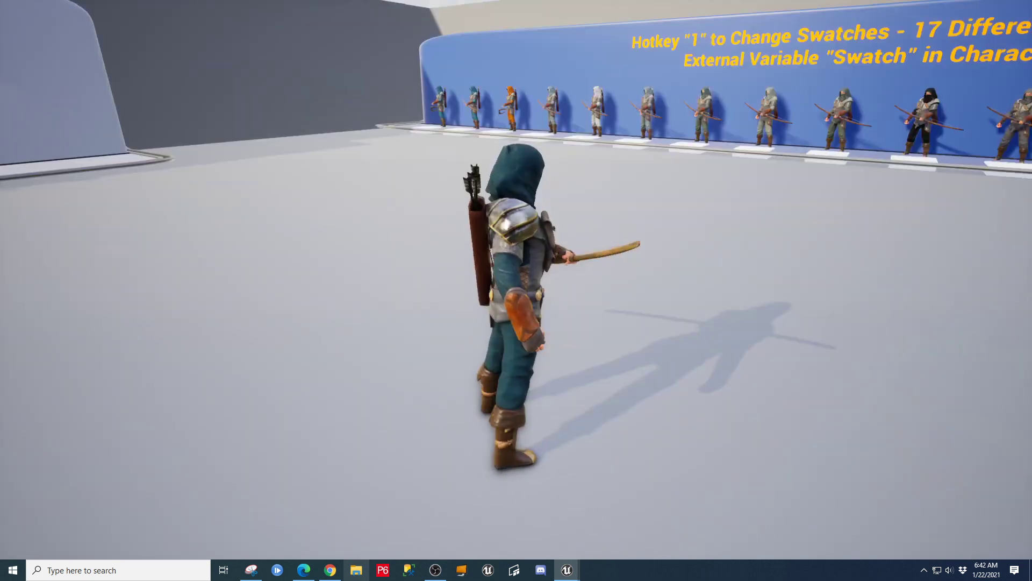
click(516, 290)
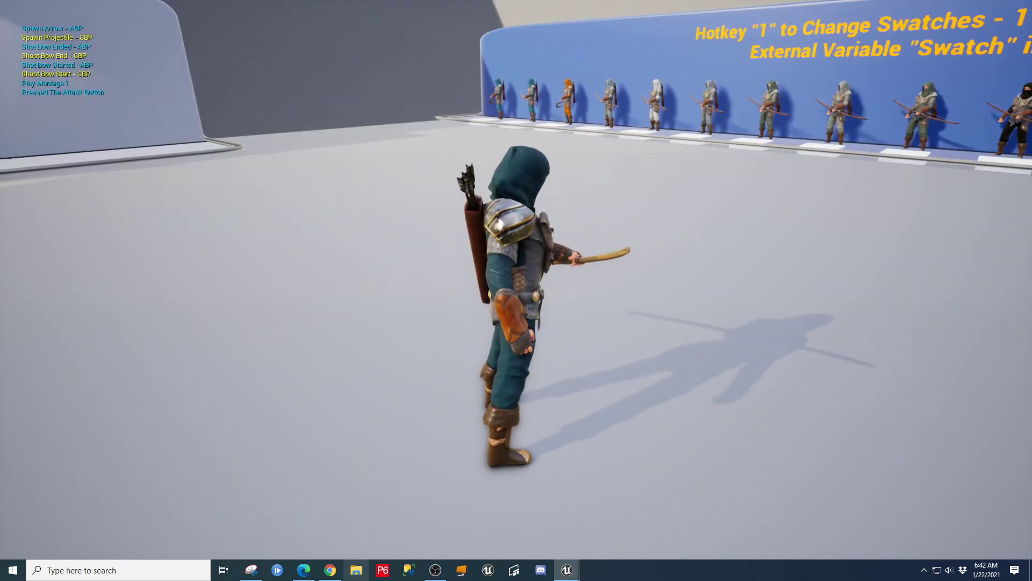
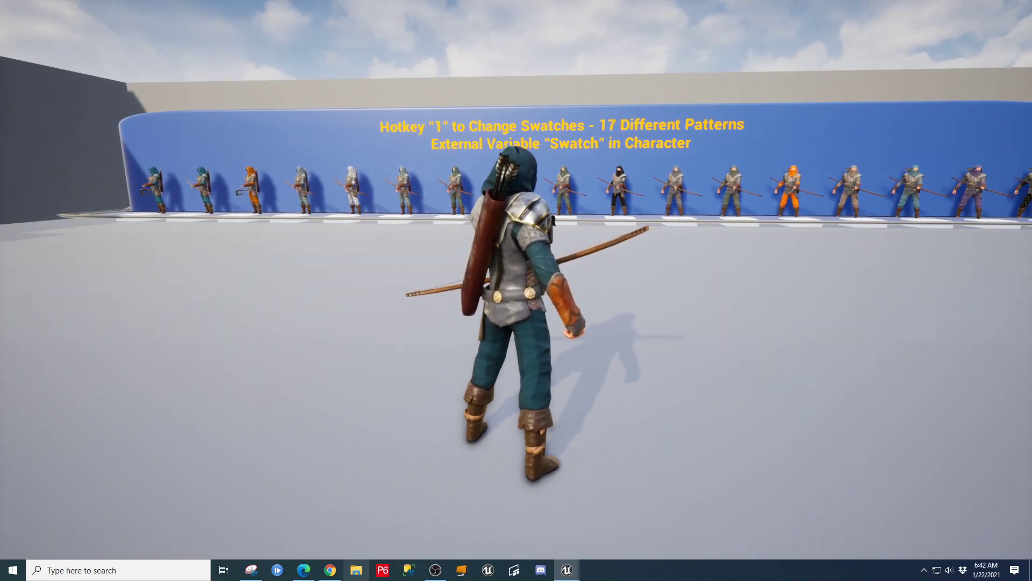
key(Escape)
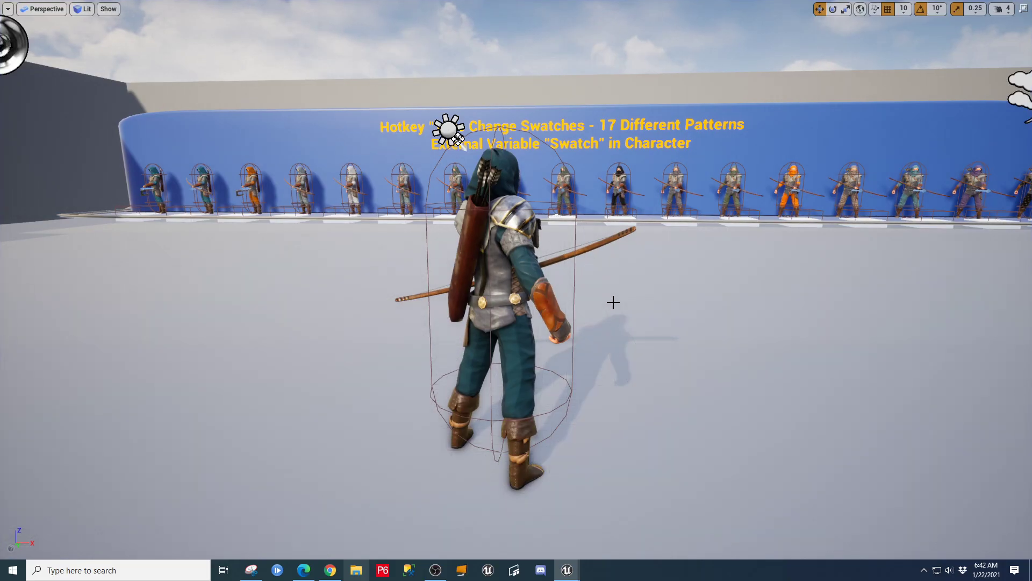
key(F11)
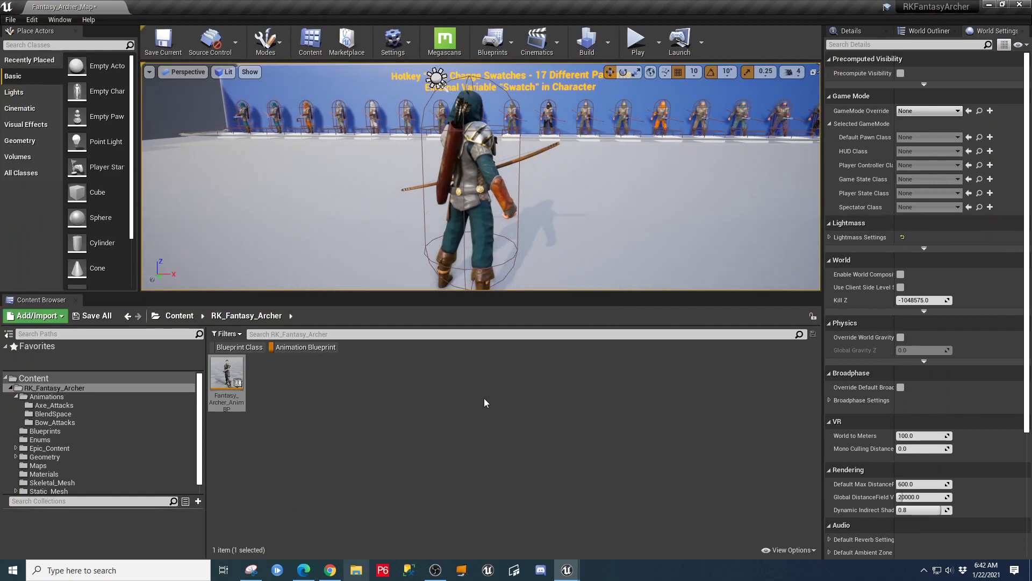
Step: In Fantasy_Archer_AnimBP, set the Duration of the "Shot Bow Started -ABP" and "Shot Bow Ended - ABP" Print String nodes to 20
double_click(227, 374)
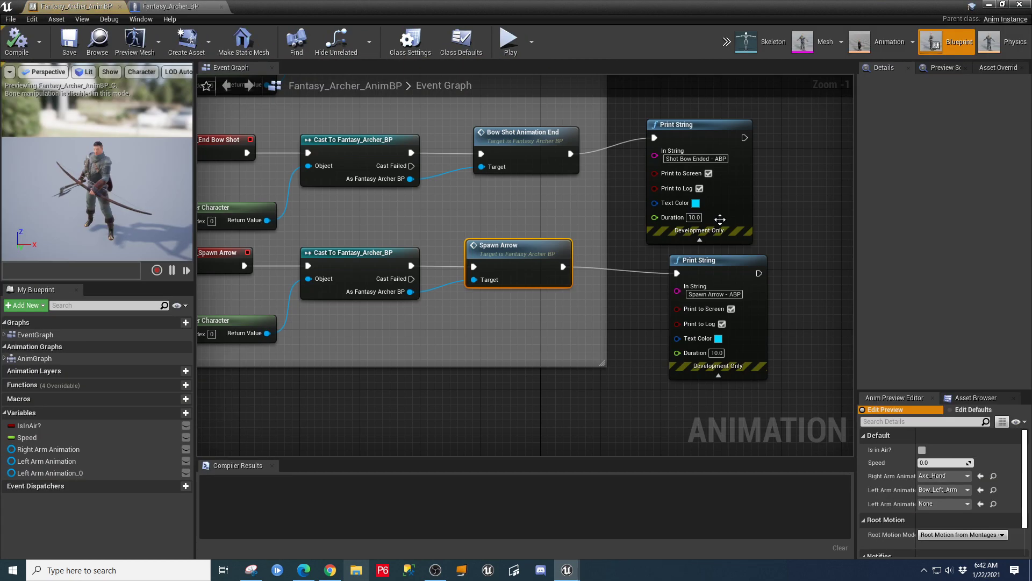
scroll(798, 213, up, 1)
scroll(798, 214, down, 2)
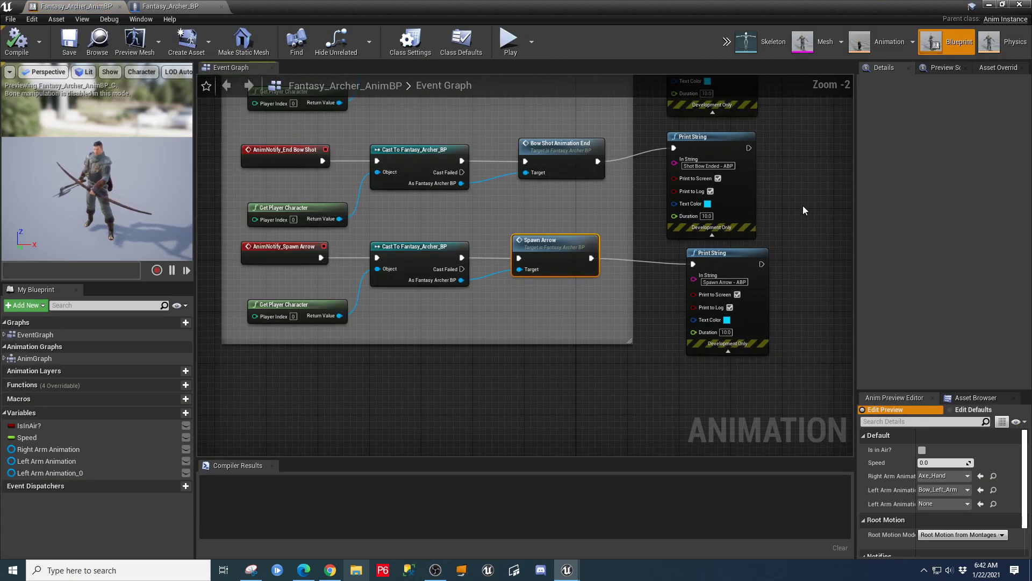
right_drag(792, 168, 733, 321)
scroll(732, 321, up, 2)
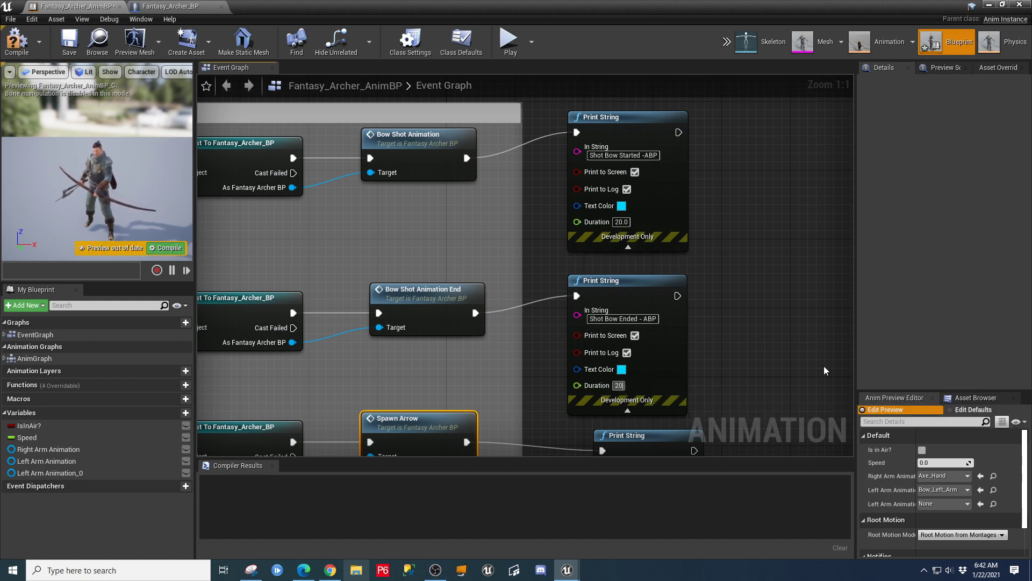
Step: Set the Duration of the "Spawn Arrow - ABP" Print String to 20, and compile and close Fantasy_Archer_AnimBP
scroll(824, 368, down, 2)
right_drag(772, 410, 812, 195)
click(734, 283)
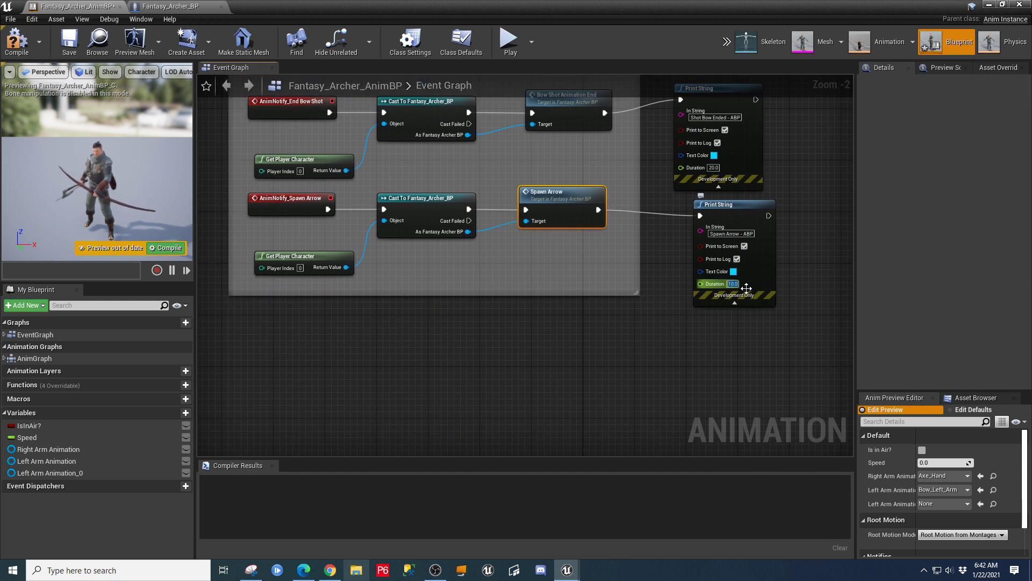
click(520, 307)
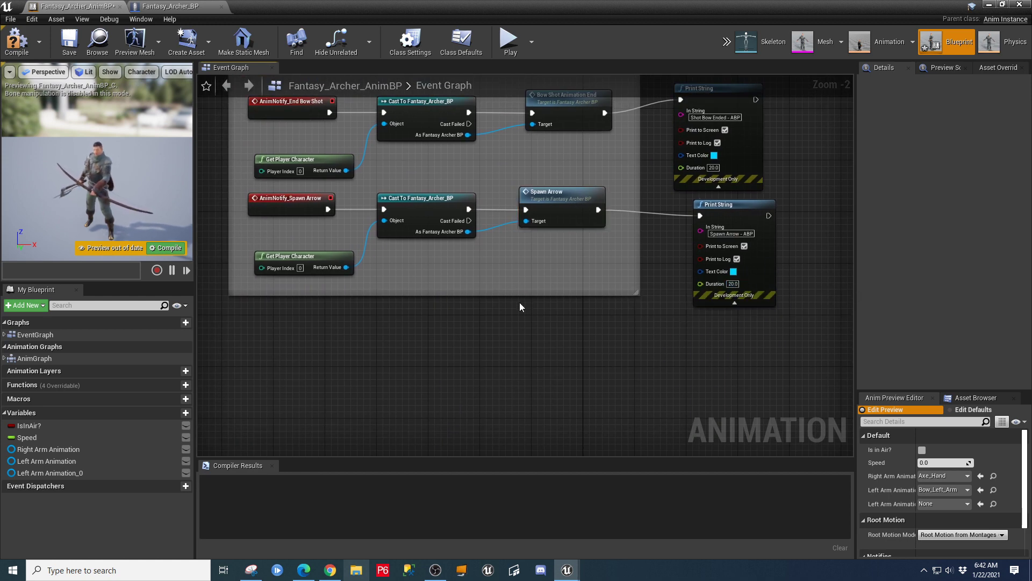
click(15, 48)
click(119, 7)
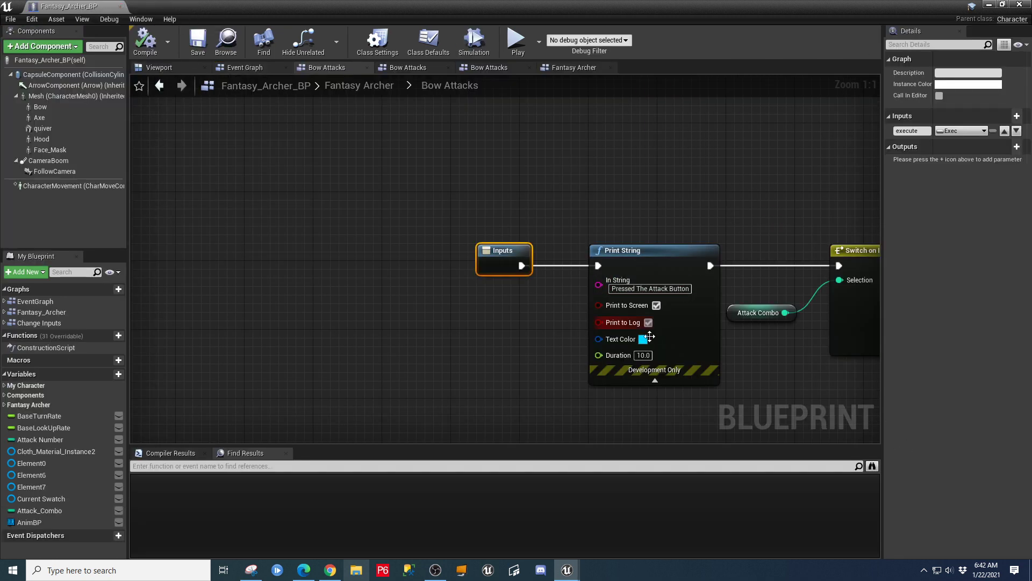
Step: In the Bow Attacks graph, set the Duration of the "Pressed The Attack Button" and "Play Montage 0" Print String nodes to 20
text(2)
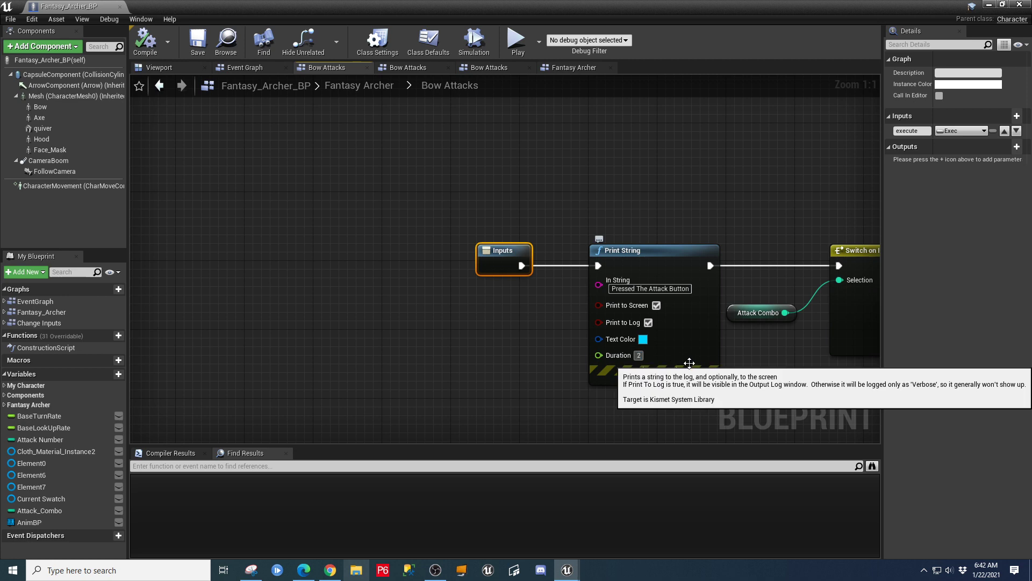
text(0)
click(783, 380)
right_drag(783, 380, 84, 309)
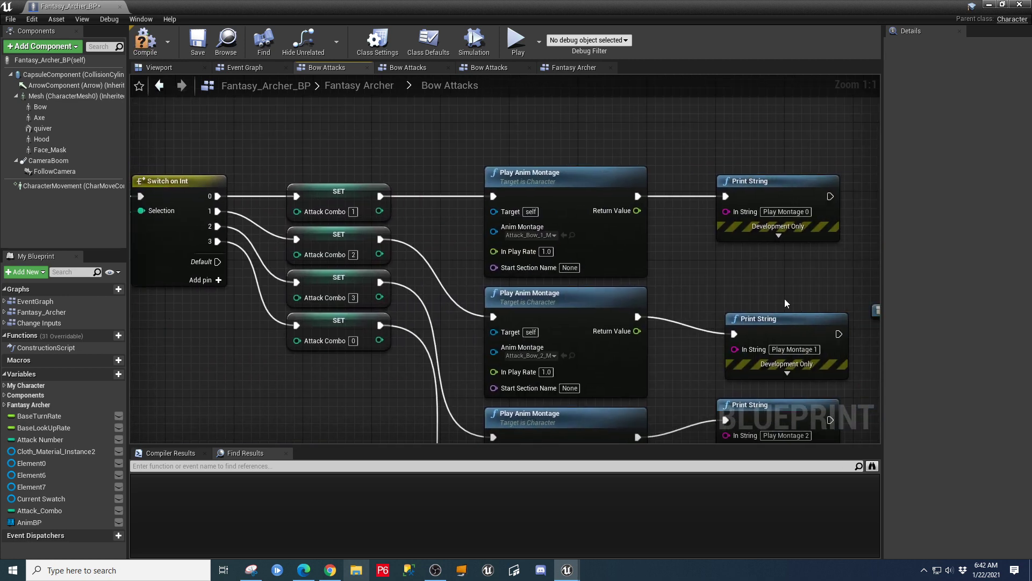
right_drag(785, 303, 699, 323)
click(693, 256)
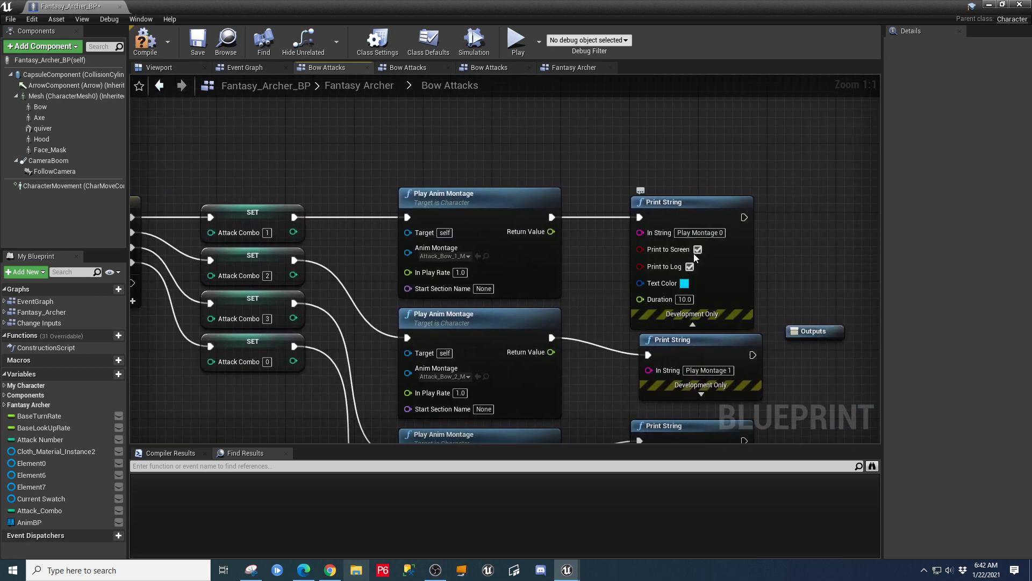
text(20)
Step: Expand the "Play Montage 1" Print String, set its Duration to 20 and align it below the "Play Montage 0" node
click(701, 393)
right_drag(701, 393, 703, 196)
drag(714, 146, 842, 197)
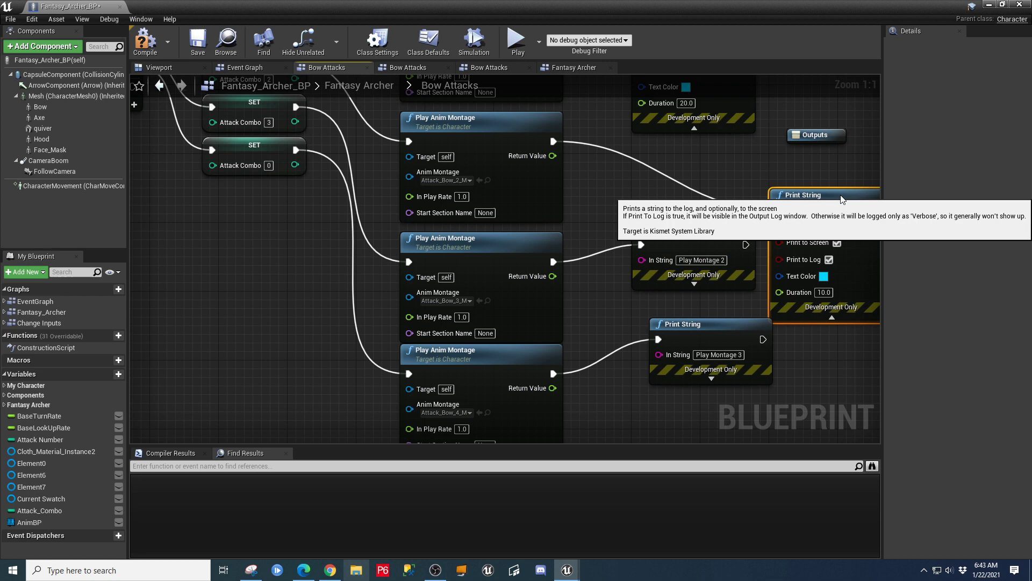
click(826, 294)
text(20)
key(Return)
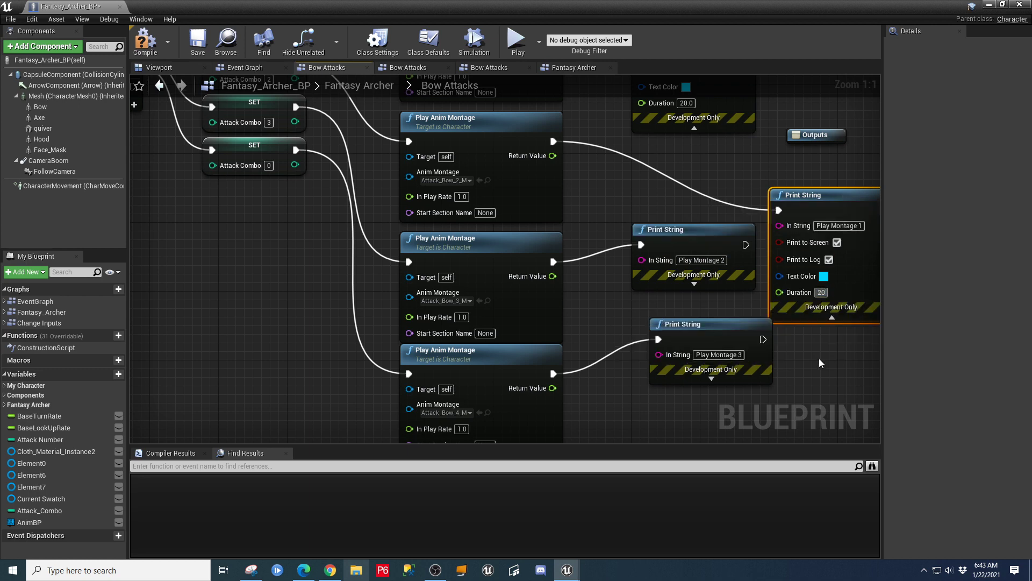
drag(847, 208, 707, 148)
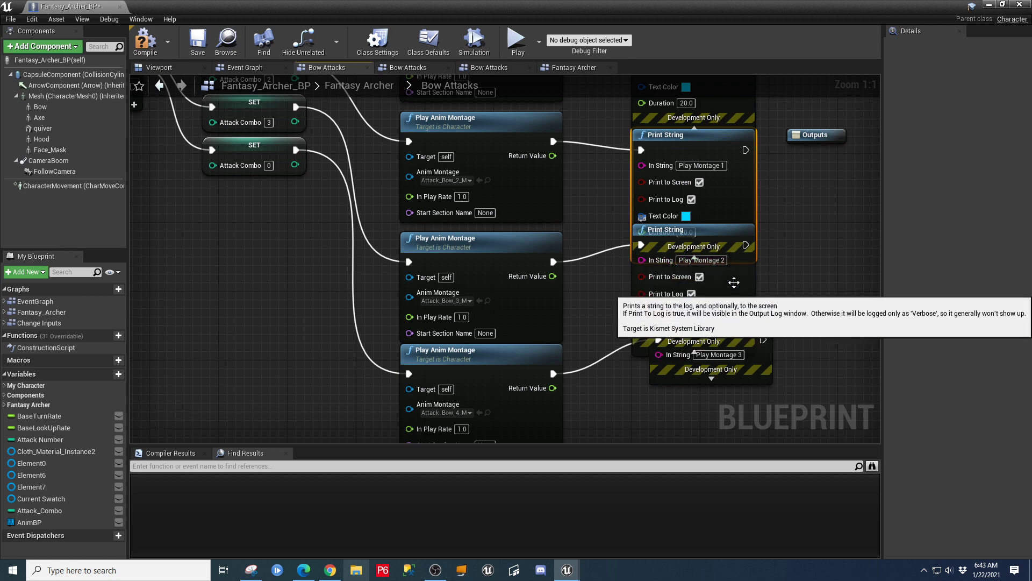
Step: Set the Duration of the "Play Montage 2" Print String to 20 and place it below the "Play Montage 1" node
drag(723, 237, 867, 244)
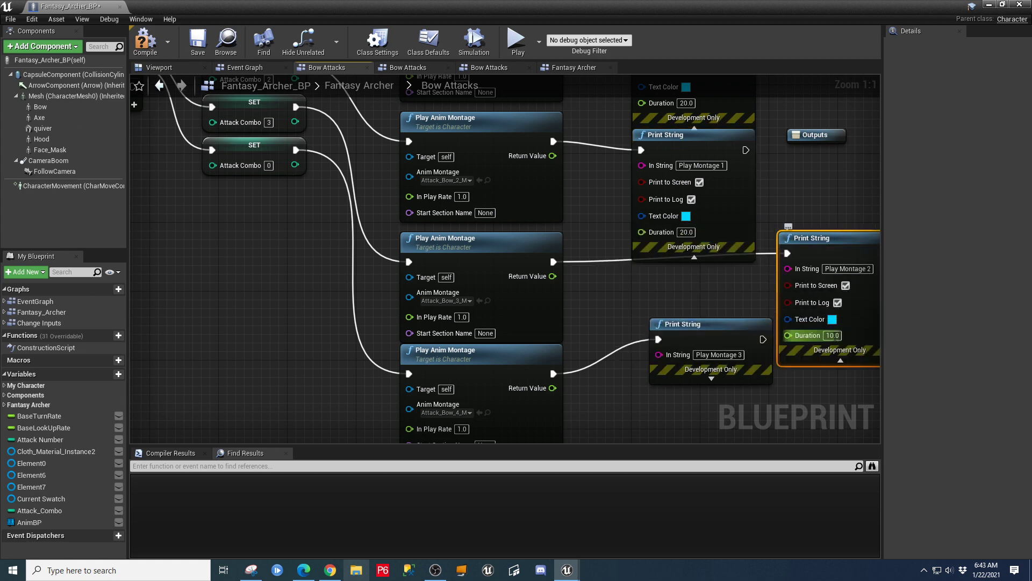
text(20)
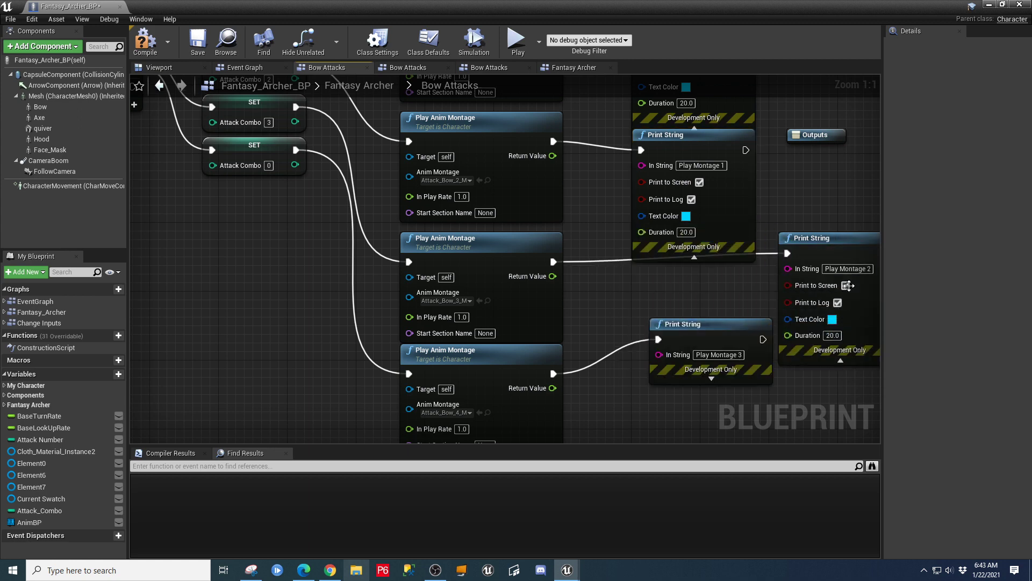
drag(855, 290, 721, 319)
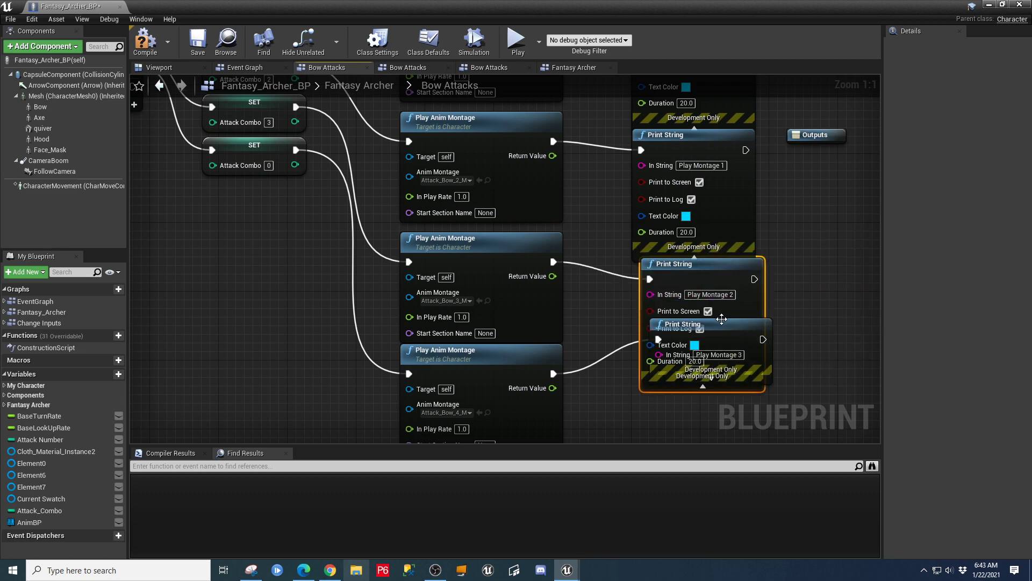
Step: Move the "Play Montage 3" Print String clear of its neighbour, set its Duration to 20 and compile the blueprint
drag(716, 372, 845, 381)
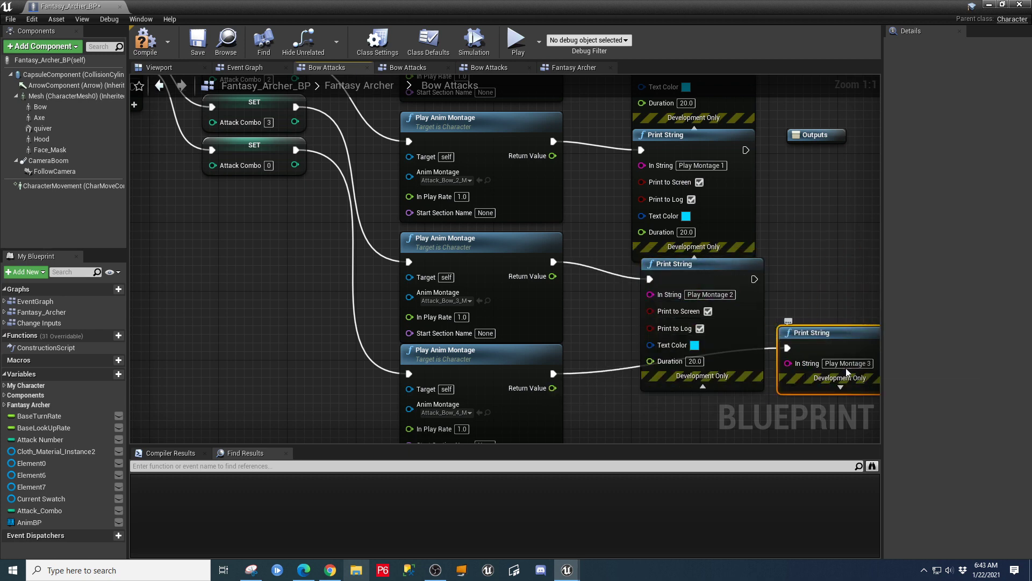
right_drag(848, 372, 745, 379)
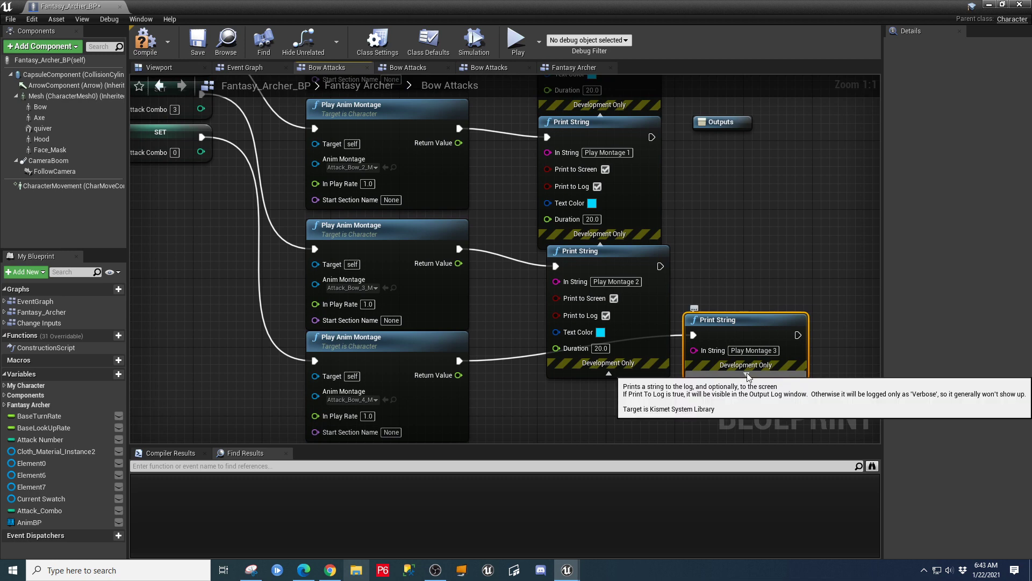
click(747, 375)
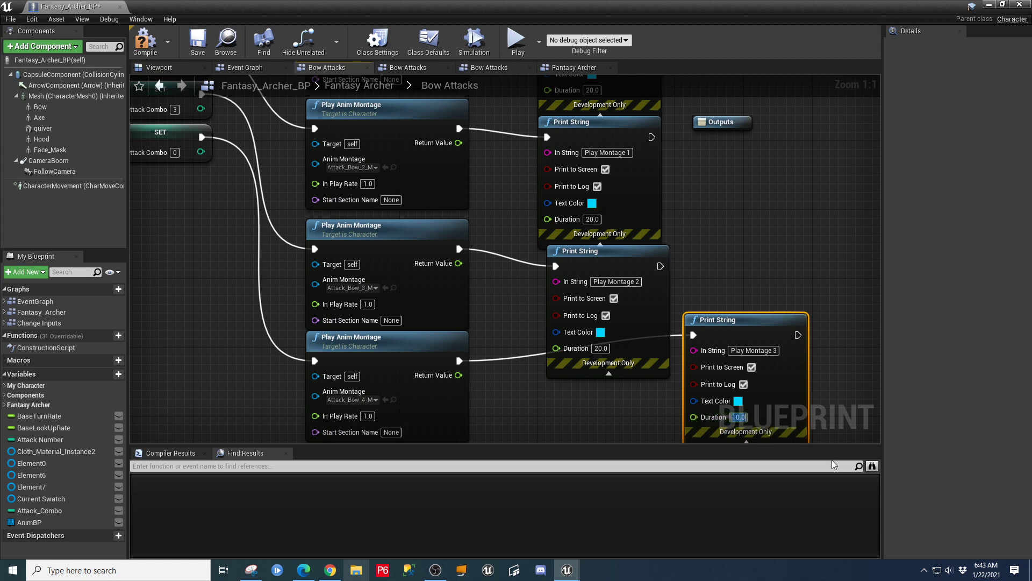
click(147, 47)
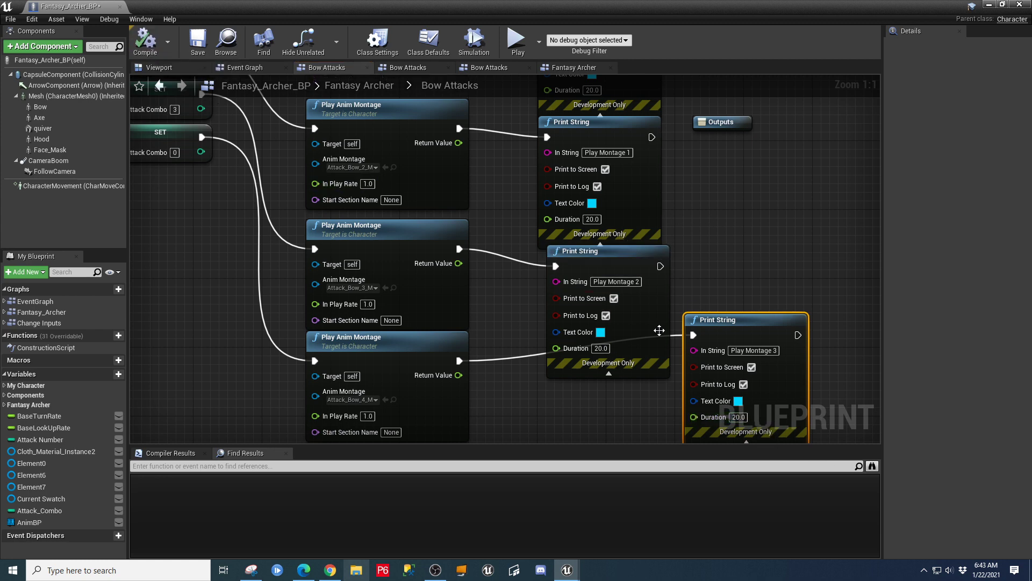
Step: Align the "Play Montage 2" and "Play Montage 3" Print String nodes in a column below "Play Montage 1", then compile and save the blueprint
right_drag(812, 251, 835, 135)
drag(807, 201, 661, 287)
right_drag(740, 181, 723, 250)
drag(640, 194, 633, 210)
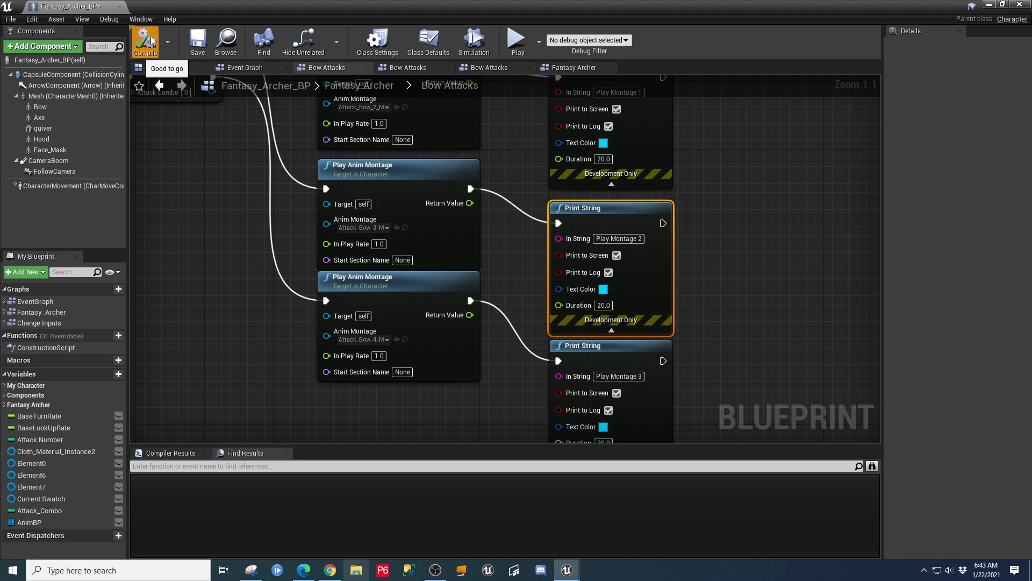
click(197, 41)
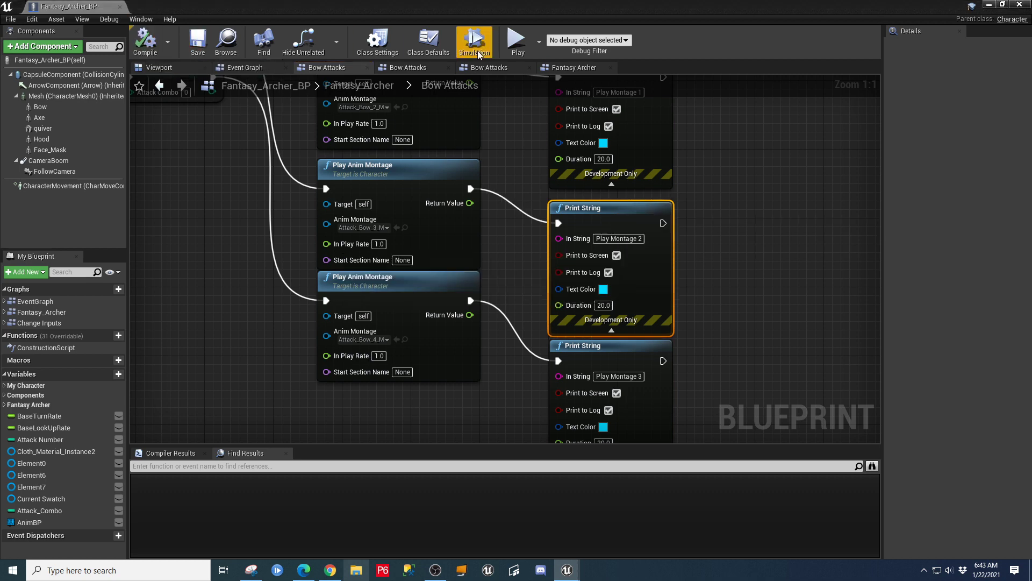
click(515, 51)
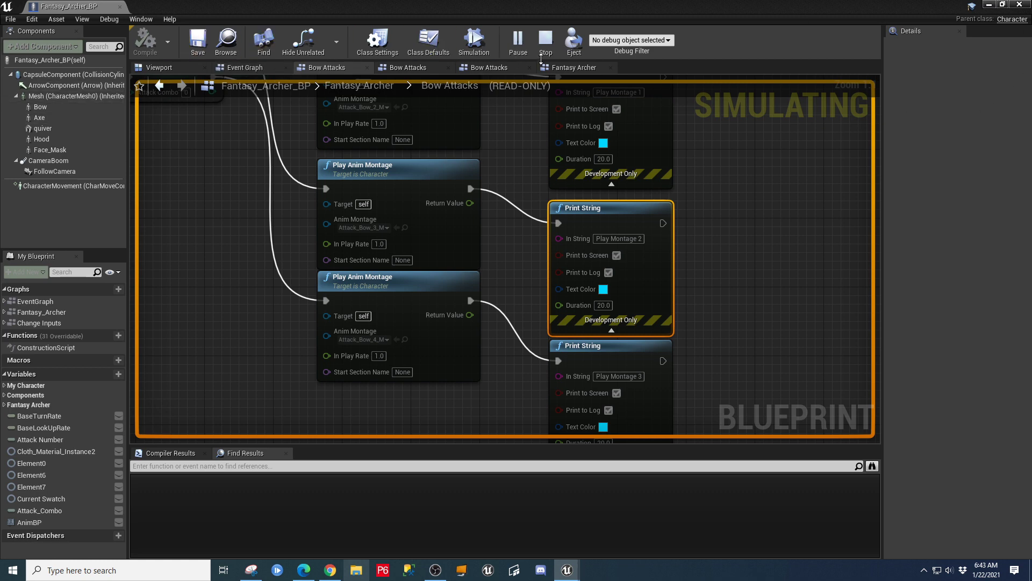
click(543, 53)
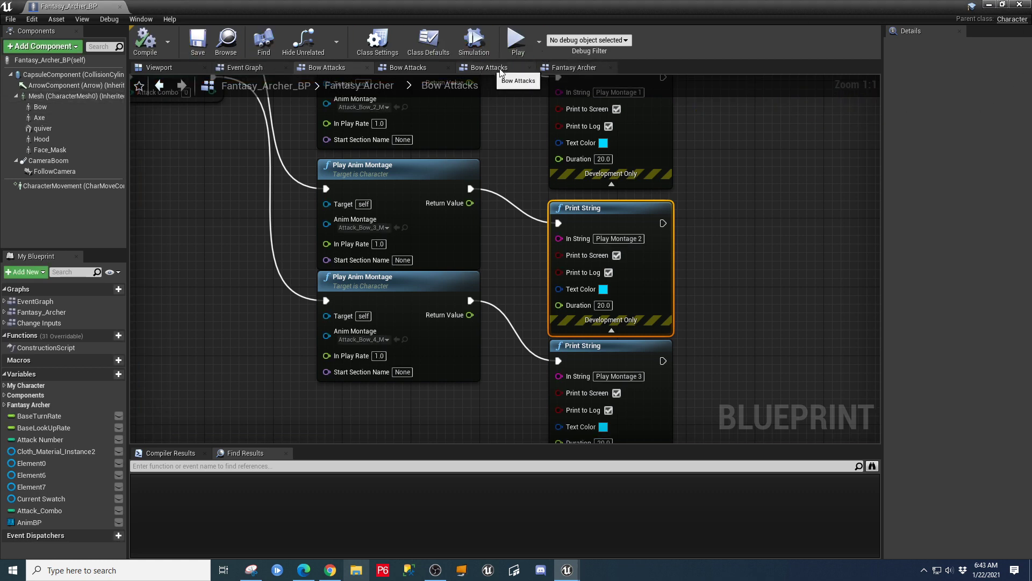
Step: In the Fantasy Archer graph, set the "Shoot Bow Start - CBP" and "Shoot Bow End - CBP" Print String durations to 20, separating the overlapping nodes
click(566, 68)
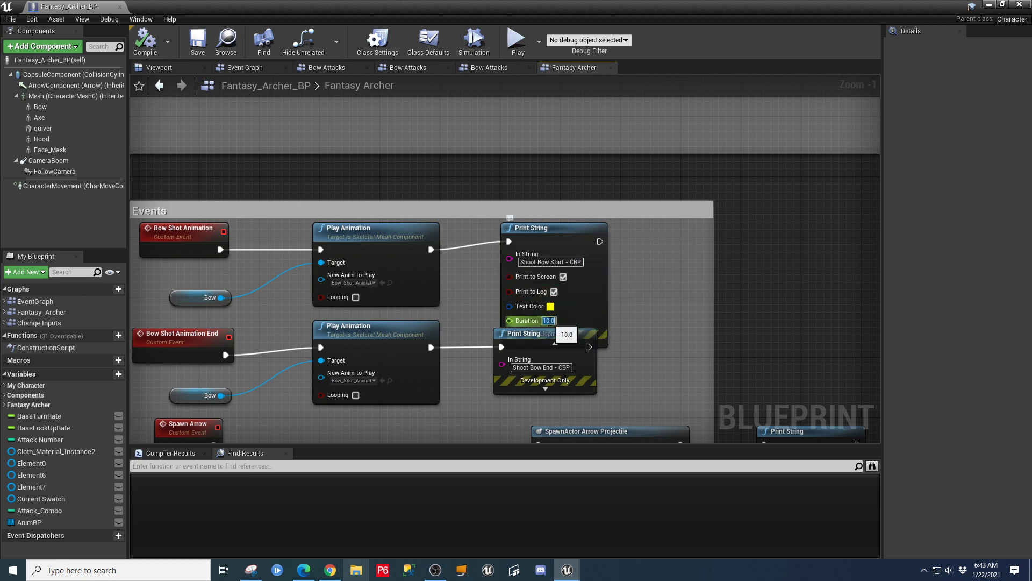
click(545, 389)
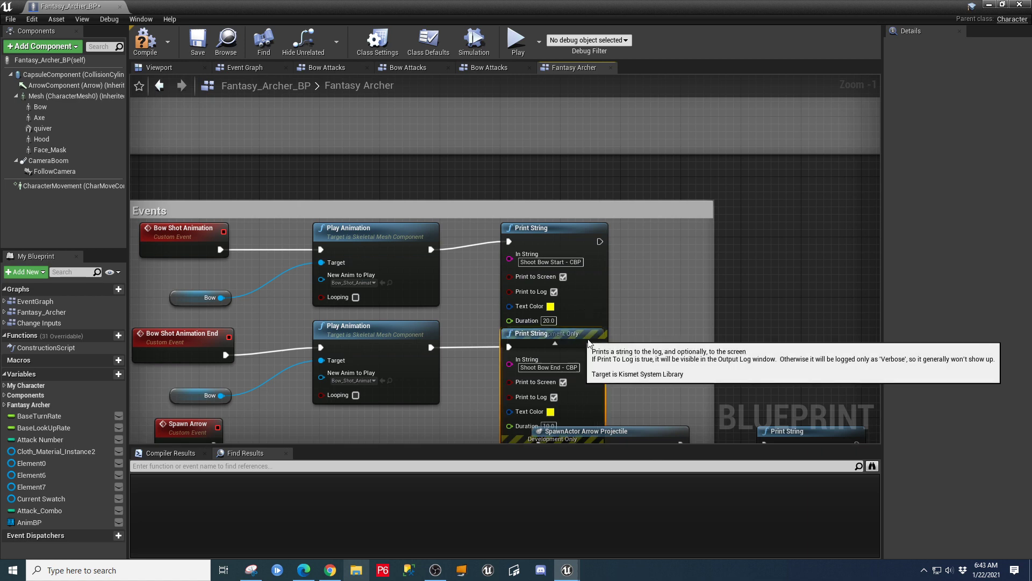
drag(568, 338, 710, 277)
click(684, 365)
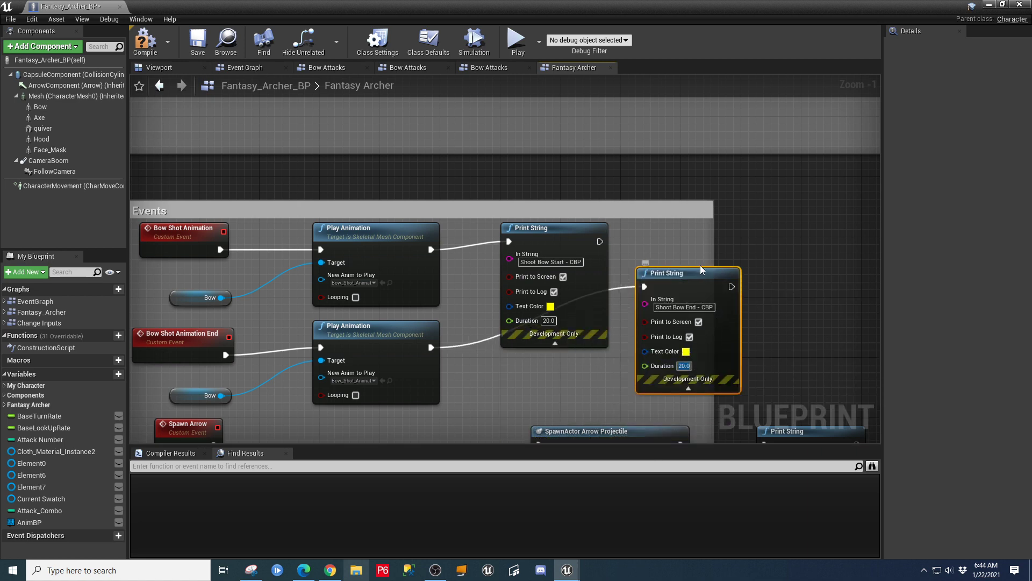
click(764, 322)
drag(699, 272, 584, 363)
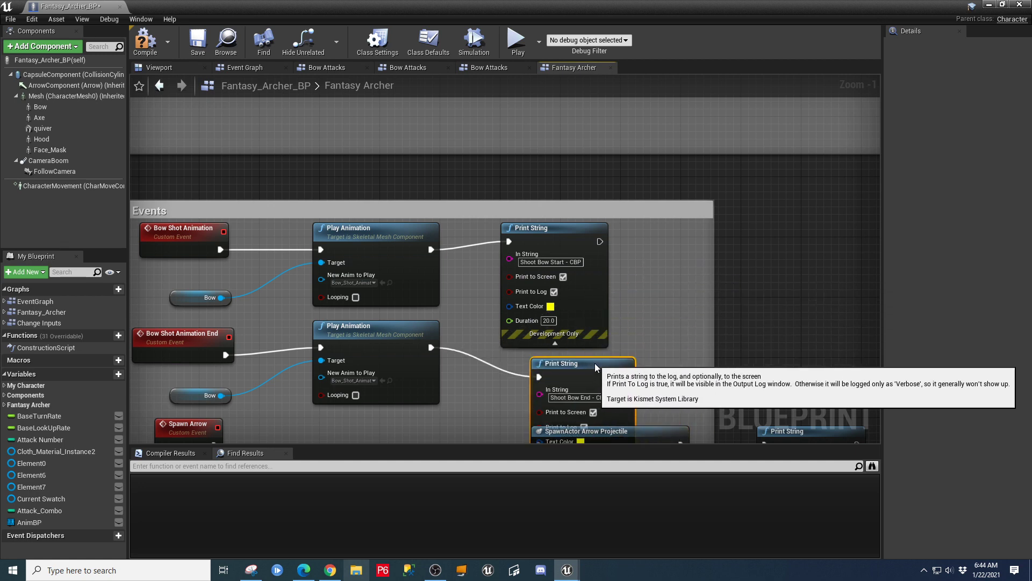
Step: Set the "Spawn Projectile - CBP" Print String's Duration to 20, space out the SpawnActor and "Shoot Bow End" nodes, and save the blueprint
right_drag(716, 347, 708, 113)
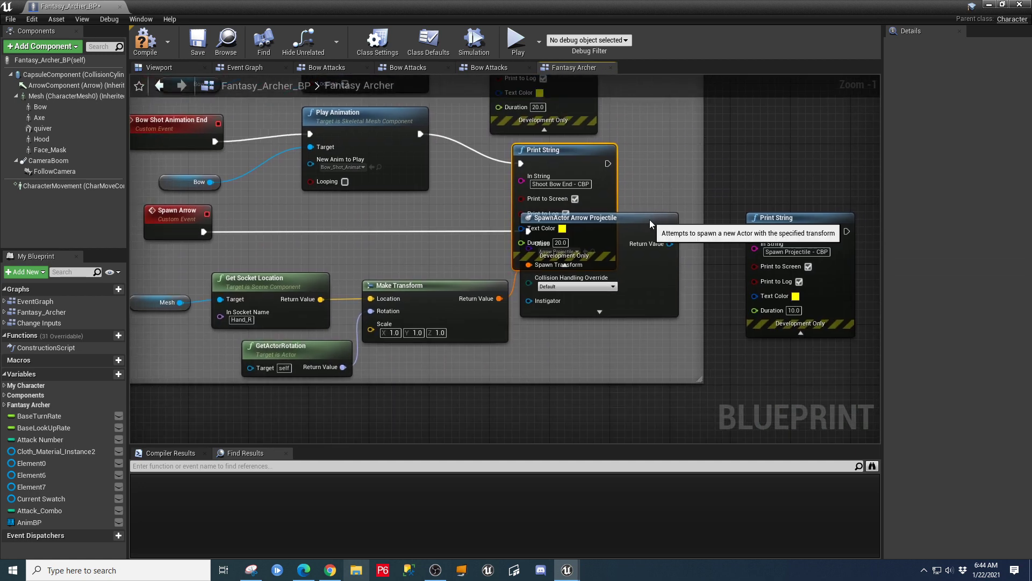
drag(649, 220, 671, 288)
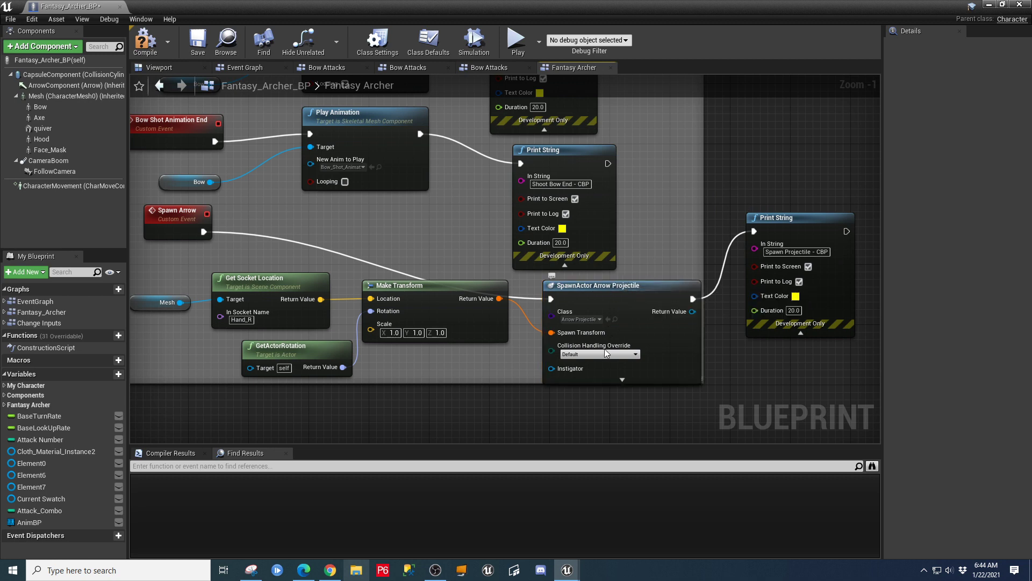
drag(584, 158, 705, 128)
drag(616, 284, 608, 254)
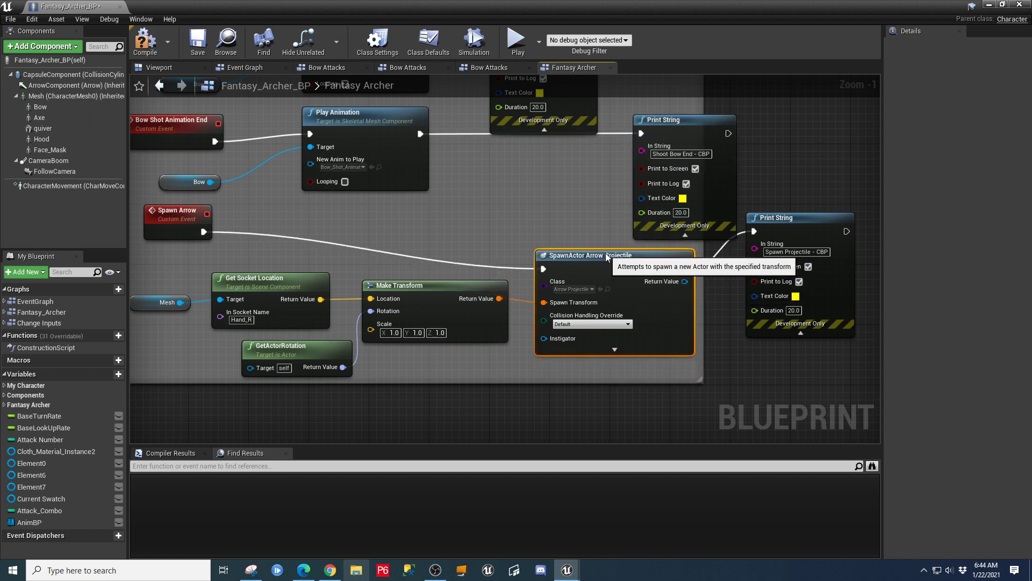
drag(677, 156, 669, 156)
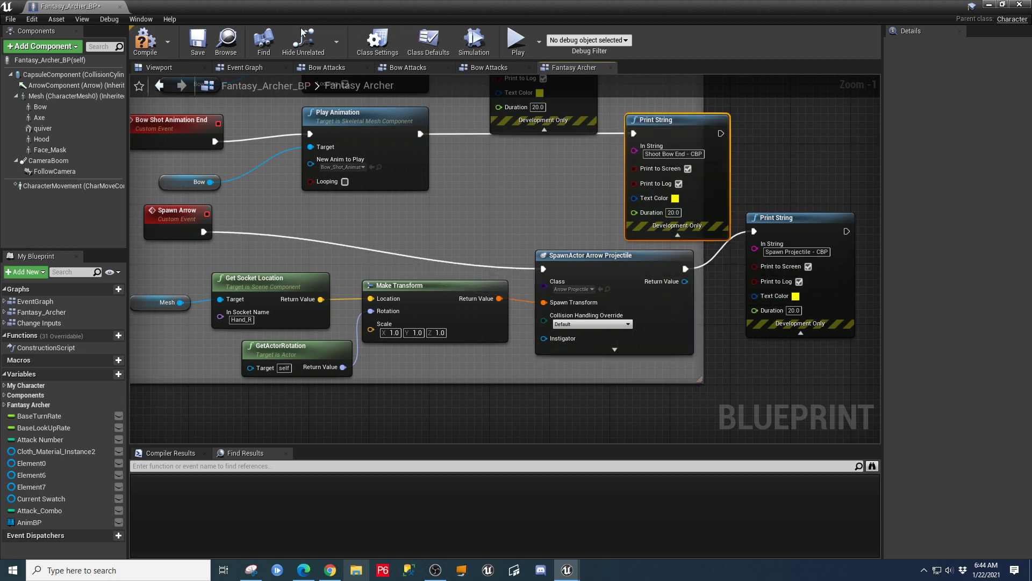
click(197, 46)
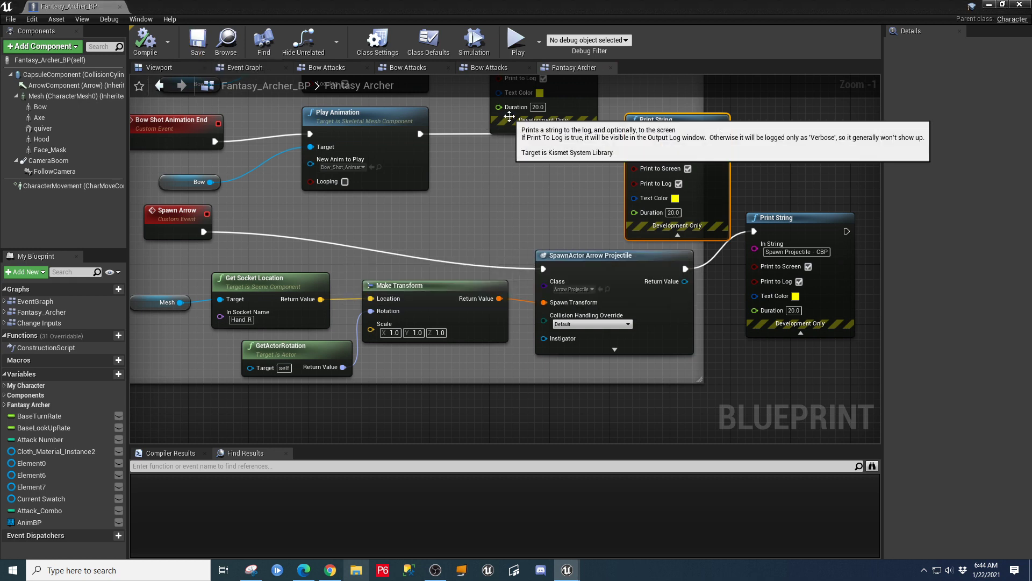
Step: Start a play session and show the level editor's game viewport full screen with control of the archer
click(513, 43)
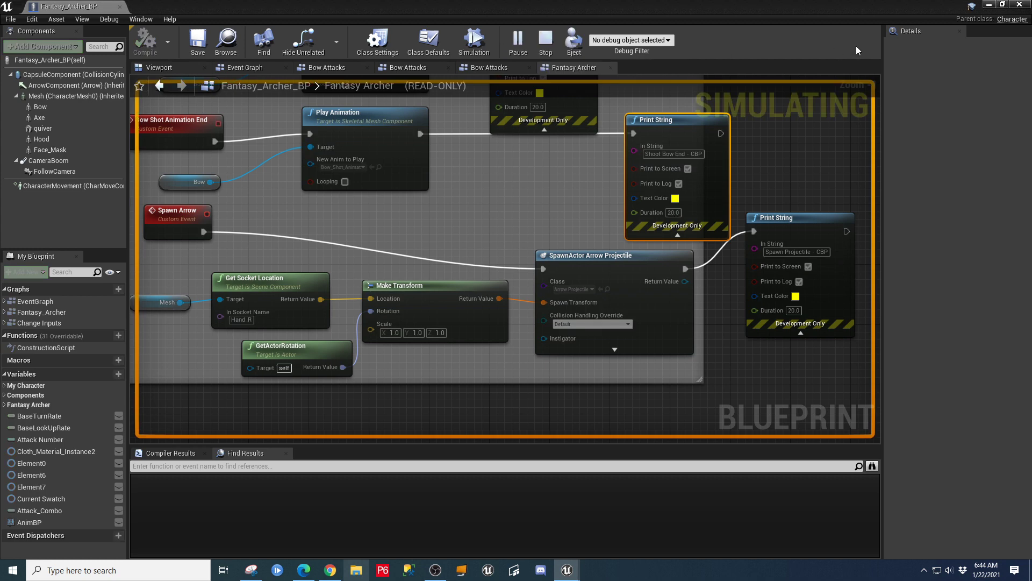
click(989, 6)
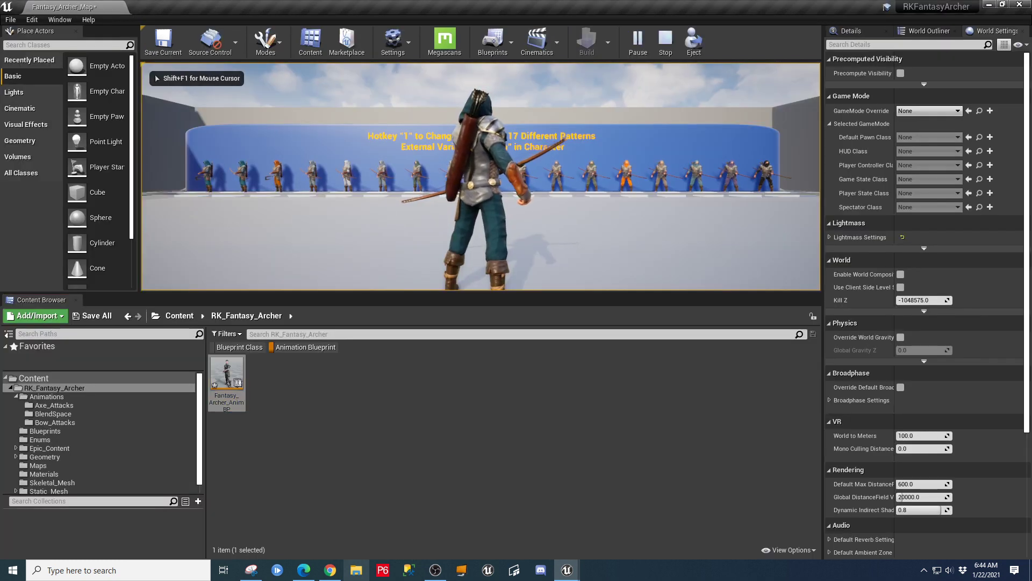
key(F11)
click(606, 253)
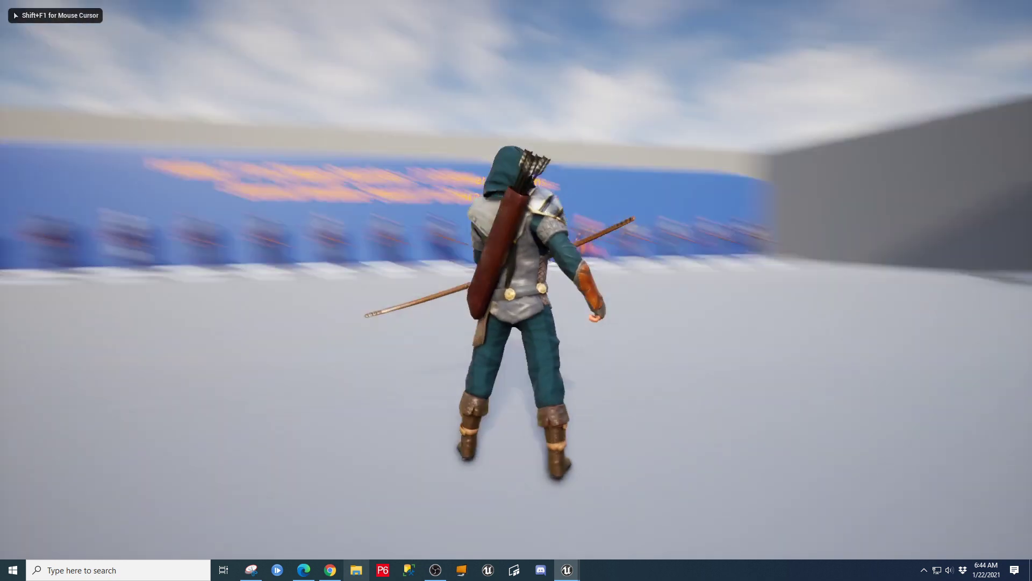
Step: Run the archer around the map past the weapon attack display and along the row of swatch characters
key(w)
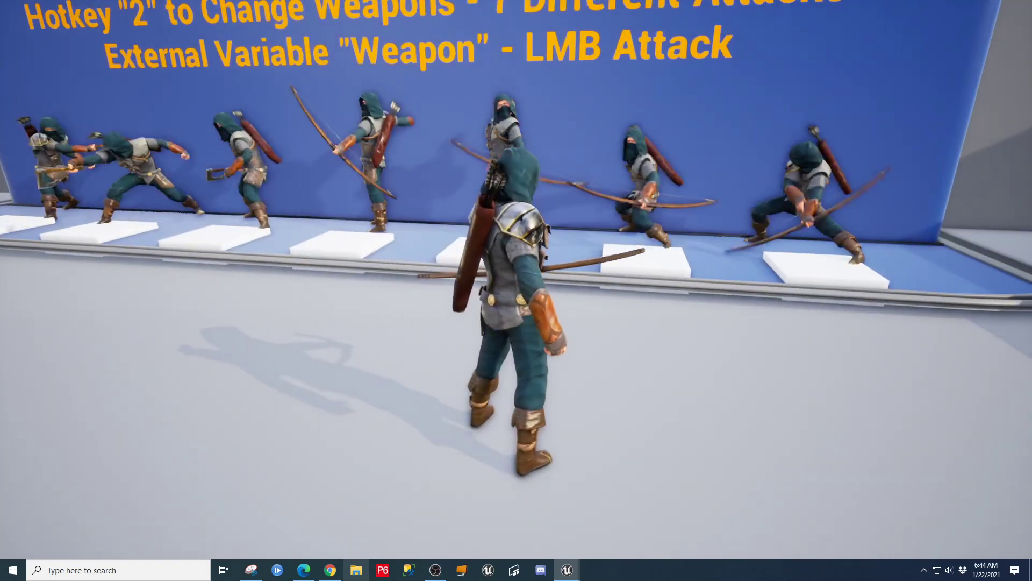
key(a)
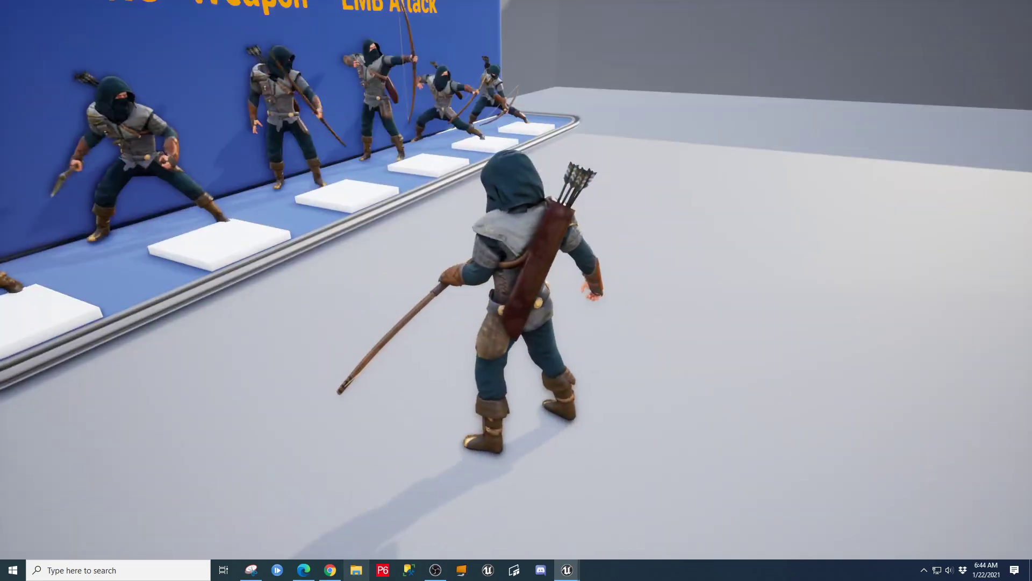
key(w)
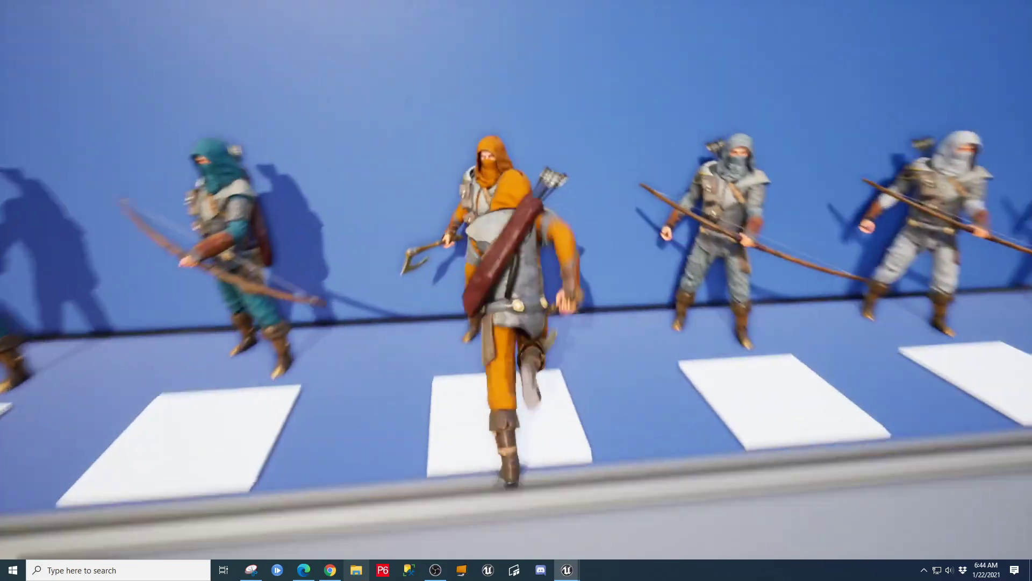
key(w)
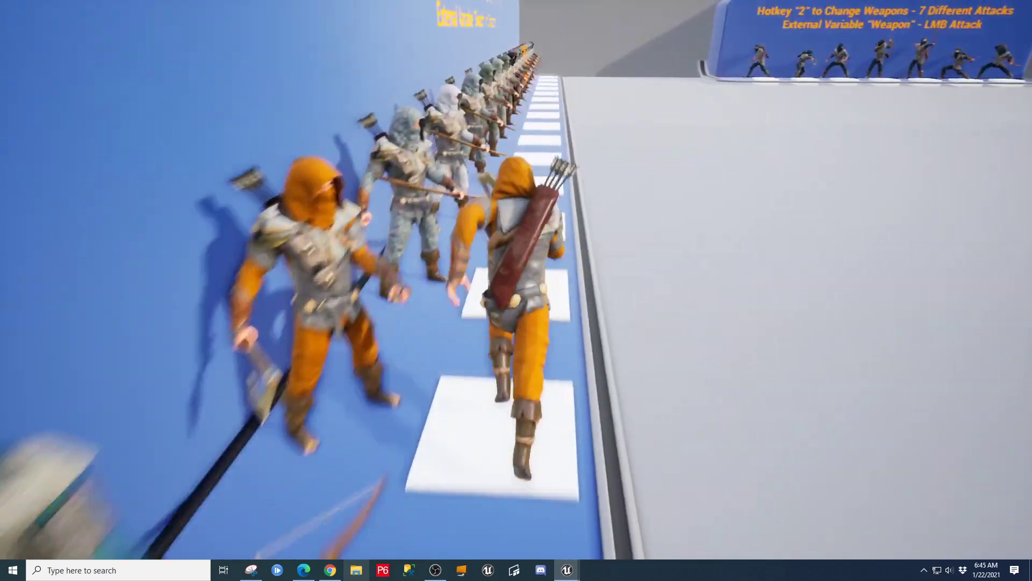
key(w)
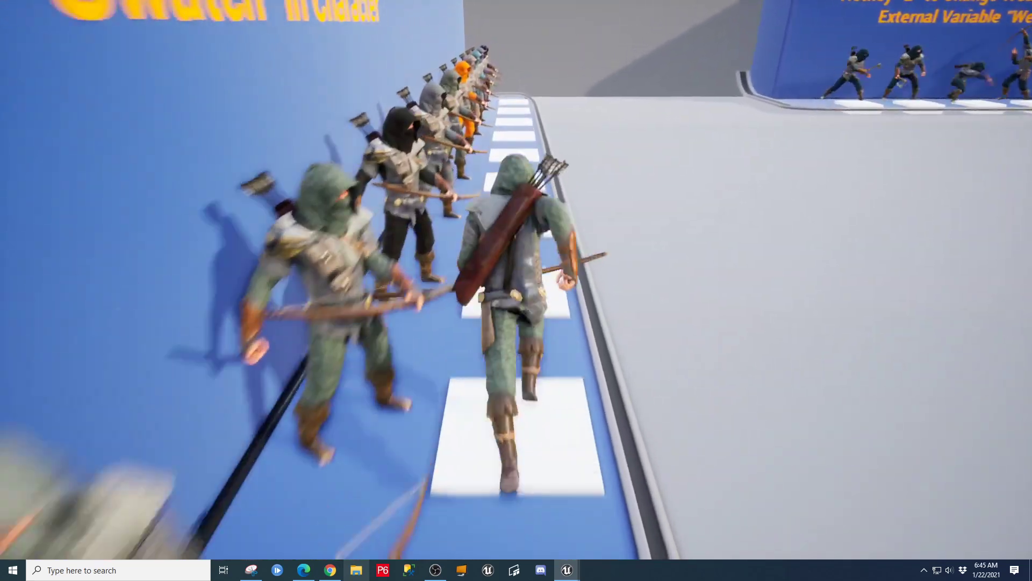
key(w)
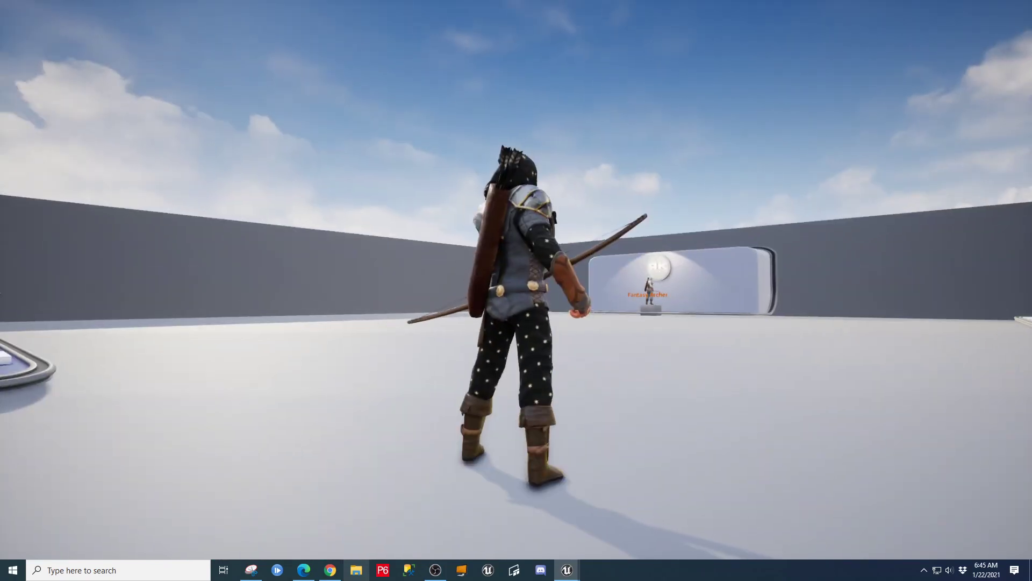
Step: Test the archer's appearance hotkeys in play by cycling outfit swatches, toggling the hood and switching between bow and axe
key(e)
key(e)
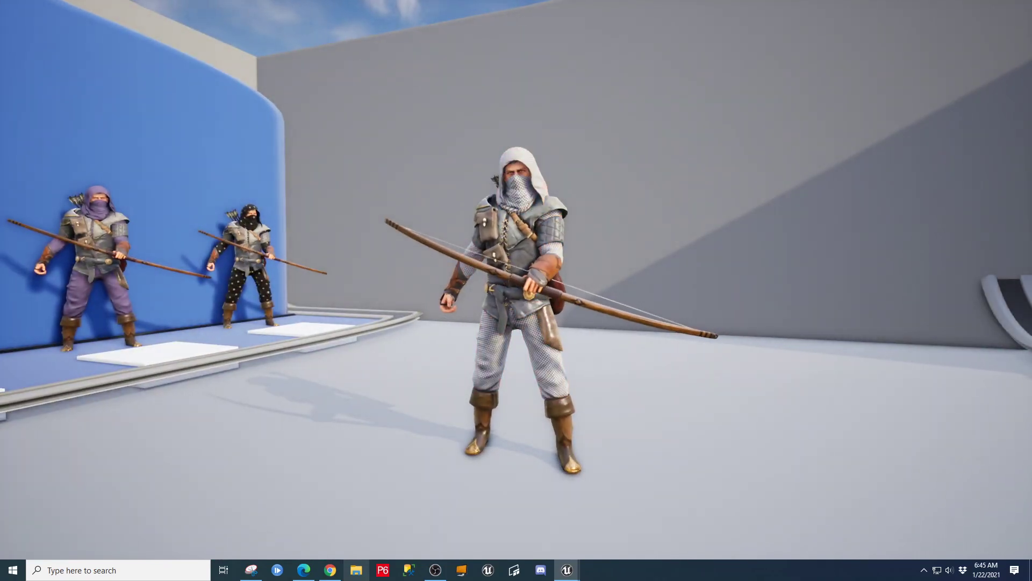
key(e)
key(e)
key(e)
key(e)
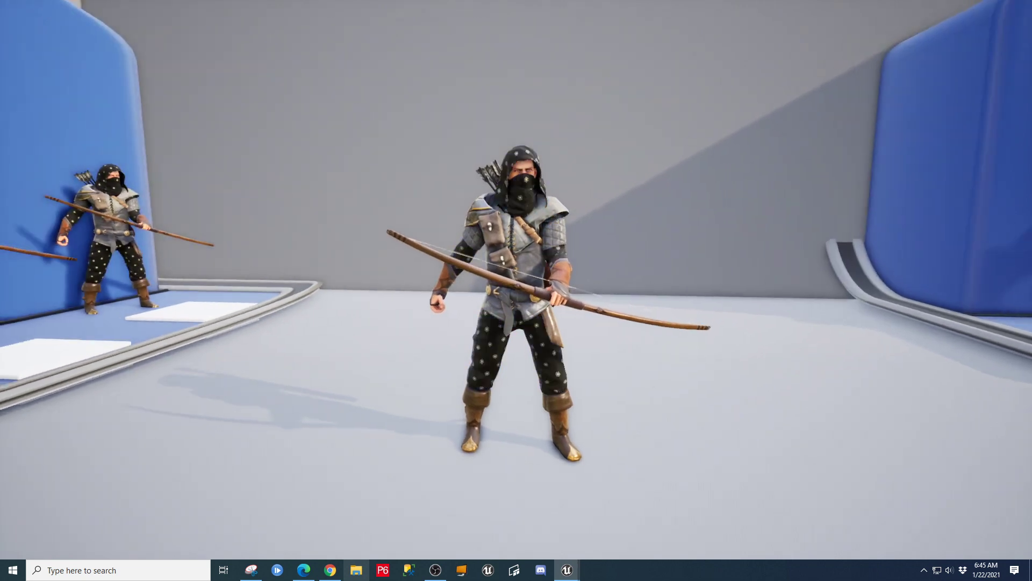
key(e)
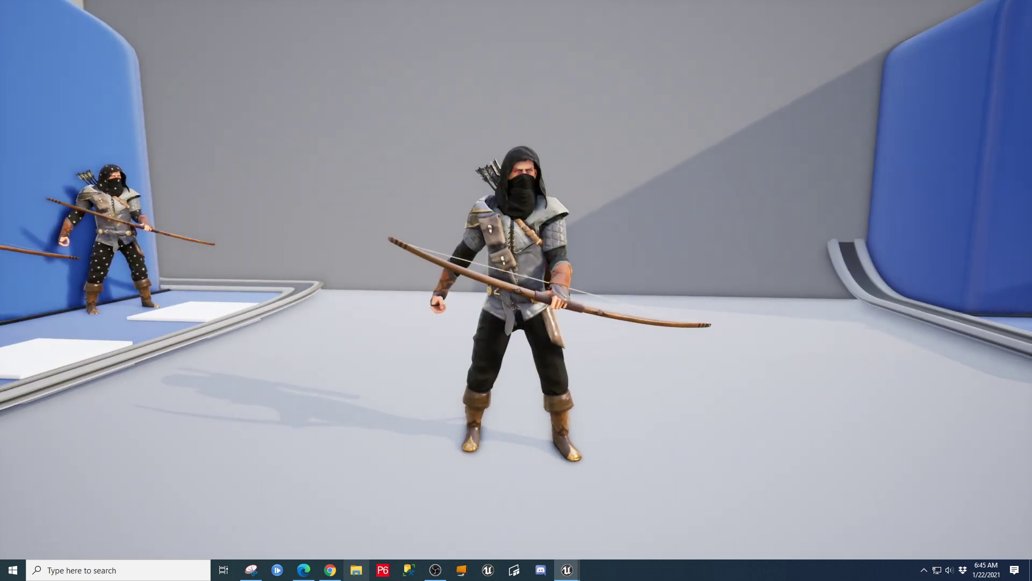
key(2)
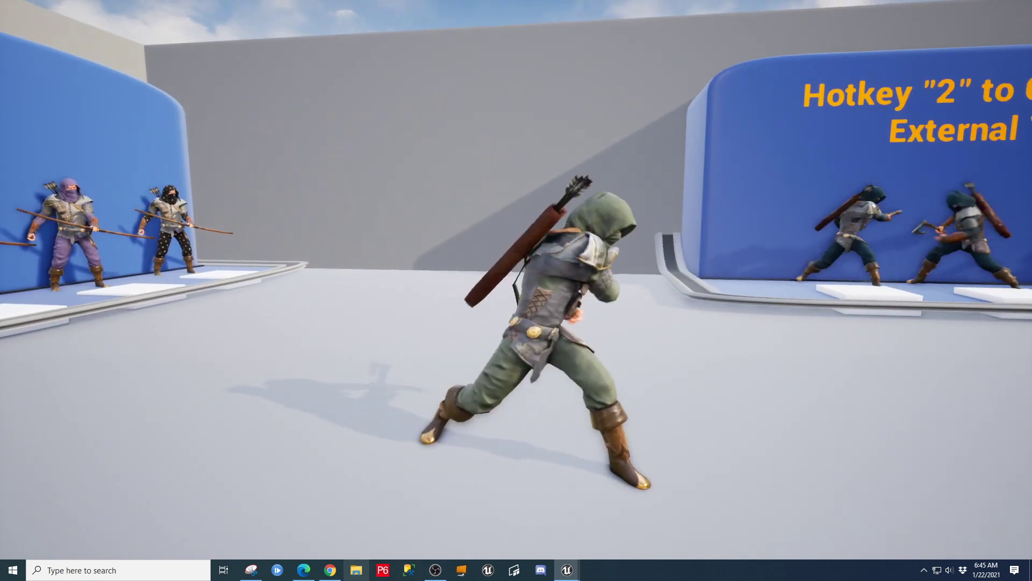
key(e)
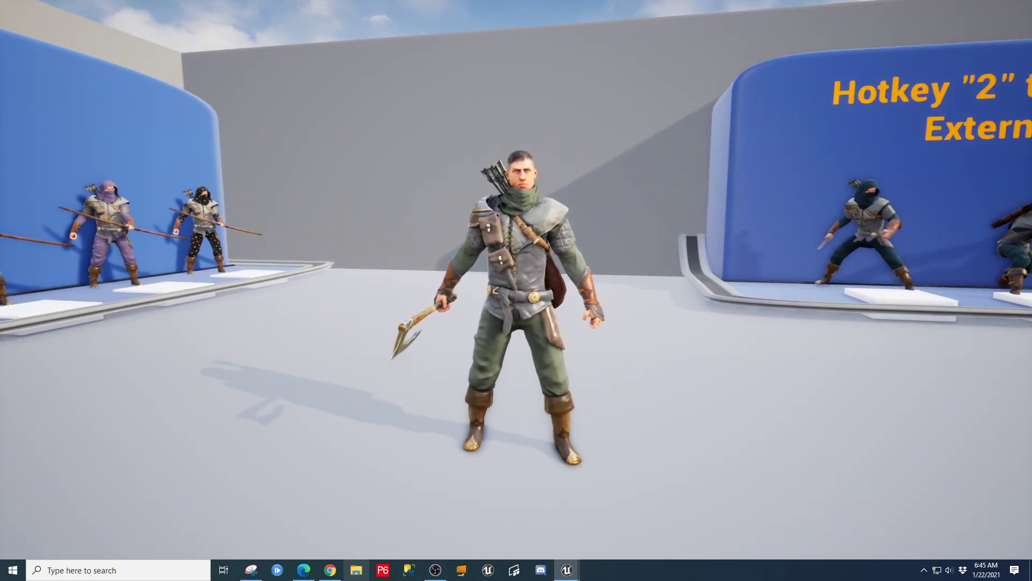
key(e)
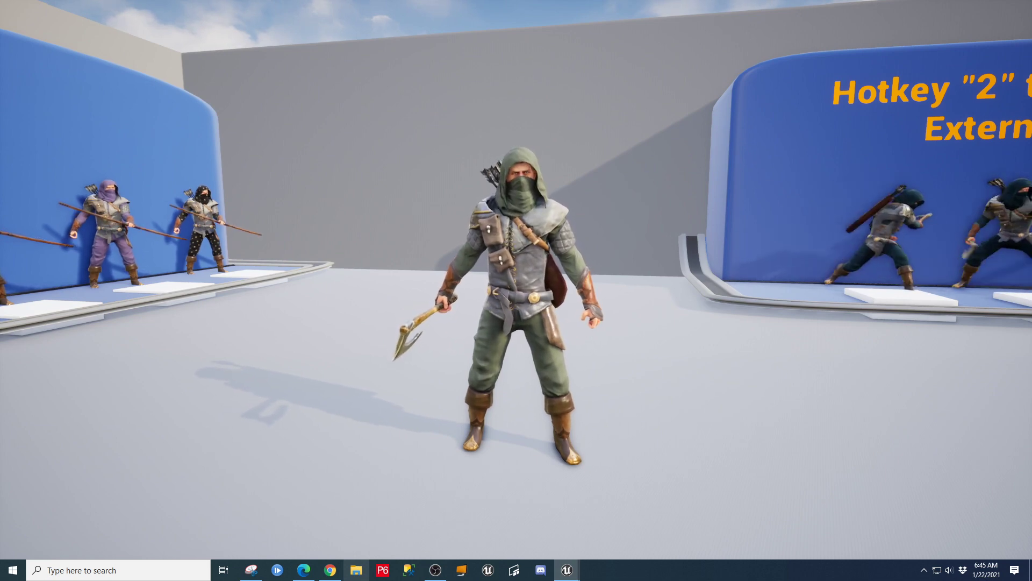
key(1)
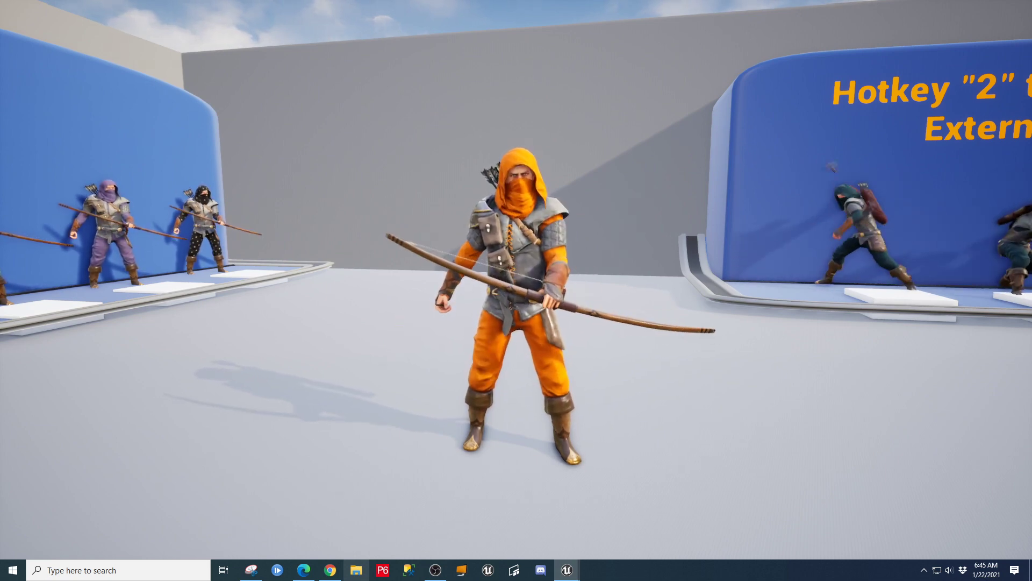
Step: Run the archer to the open area facing the wall, test the bow attack, and end play with the normal editor layout restored
key(w)
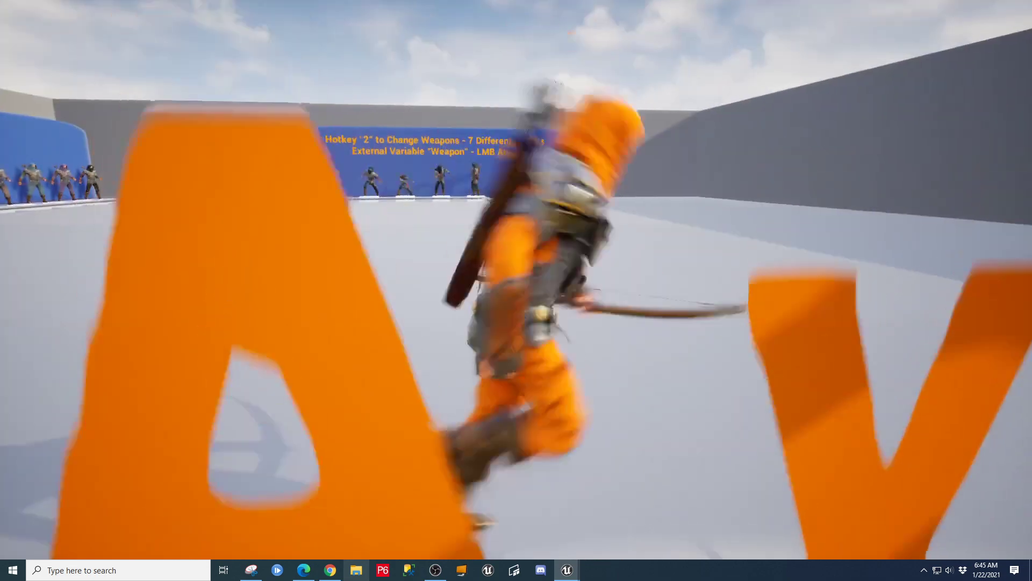
key(w)
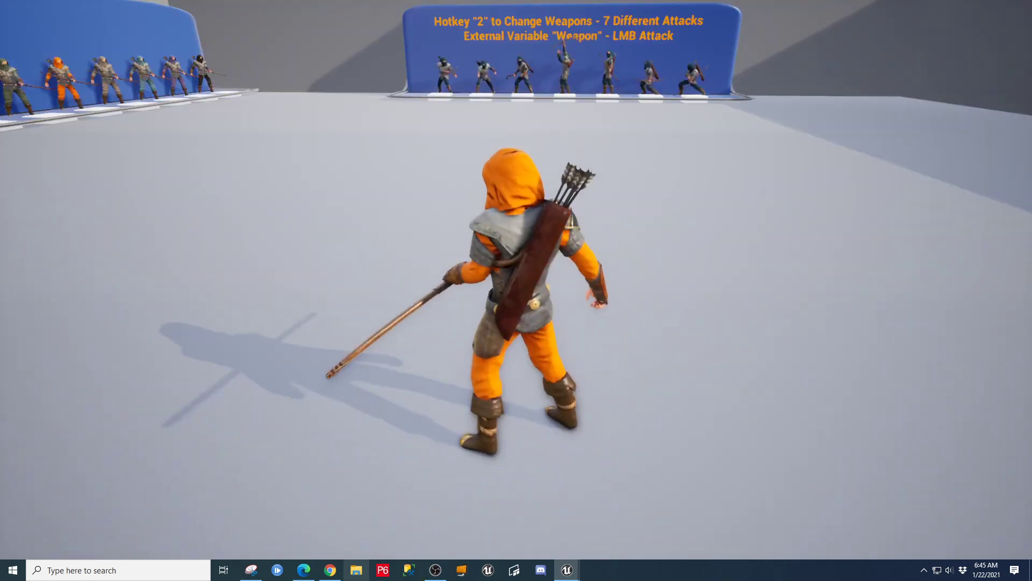
key(w)
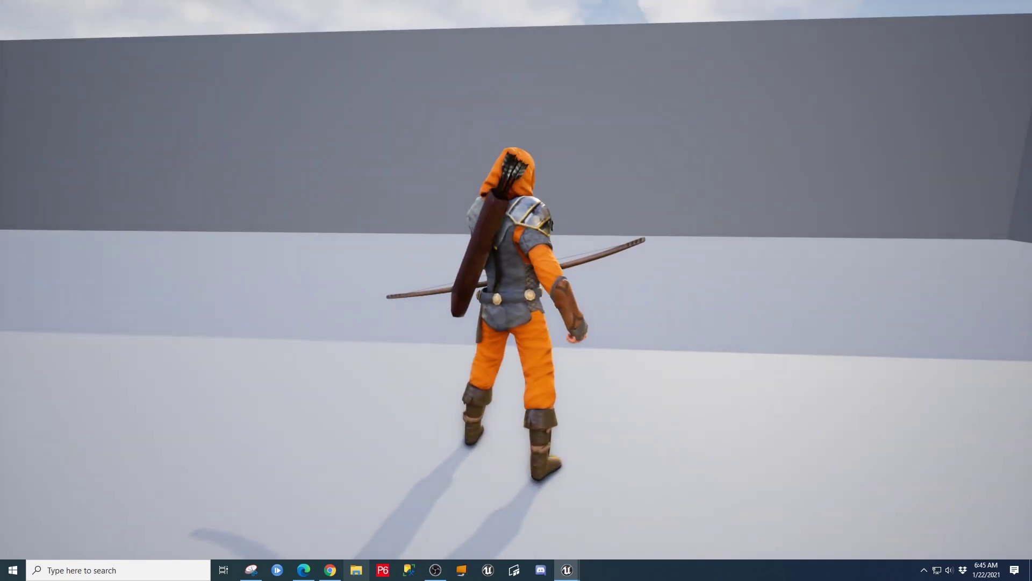
click(516, 279)
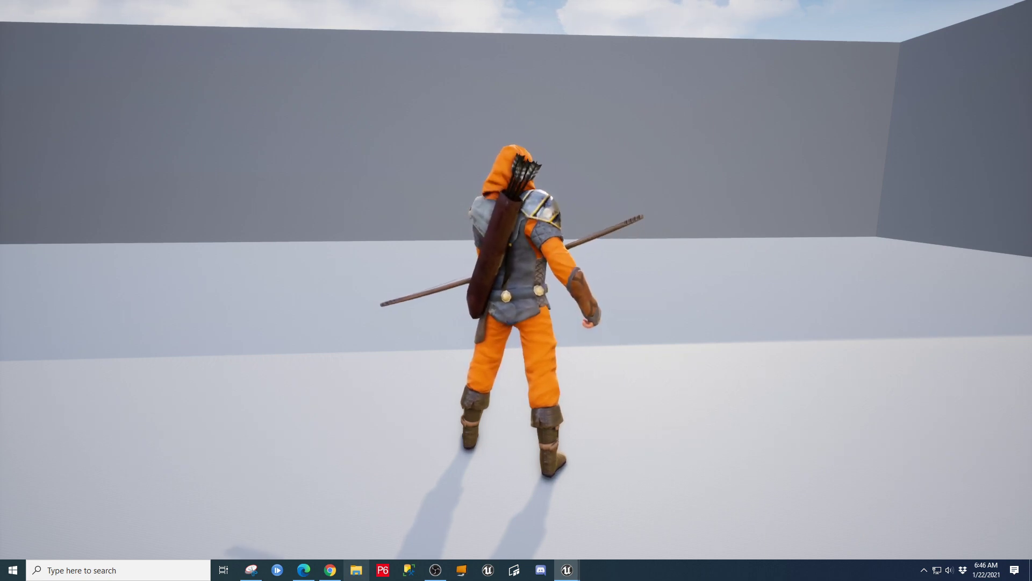
key(Escape)
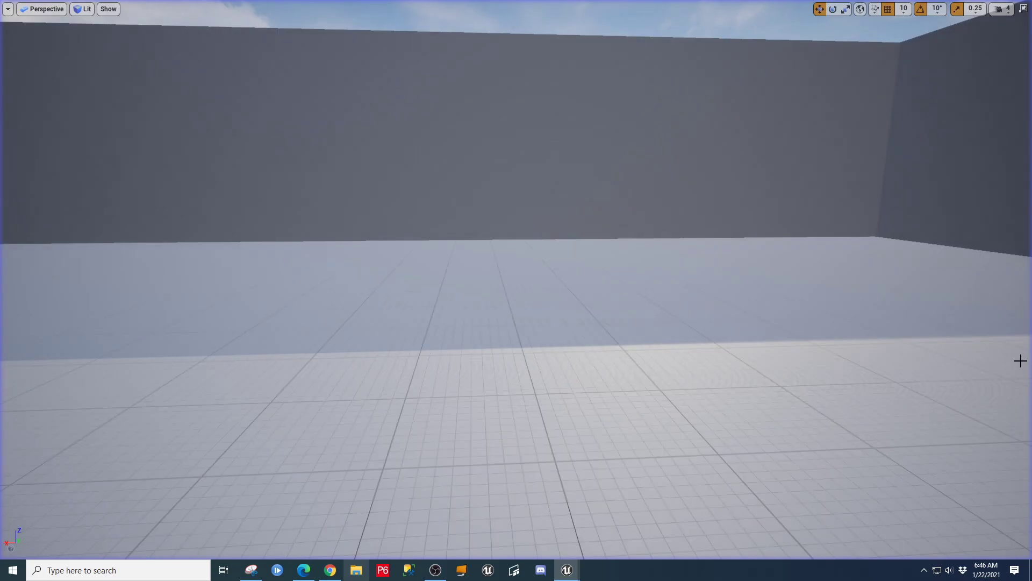
key(F11)
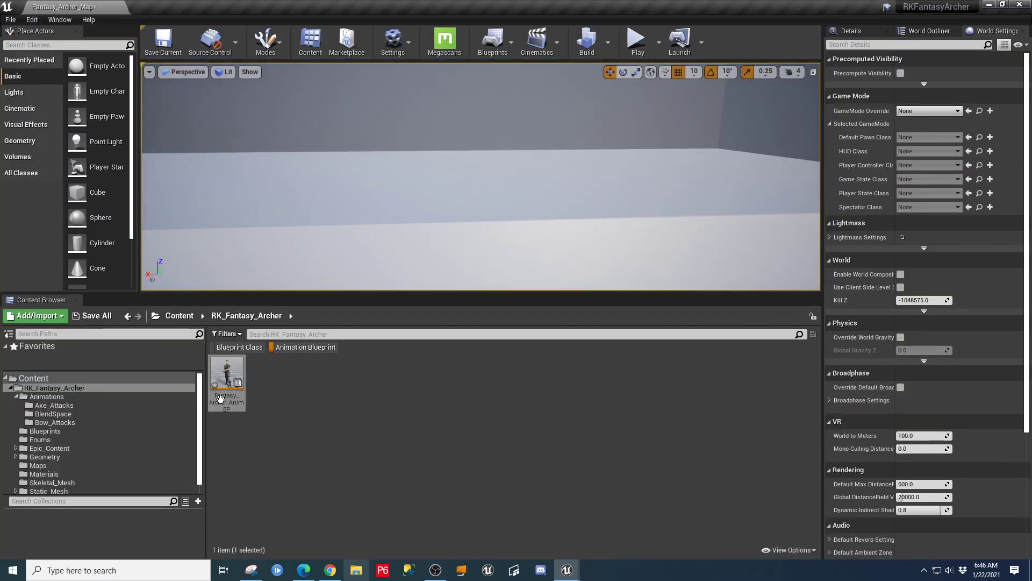
Step: Open the archer's animation blueprint to check its notify events, close it, and return to the level editor
double_click(225, 377)
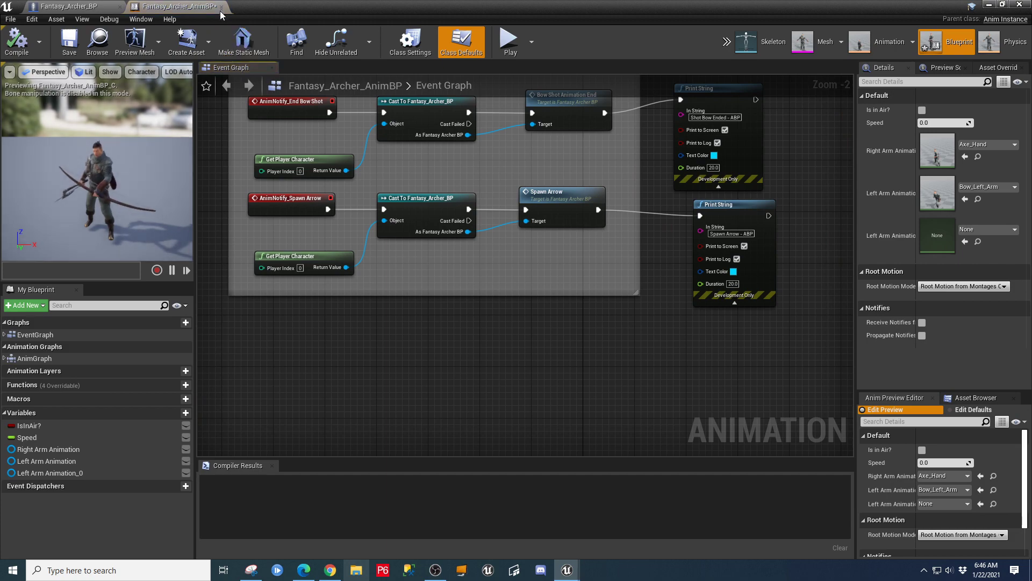
click(221, 6)
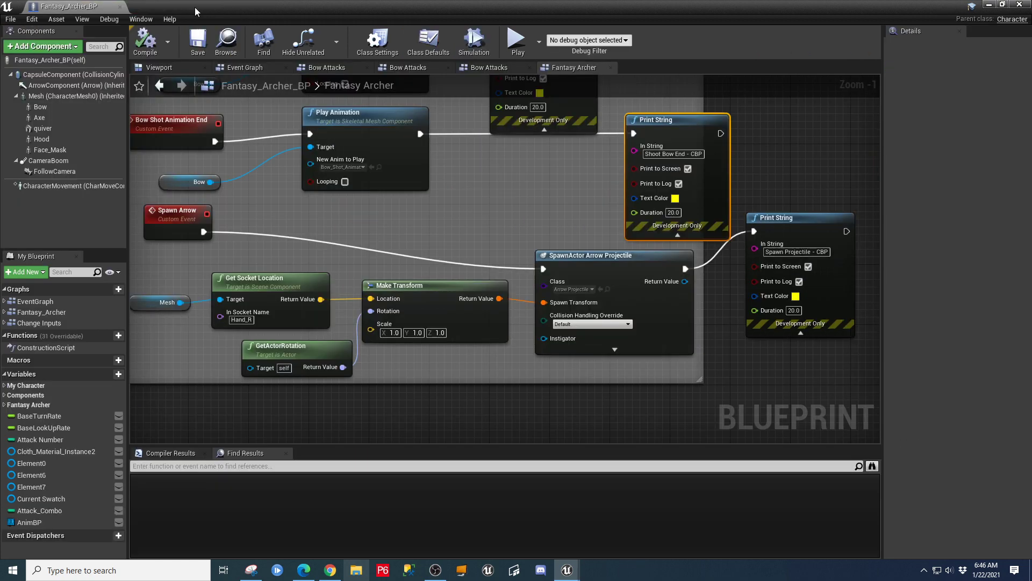
click(996, 5)
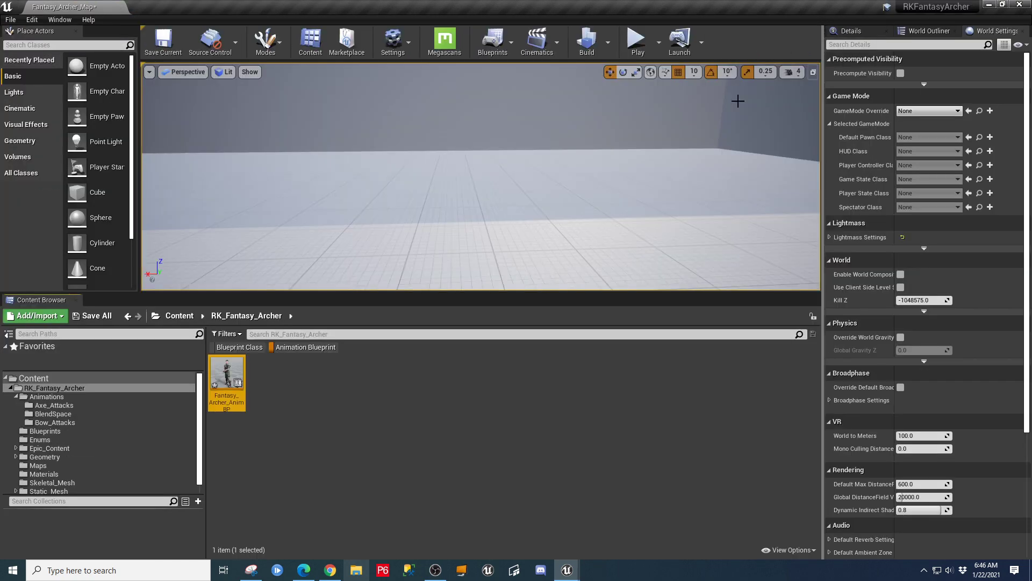
Step: Open Attack_Bow_1_Montage from the Bow_Attacks folder, pause its preview to examine the bow shot notifies, and close the montage
click(60, 423)
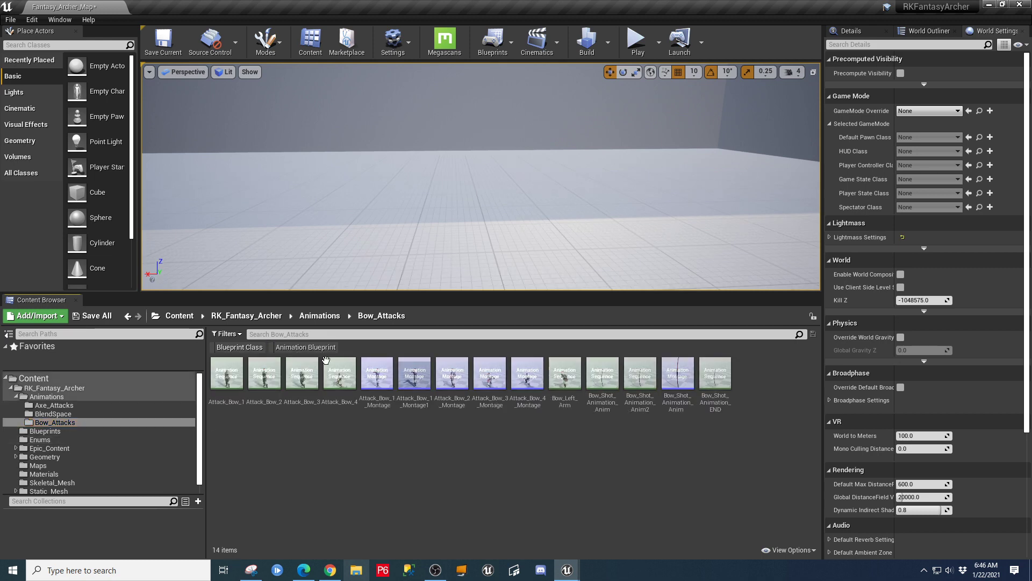
double_click(377, 373)
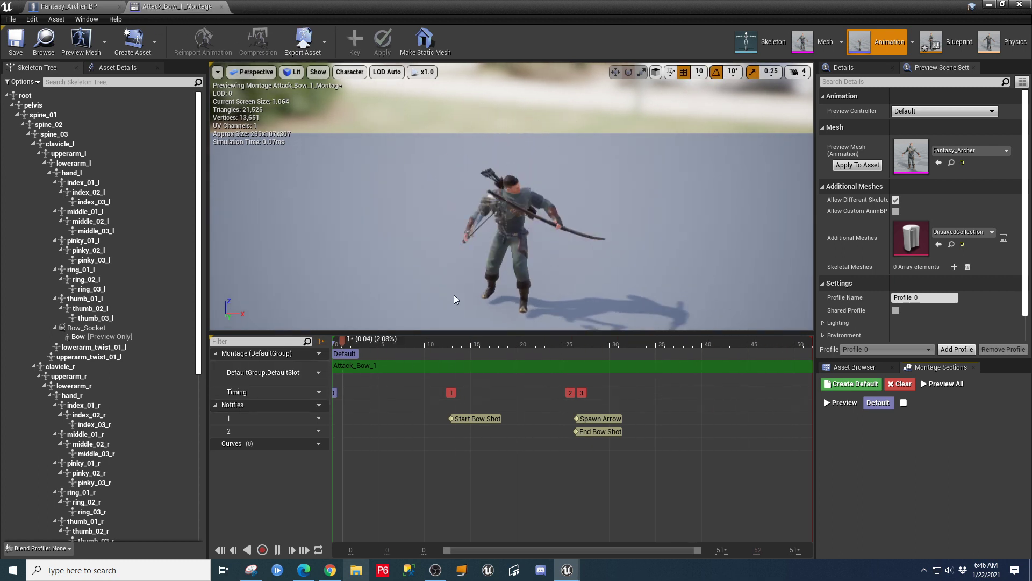
click(278, 550)
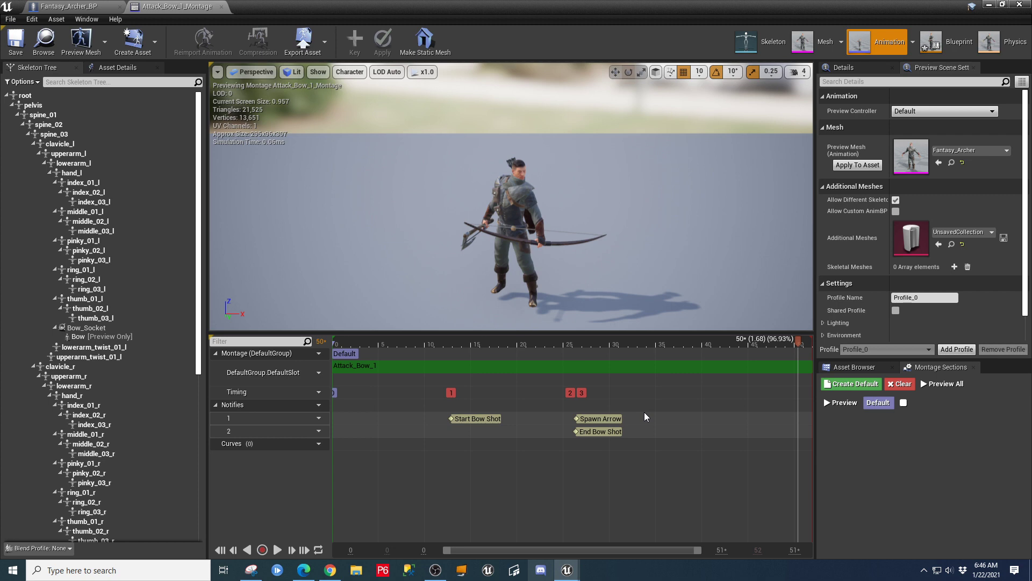
click(221, 7)
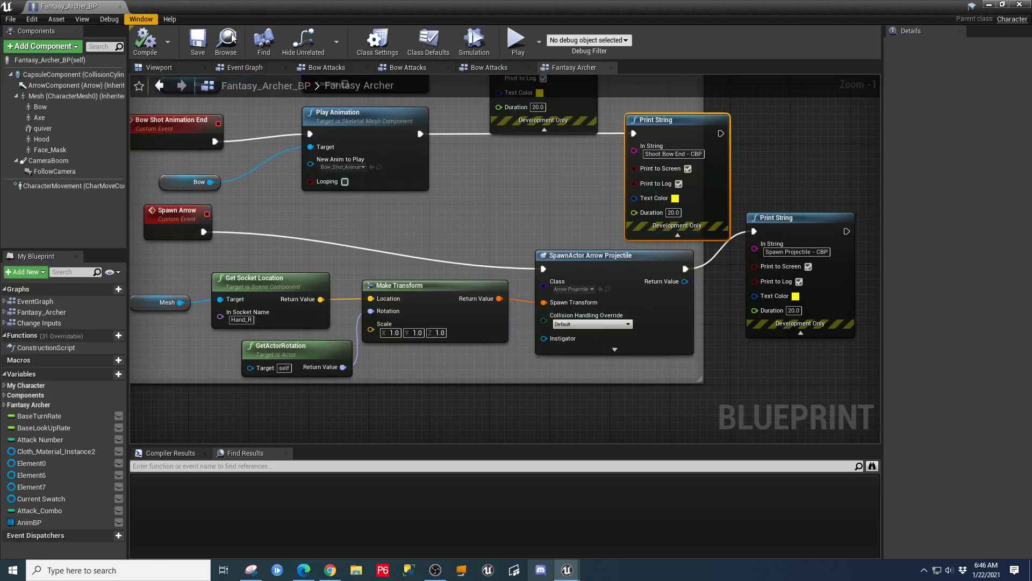
Step: Start another play session from the character blueprint and take control of the archer in the game view
click(517, 45)
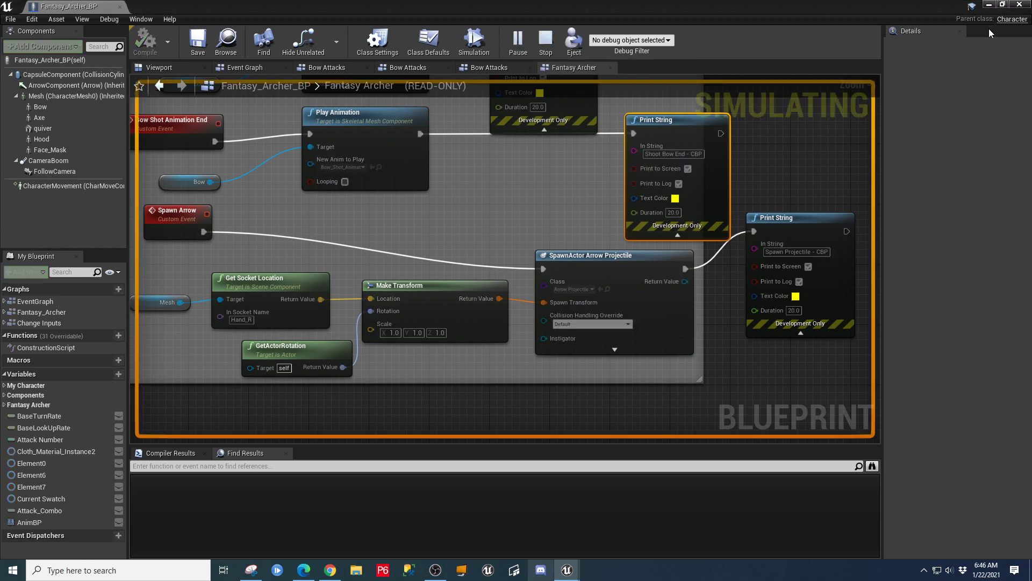
click(989, 4)
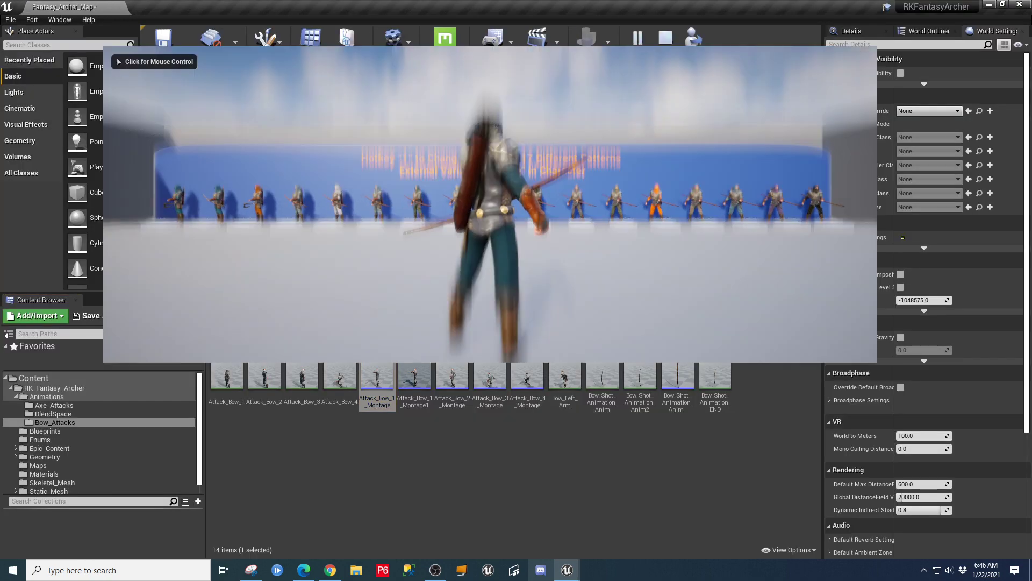
click(516, 290)
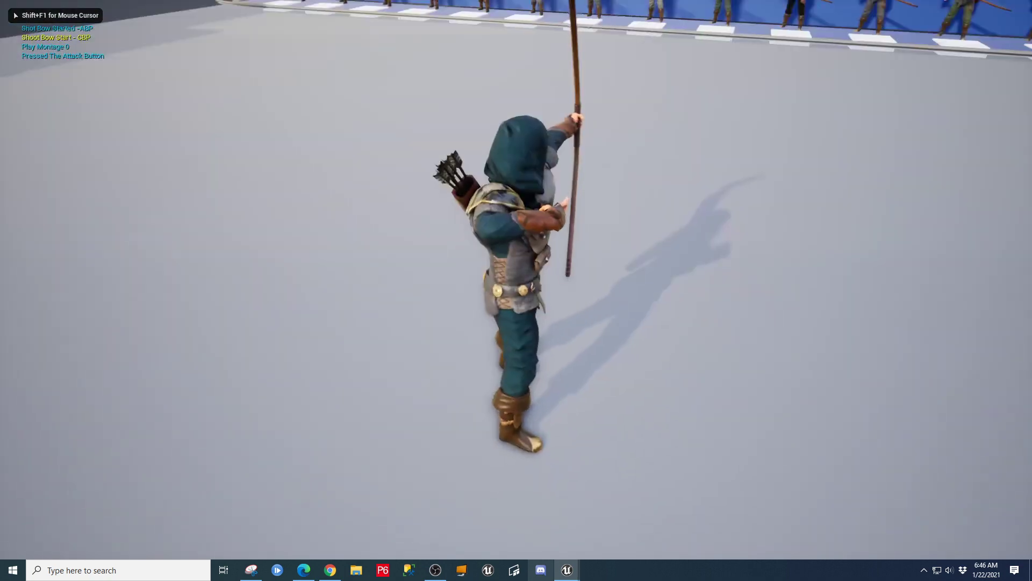
Step: Run the archer forward, fire several consecutive bow attacks to print the debug messages, and end the play session
key(w)
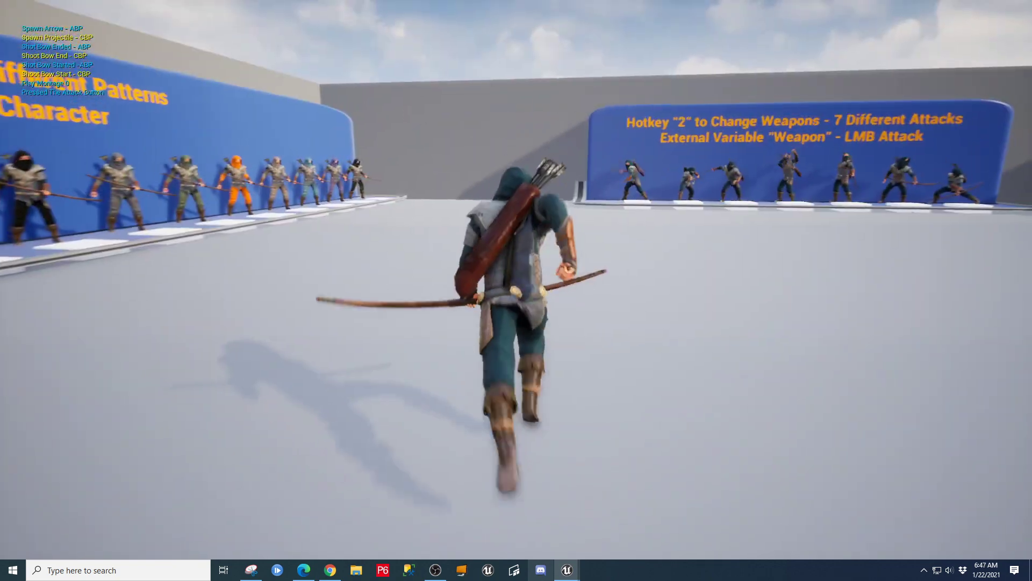
click(516, 290)
click(516, 290)
click(516, 290)
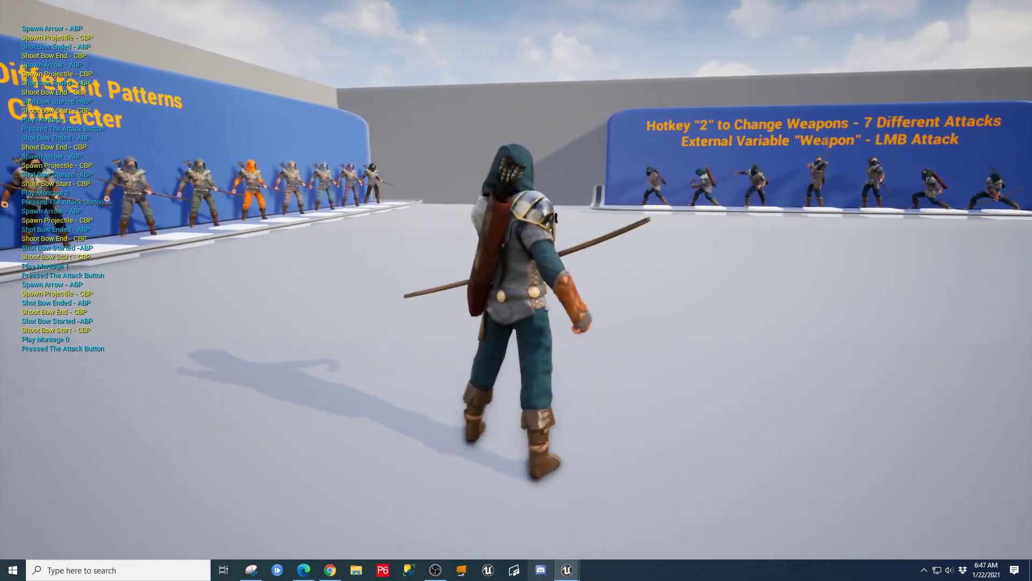
key(F11)
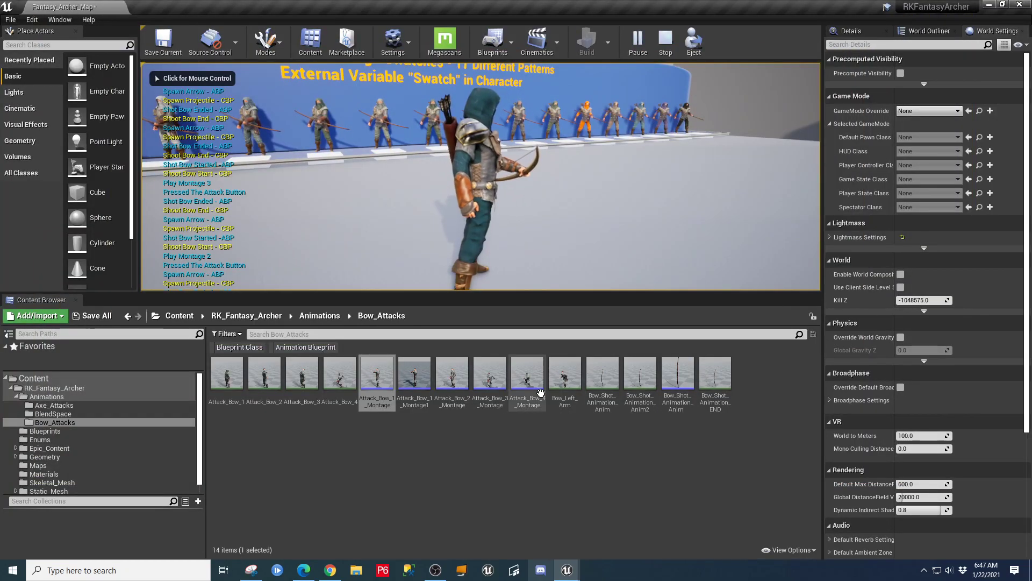
key(Escape)
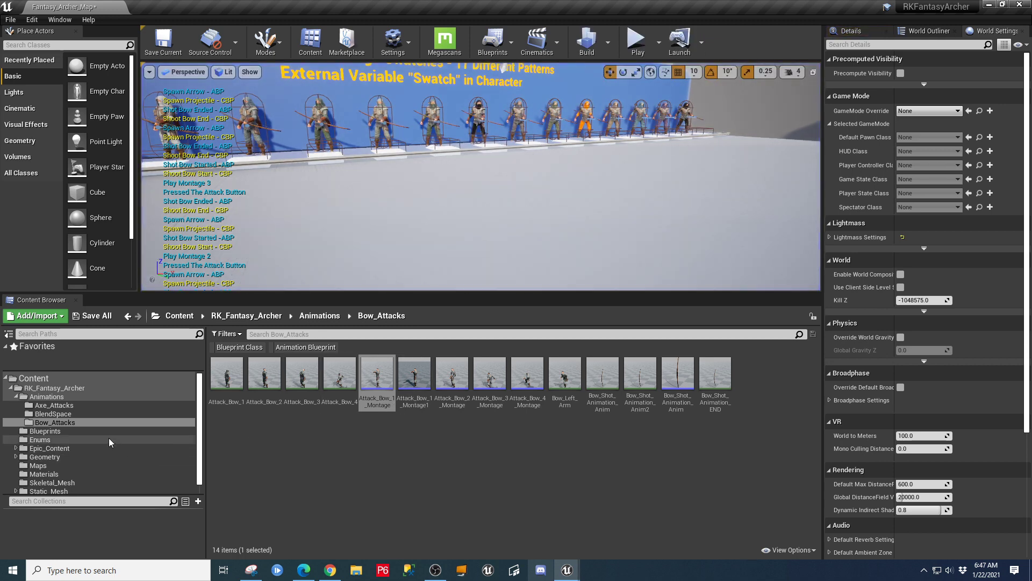
Step: Filter the RK_Fantasy_Archer folder to blueprint classes and open Fantasy_Archer_BP
click(240, 348)
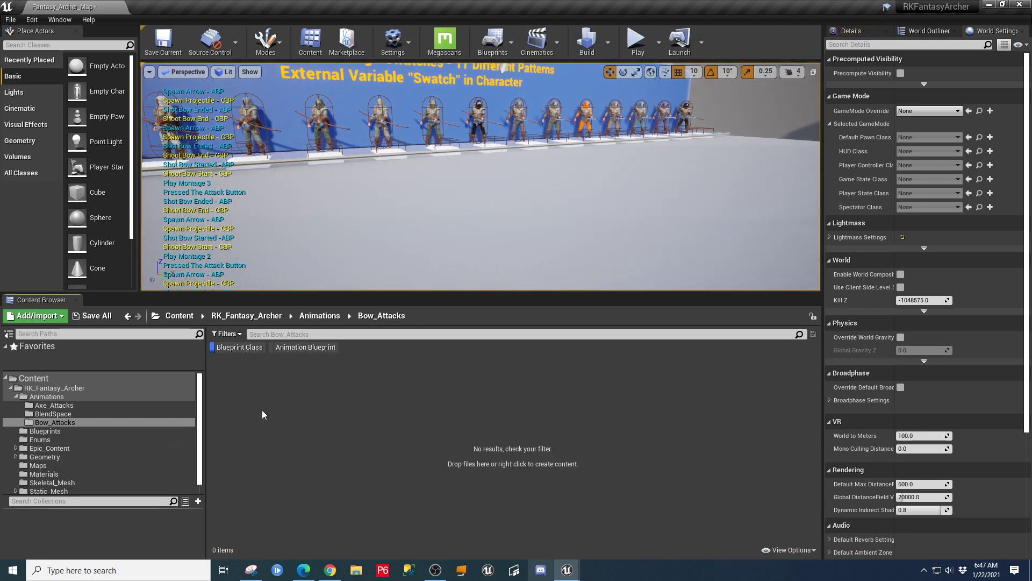
click(54, 388)
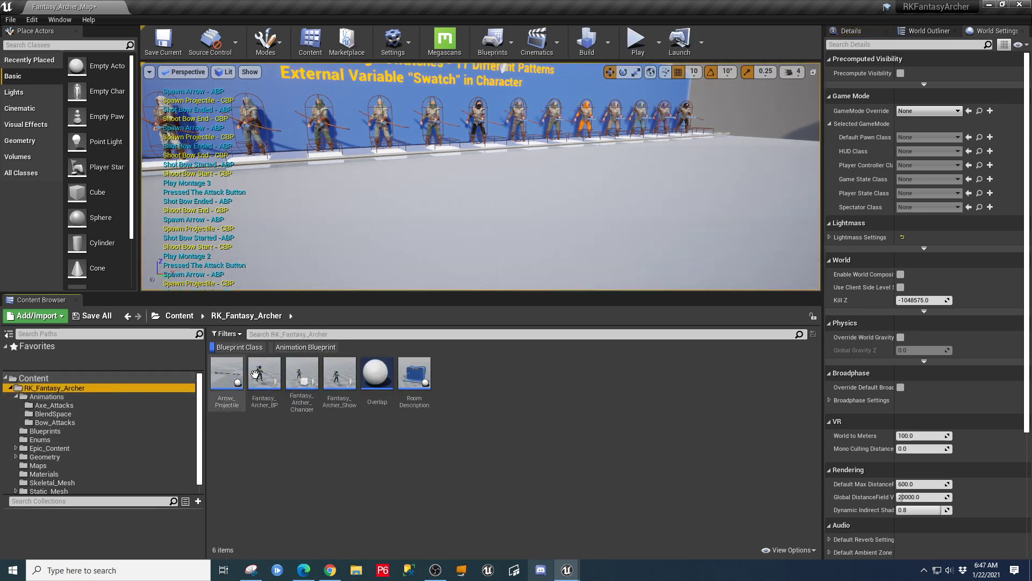
click(265, 372)
double_click(267, 372)
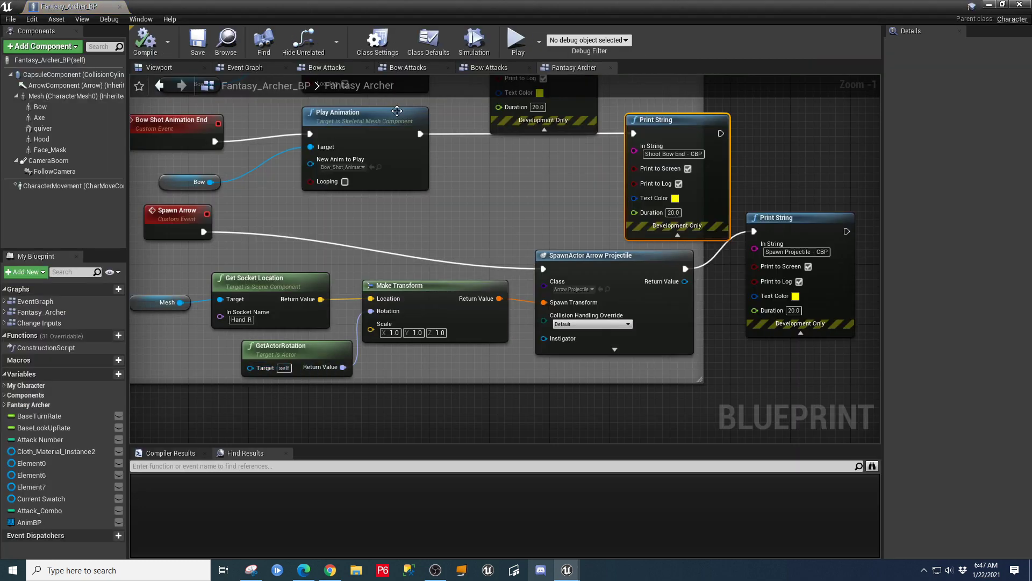
Step: Show the Bow Attacks graph in an enlarged graph area and examine the flow from attack input to the four montages
click(317, 69)
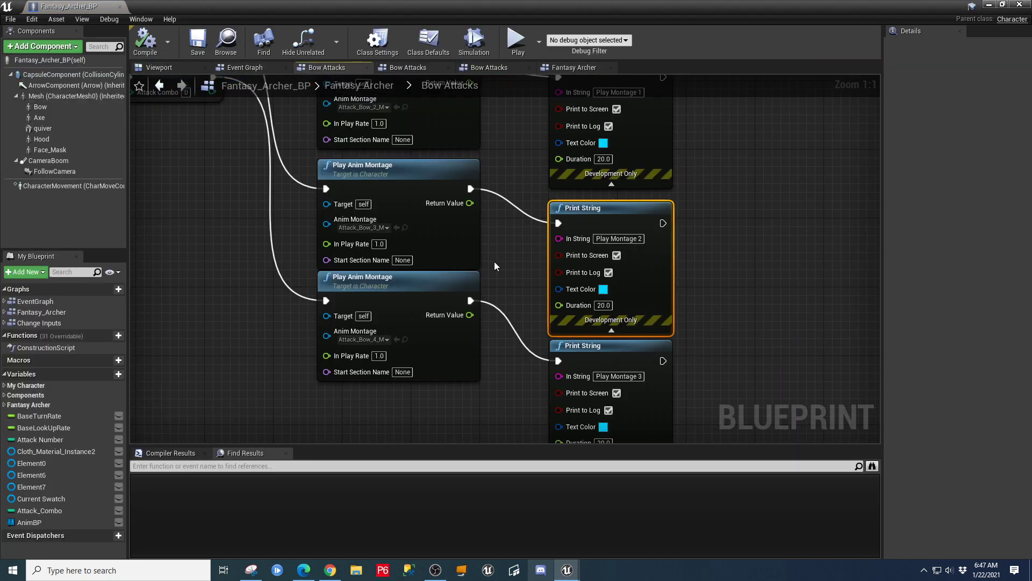
scroll(514, 264, down, 2)
right_drag(677, 237, 878, 377)
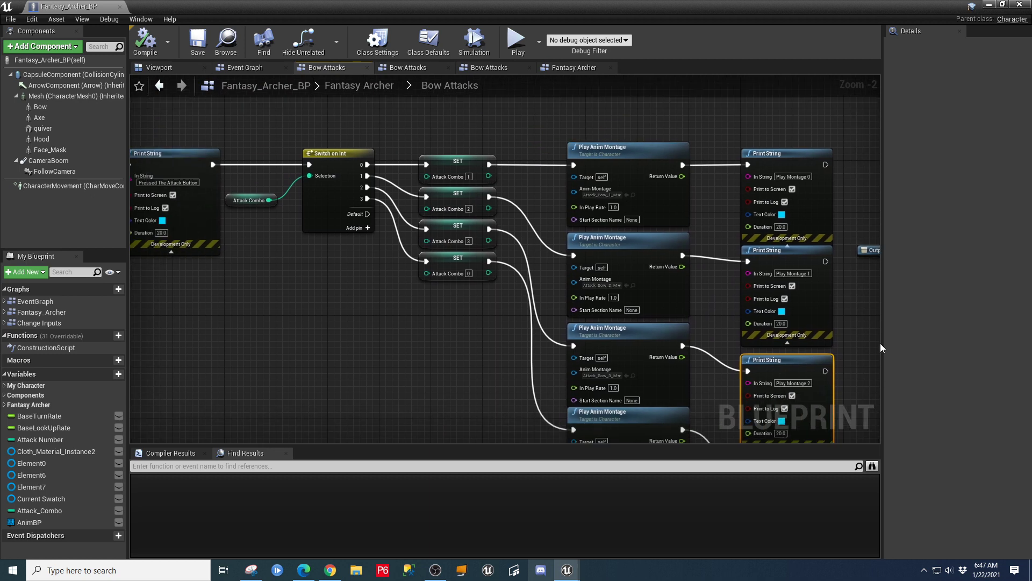
drag(880, 343, 995, 344)
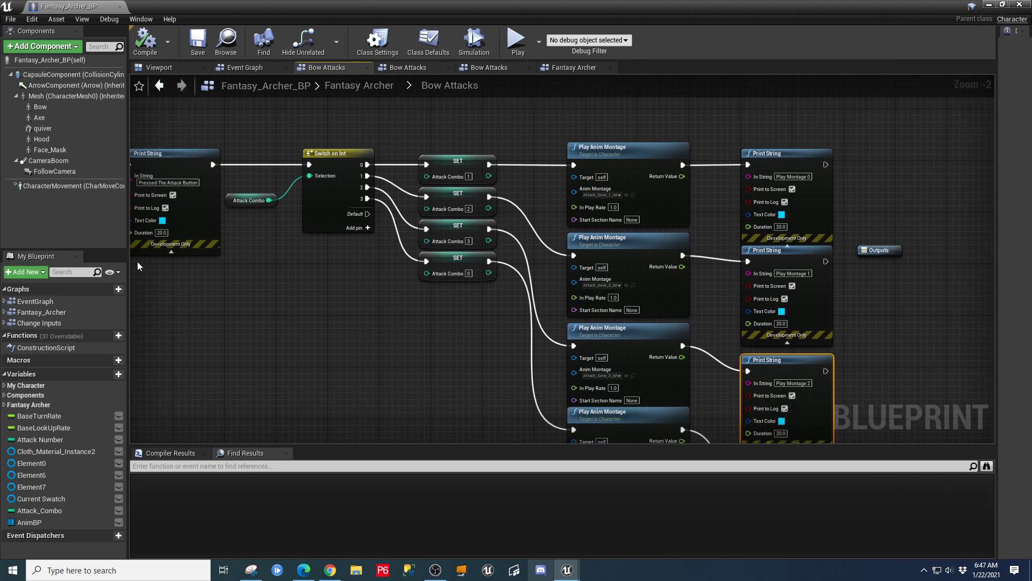
drag(130, 261, 76, 260)
right_drag(280, 295, 347, 247)
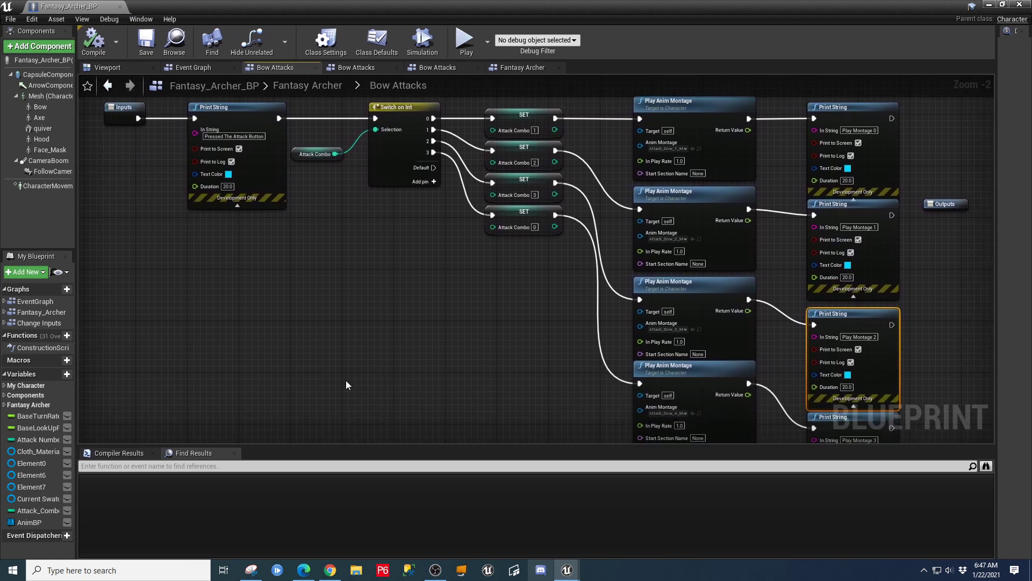
drag(389, 445, 386, 526)
right_drag(422, 424, 452, 422)
scroll(436, 424, up, 1)
scroll(437, 425, down, 1)
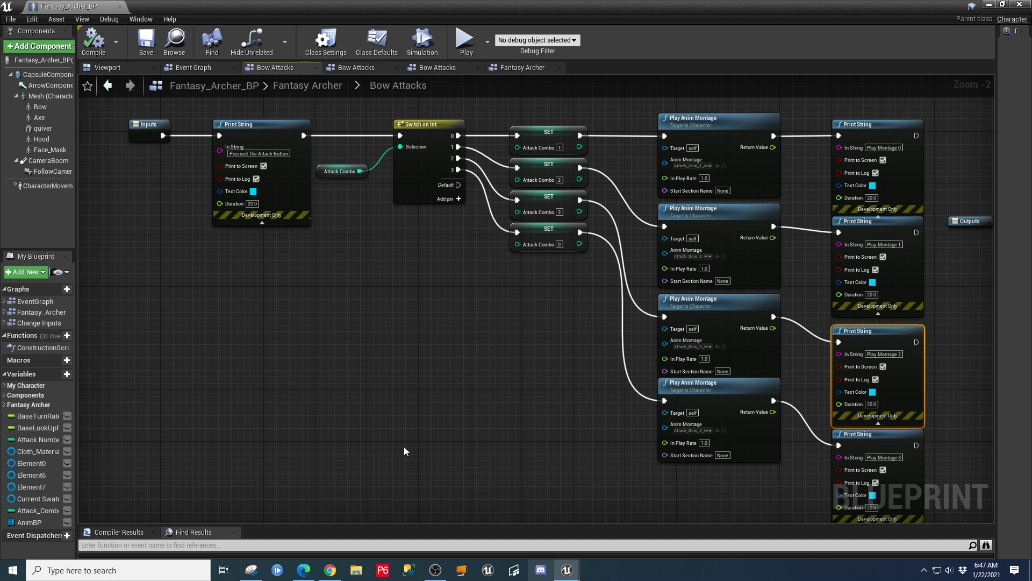
Step: Examine the Basic Attack Function in the Event Graph and enlarge the results area below the graph
click(188, 68)
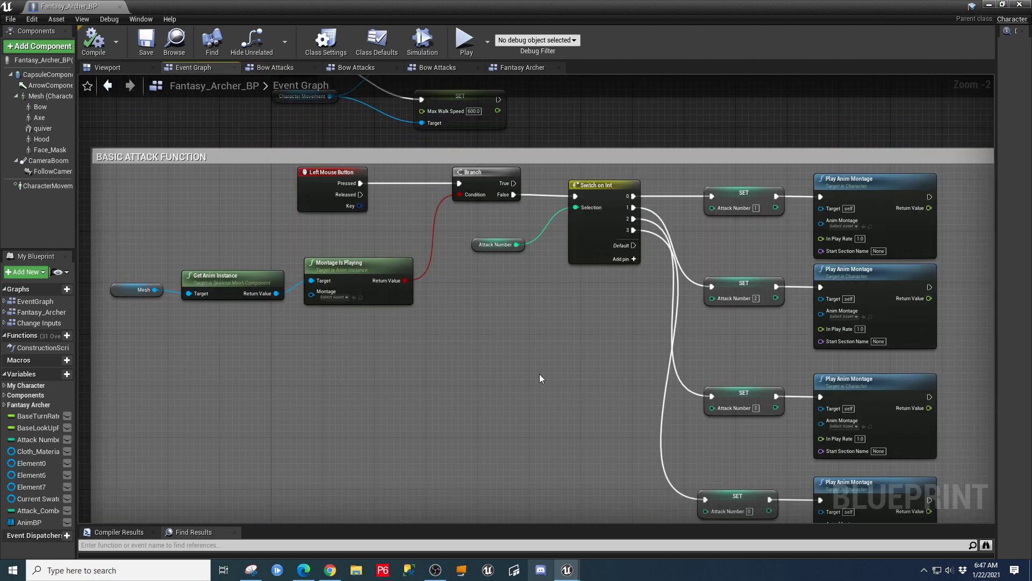
scroll(540, 378, down, 1)
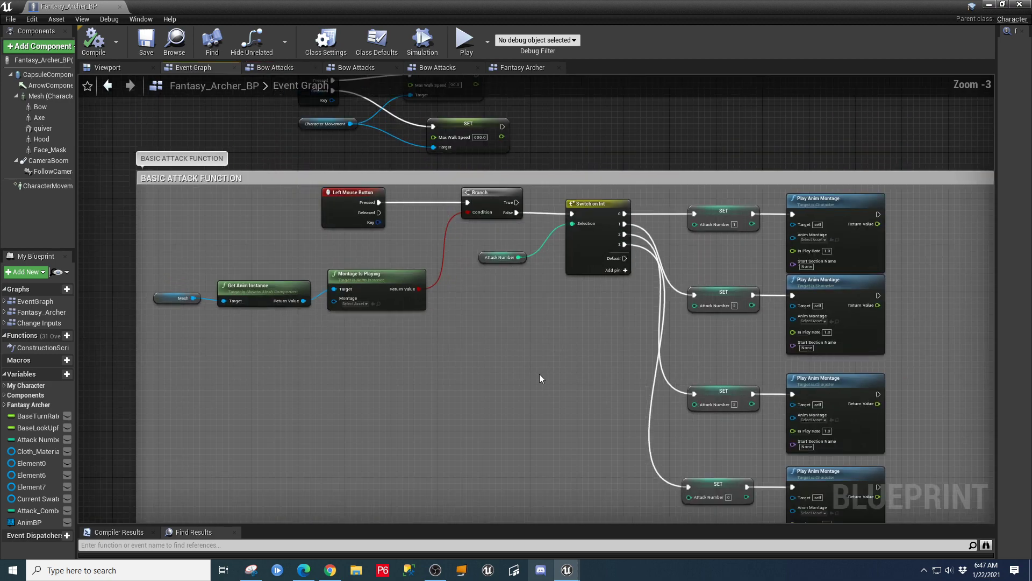
scroll(573, 162, down, 3)
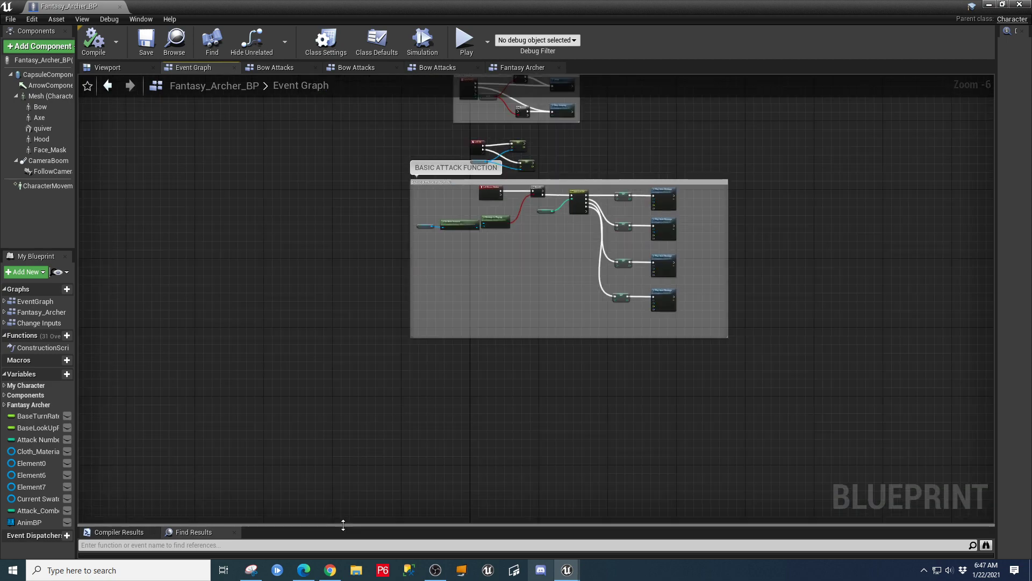
drag(343, 524, 359, 461)
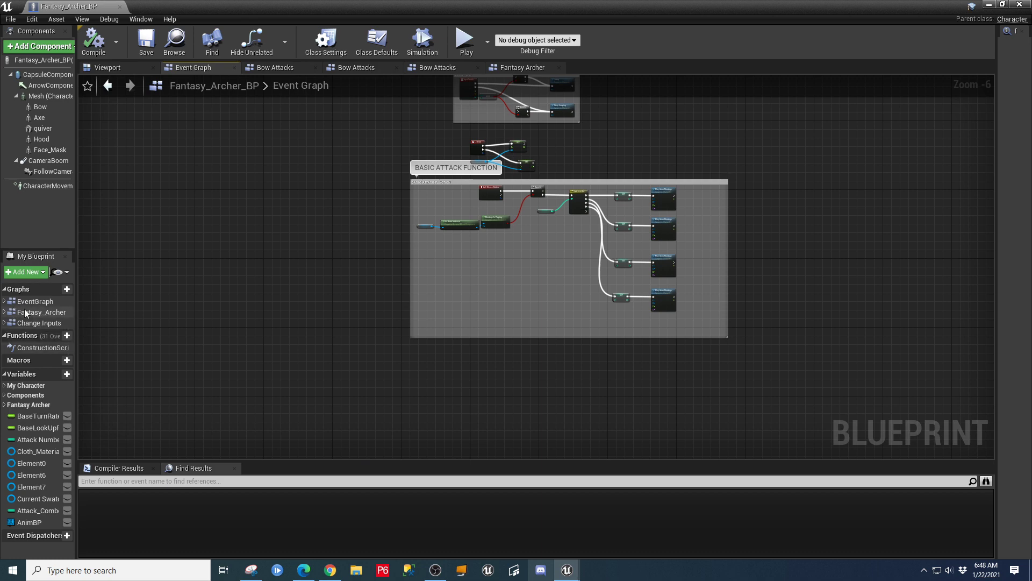
Step: List the EventGraph's events with more width for their names and jump to its Left Mouse Button event
click(5, 302)
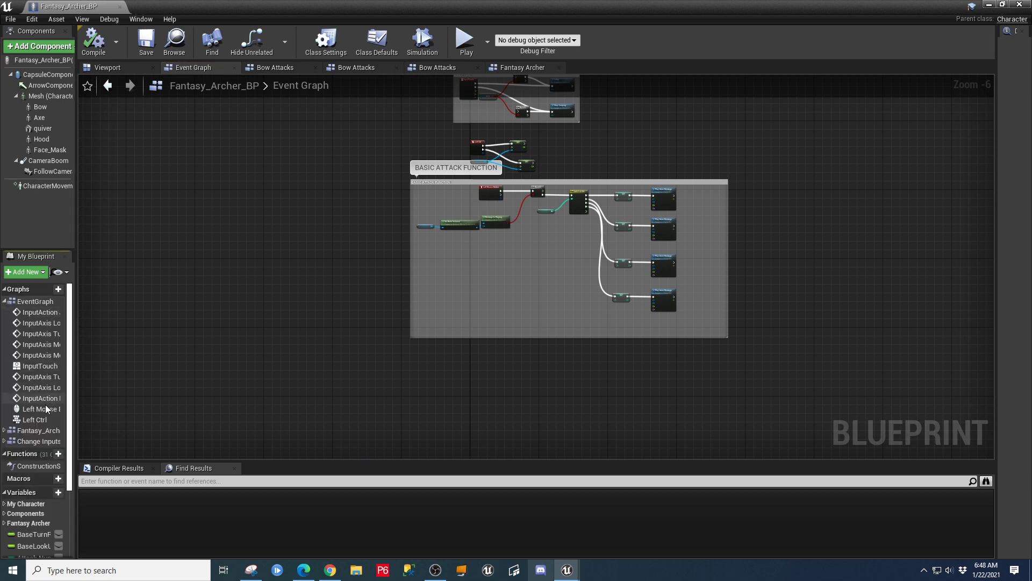
drag(77, 409, 119, 408)
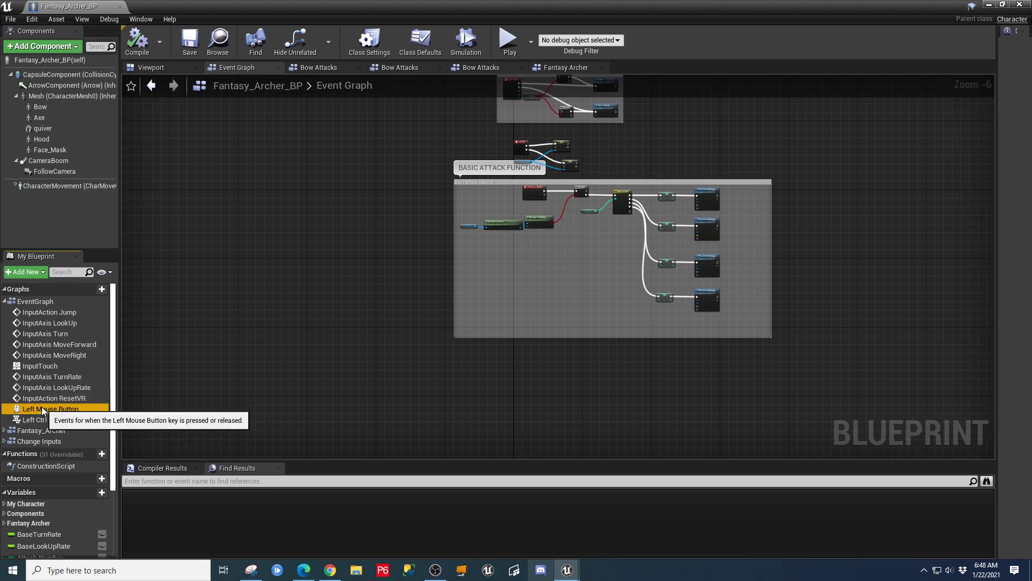
double_click(37, 409)
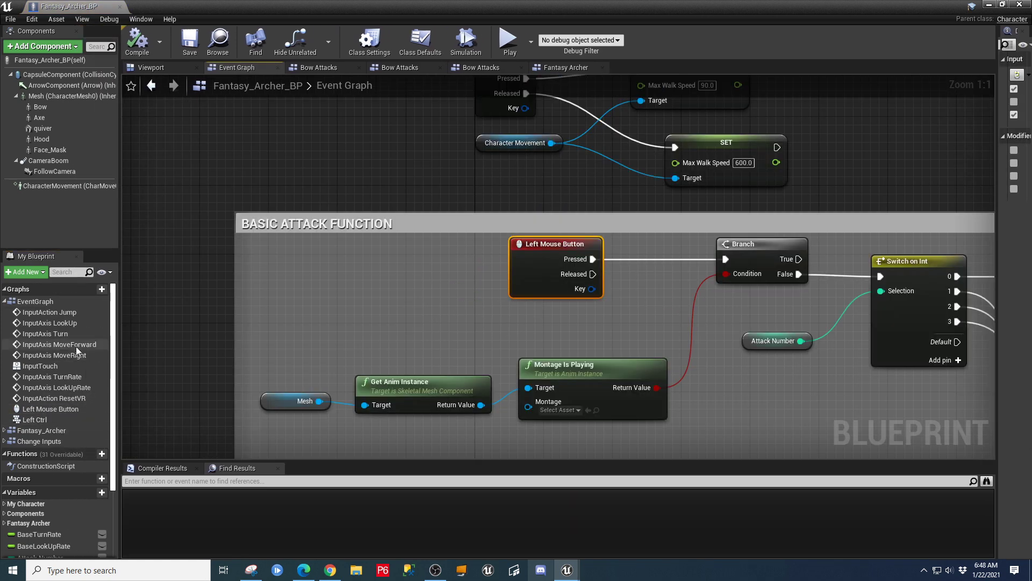
Step: Expand the Fantasy_Archer graph's event list, open that graph, and examine the Left Mouse Button logic in Attack Events
click(5, 430)
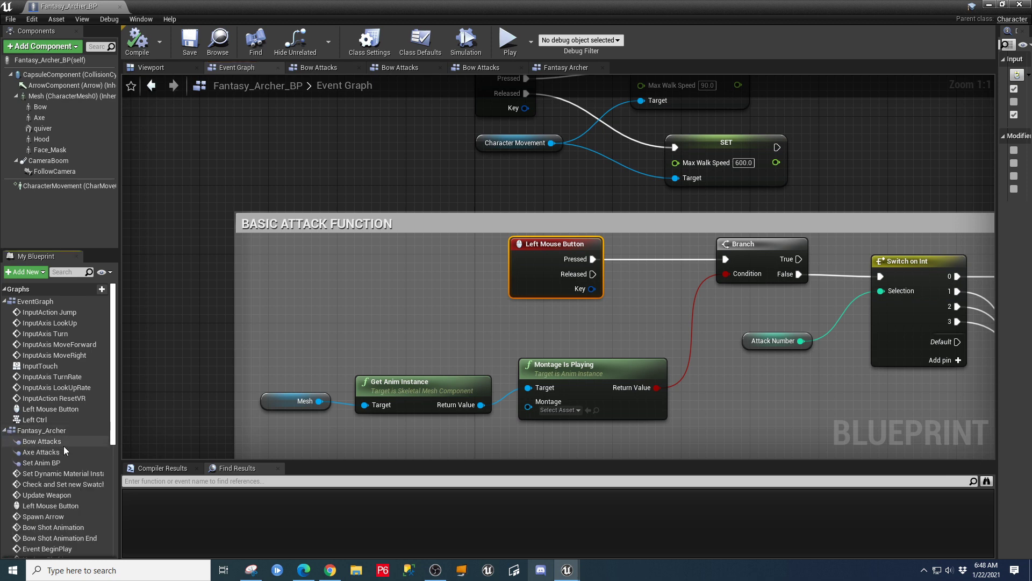
scroll(48, 438, down, 3)
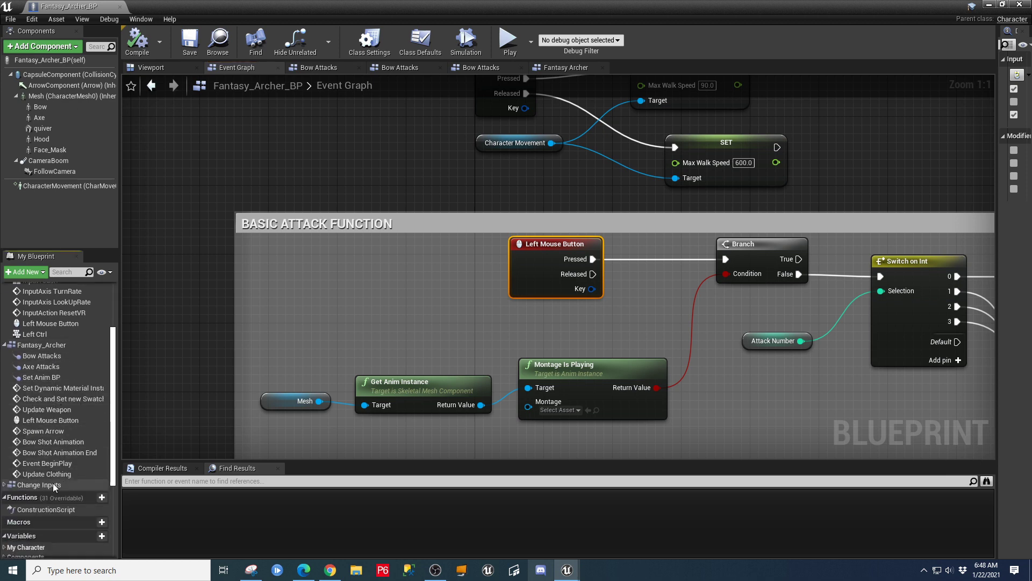
double_click(42, 346)
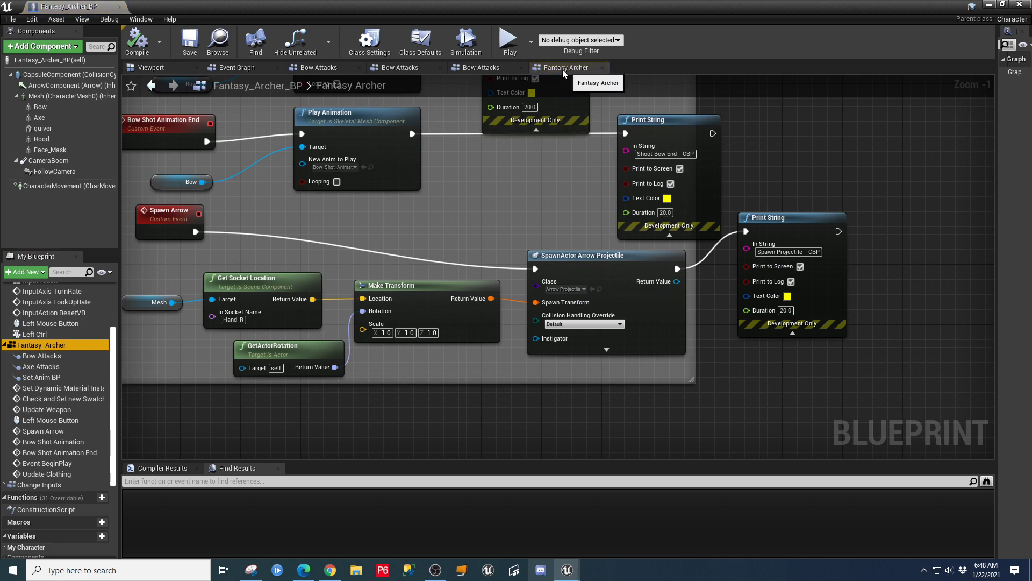
scroll(462, 178, up, 1)
scroll(503, 201, down, 4)
right_drag(489, 205, 732, 460)
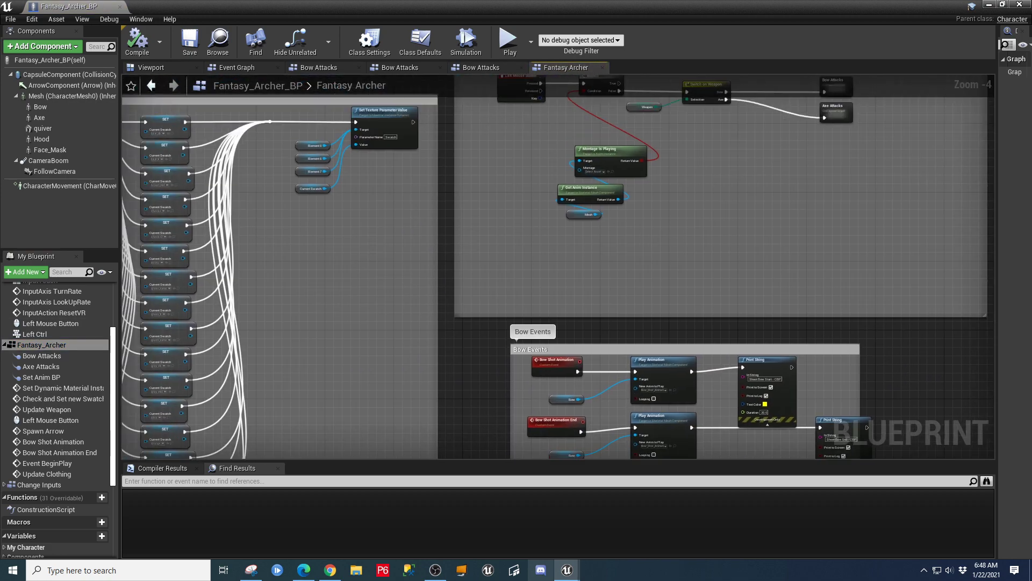
right_drag(495, 271, 452, 410)
scroll(530, 390, up, 3)
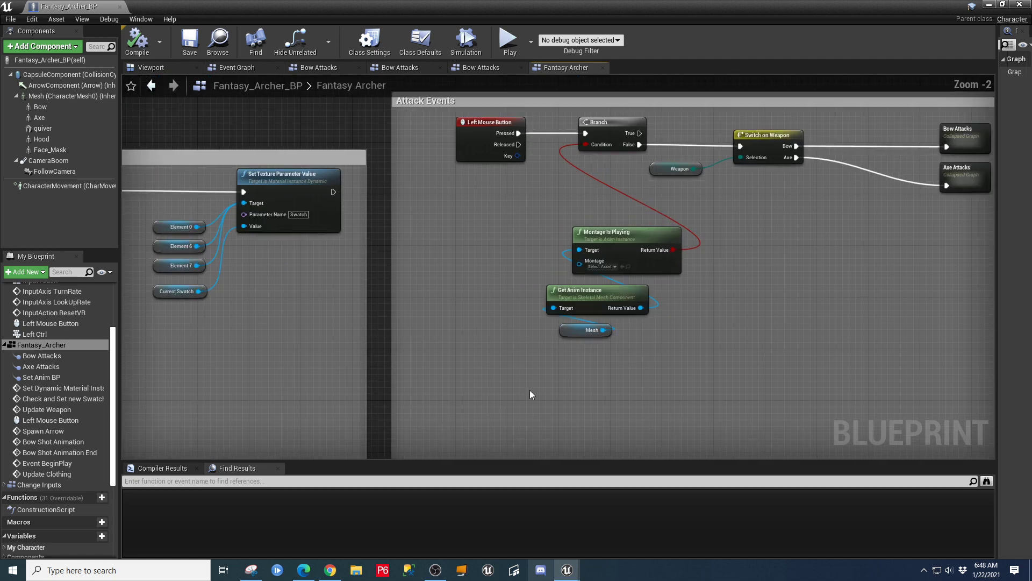
right_drag(678, 380, 624, 371)
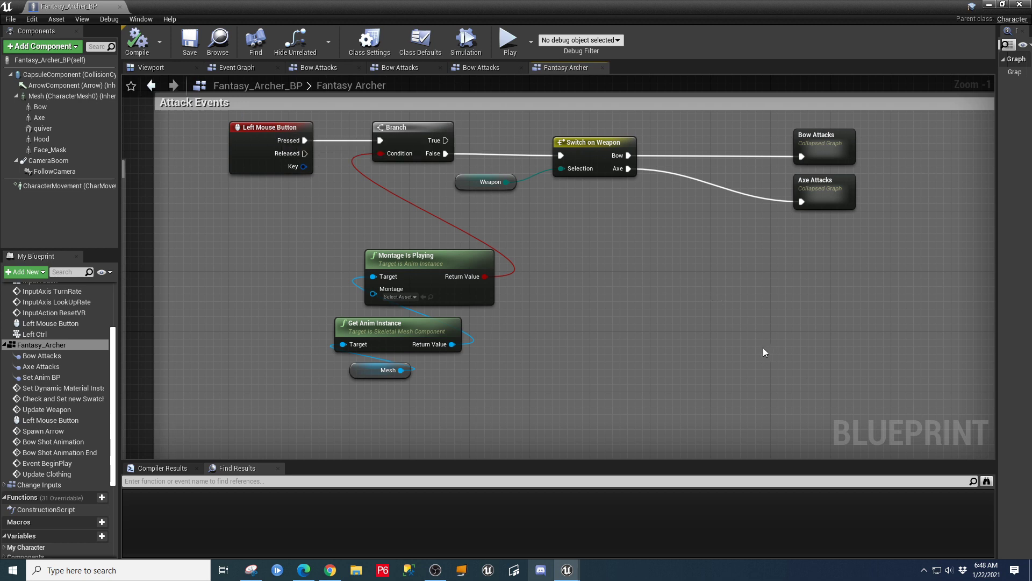
Step: In Bow Events, collapse the Shoot Bow Start and Shoot Bow End Print String nodes and place each beside its Play Animation node
mouse_move(833, 141)
right_drag(672, 379, 691, 80)
right_drag(689, 237, 562, 63)
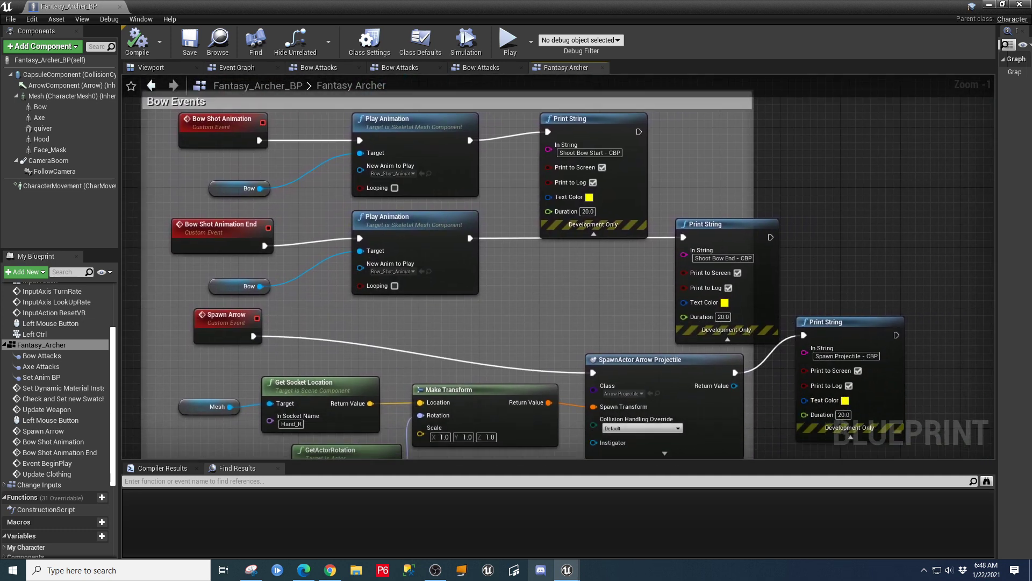
scroll(596, 146, down, 1)
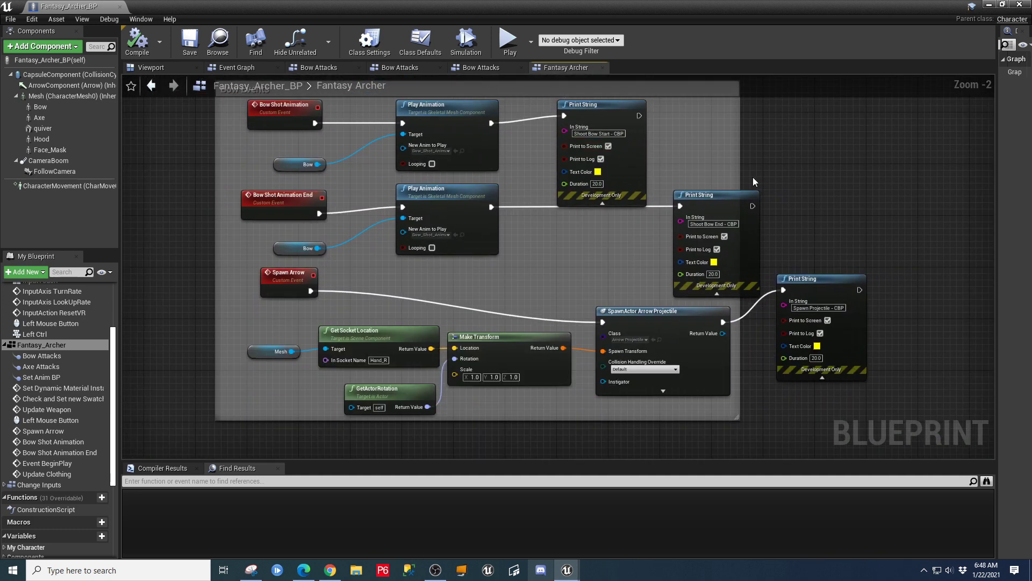
right_drag(753, 182, 760, 224)
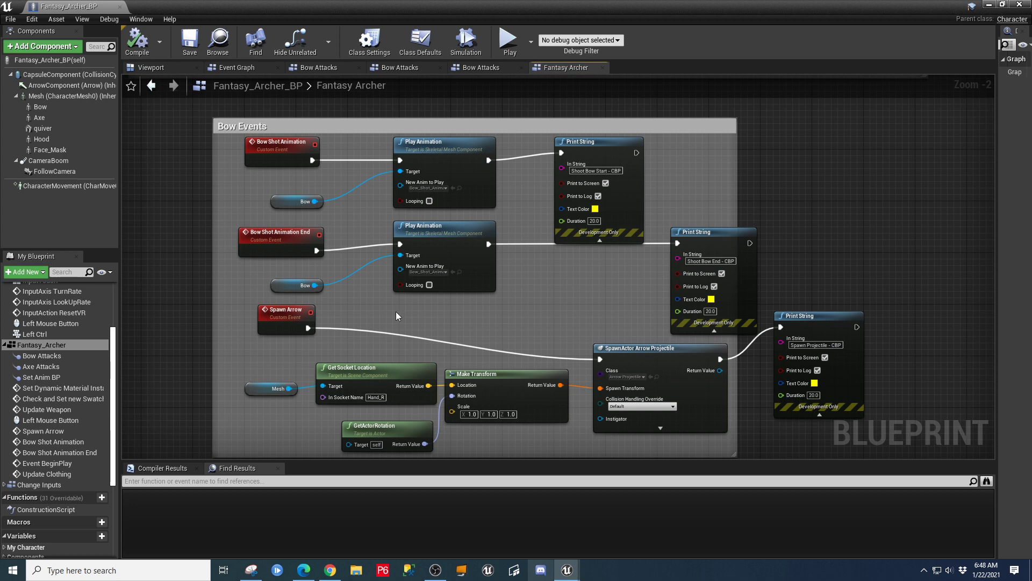
drag(679, 233, 562, 241)
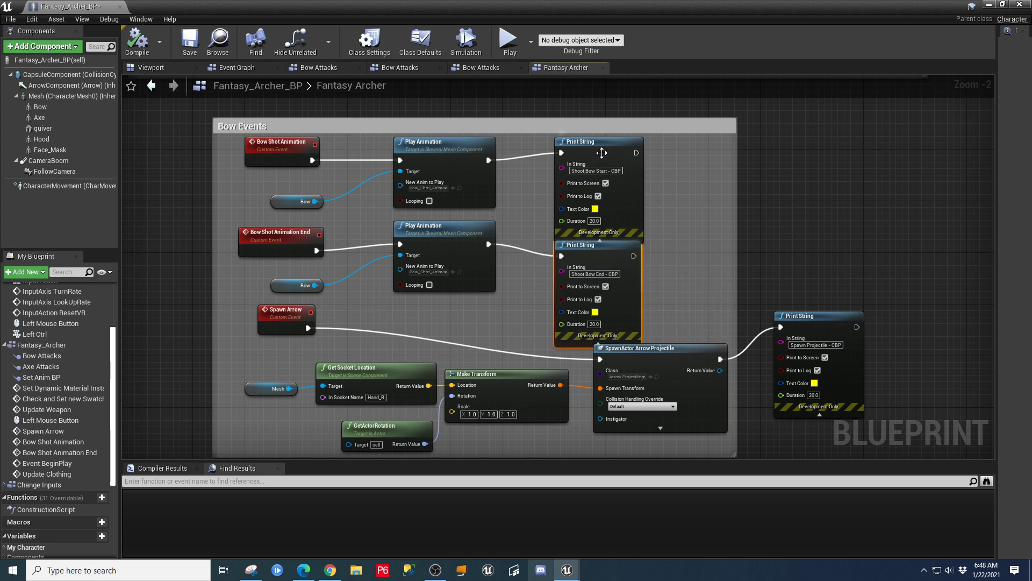
drag(601, 153, 640, 146)
click(638, 234)
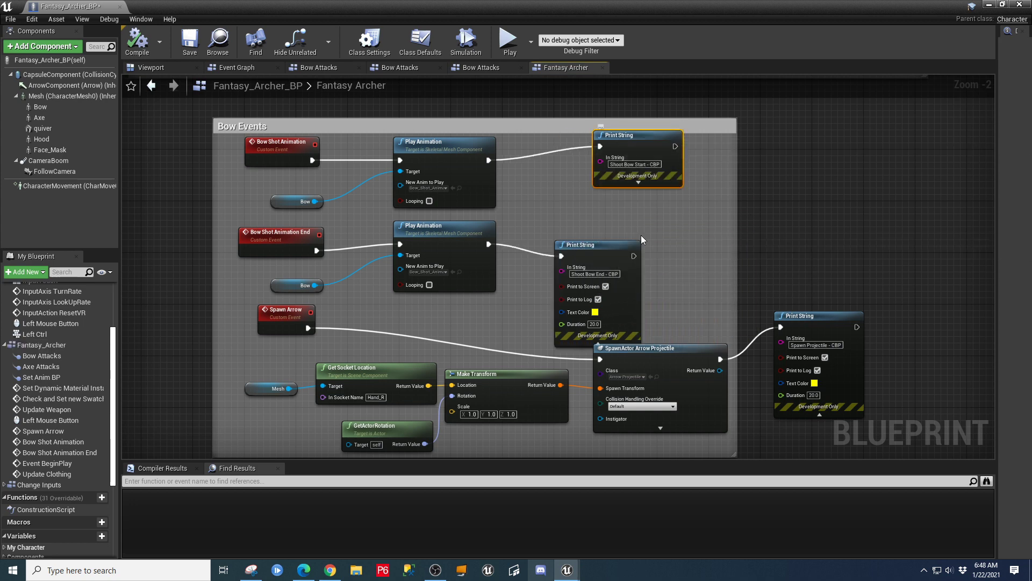
drag(611, 257, 601, 233)
click(591, 312)
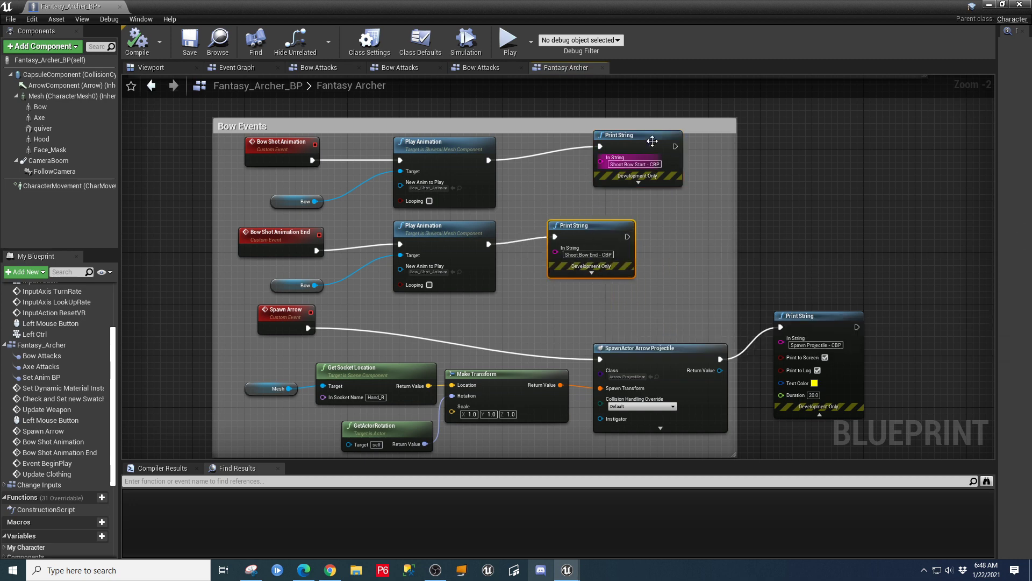
drag(657, 143, 617, 155)
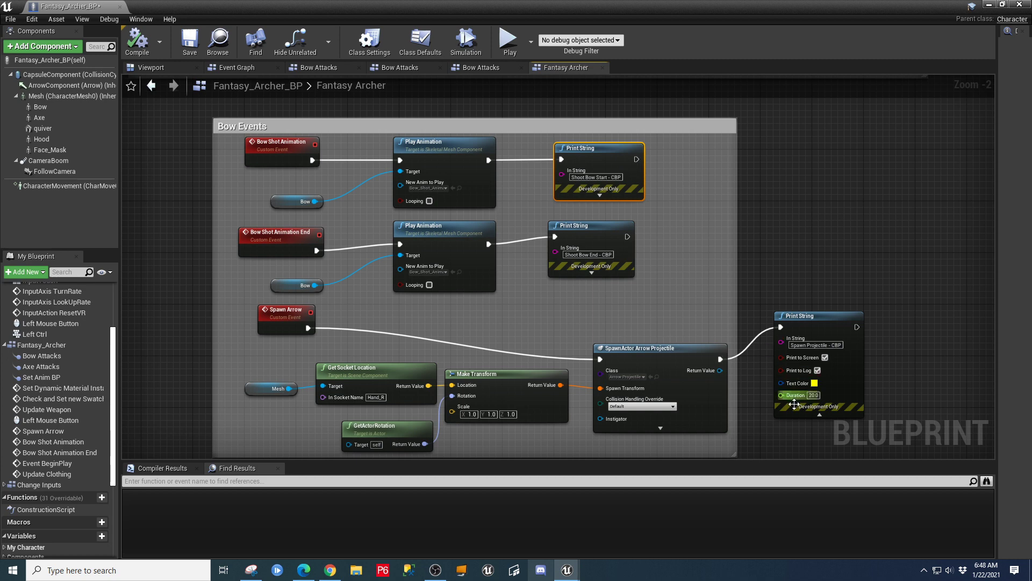
Step: Collapse and reposition the Spawn Projectile Print String, level SpawnActor Arrow Projectile with the Spawn Arrow event, and close the blueprint
click(819, 414)
drag(821, 316, 807, 342)
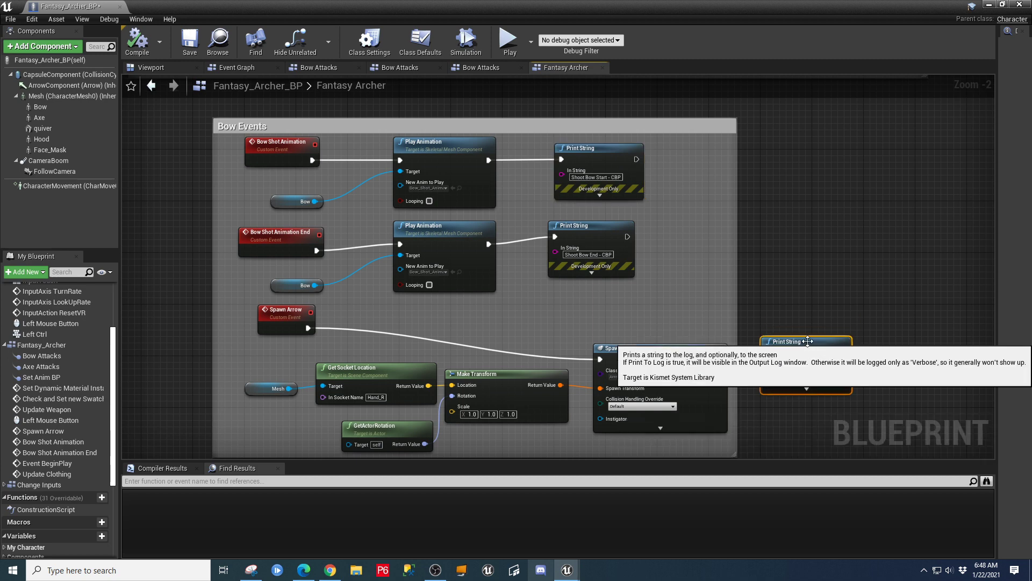
drag(682, 348, 630, 316)
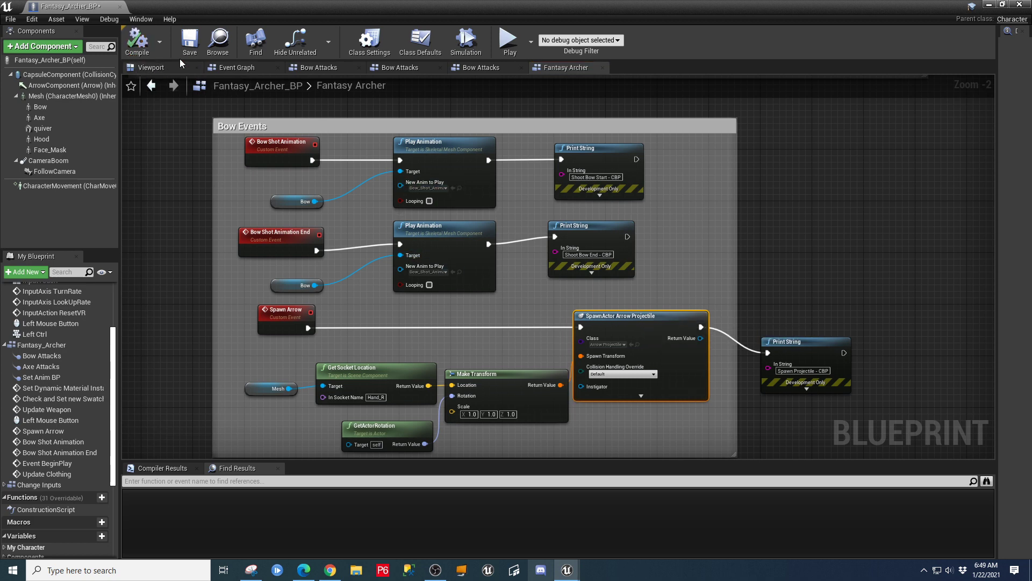
click(120, 7)
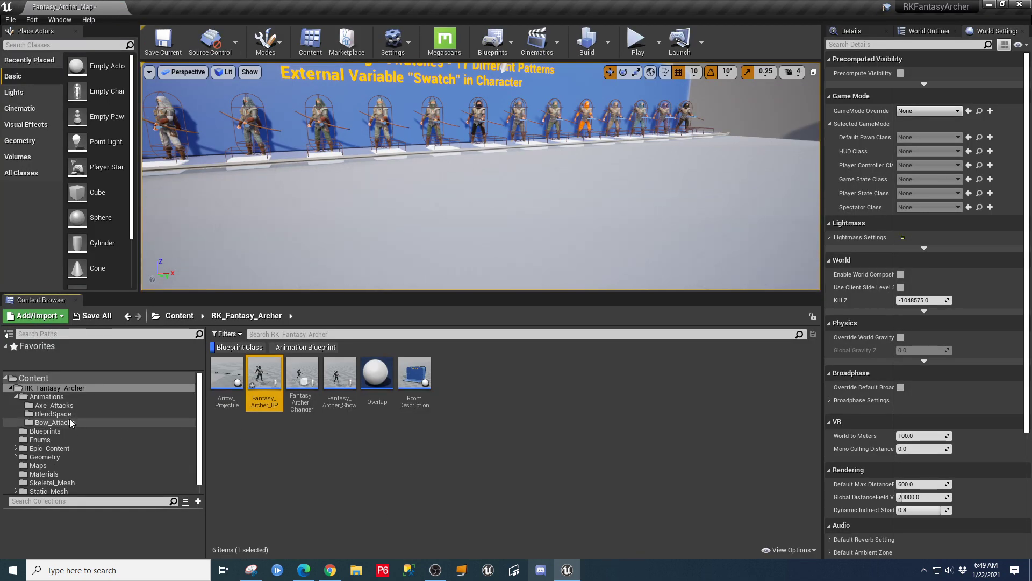
Step: Open Attack_Bow_1_Montage from the Bow_Attacks folder, pause its preview, examine its notifies, and close it
click(61, 423)
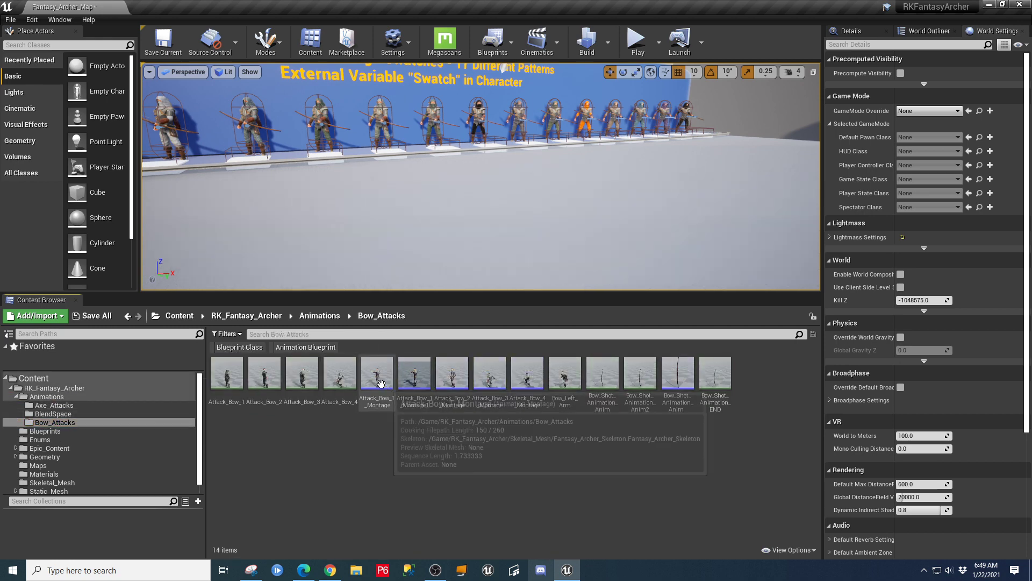
double_click(383, 370)
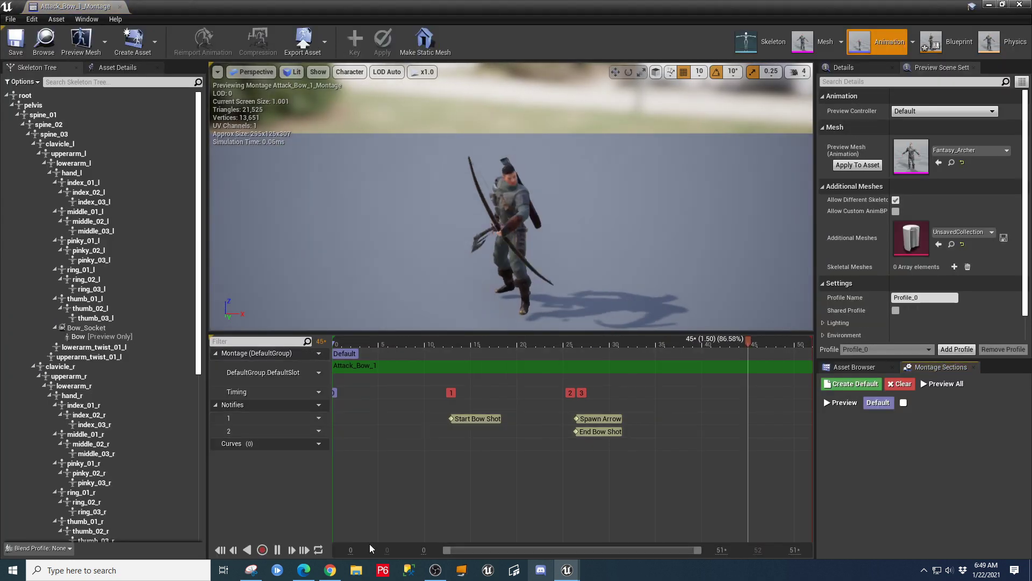
click(277, 549)
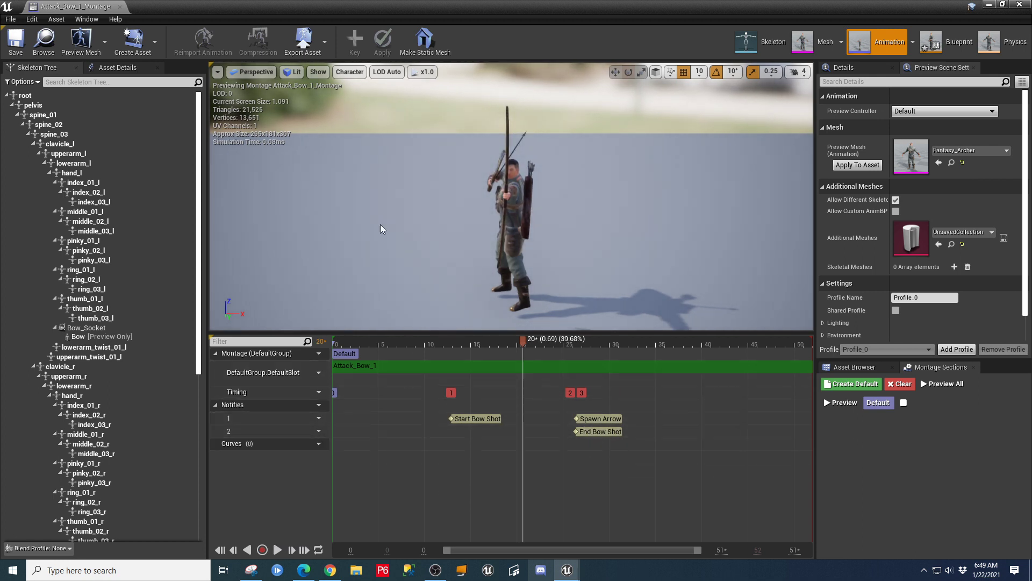
click(119, 6)
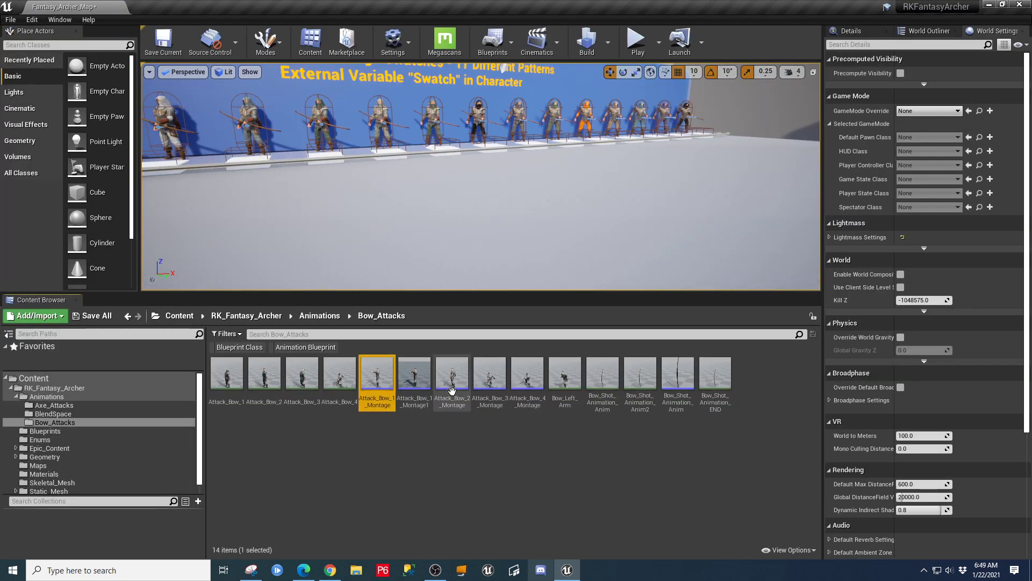
Step: Open Attack_Bow_1_Montage1, check its notify tracks, and close it
click(451, 391)
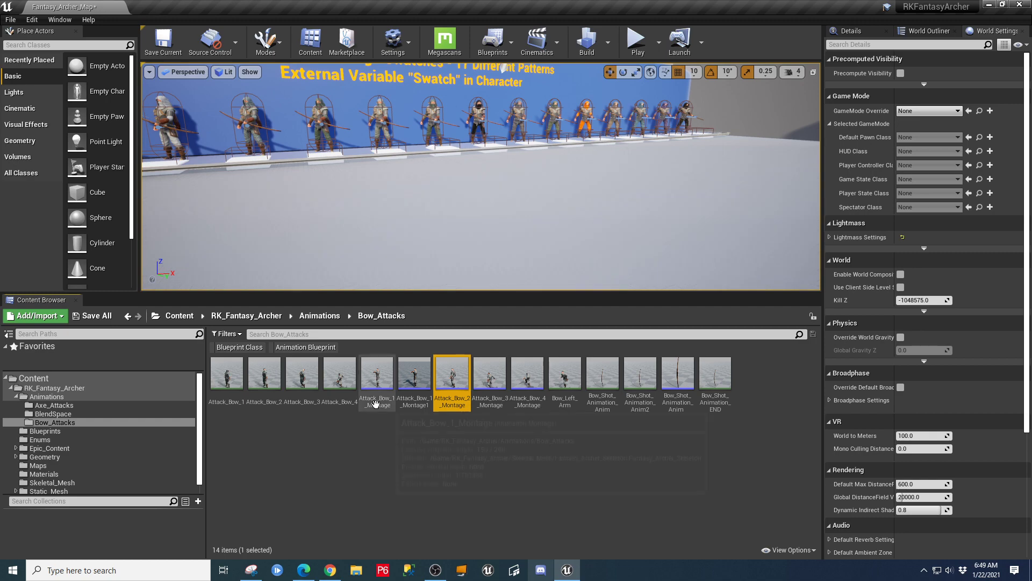
double_click(414, 373)
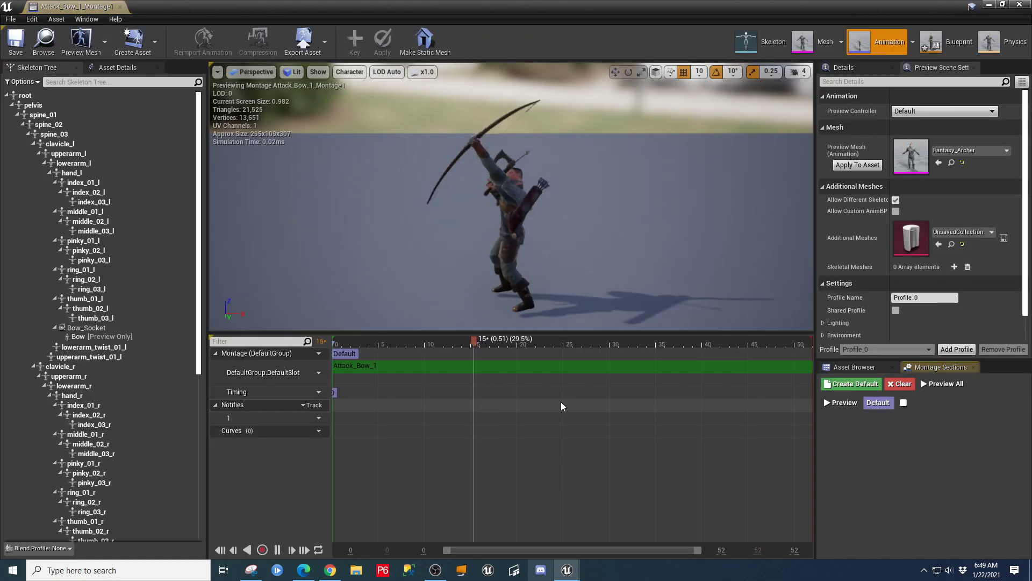
click(120, 7)
Step: Open Attack_Bow_2_Montage, pause its preview to examine the bow shot notifies, and close it
click(455, 381)
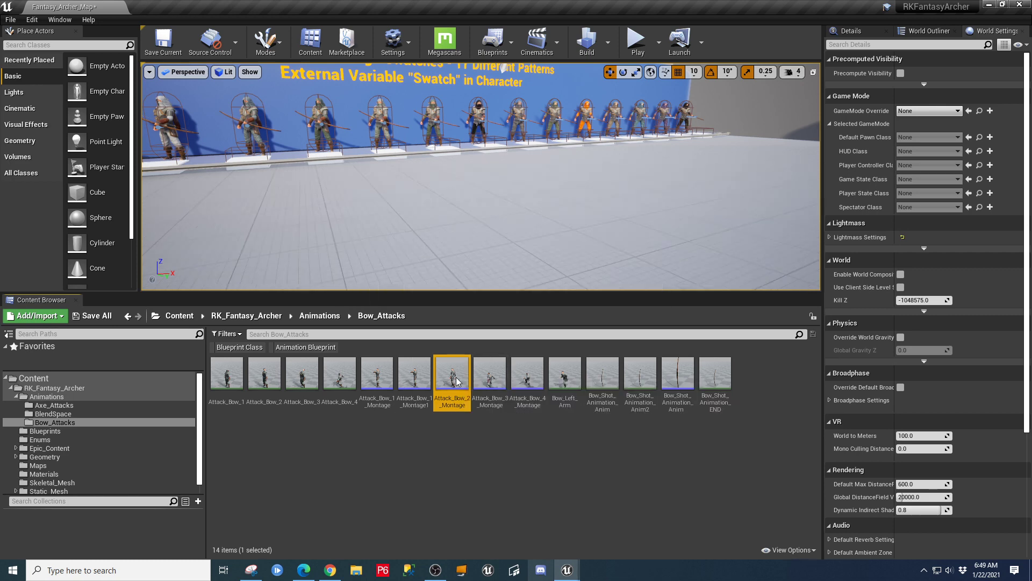
double_click(452, 376)
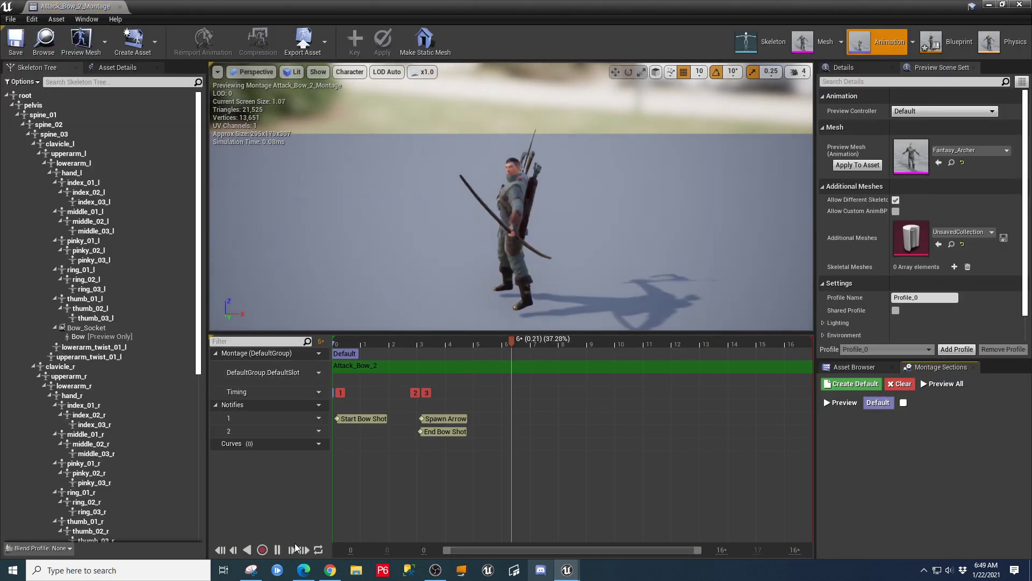
click(277, 549)
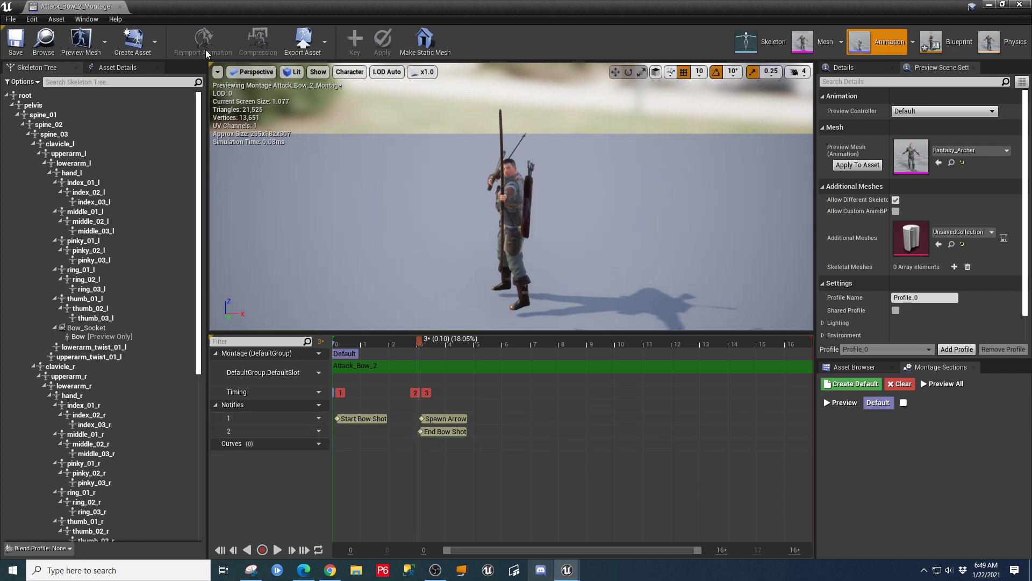
click(119, 6)
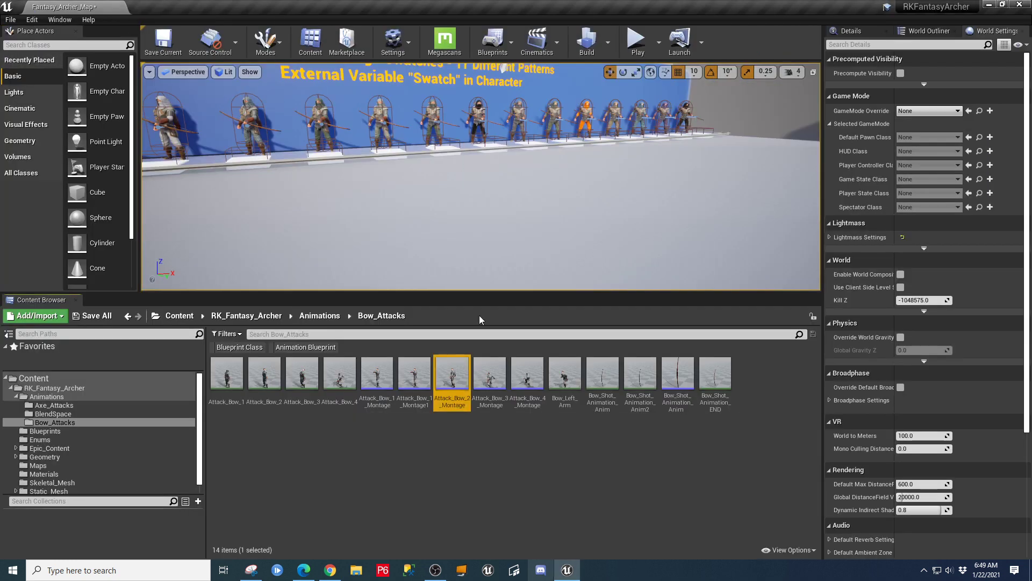
Step: Open Attack_Bow_3_Montage, pause the preview, and scrub back to about frame 7, just before the Spawn Arrow notify
double_click(496, 392)
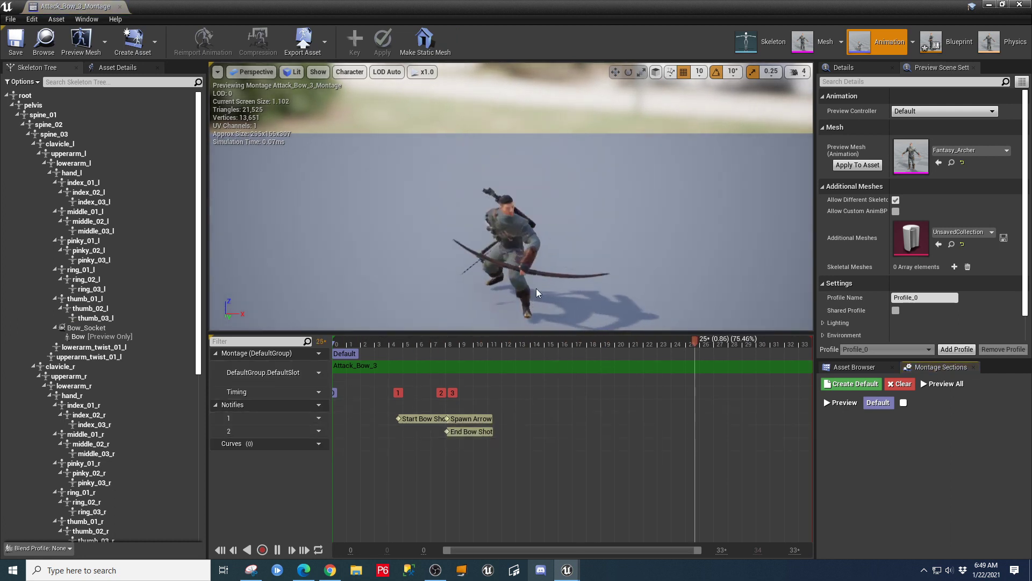
click(278, 550)
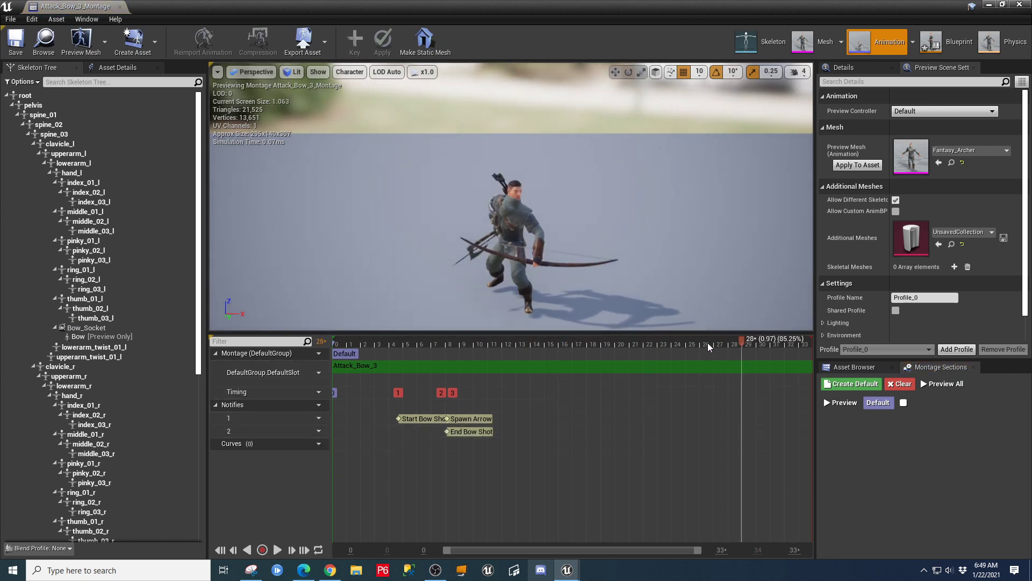
drag(746, 341, 433, 344)
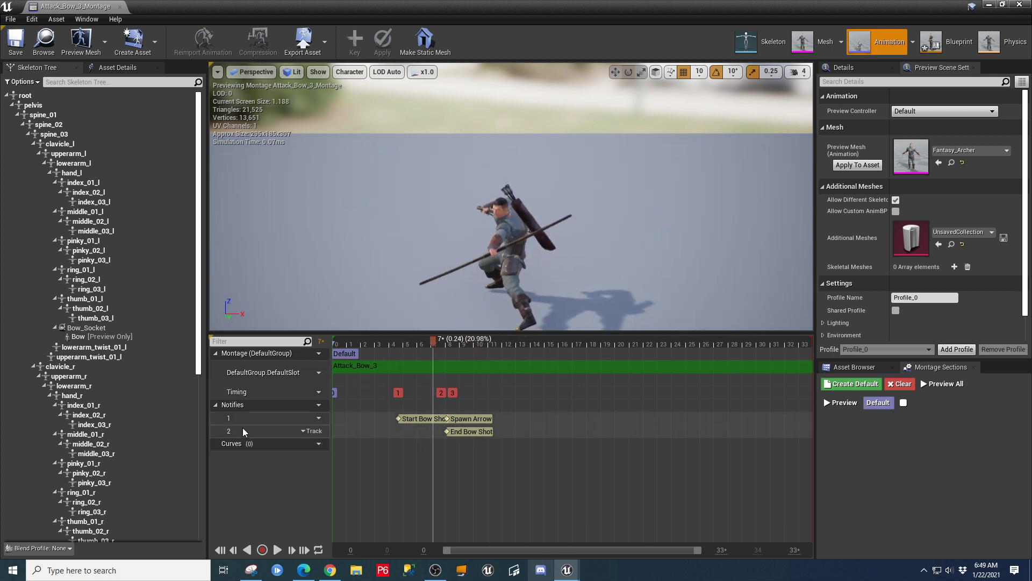
Step: Show the skeleton notifies that can be added to the montage's notify track, without adding one
right_click(588, 417)
mouse_move(615, 431)
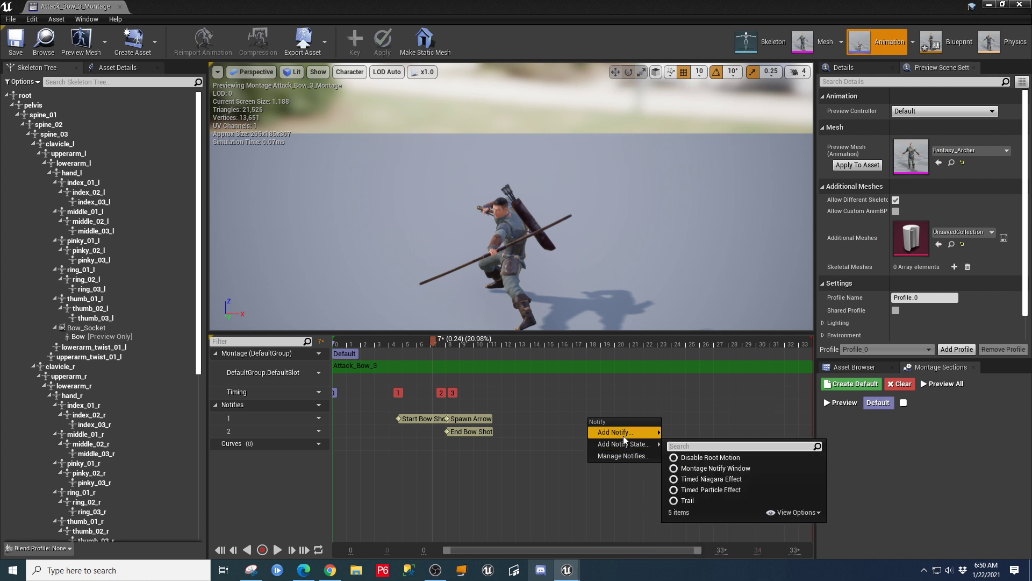
mouse_move(686, 433)
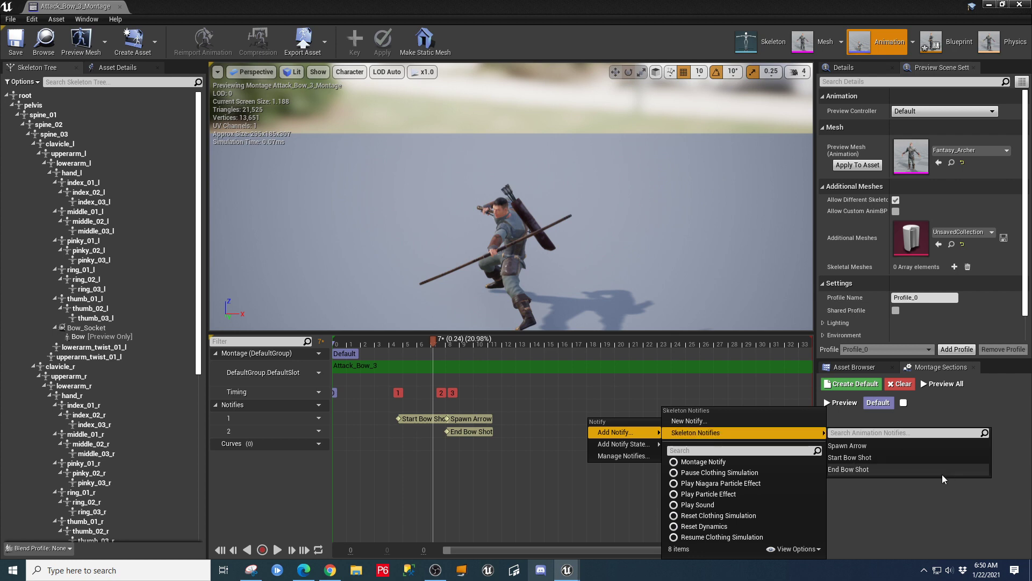
key(Escape)
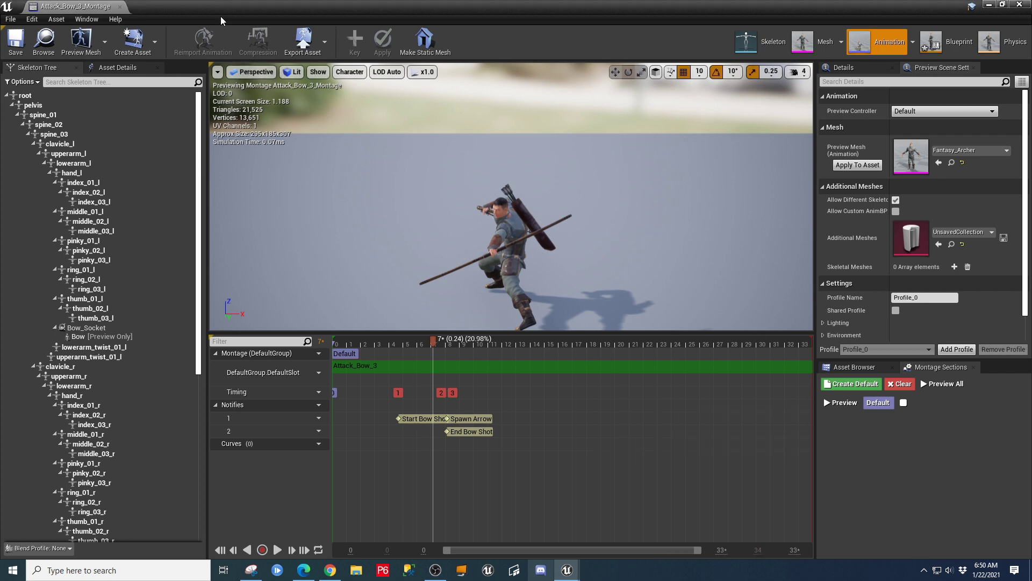
Step: Switch from this montage to Attack_Bow_4_Montage, examine its bow shot and arrow notifies, and close it
click(119, 7)
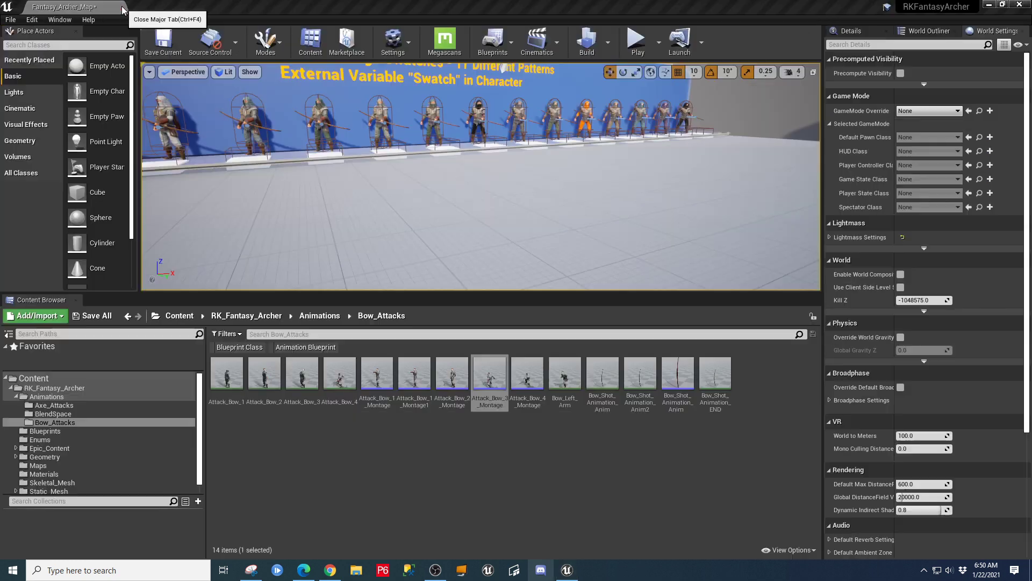
double_click(534, 398)
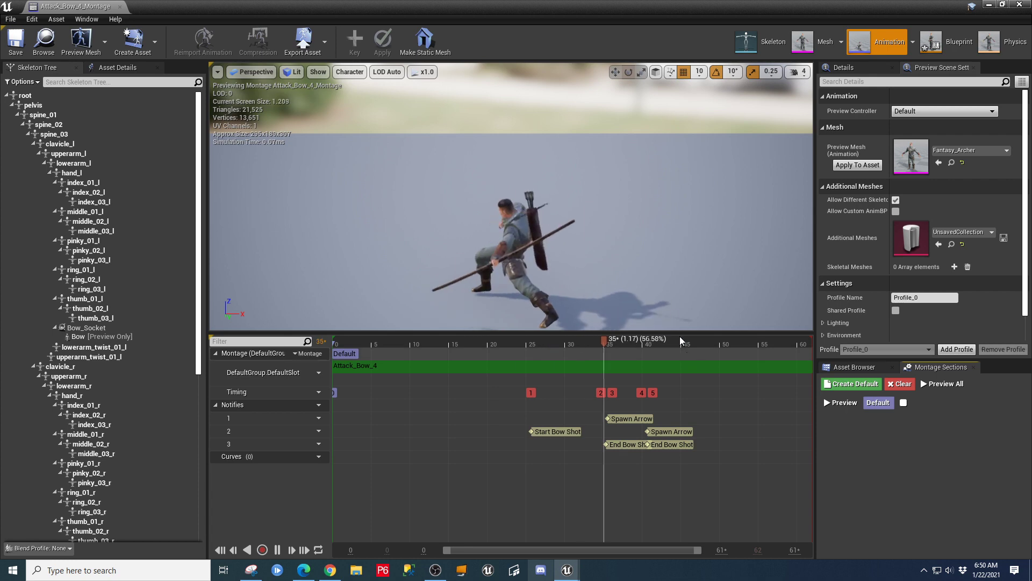
click(120, 7)
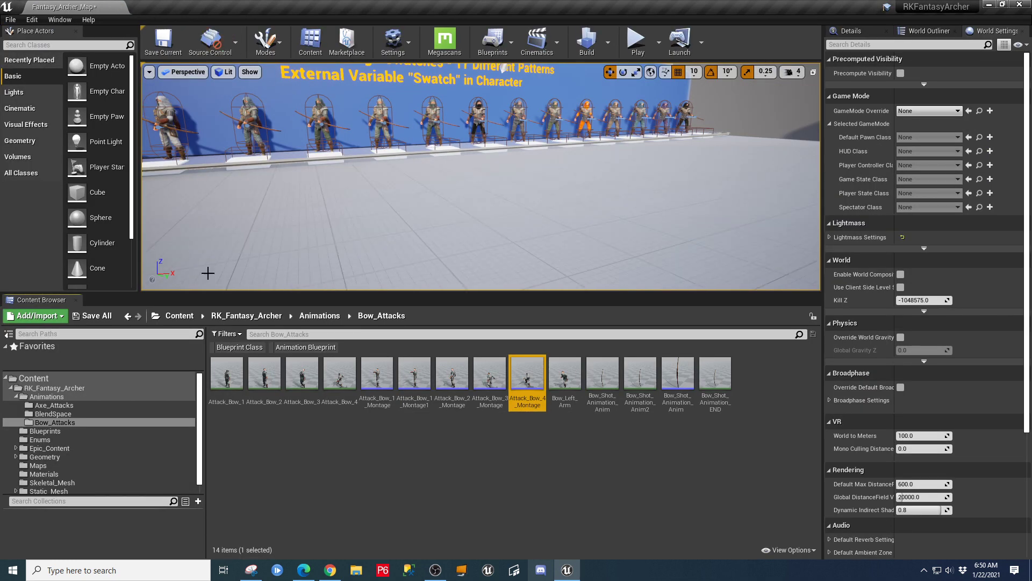
Step: Filter the RK_Fantasy_Archer folder to animation blueprints and open Fantasy_Archer_AnimBP
click(299, 348)
click(54, 387)
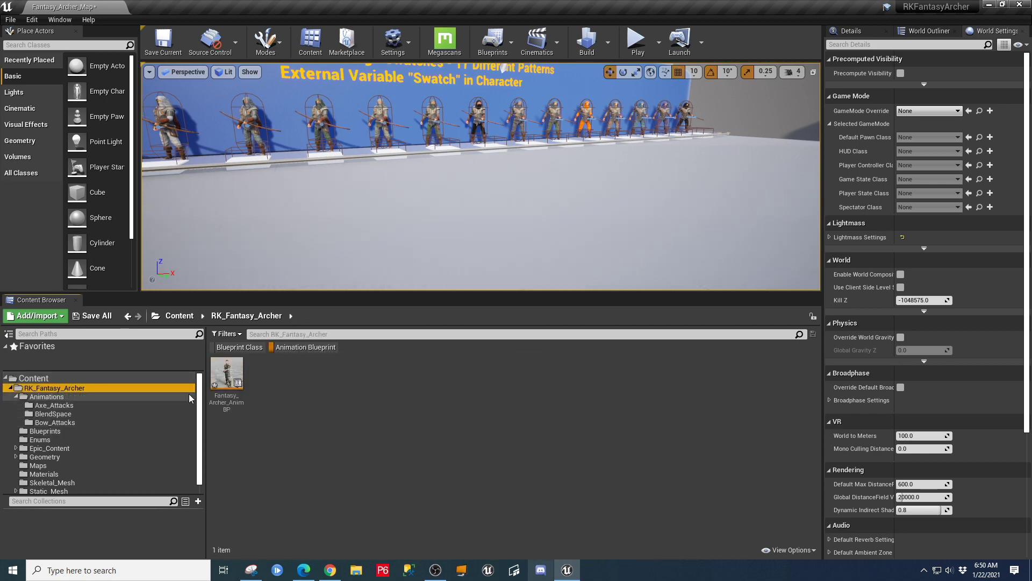
click(226, 377)
double_click(226, 377)
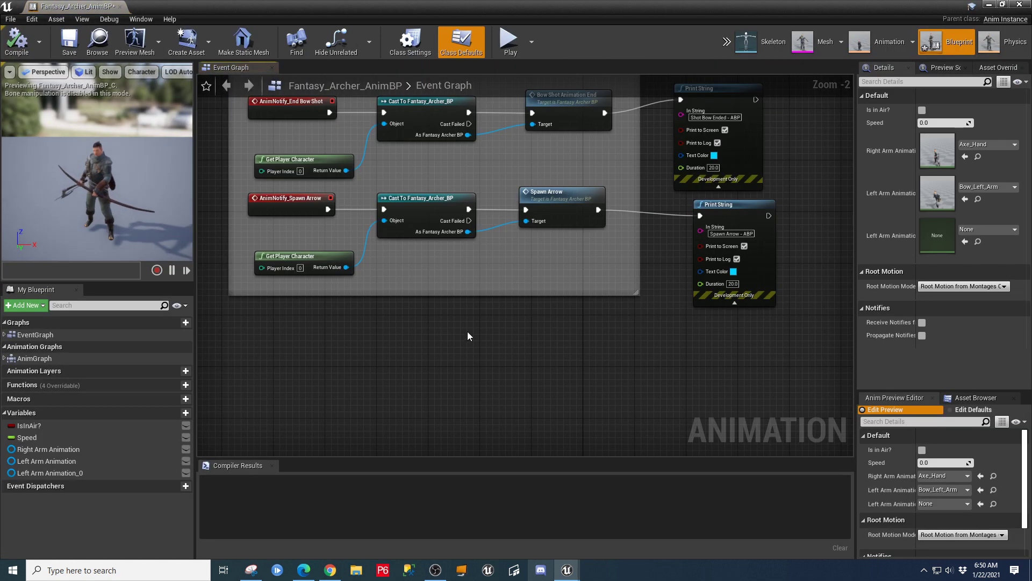
Step: Examine the Start Bow Shot, End Bow Shot and Spawn Arrow chains in Bow Notifies, enlarging the graph area to show all three
scroll(482, 337, down, 5)
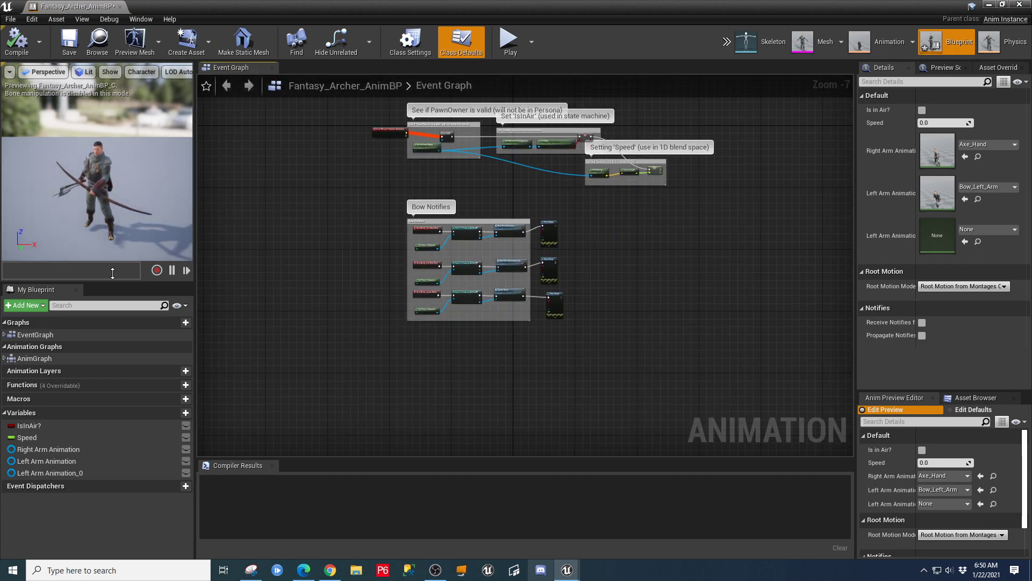
scroll(617, 287, up, 6)
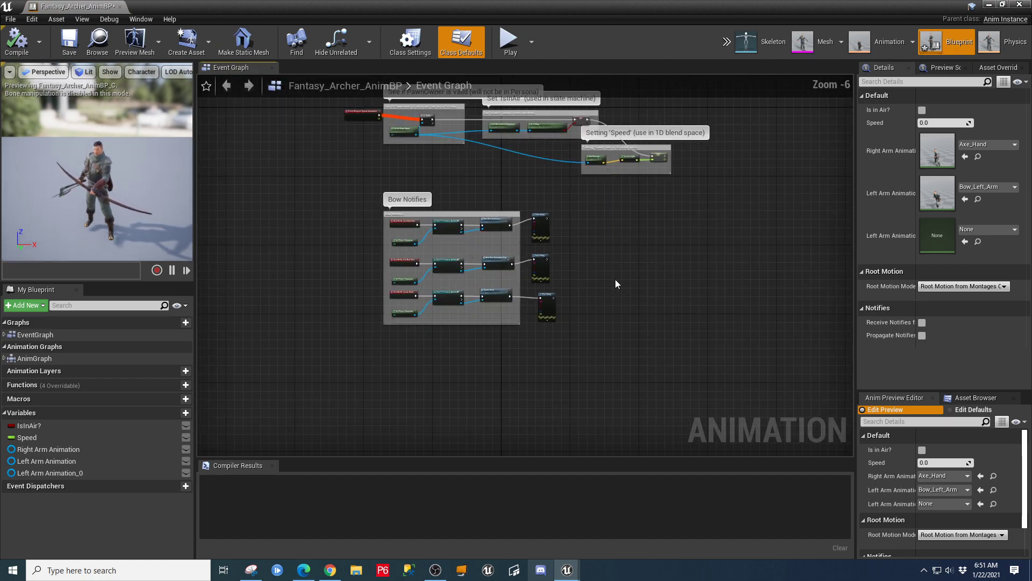
right_drag(540, 263, 929, 336)
right_drag(732, 350, 748, 321)
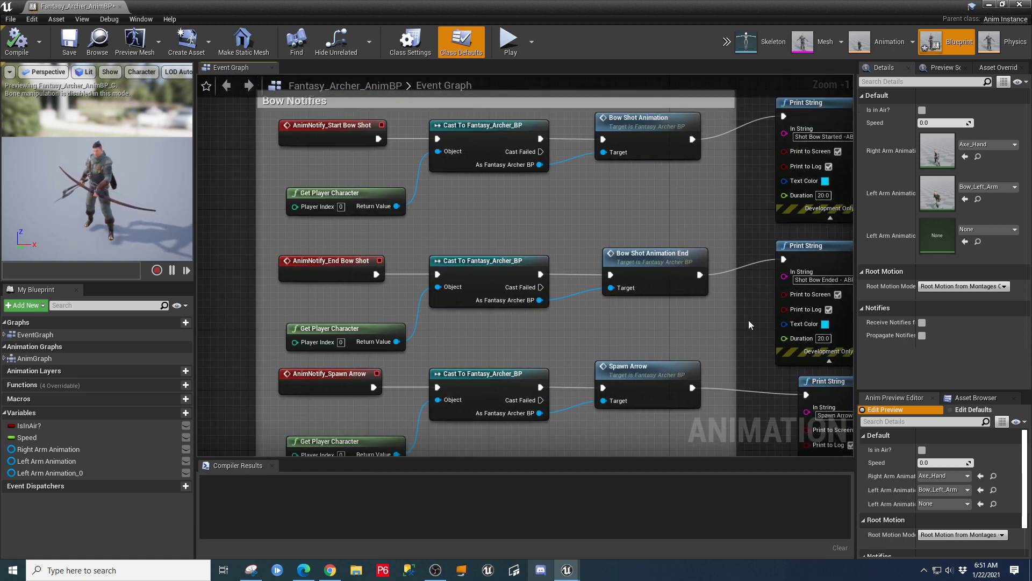
drag(694, 458, 720, 517)
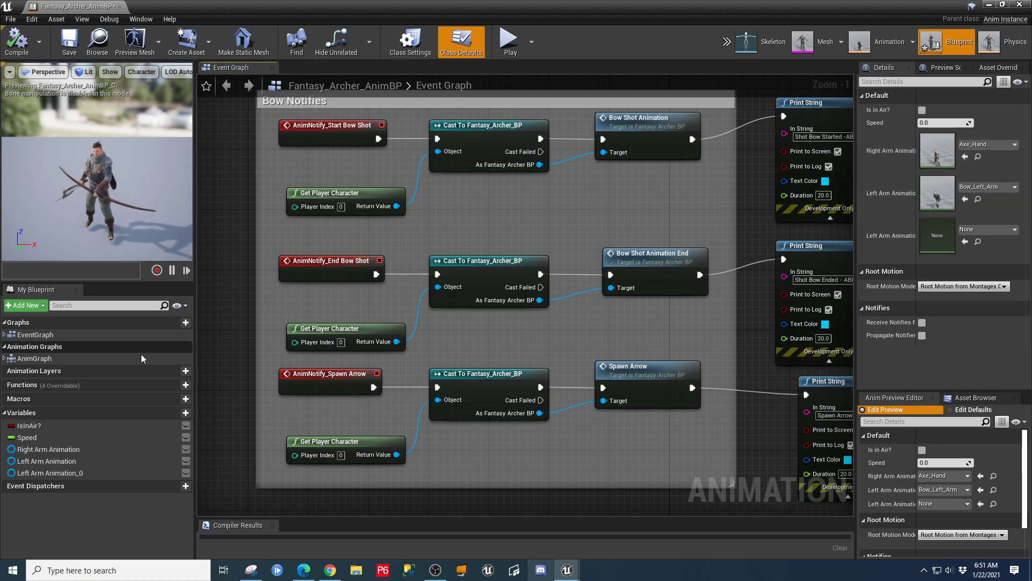
Step: Examine the Event Graph's Update Animation chain through the PawnOwner validity check and the IsInAir group
right_drag(226, 186, 230, 498)
right_drag(451, 280, 665, 466)
scroll(665, 466, down, 1)
right_drag(734, 456, 553, 341)
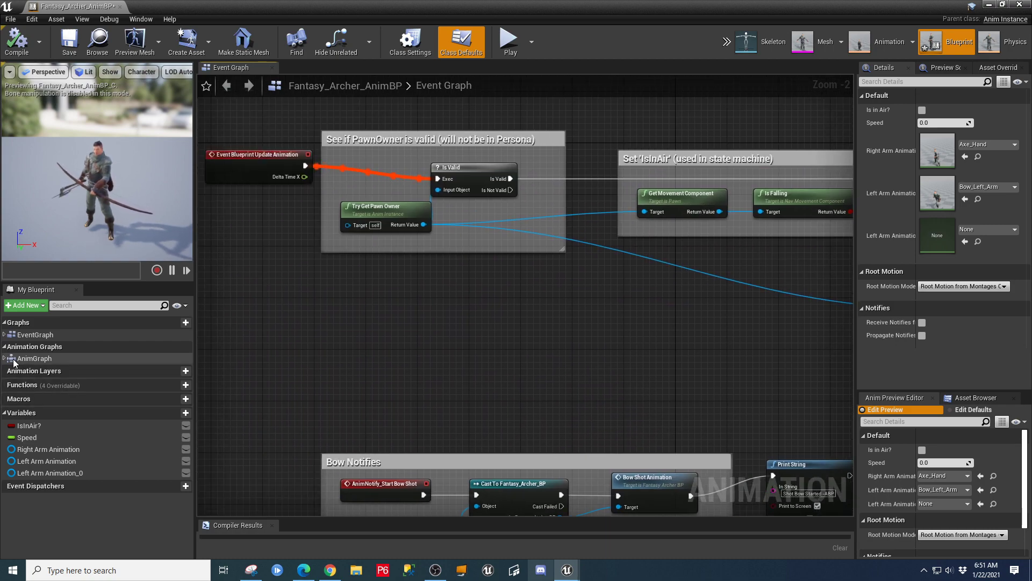
Step: Open the AnimGraph and examine the Weapon Validation for Left Arm group with its cached poses and blend nodes
double_click(30, 358)
scroll(379, 421, up, 3)
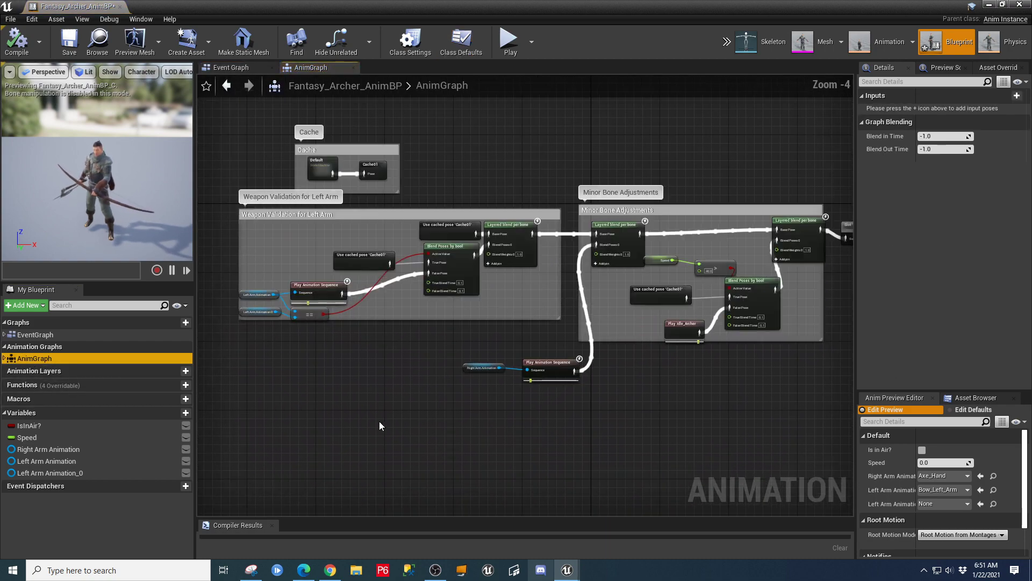
right_drag(376, 367, 637, 435)
scroll(632, 430, up, 2)
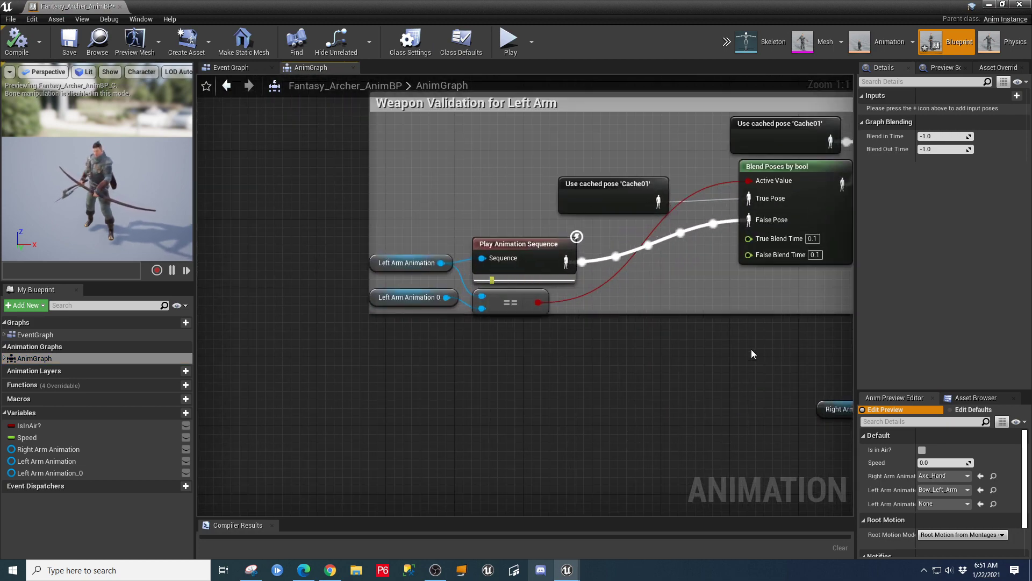
right_drag(767, 337, 546, 394)
scroll(529, 369, down, 2)
scroll(480, 397, down, 1)
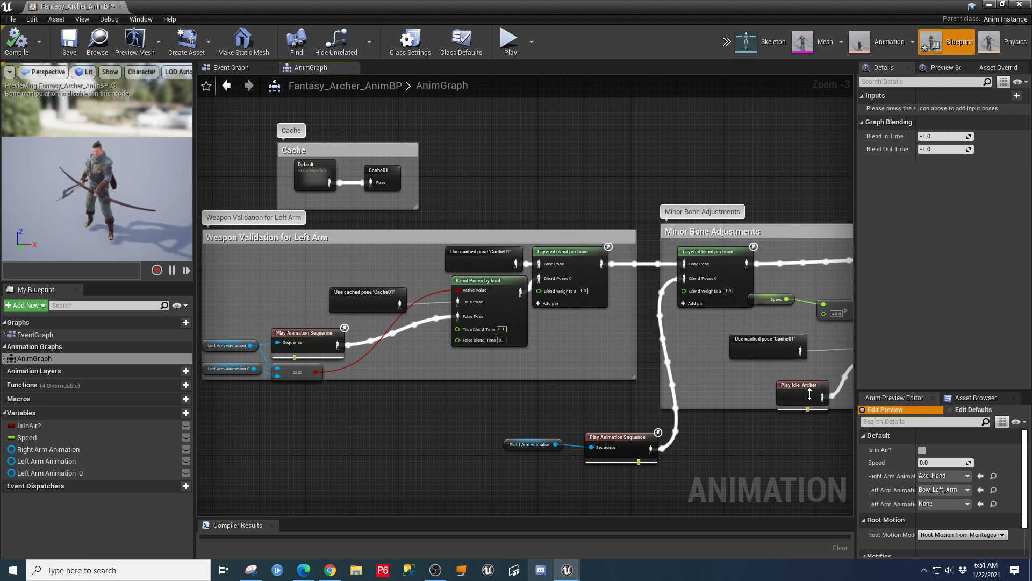
Step: Examine the Right Arm Animation and Minor Bone Adjustments blends in the AnimGraph, and close the animation blueprint
scroll(492, 409, down, 1)
scroll(490, 410, up, 3)
scroll(490, 409, up, 1)
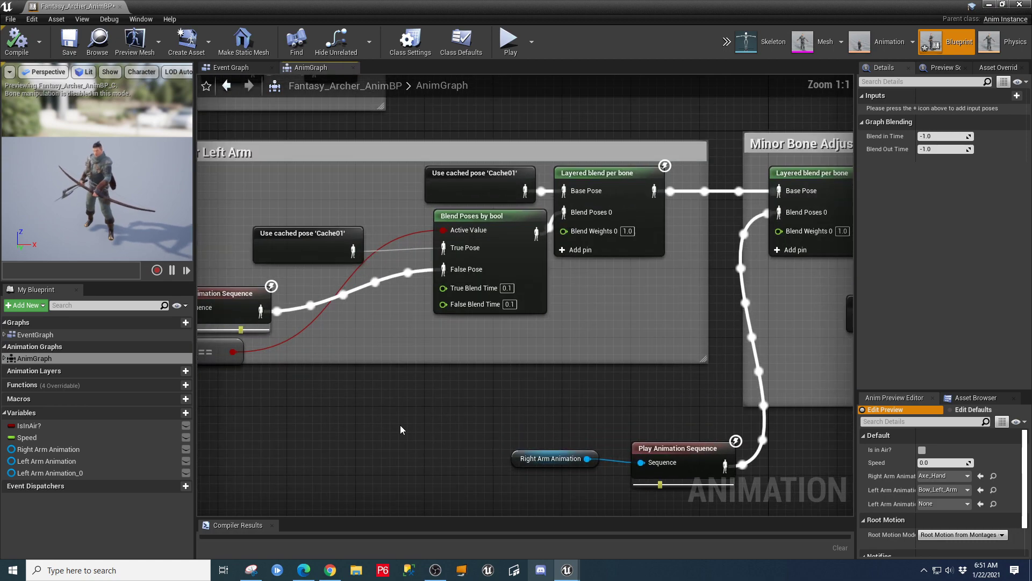
right_drag(400, 425, 625, 534)
right_drag(731, 443, 628, 486)
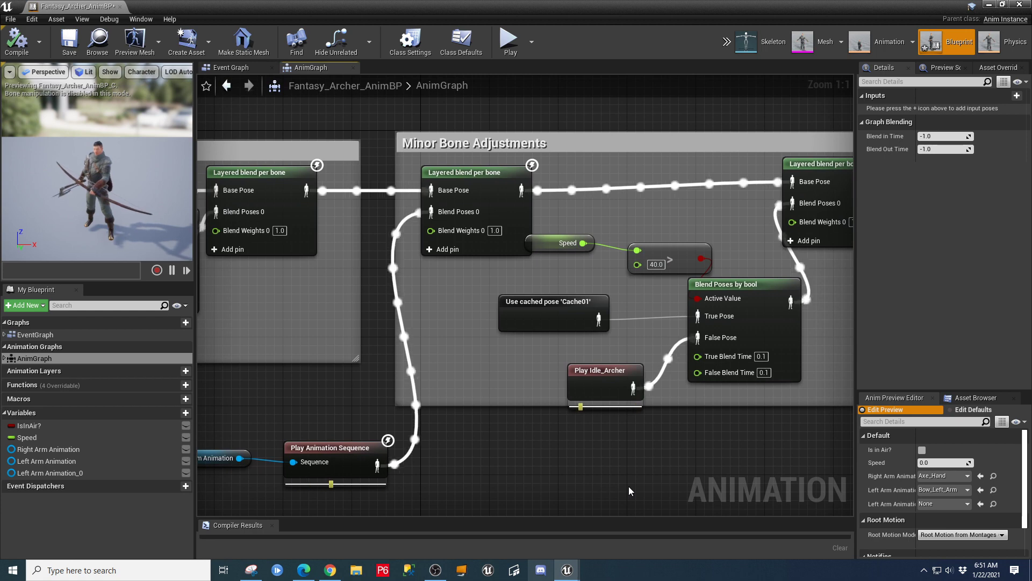
scroll(628, 486, down, 1)
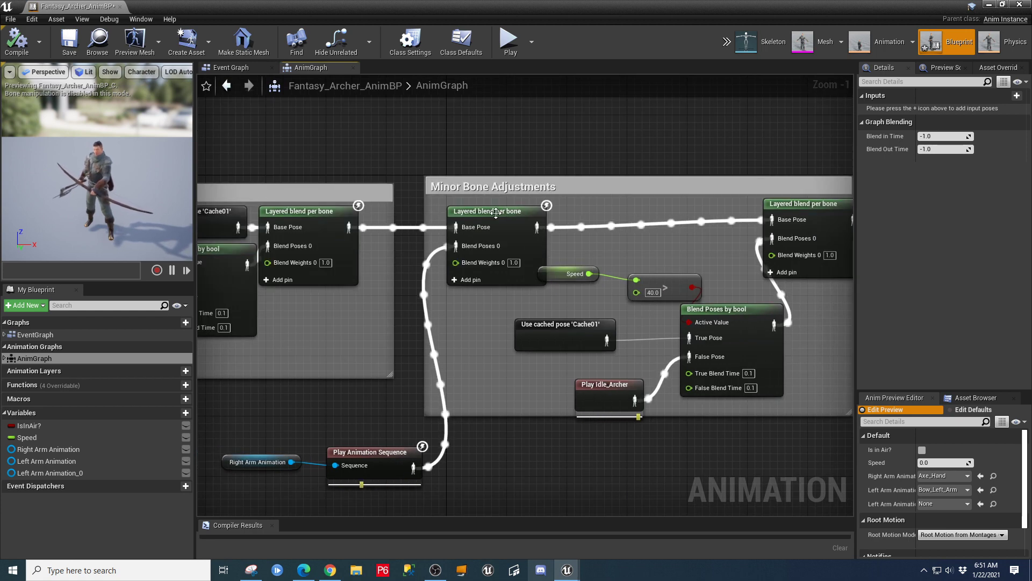
click(121, 8)
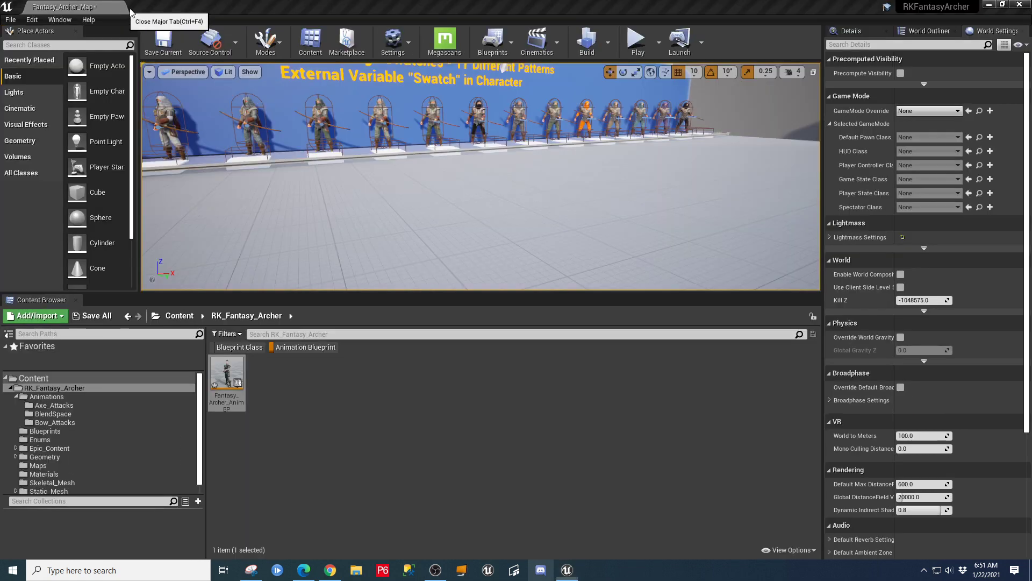
Step: Frame the hooded archer in the level viewport and save the Fantasy_Archer_Map level
scroll(554, 217, down, 1)
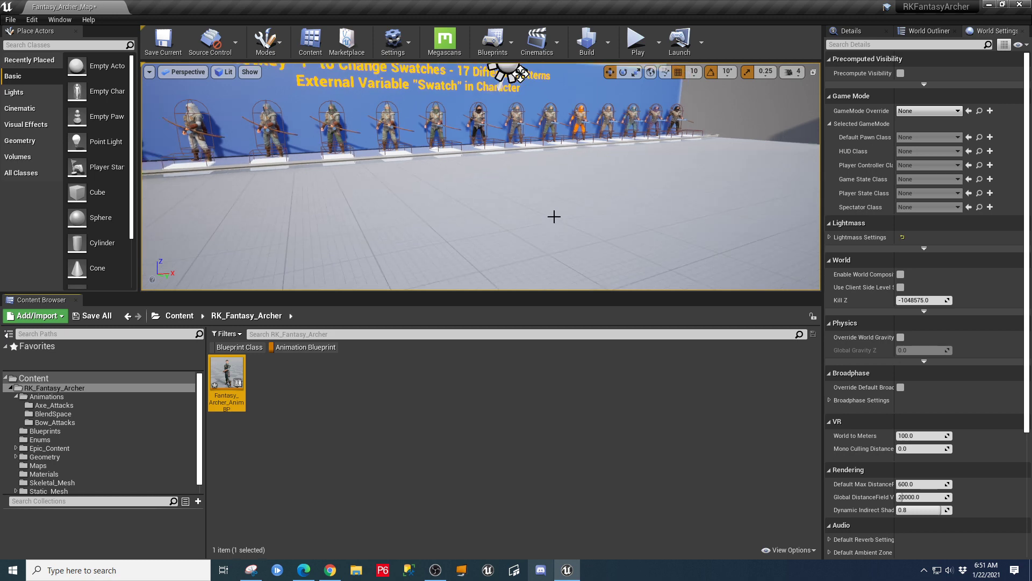
right_drag(554, 216, 554, 216)
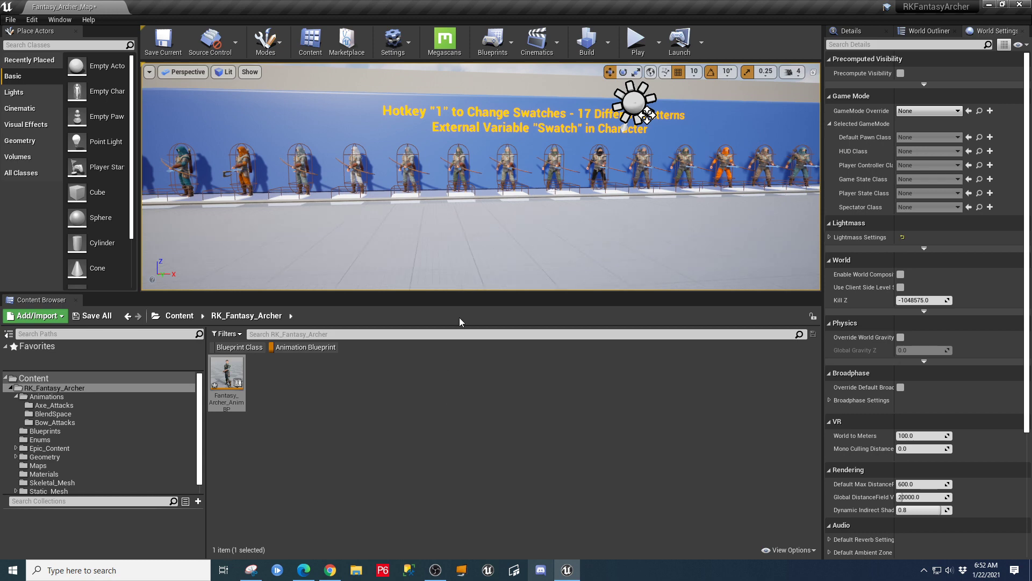
scroll(511, 210, up, 5)
right_drag(511, 210, 535, 205)
right_drag(469, 235, 213, 226)
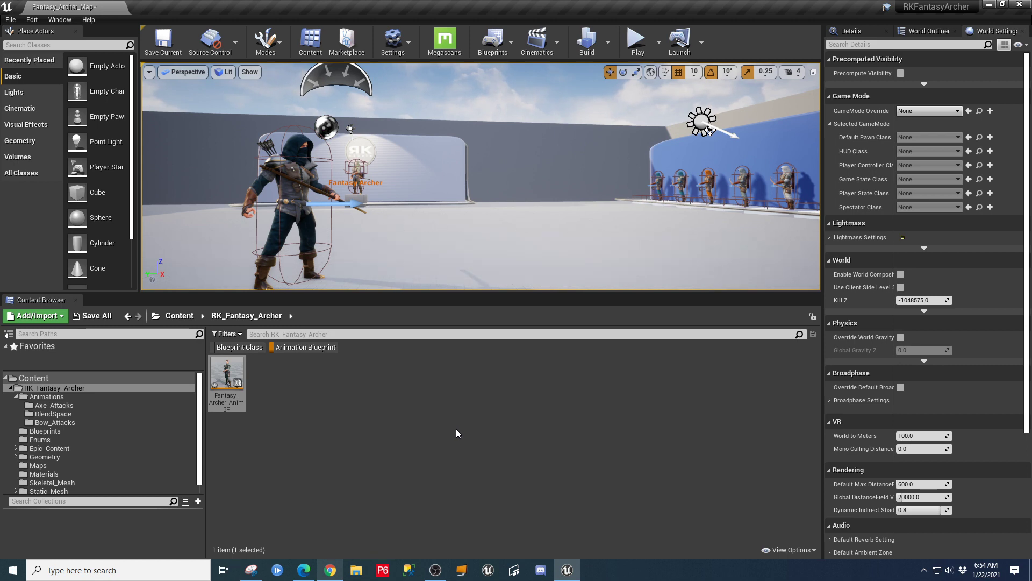
right_drag(523, 254, 449, 272)
right_drag(546, 234, 535, 231)
mouse_move(600, 222)
right_down()
mouse_move(564, 202)
mouse_move(645, 204)
mouse_move(668, 218)
mouse_move(613, 219)
right_up()
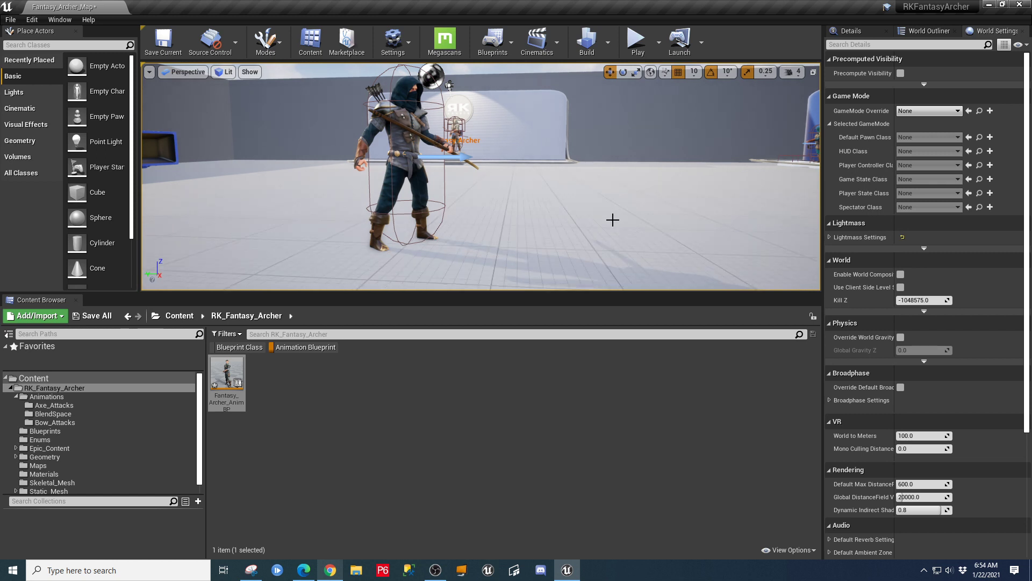
click(163, 47)
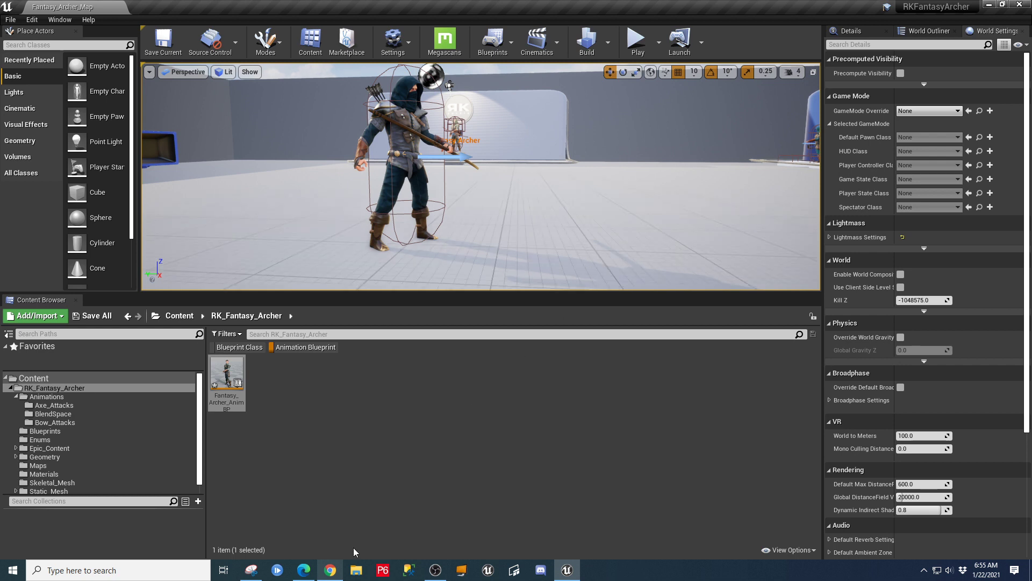
Step: Switch to Google Chrome, open the TC Gaming YouTube channel and look over its uploads and featured channels
right_click(326, 575)
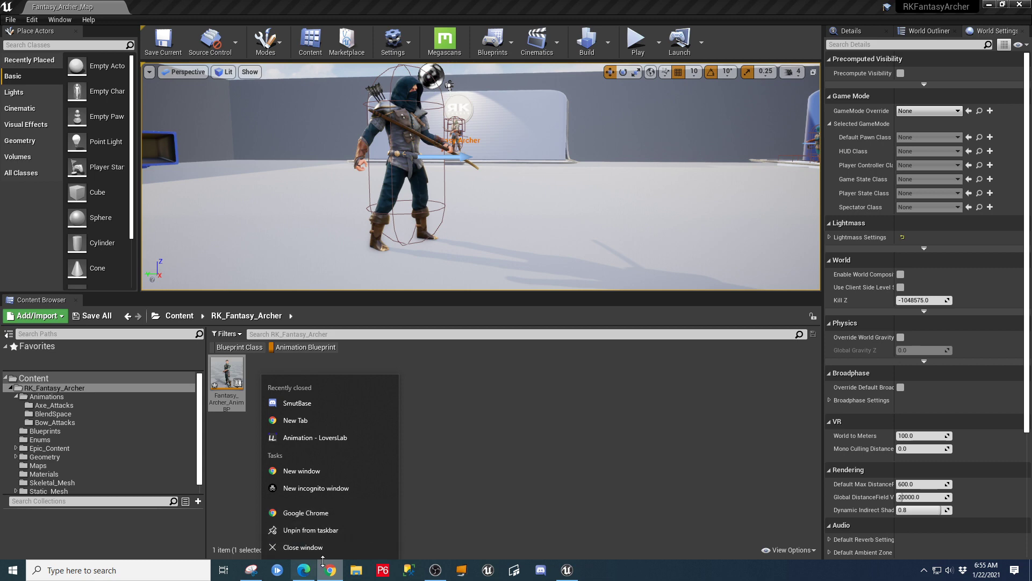
click(308, 513)
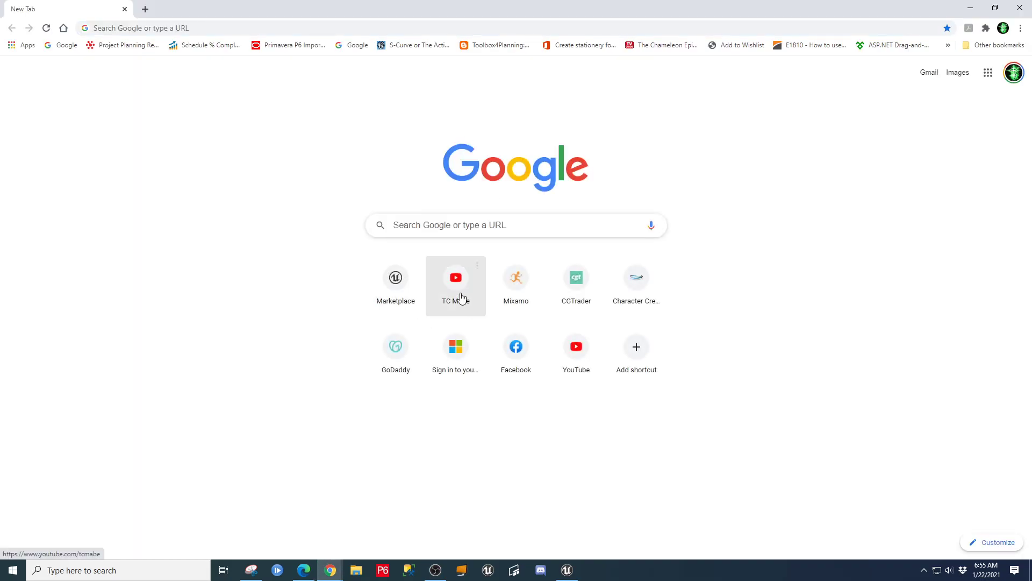
click(459, 296)
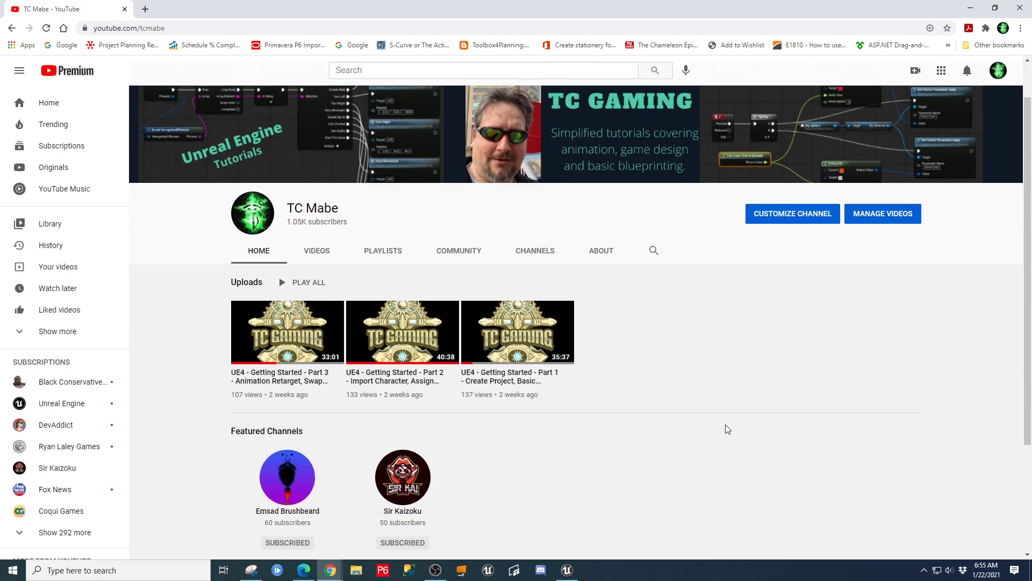
scroll(715, 430, down, 3)
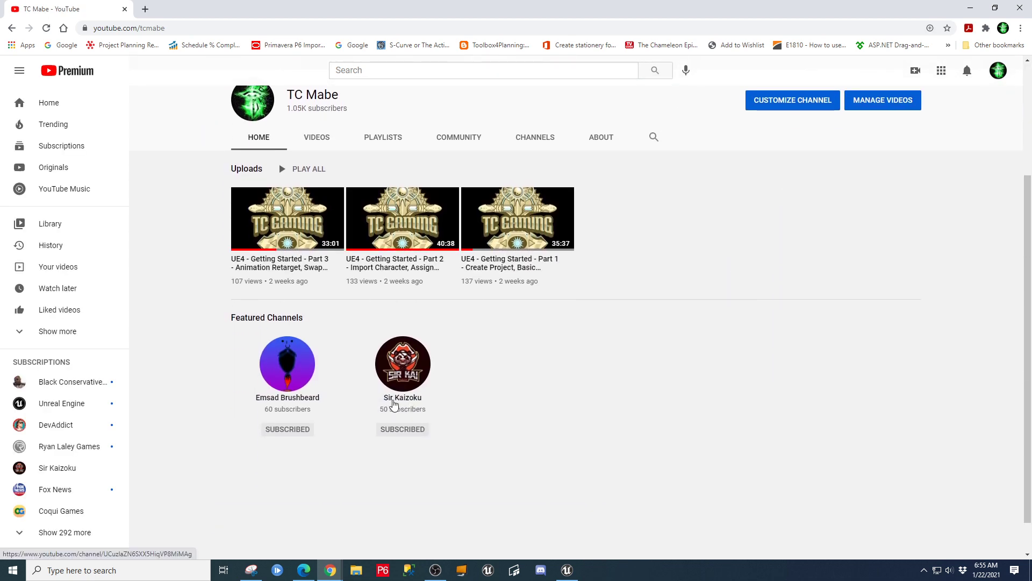
scroll(473, 333, up, 1)
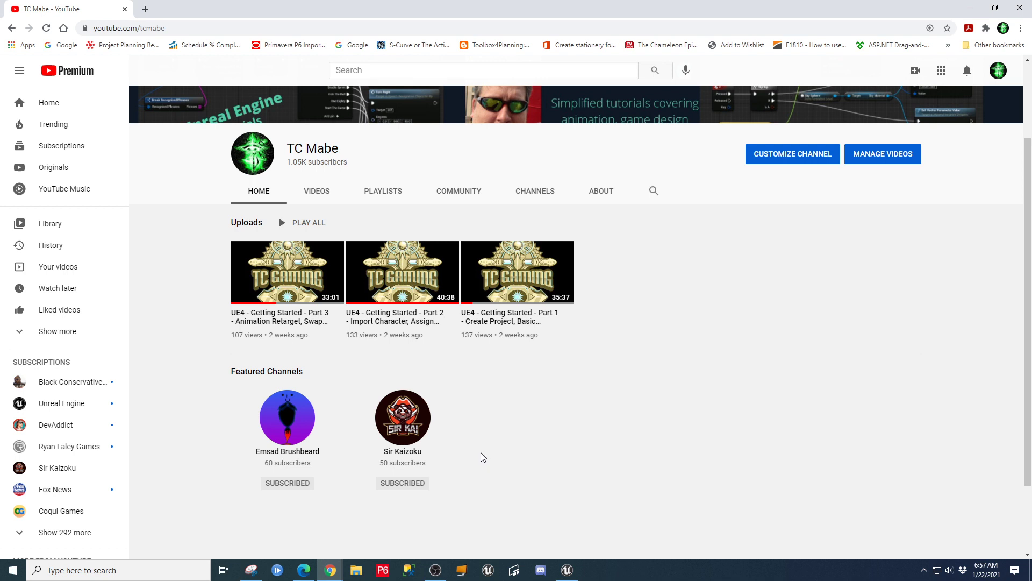
Step: Open the featured Sir Kaizoku channel, play "Day 3, High Jump! AS ACF Actions With ALSv4" and skip ahead past its intro
click(408, 433)
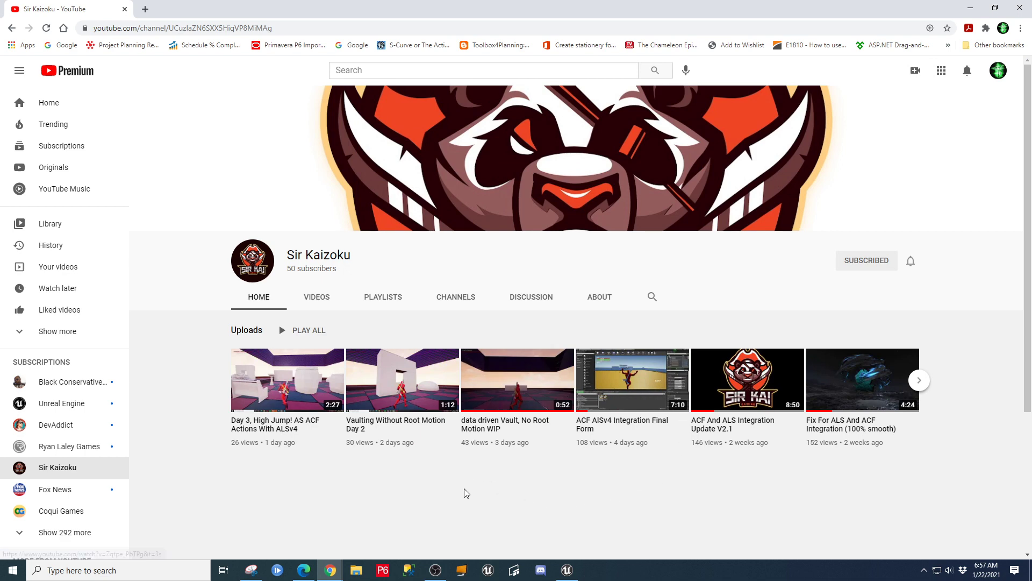
click(334, 377)
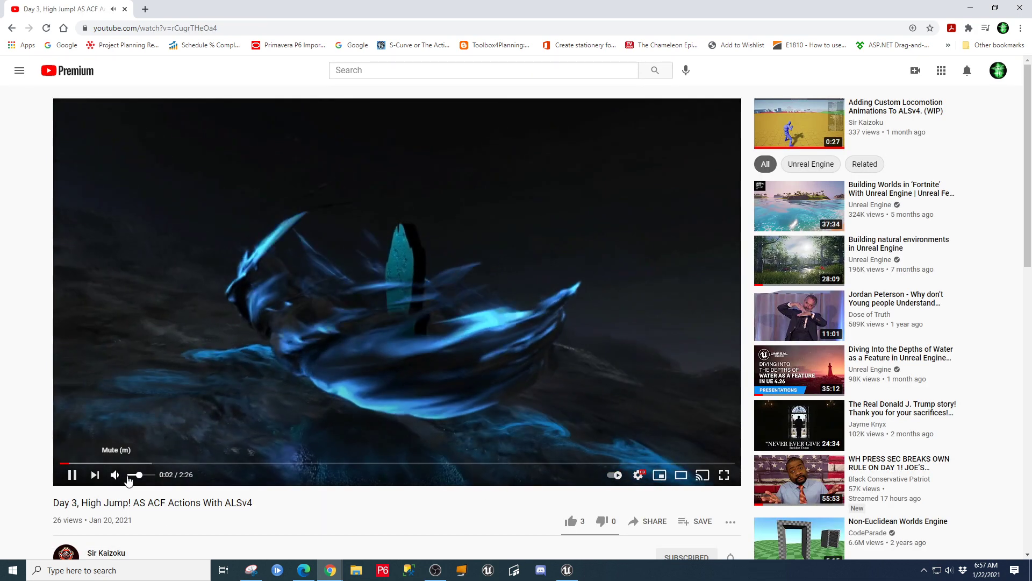
scroll(163, 493, down, 1)
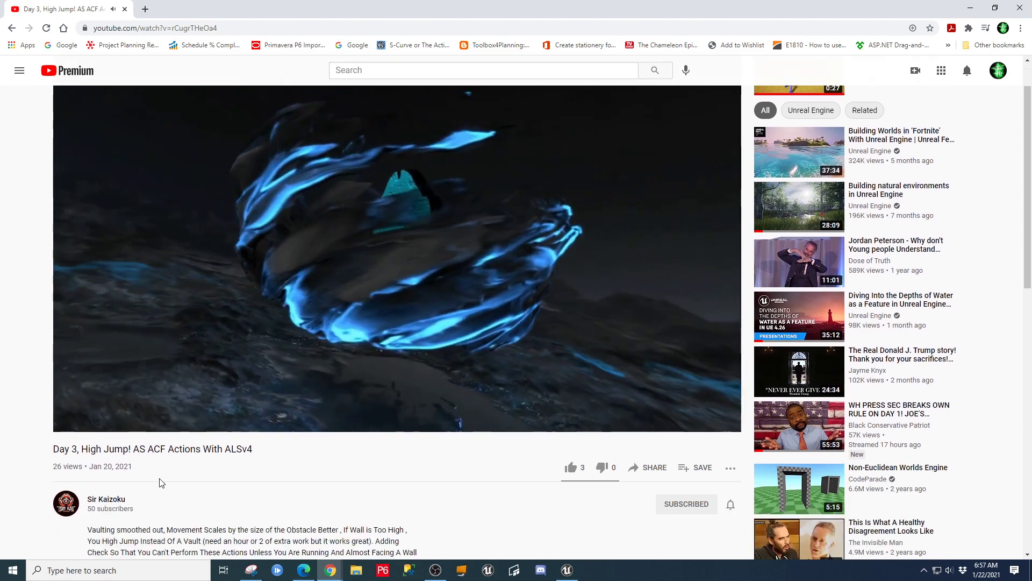
scroll(301, 458, up, 1)
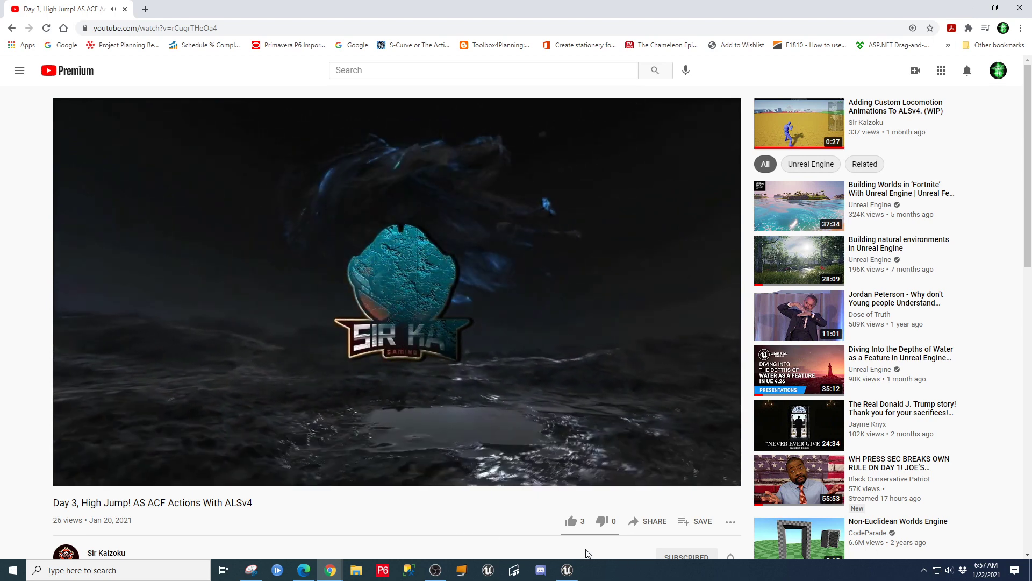
drag(115, 466, 205, 467)
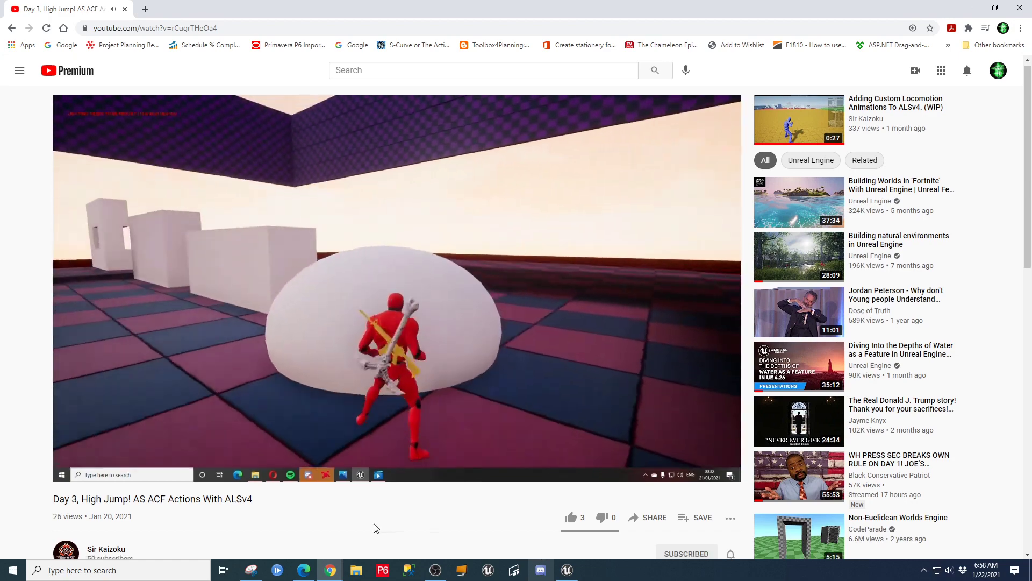
Step: Expand the video's description to show its Discord link, collapse it and return to the channel page
scroll(269, 527, down, 2)
click(117, 517)
scroll(333, 501, down, 2)
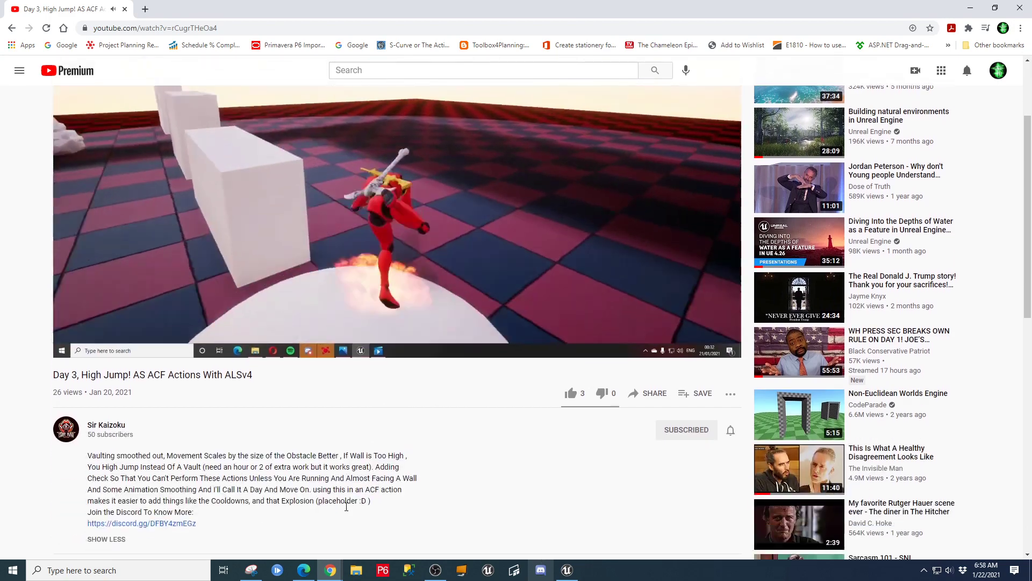
click(116, 454)
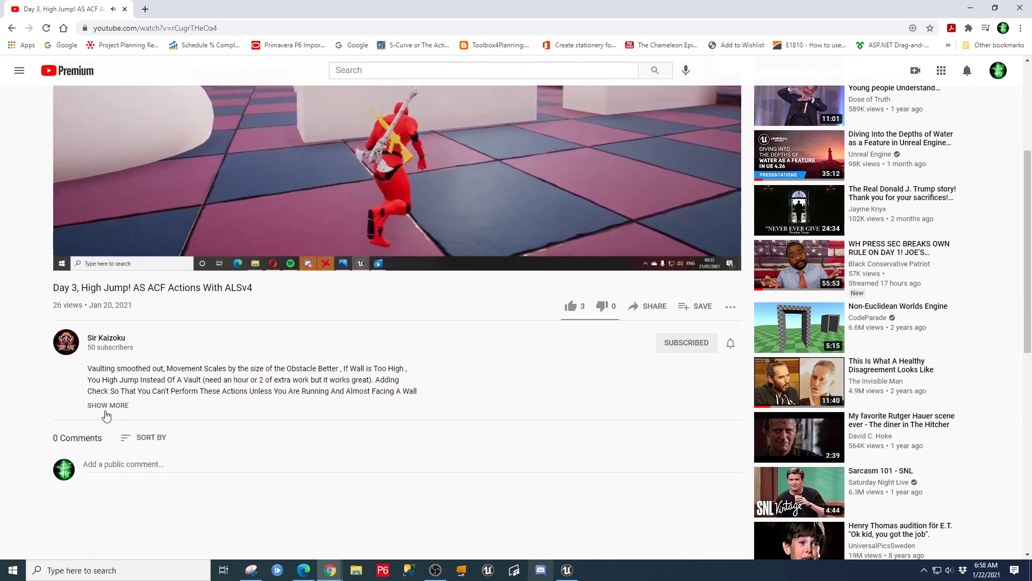
click(108, 406)
scroll(256, 424, up, 3)
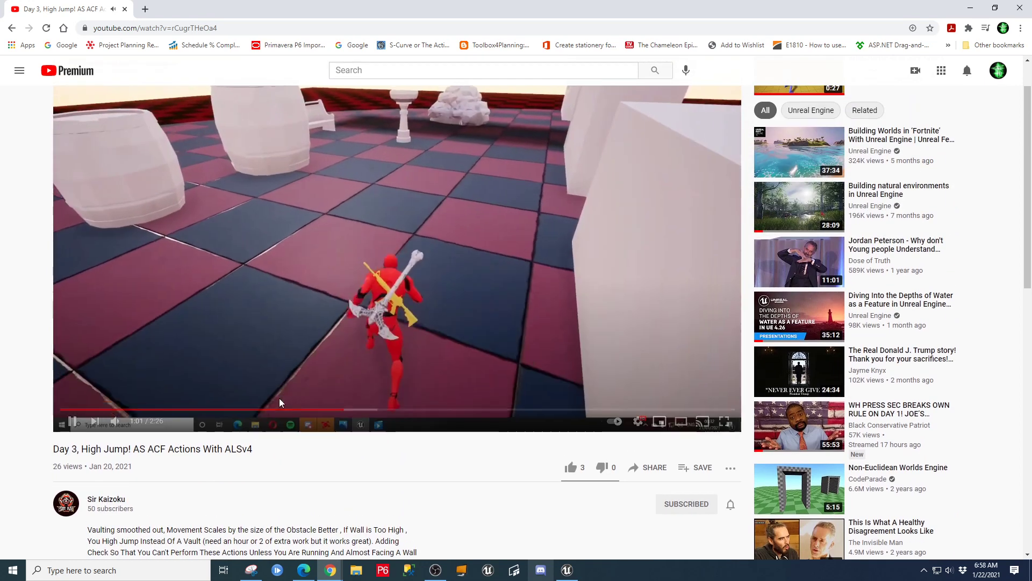
scroll(162, 494, down, 2)
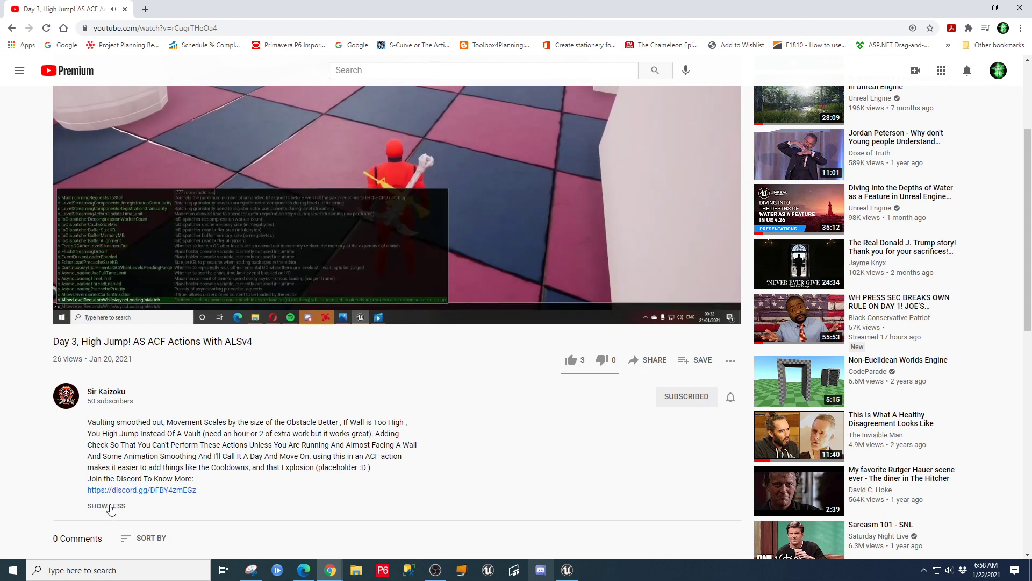
click(105, 505)
click(12, 28)
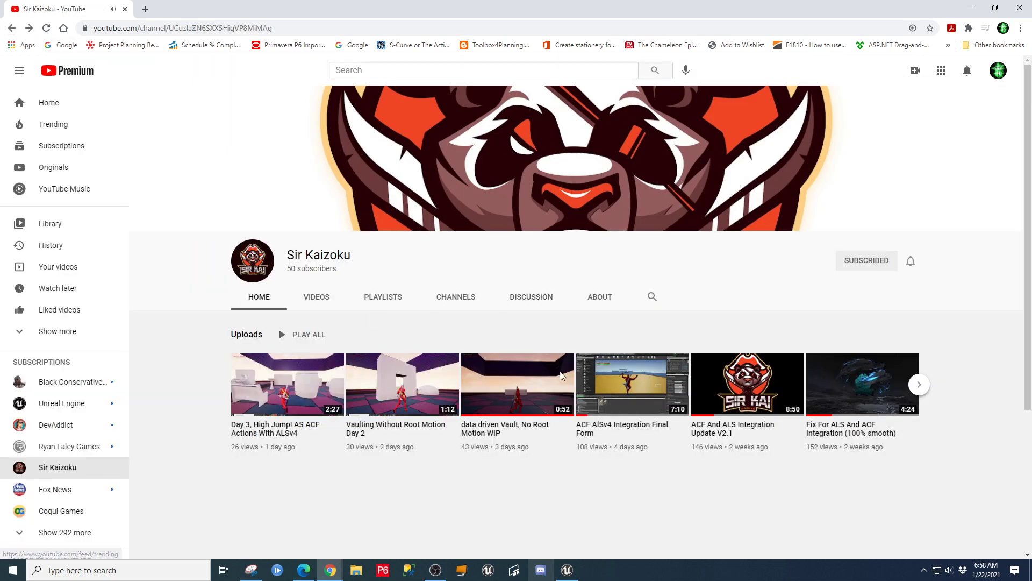